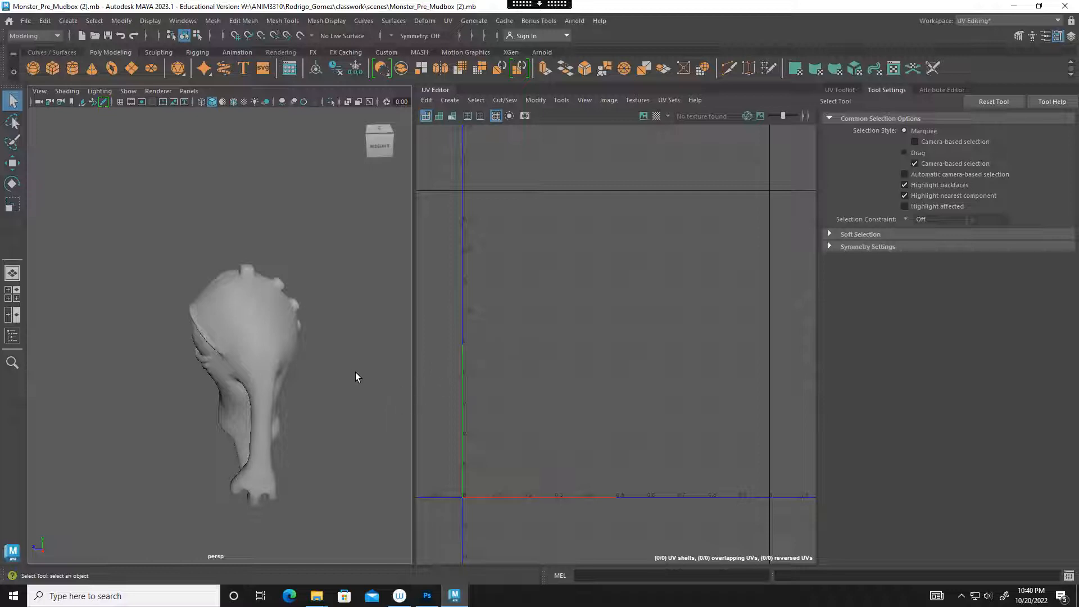
Select the monster's body and examine its shape and UV layout from the front and slightly angled views.
alt+drag(306, 308, 395, 311)
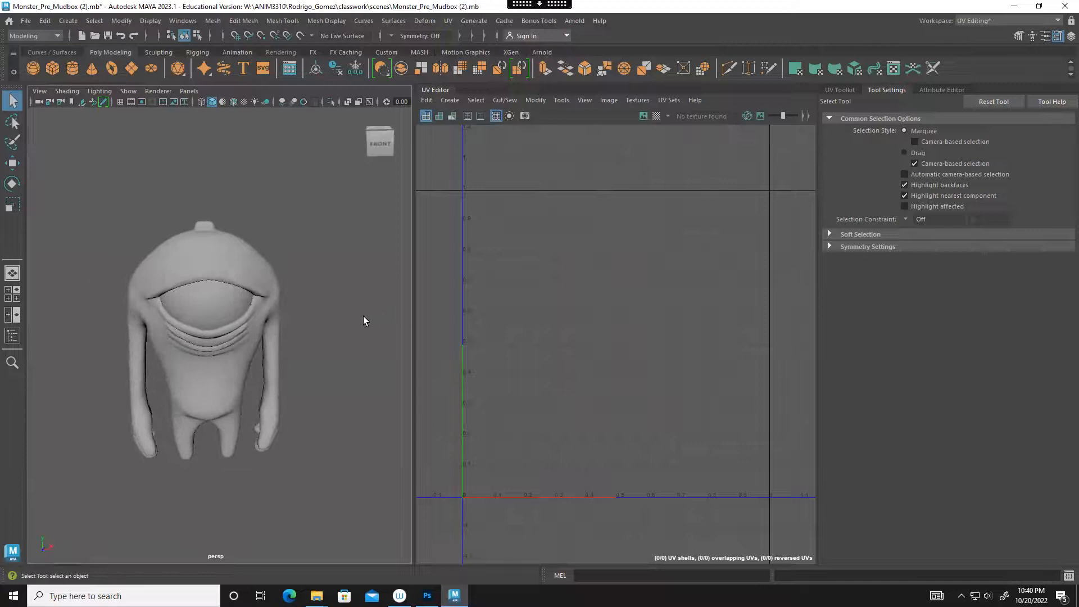
click(249, 268)
alt+drag(356, 321, 314, 343)
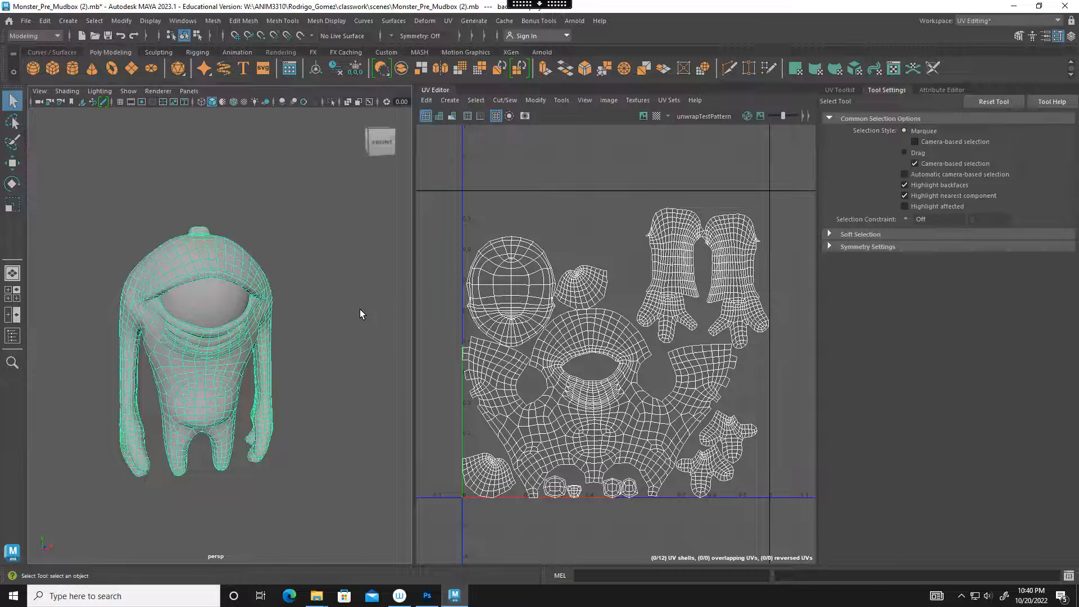
alt+middle_drag(332, 292, 355, 310)
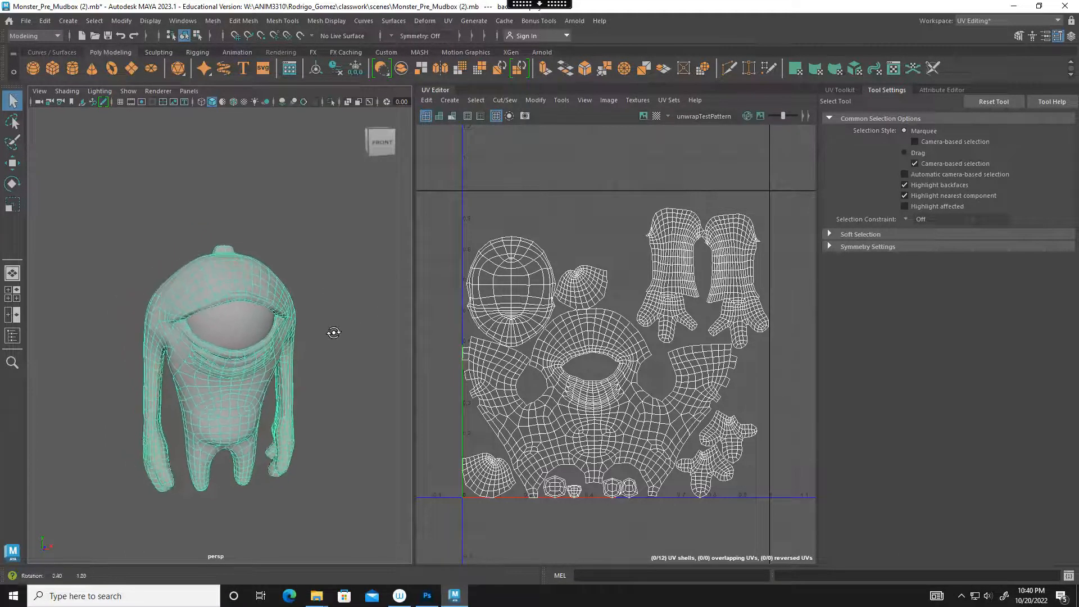
alt+drag(337, 332, 359, 332)
alt+right_drag(359, 332, 436, 324)
alt+middle_drag(381, 305, 367, 288)
alt+drag(367, 288, 341, 281)
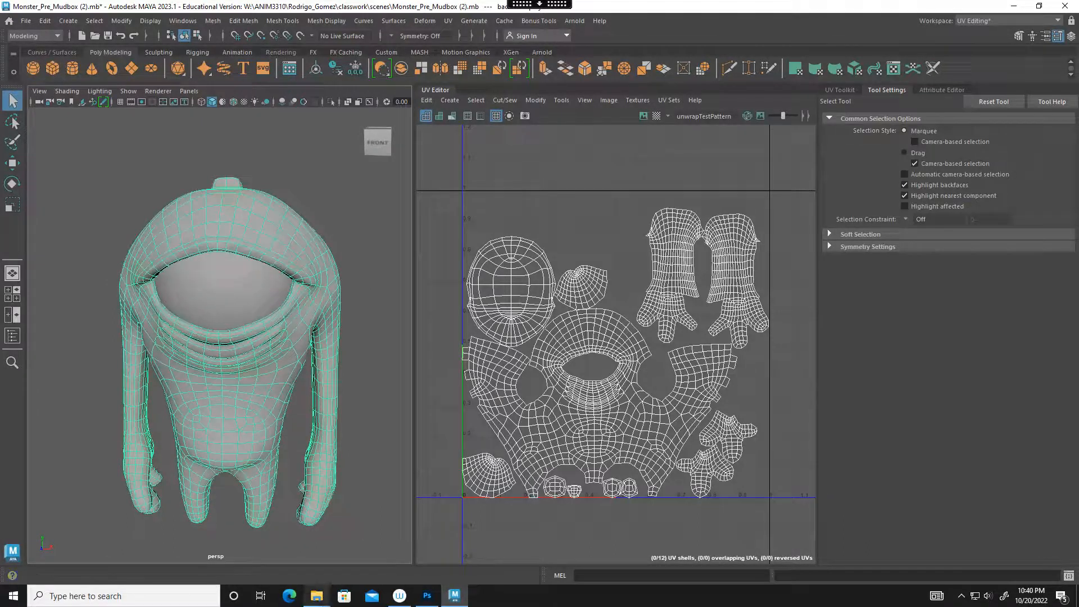
Switch to File Explorer's Hyperreal folder and view the monster's diffuse, incandescence, specular and displacement textures and the Chernobyl Ferris wheel background images.
mouse_move(316, 596)
click(304, 552)
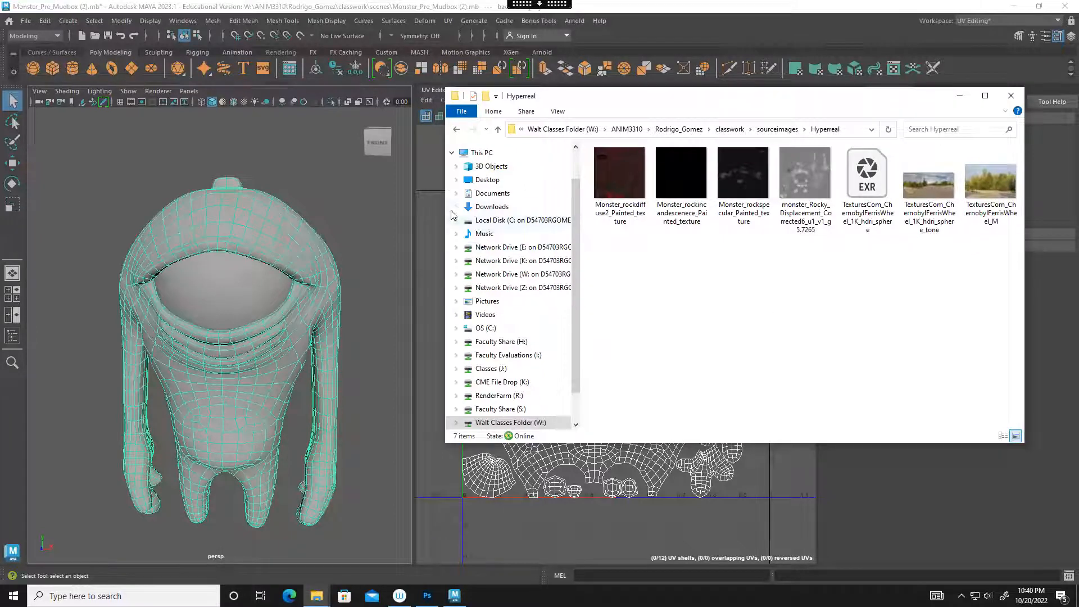
drag(446, 210, 271, 210)
click(448, 162)
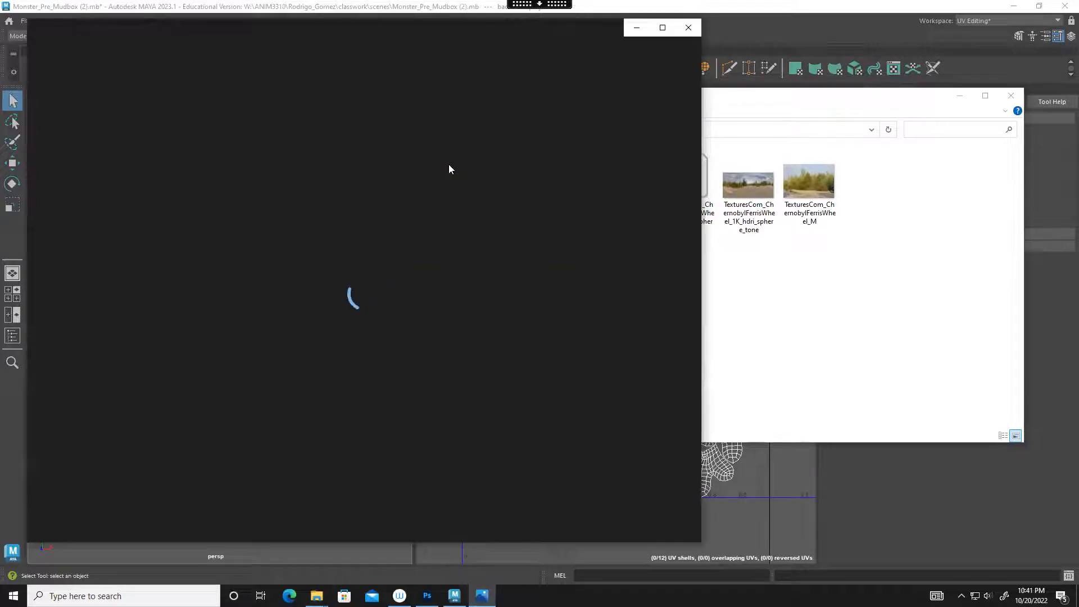
click(686, 294)
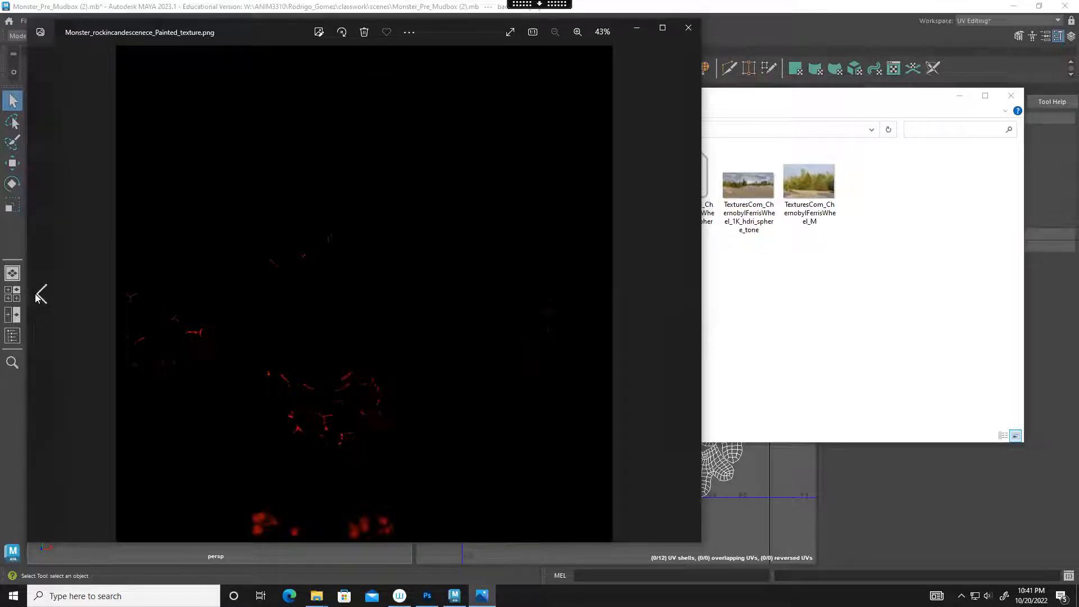
click(38, 294)
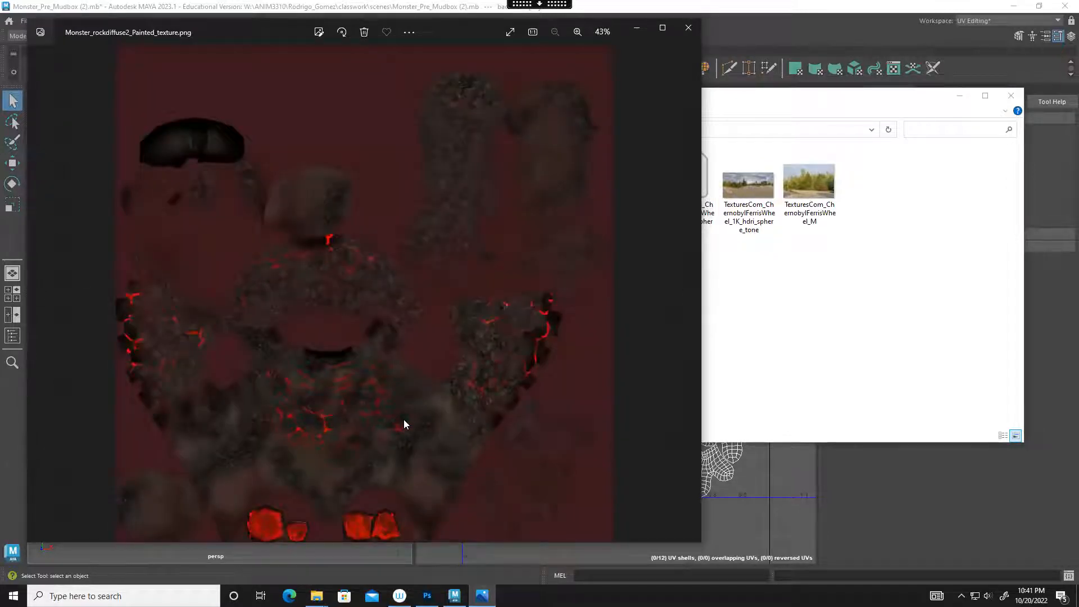
click(687, 294)
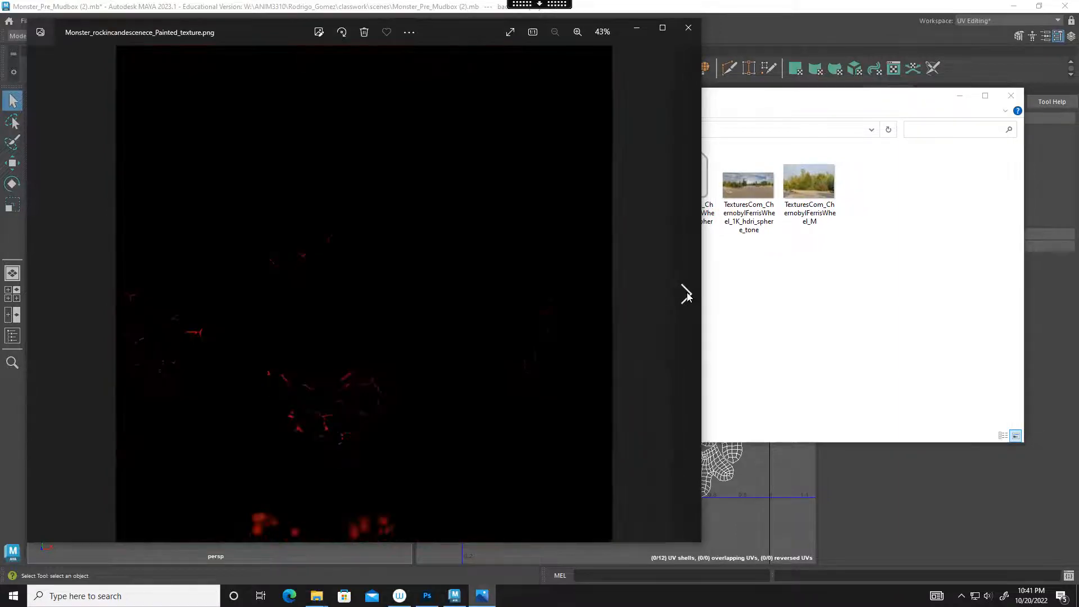
click(689, 296)
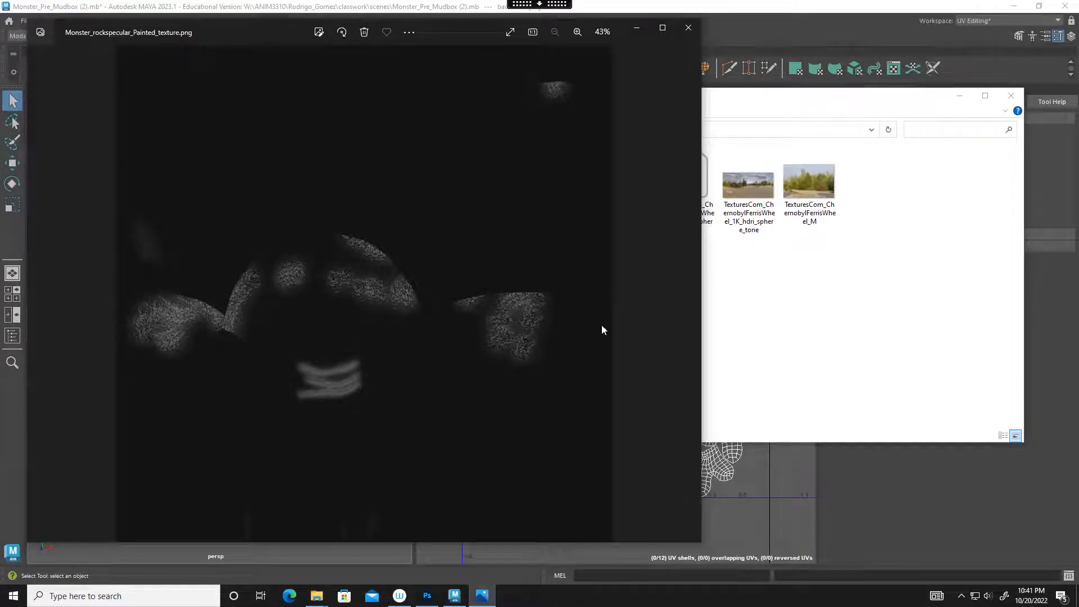
mouse_move(686, 298)
click(685, 293)
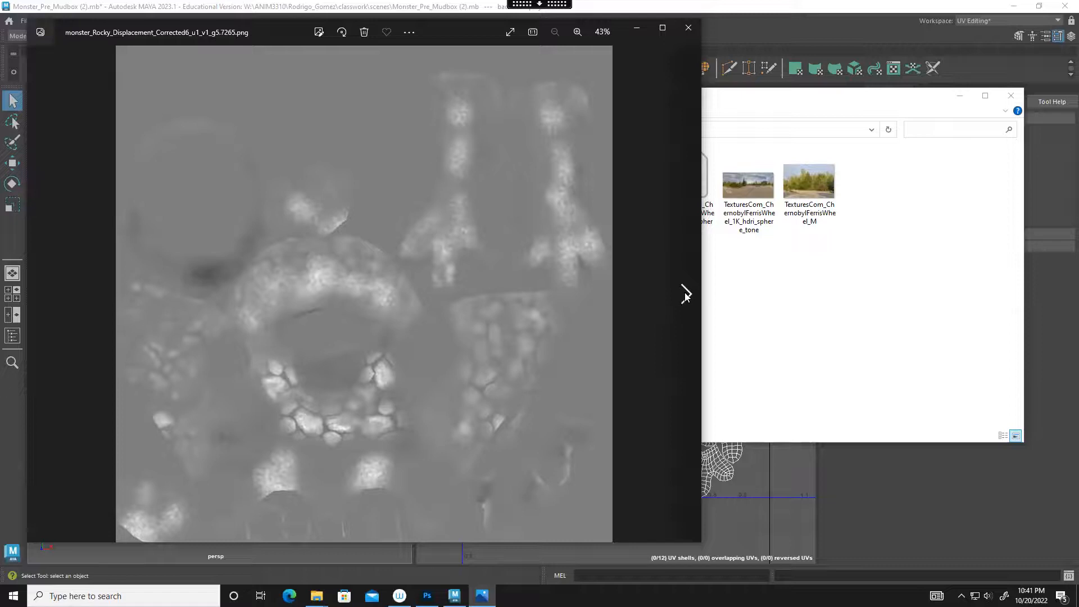
click(685, 295)
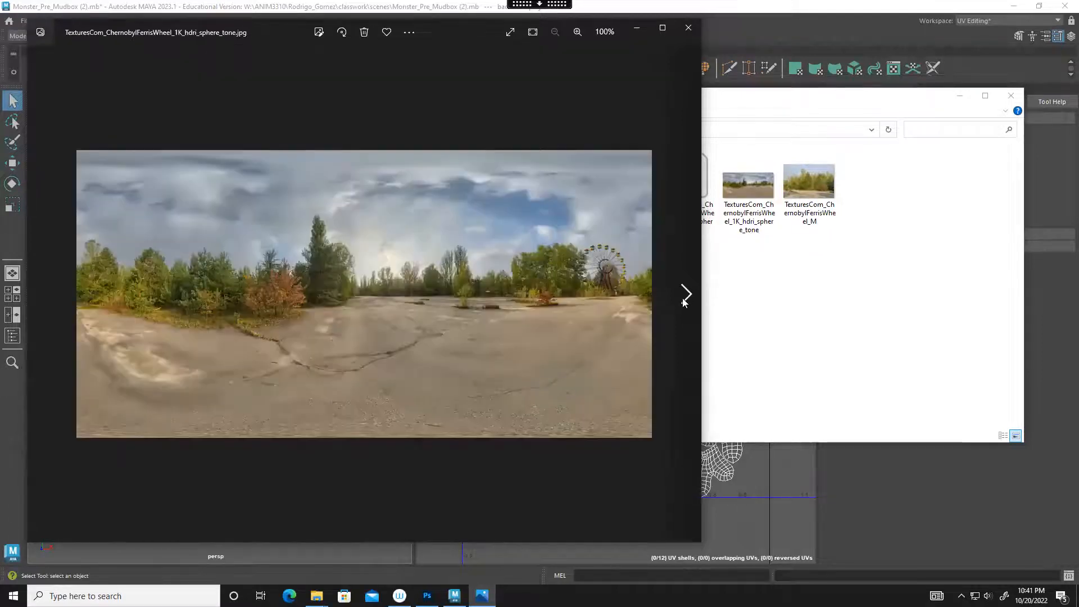
click(686, 295)
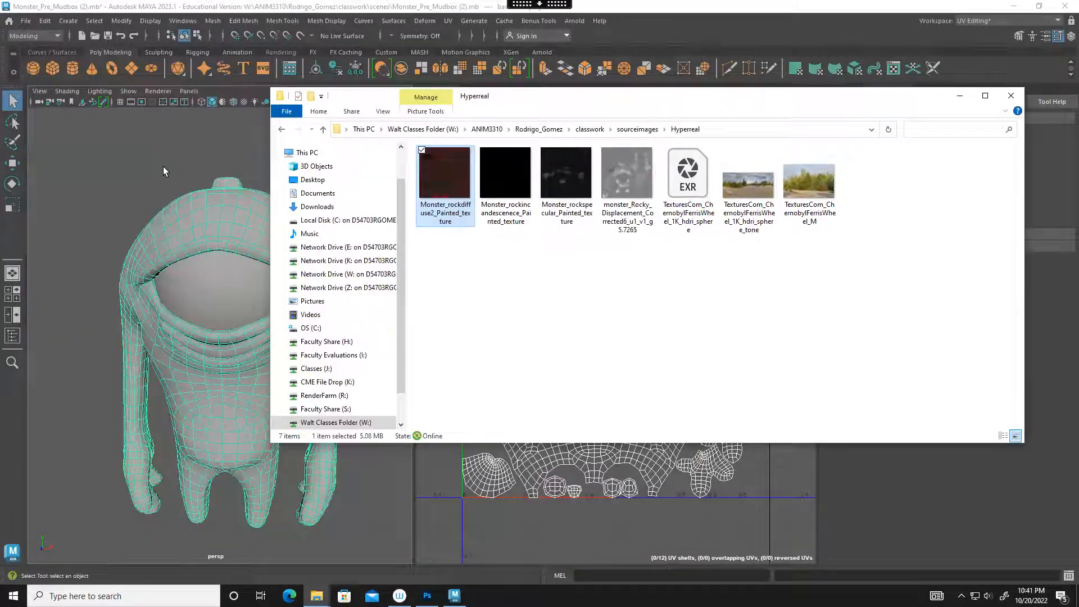
Switch back to Maya, deselect the monster and create a basic camera in the scene.
click(163, 169)
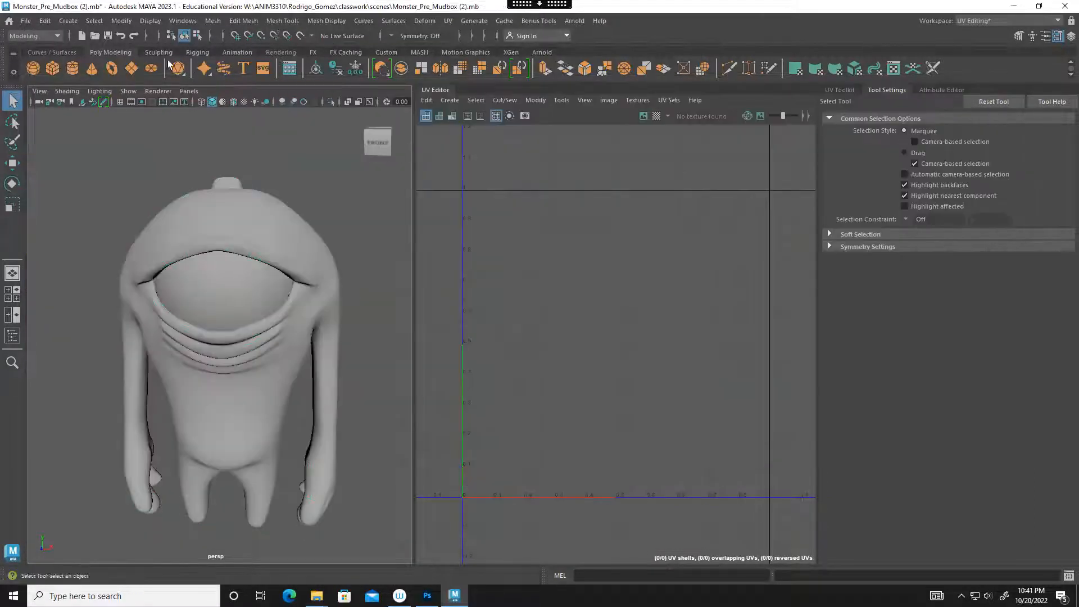
click(63, 21)
mouse_move(109, 92)
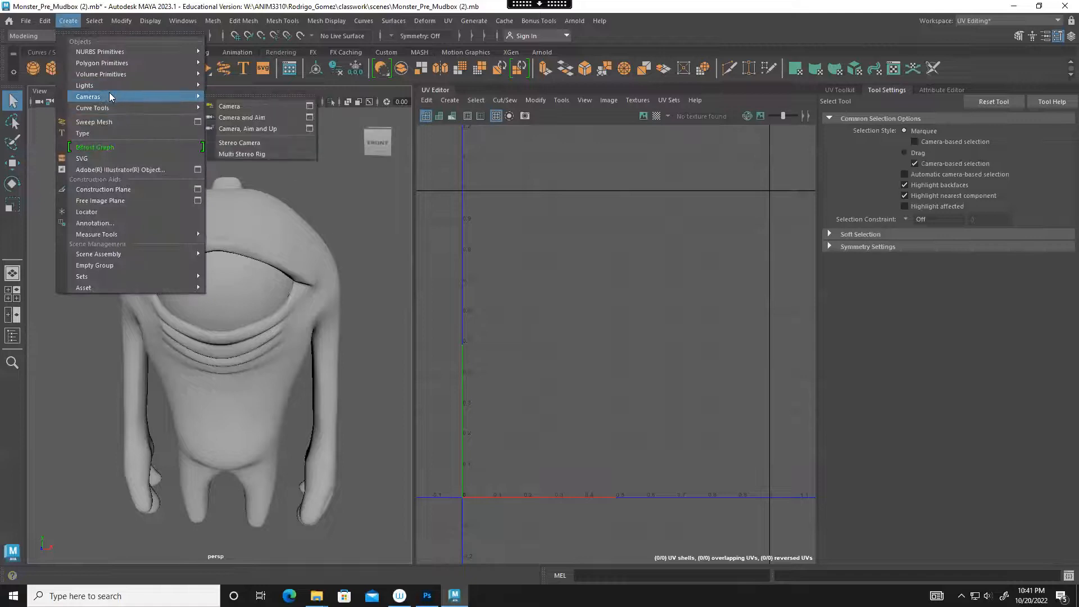
click(264, 106)
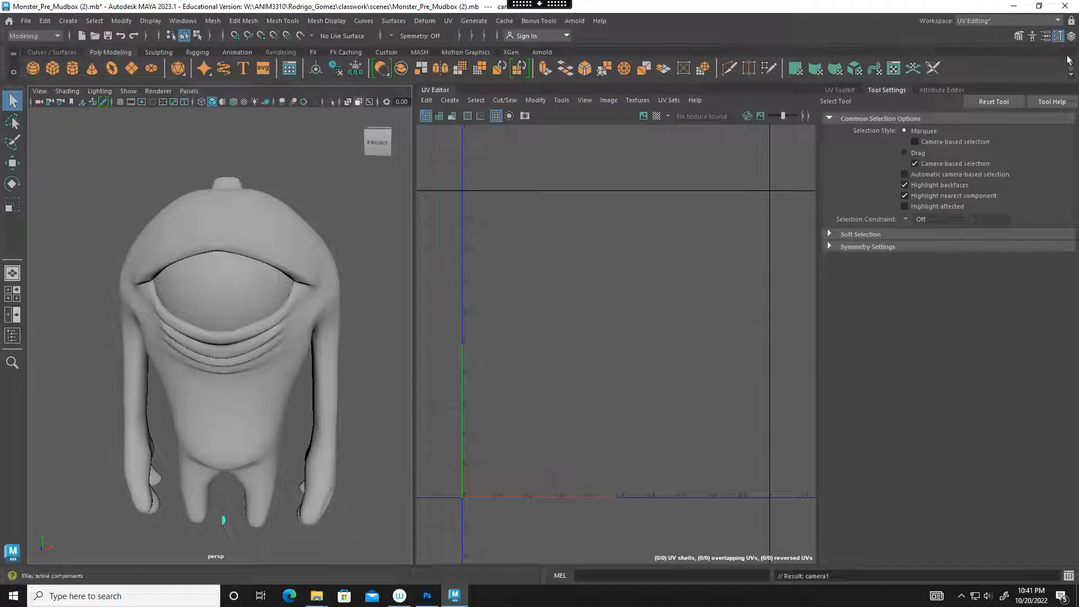
Switch to the General workspace, use two side-by-side views, and look through camera1 instead of the front view.
click(1009, 21)
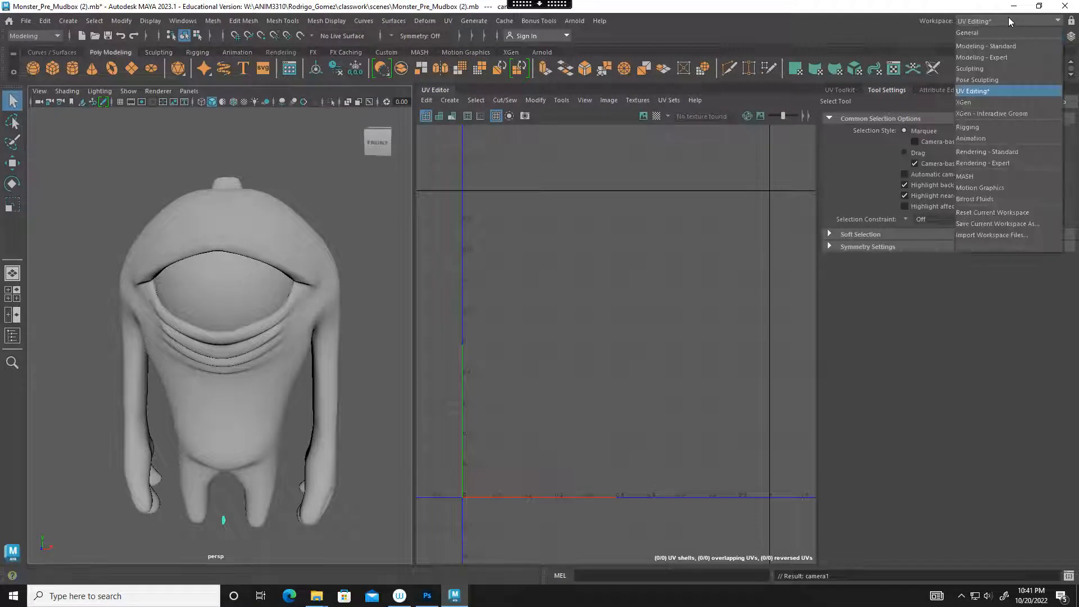
click(982, 33)
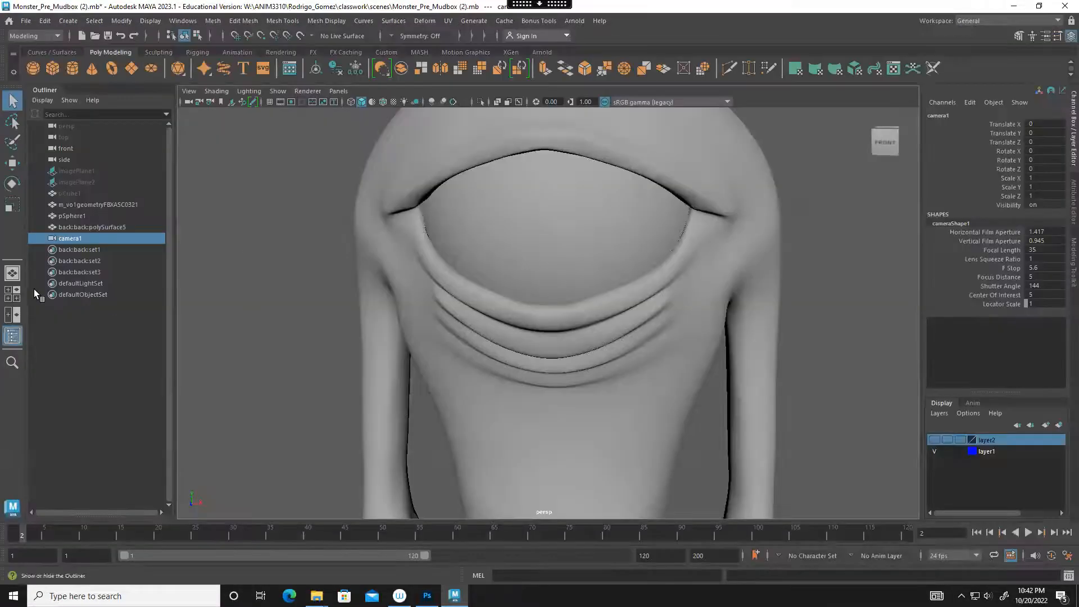
click(8, 316)
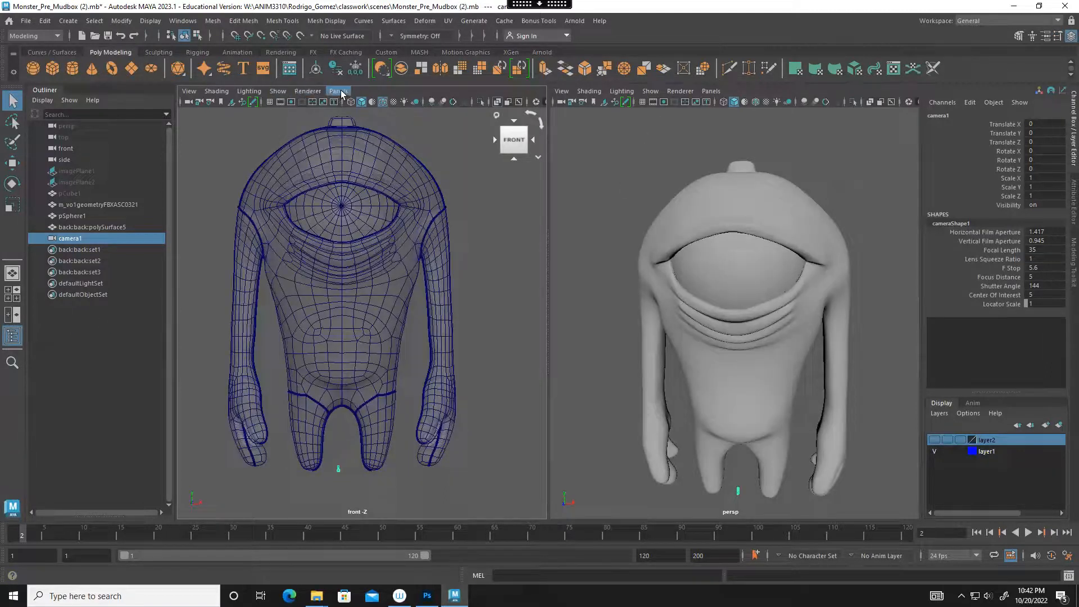
click(338, 91)
mouse_move(355, 103)
click(481, 104)
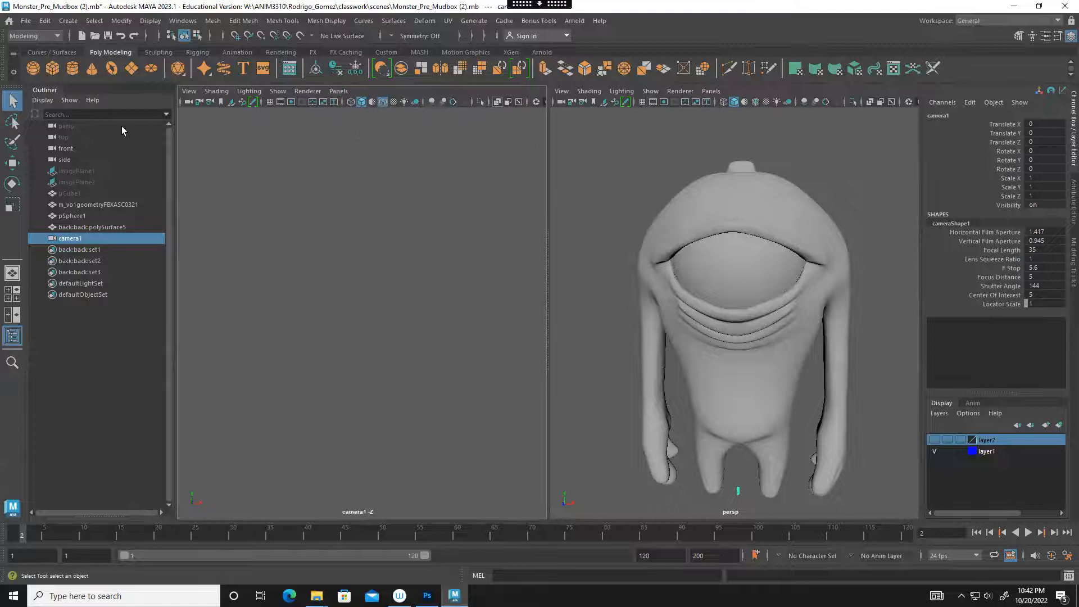
Collapse the Outliner and pull camera1 back until the monster's body is in its view.
double_click(48, 91)
alt+right_drag(321, 264, 44, 227)
alt+right_drag(242, 248, 127, 250)
alt+right_drag(348, 275, 266, 281)
alt+middle_drag(266, 281, 264, 240)
alt+drag(265, 241, 277, 282)
alt+right_drag(277, 282, 127, 130)
Turn off X-Ray shading in the camera1 view and reframe the whole monster from a three-quarter angle.
click(73, 91)
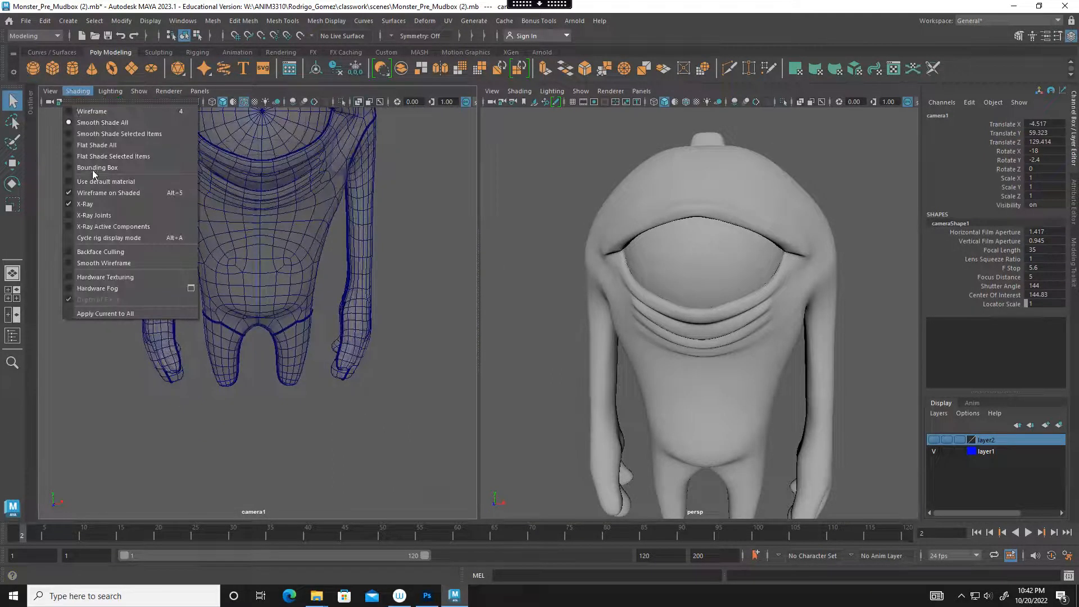
click(85, 204)
alt+right_drag(251, 258, 244, 253)
alt+drag(243, 253, 355, 301)
alt+middle_drag(355, 301, 344, 327)
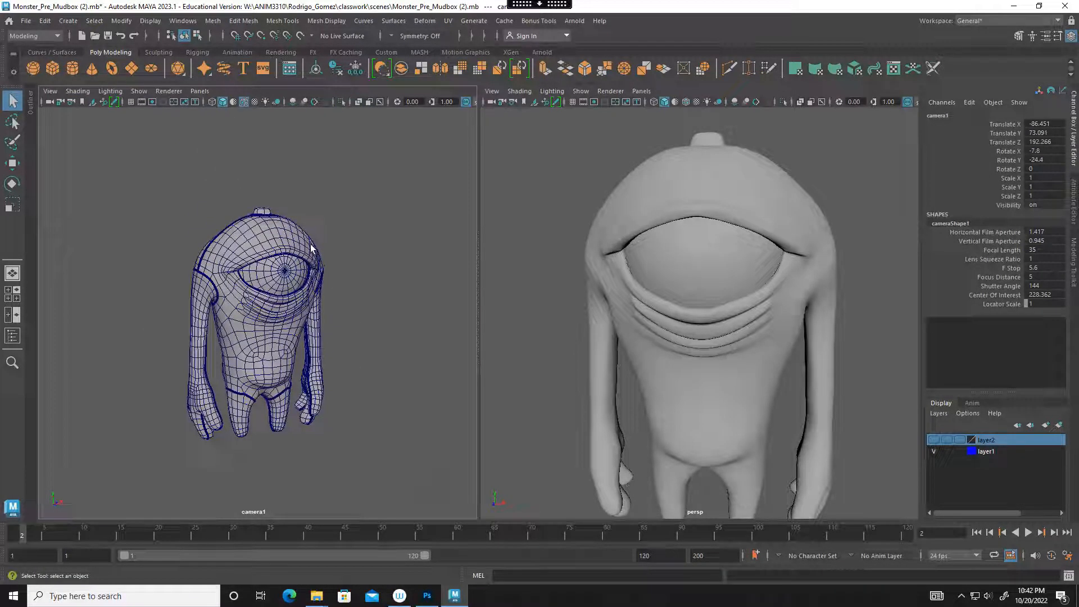
Import TexturesCom_ChernobylFerrisWheel_M.jpg from the Hyperreal folder as camera1's image plane.
click(50, 91)
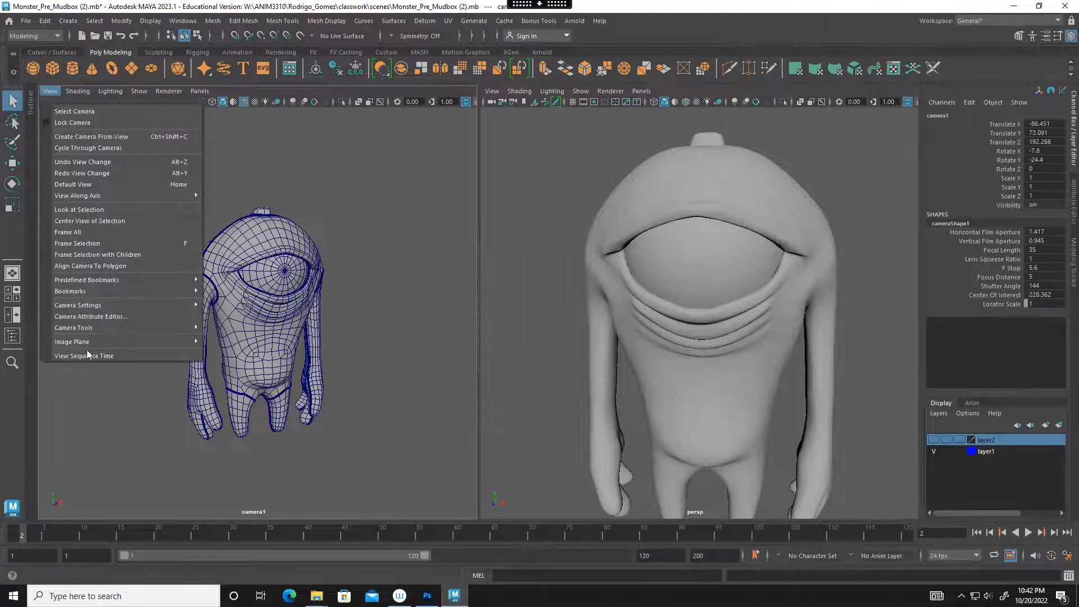
mouse_move(84, 343)
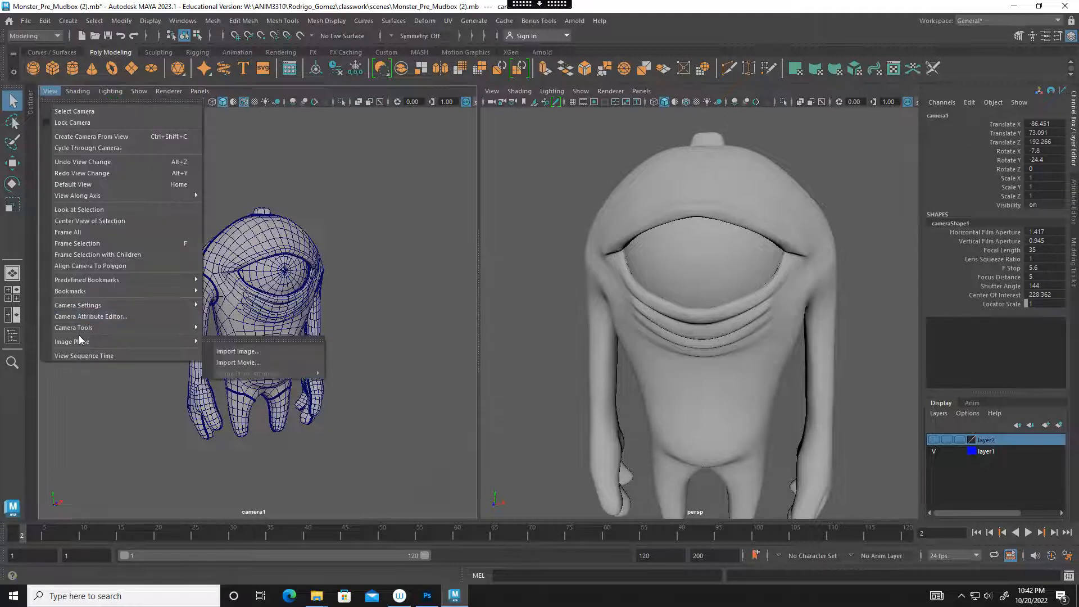
click(247, 341)
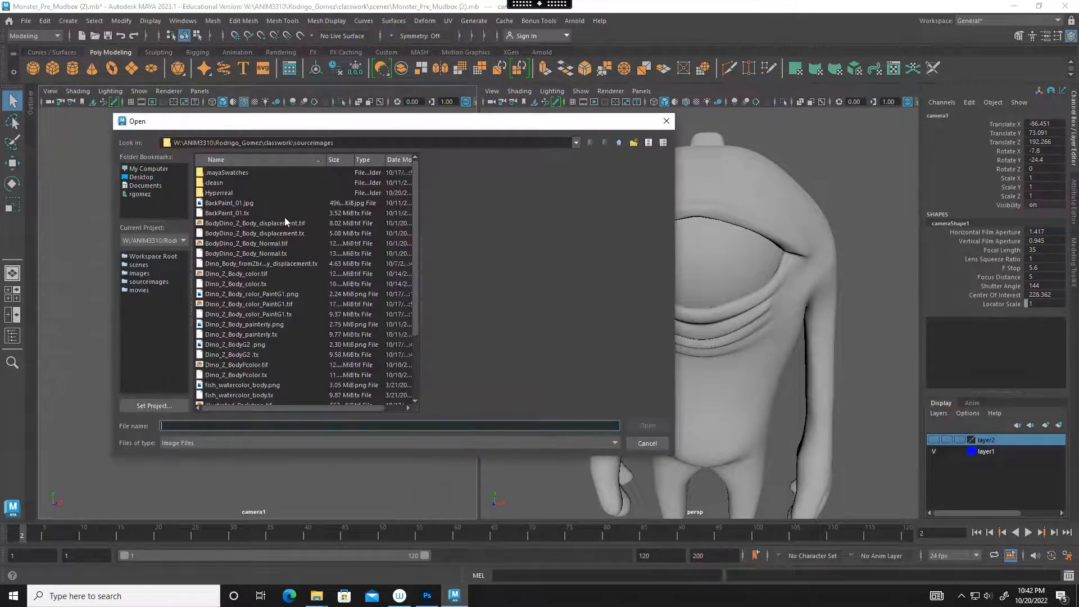
double_click(228, 192)
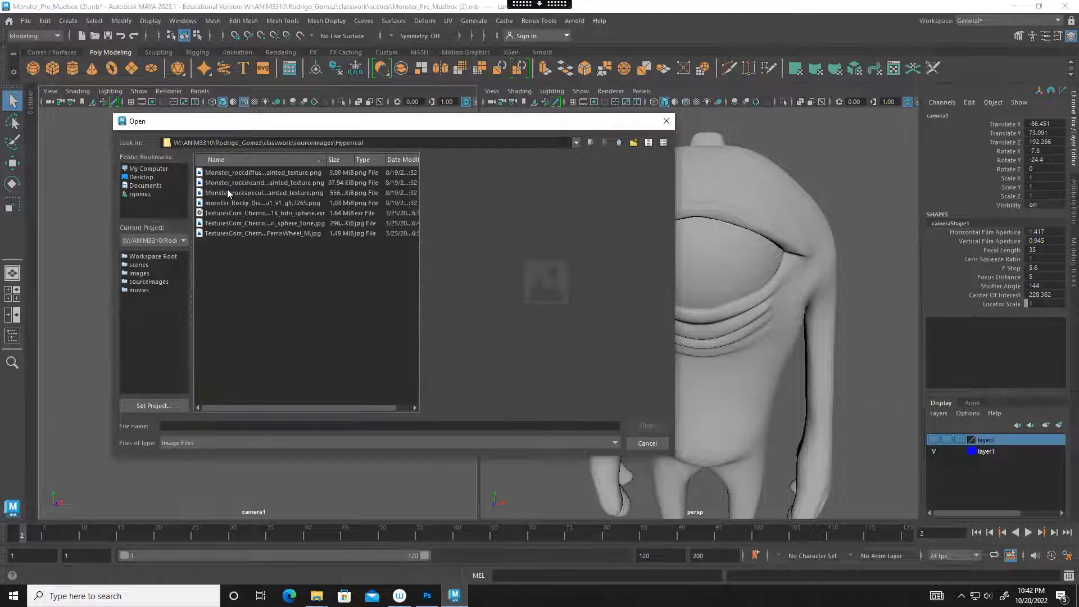
right_click(301, 290)
click(289, 272)
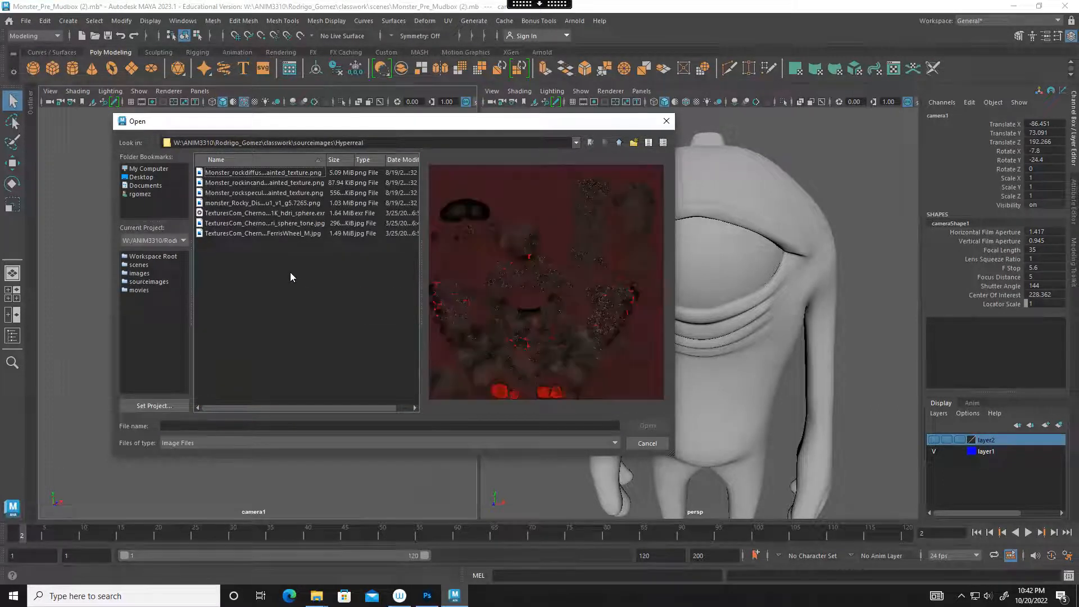
click(211, 212)
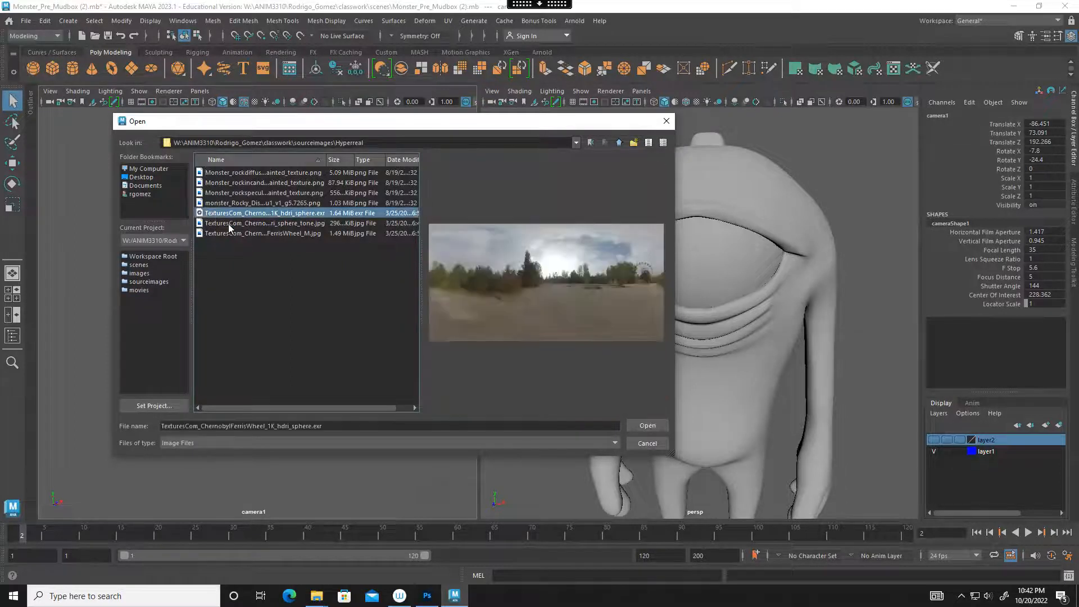
click(215, 223)
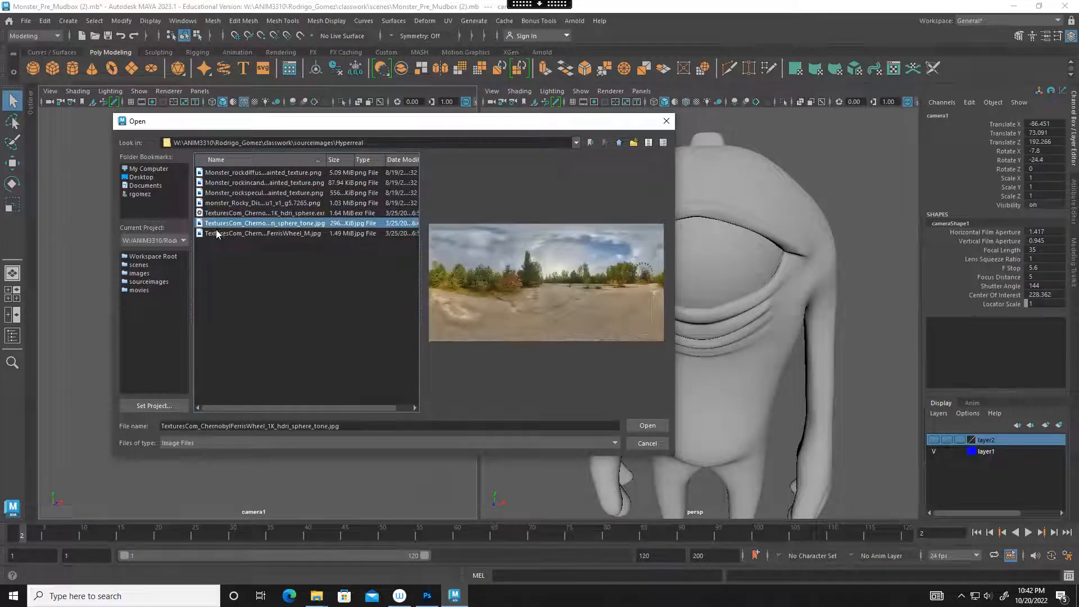
click(216, 232)
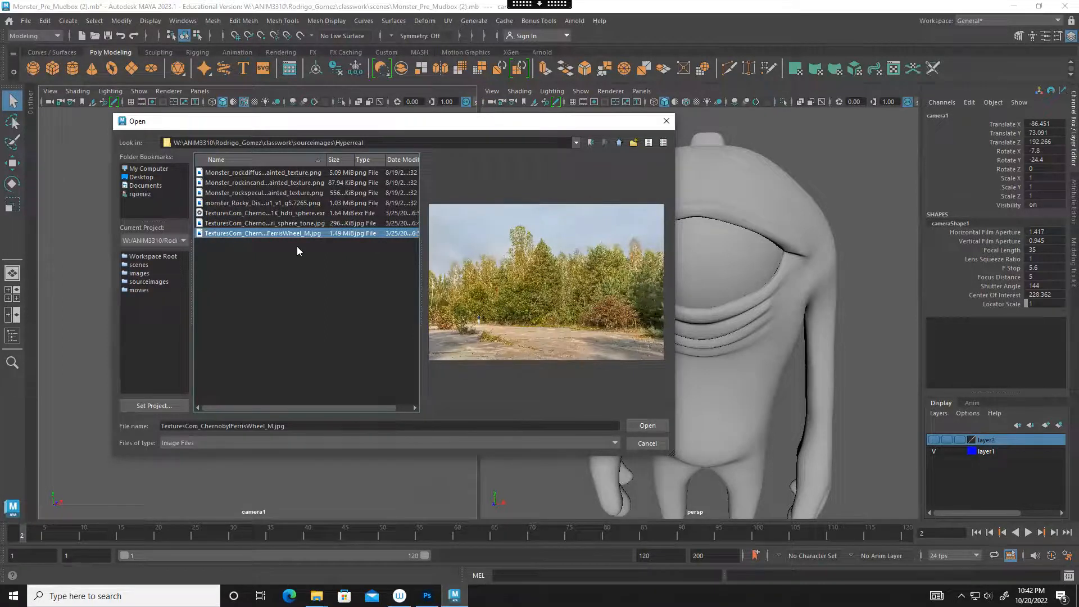
click(645, 425)
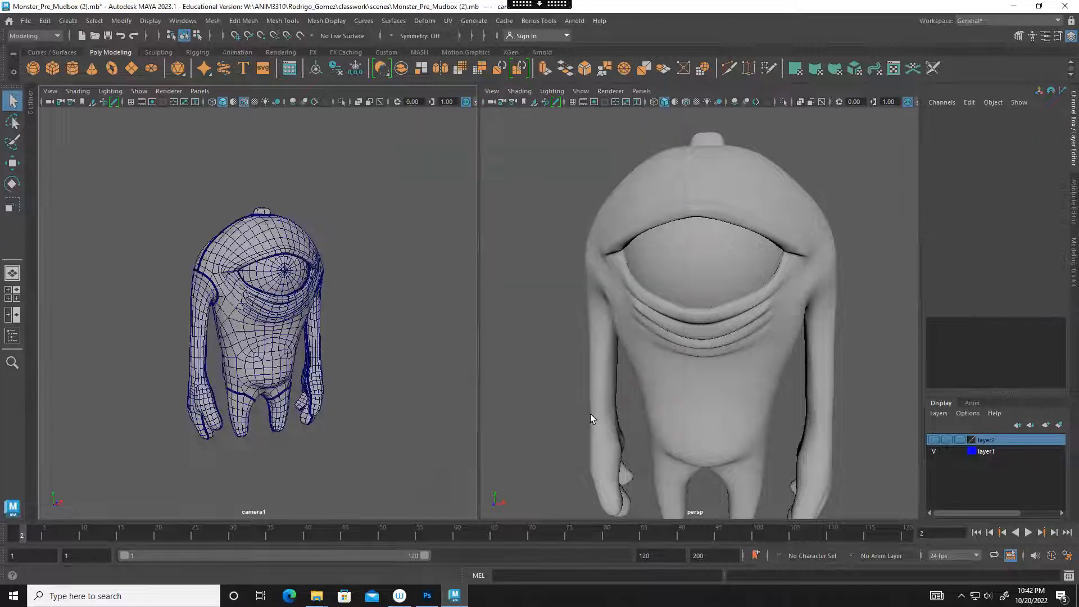
Widen the camera1 view and select camera1 in the perspective view with its image plane and the monster in sight.
drag(480, 253, 629, 253)
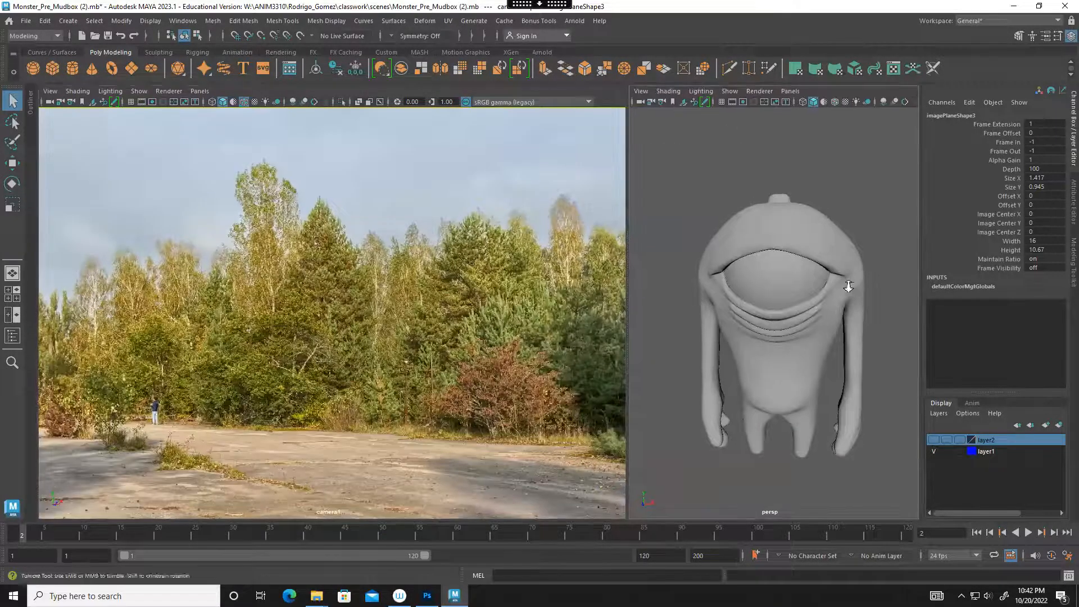
alt+right_drag(848, 290, 721, 272)
alt+drag(721, 272, 837, 277)
drag(699, 271, 656, 322)
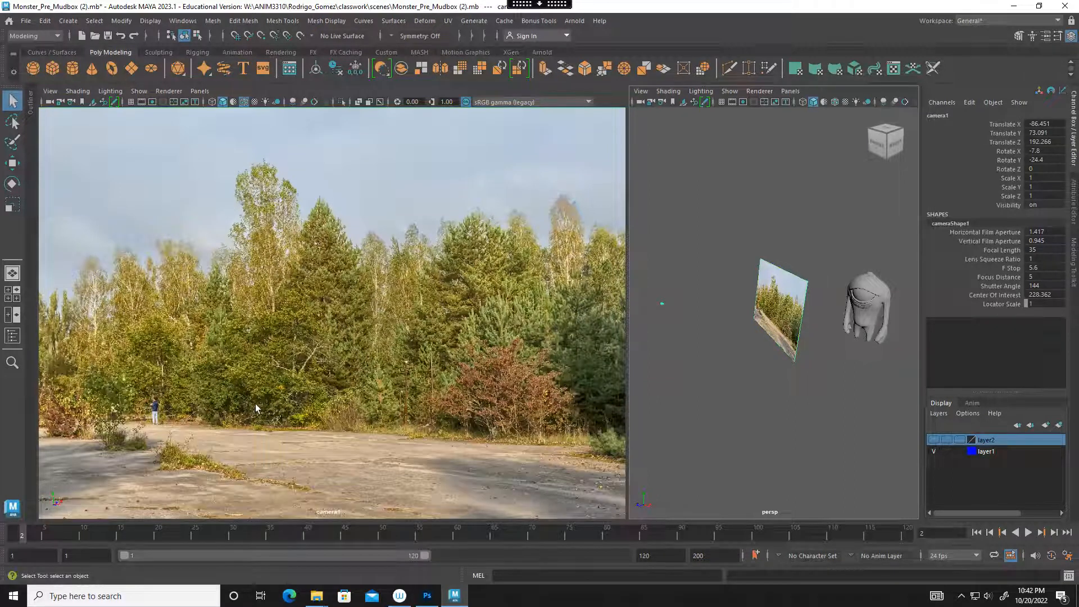
Select camera1's image plane and set its placement depth to 400 to put the photo behind the monster.
click(1069, 216)
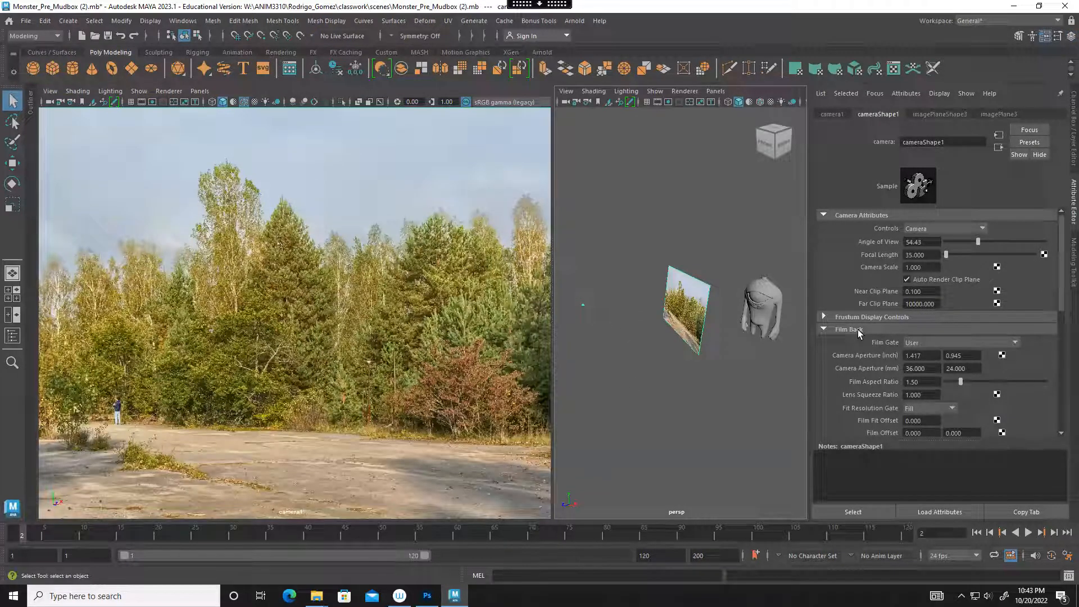
scroll(858, 333, down, 4)
scroll(858, 333, down, 3)
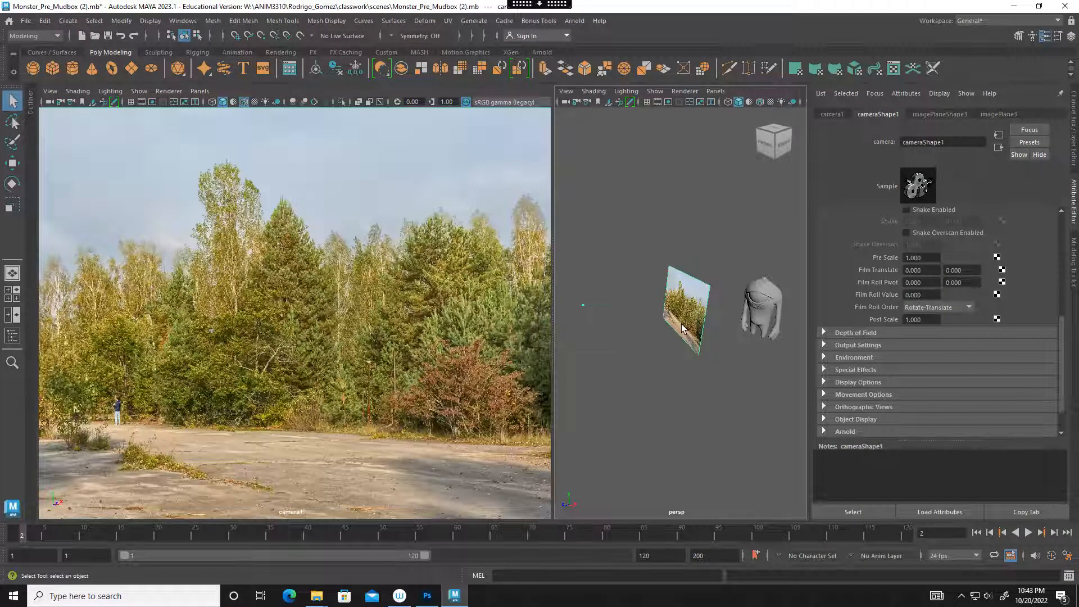
click(691, 292)
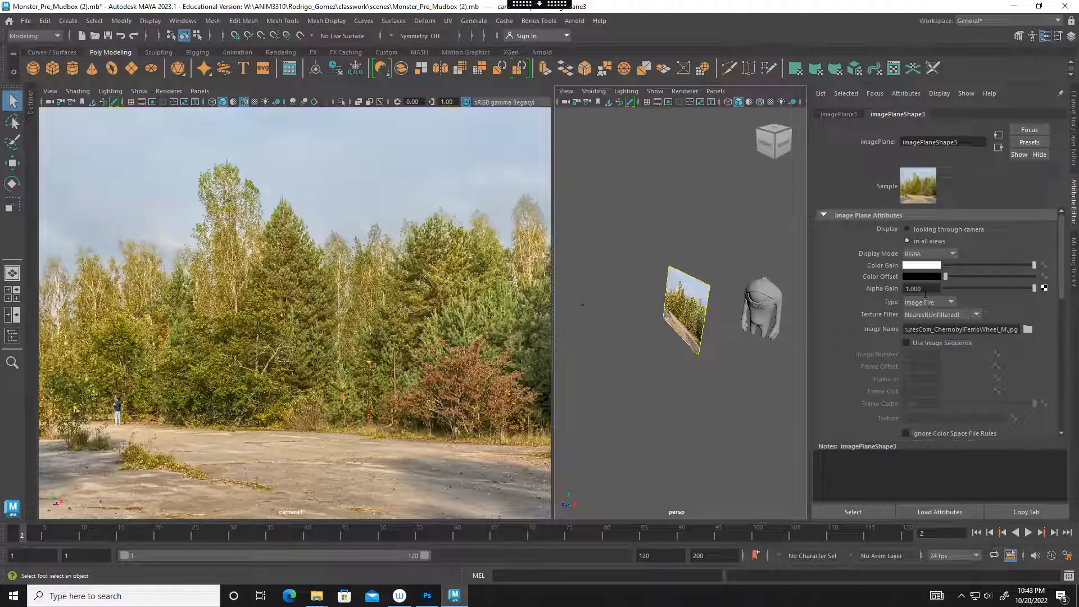
scroll(927, 301, down, 5)
scroll(923, 292, down, 1)
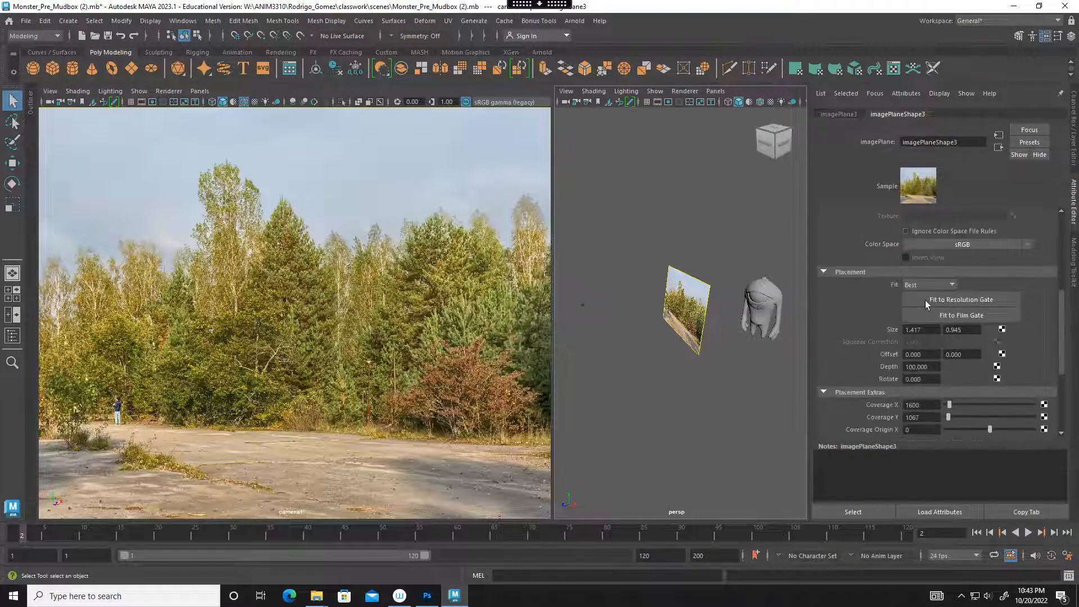
drag(910, 367, 900, 364)
text(4)
key(Return)
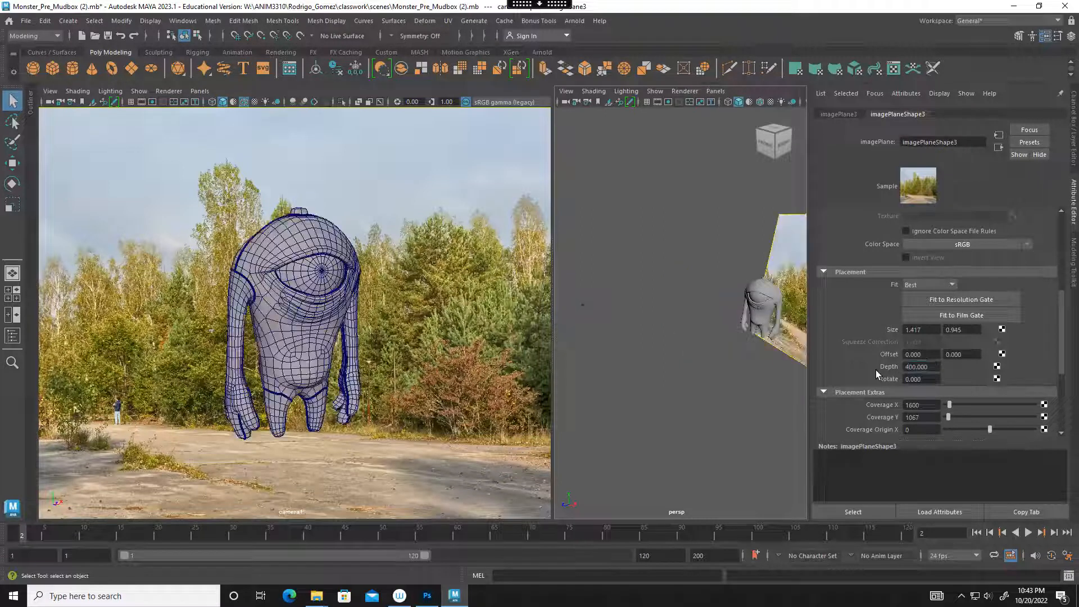
Check the image plane's distance from the monster in perspective and shift camera1 to place the monster lower over the photo's pavement.
alt+right_drag(637, 330, 597, 329)
alt+middle_drag(675, 331, 631, 331)
alt+drag(630, 331, 714, 332)
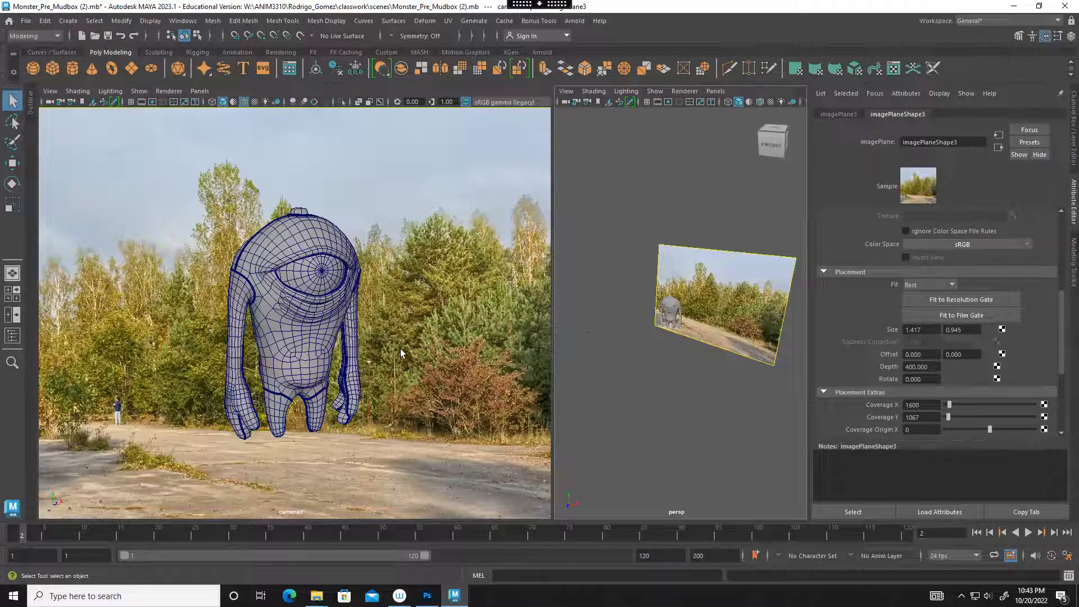
alt+drag(600, 358, 523, 360)
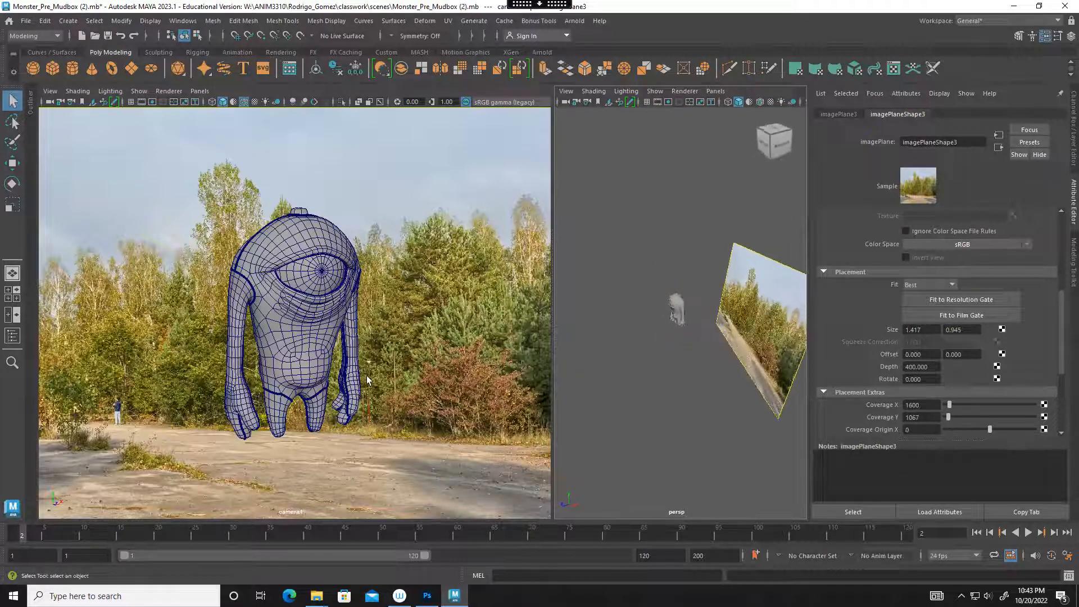
alt+middle_drag(367, 364, 396, 402)
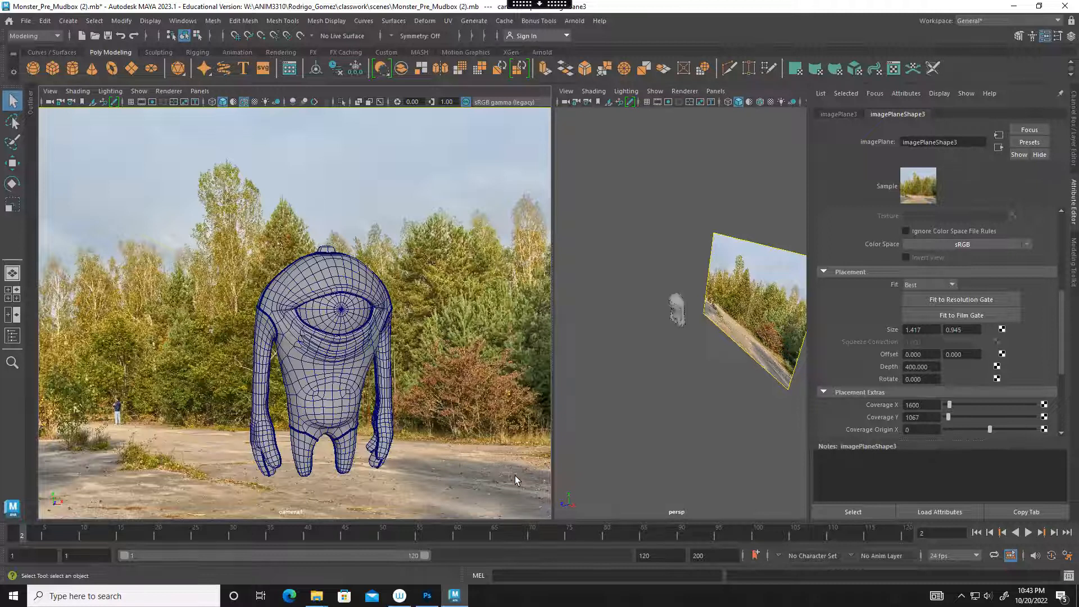
Create a polygon plane under the monster's feet and scale it up uniformly to about 182.
click(132, 68)
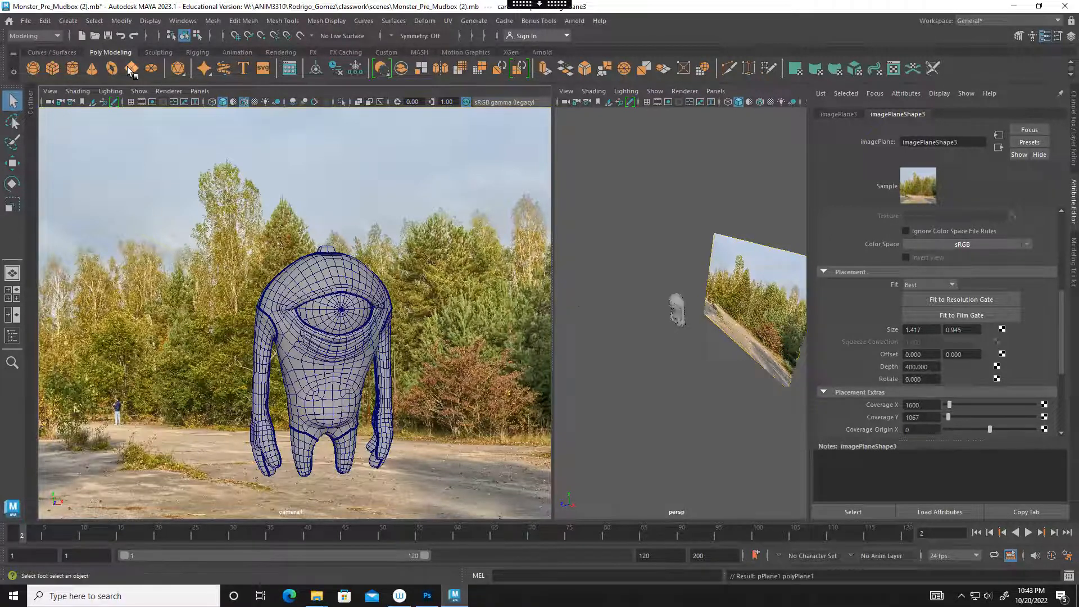
click(13, 204)
drag(322, 474, 701, 470)
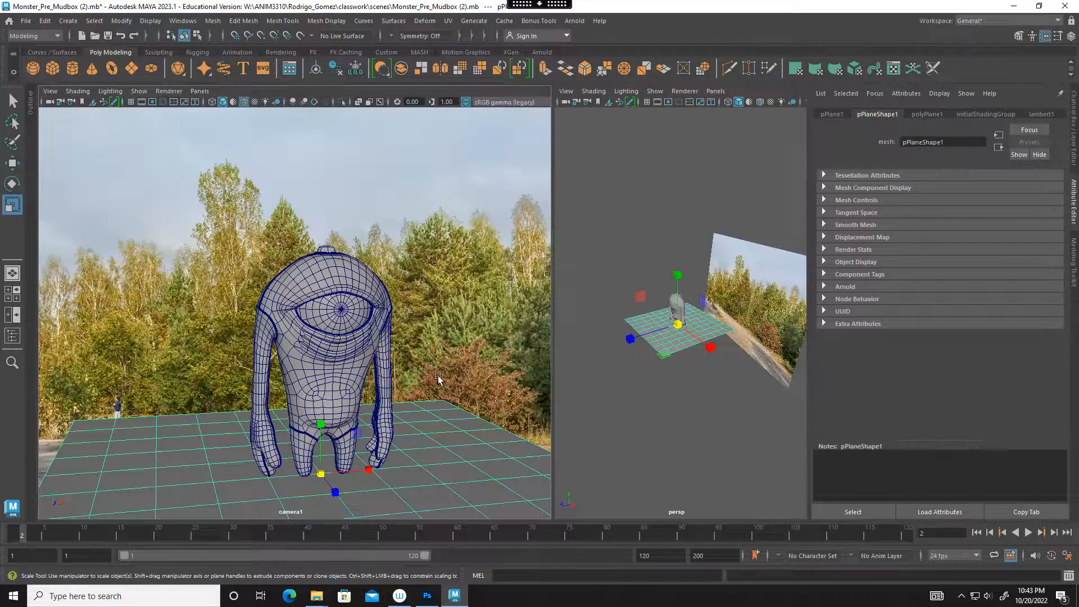
Turn camera1 to line up the ground plane with the photo's pavement and stretch the plane to about 455 along X.
alt+drag(433, 344, 385, 336)
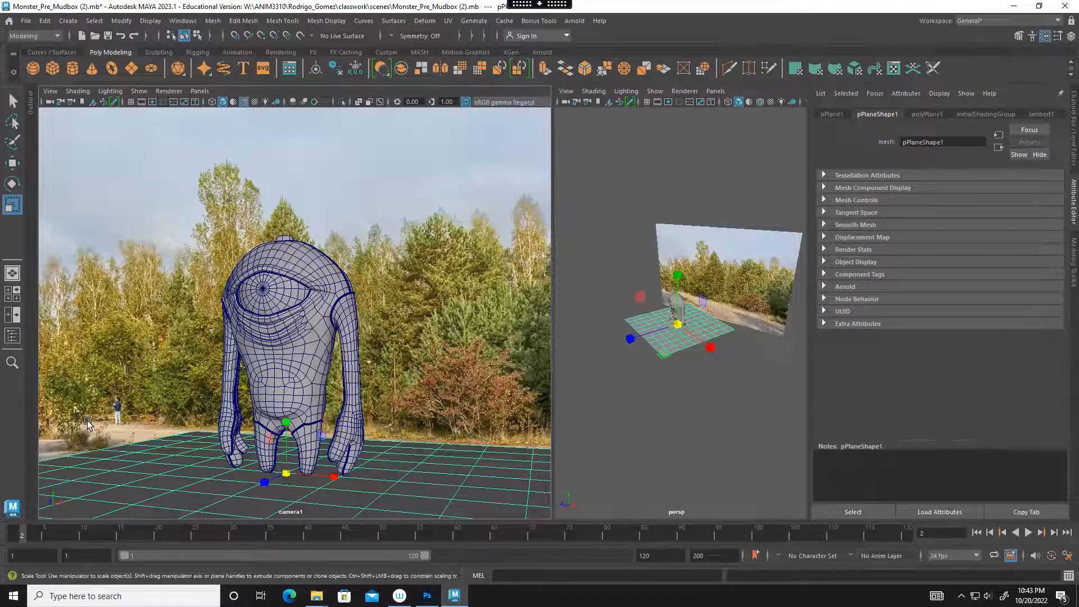
drag(334, 477, 404, 479)
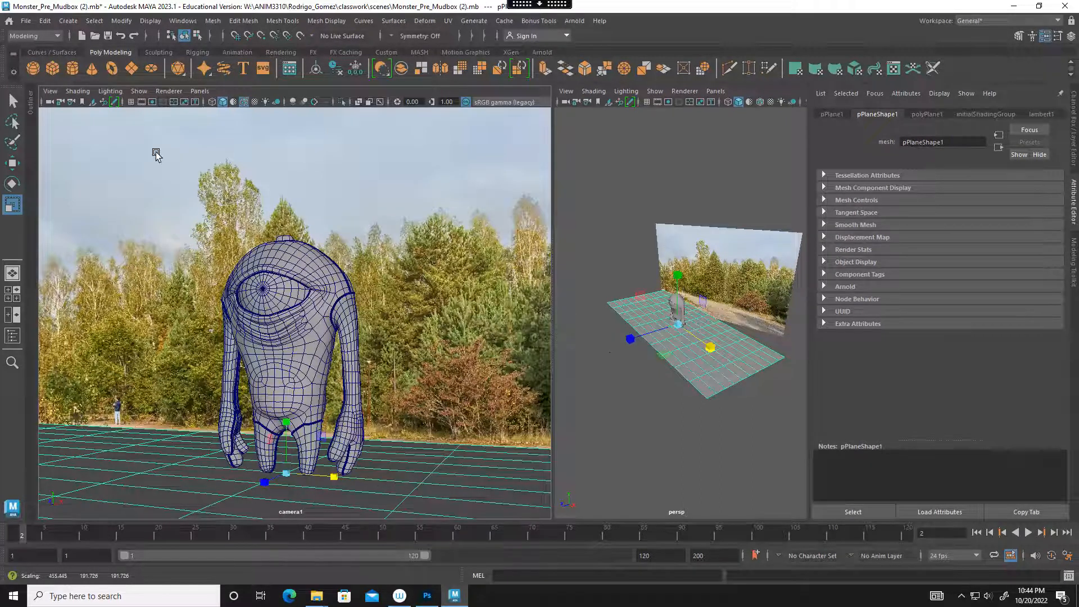
Show the resolution gate in the camera1 view, adjust the camera angle slightly, and widen the ground plane further along X past the frame.
click(153, 102)
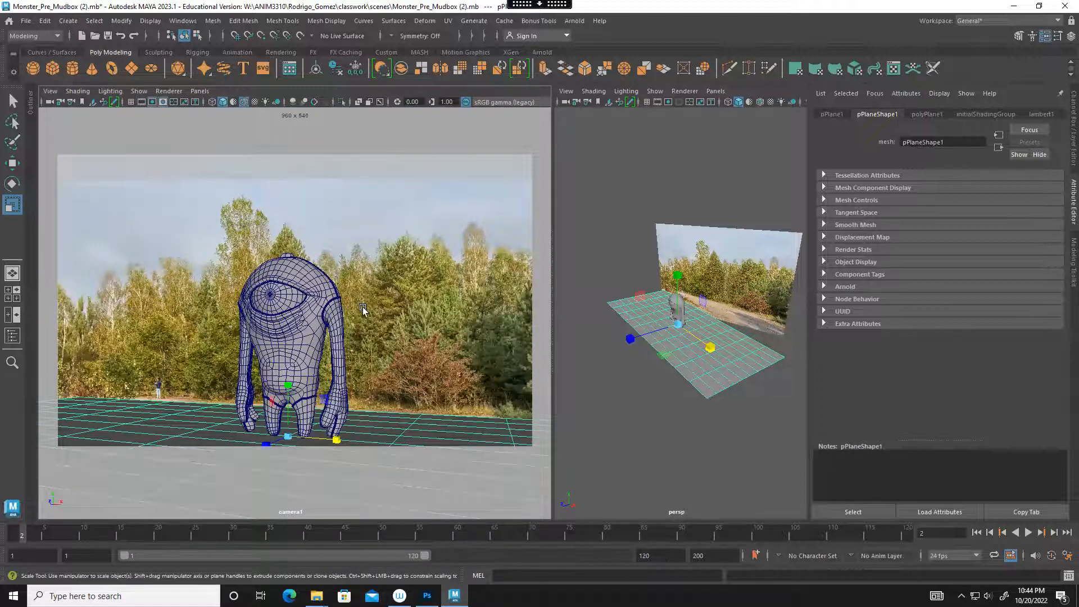
alt+drag(357, 328, 360, 333)
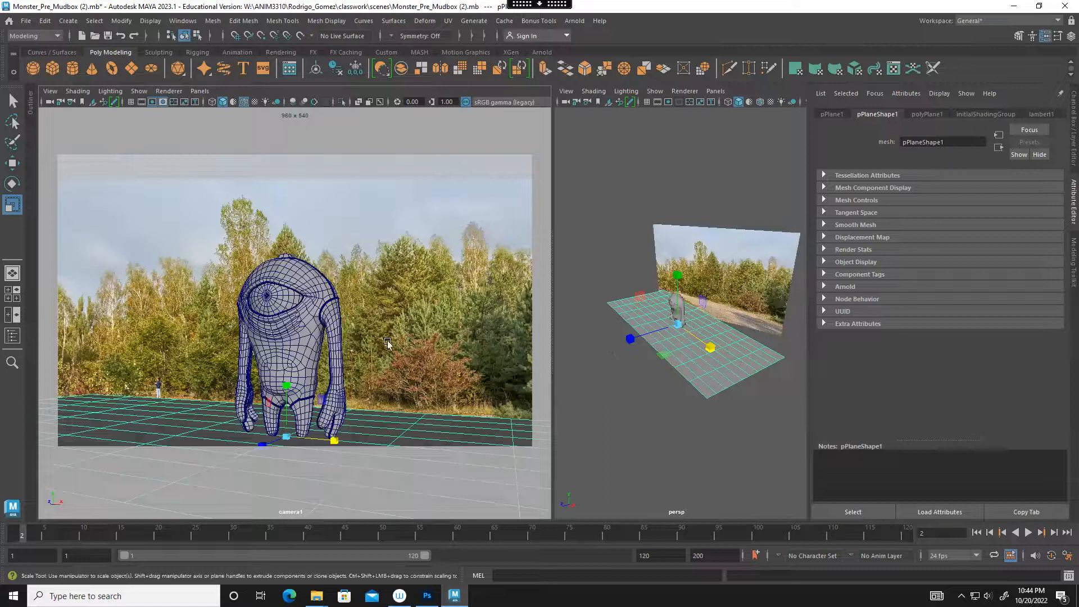
drag(347, 440, 172, 411)
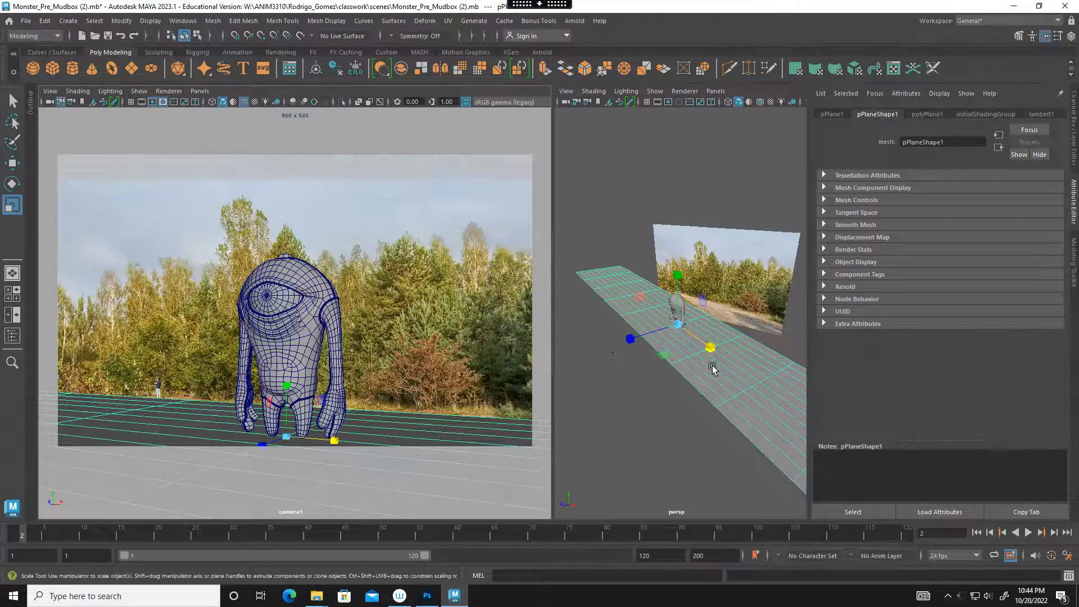
click(673, 410)
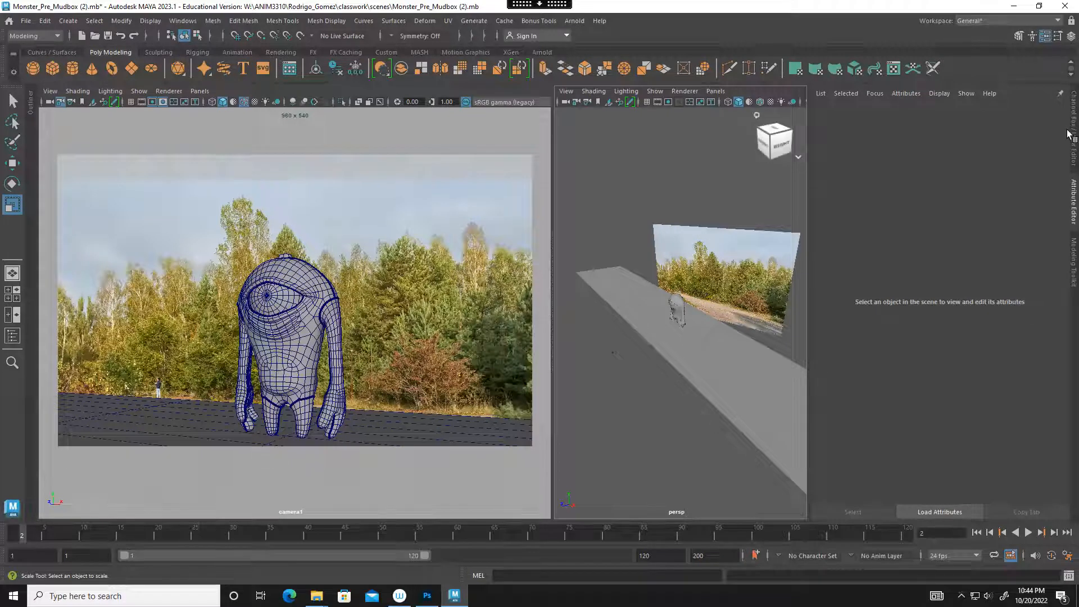
Give the perspective view more room and add an Arnold Skydome Light to the scene.
drag(519, 166, 480, 166)
click(575, 20)
mouse_move(597, 83)
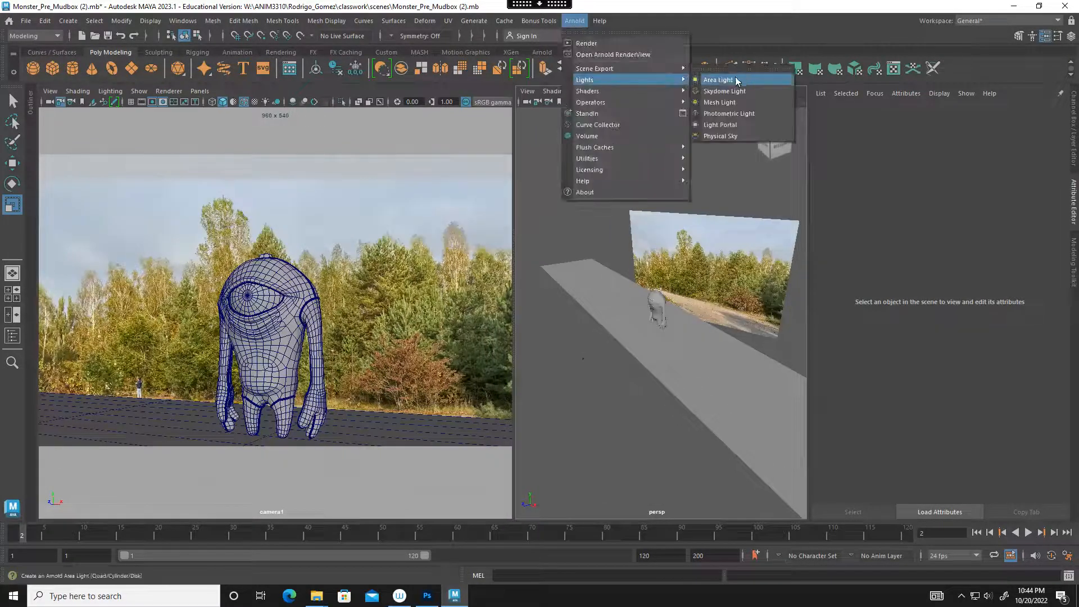
click(721, 91)
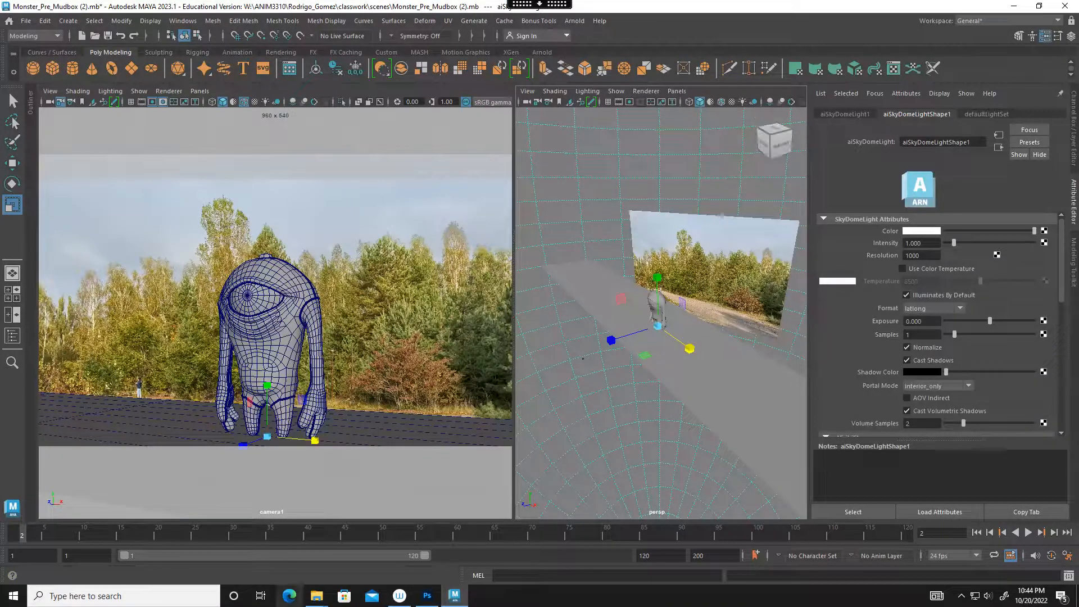
Connect a File texture to the skydome light's Color and load TexturesCom_ChernobylFerrisWheel_1K_hdri_sphere.exr from the Hyperreal folder.
click(316, 596)
click(287, 561)
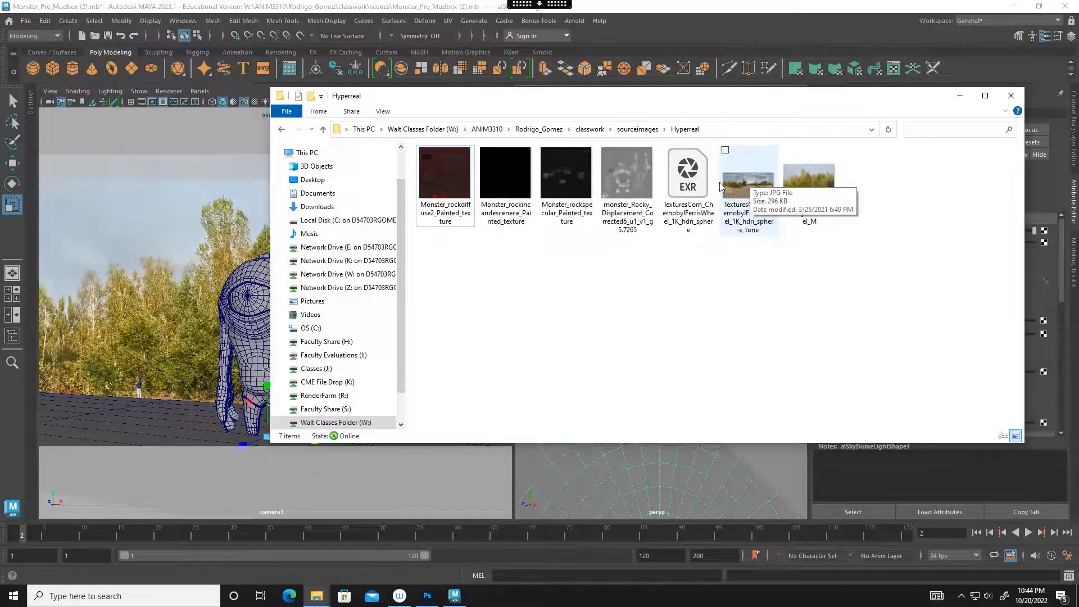
click(715, 52)
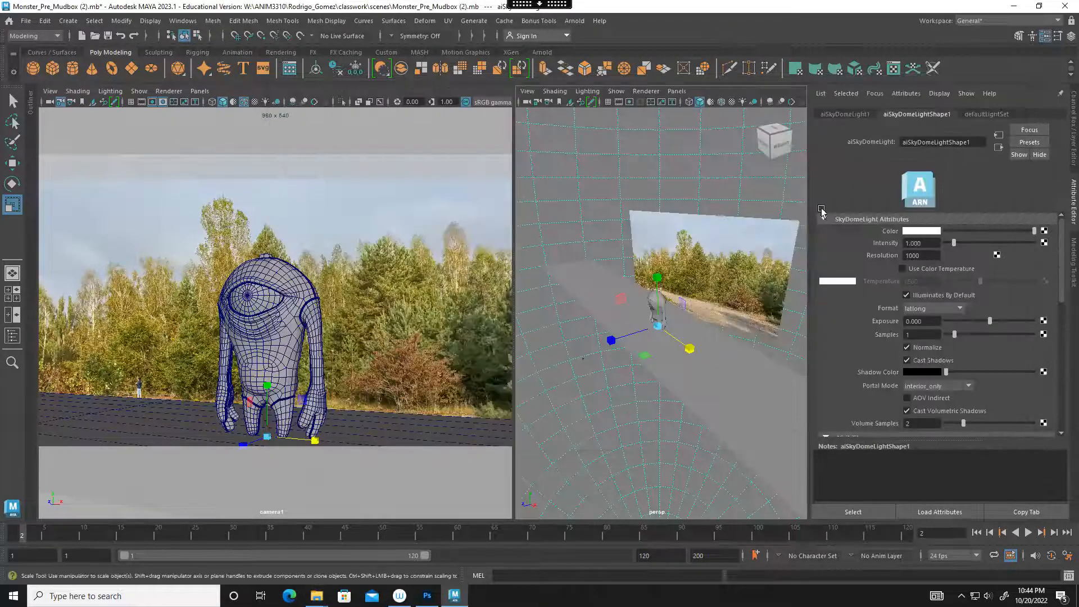
click(1044, 231)
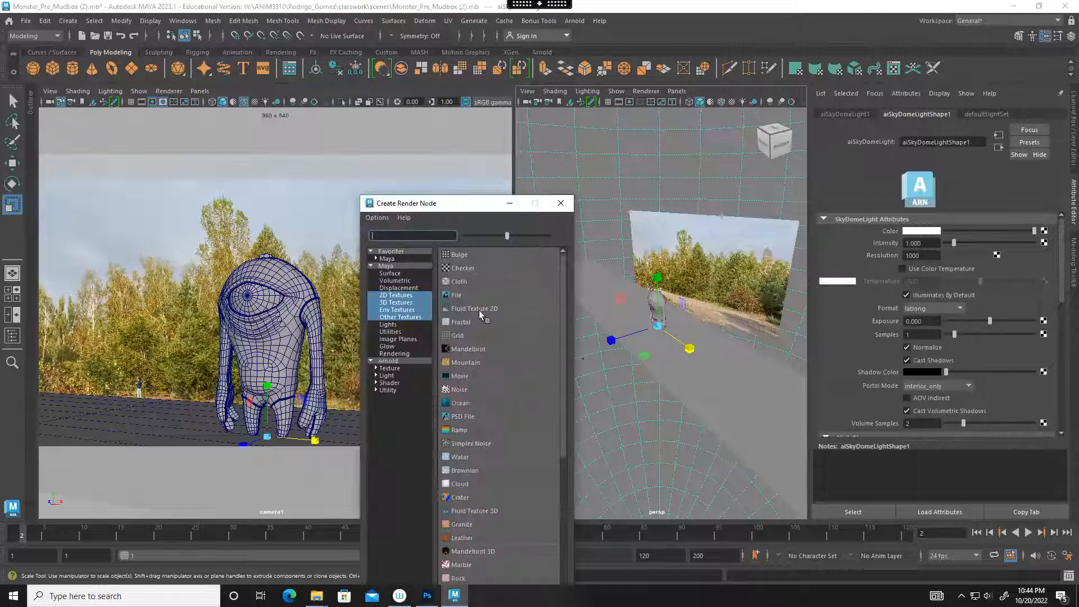
click(459, 297)
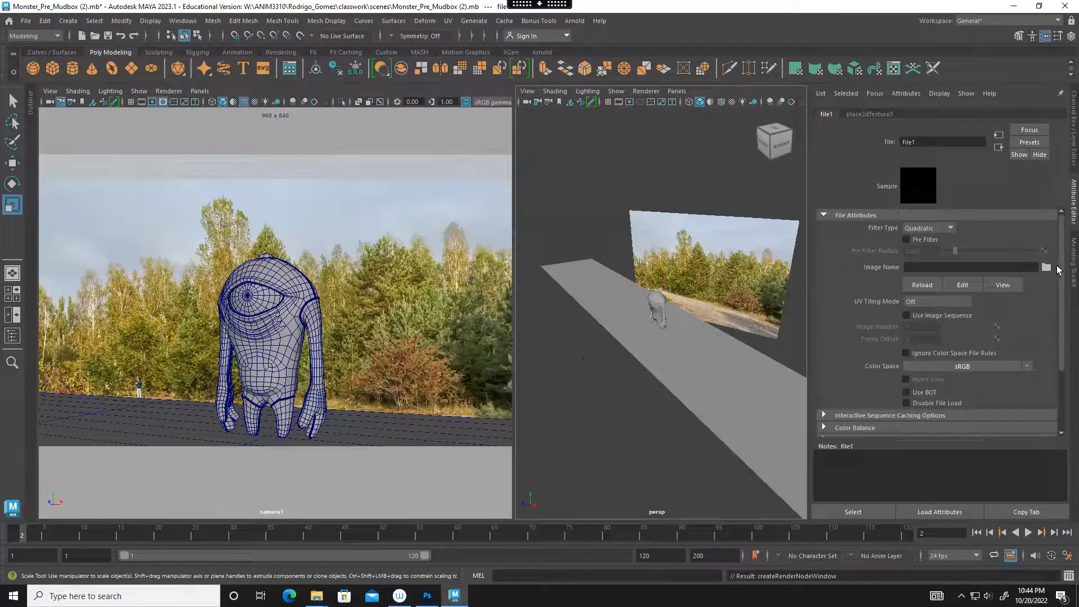
click(1046, 268)
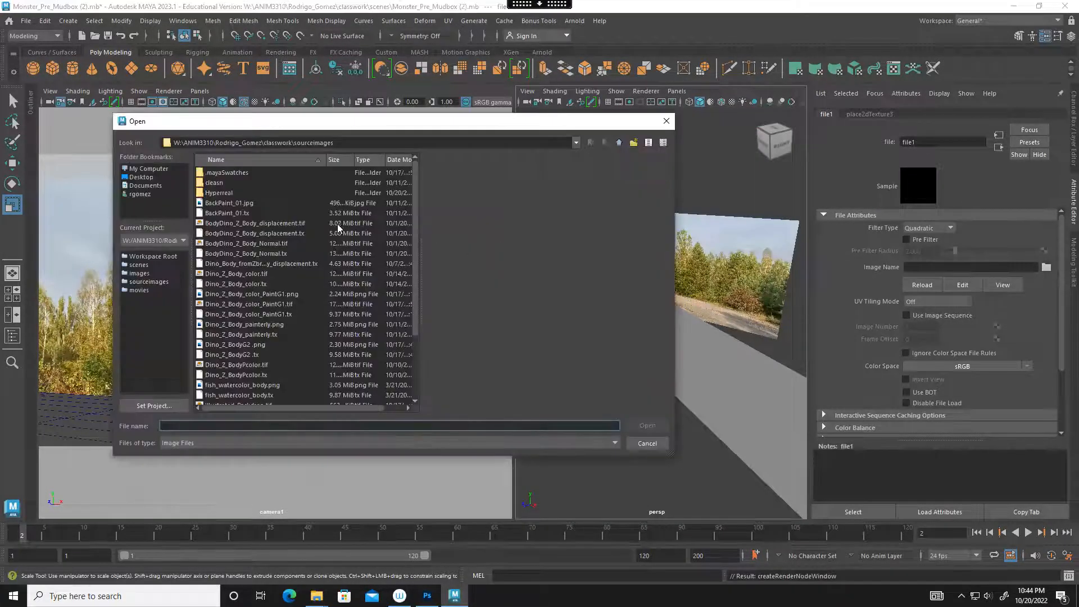
double_click(221, 192)
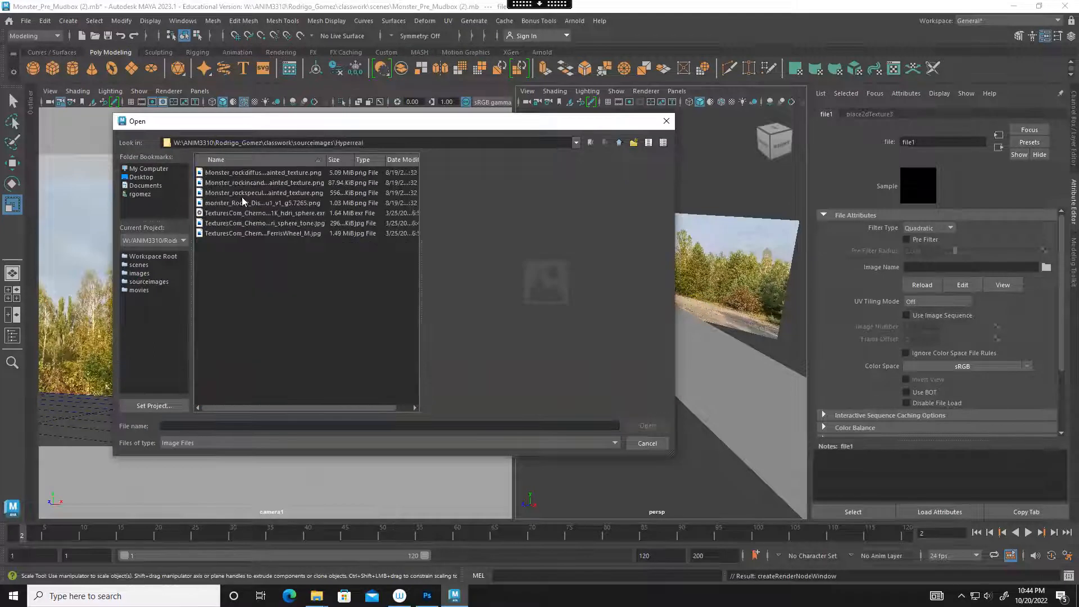
click(217, 213)
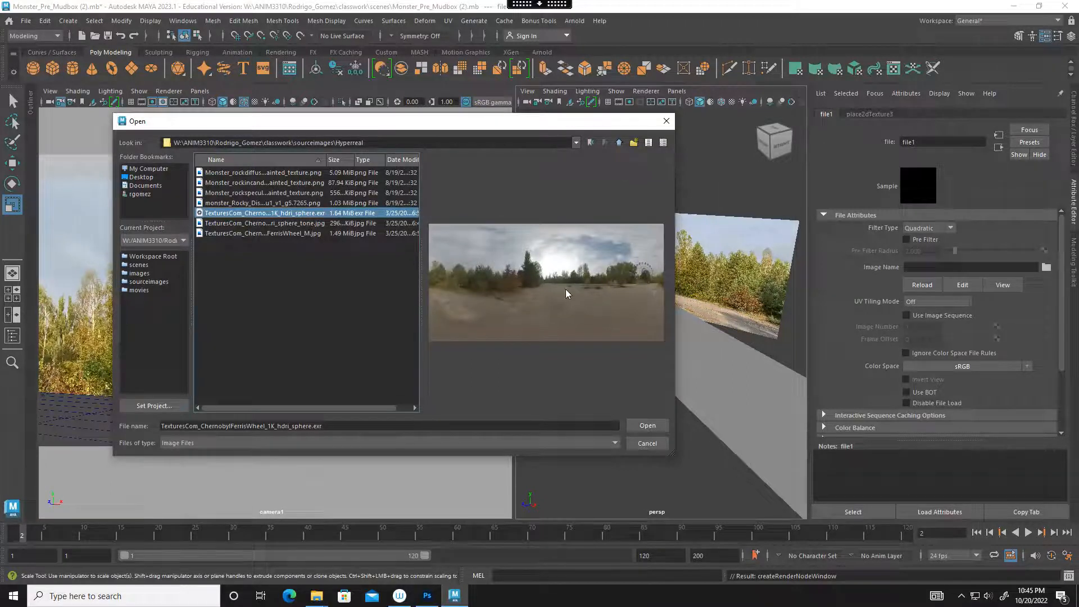
click(644, 426)
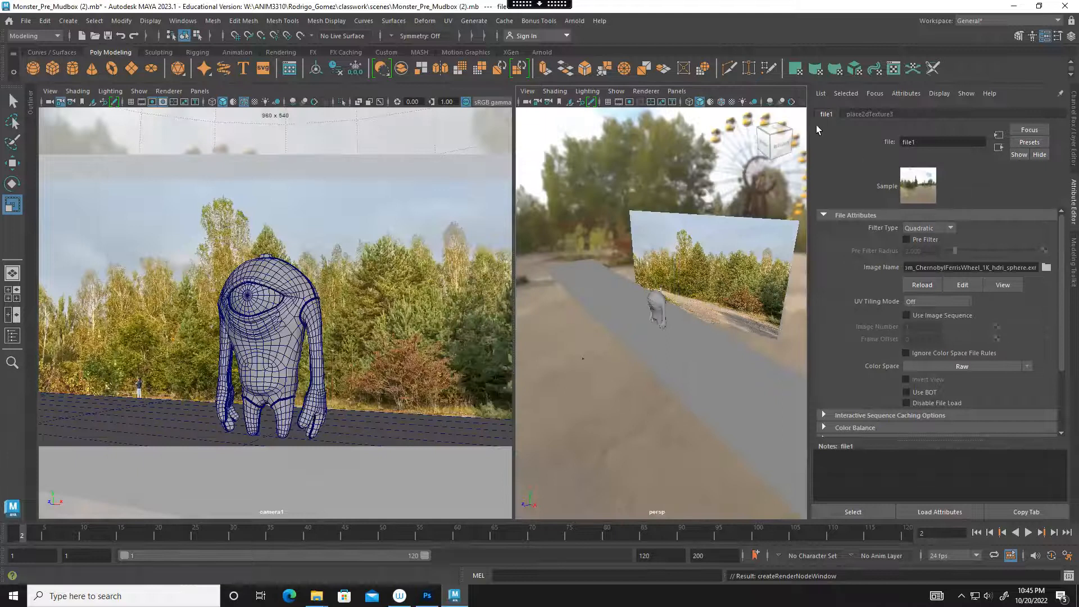
Select the skydome light and set its resolution to 1024.
click(589, 203)
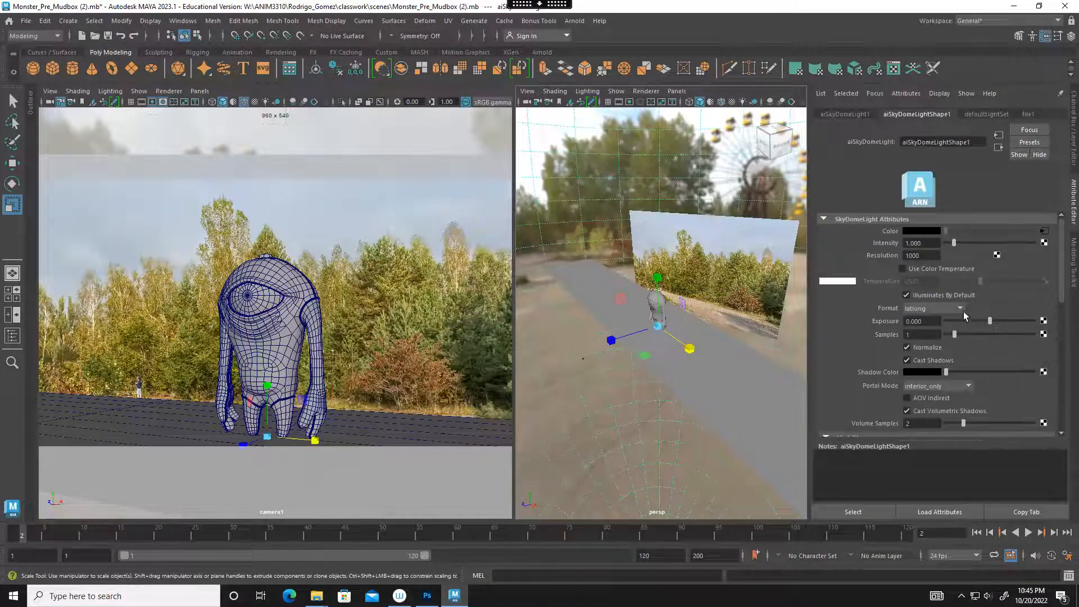
click(920, 256)
text(1024)
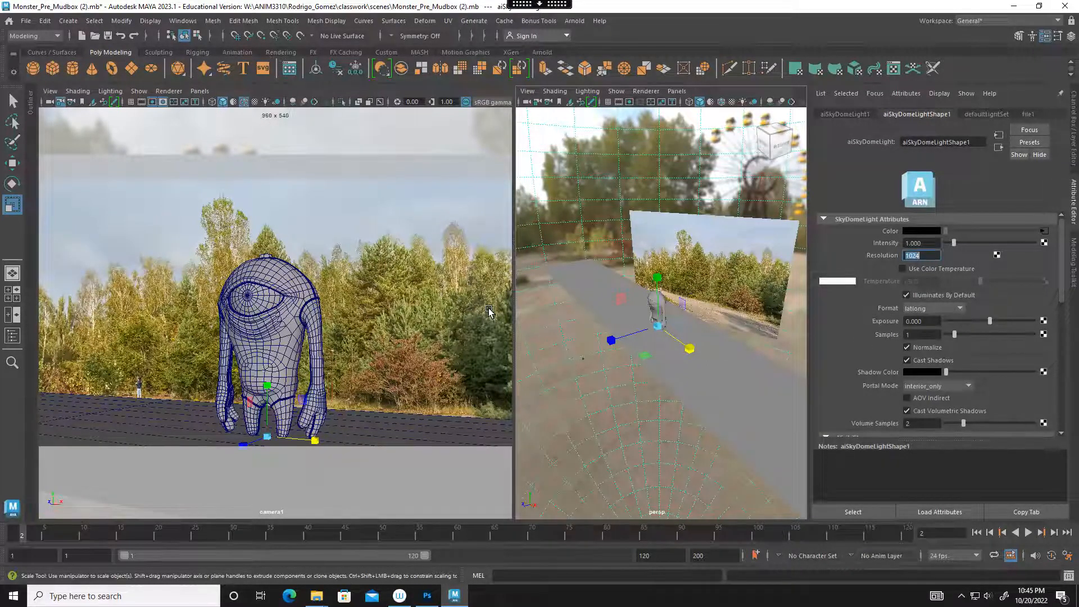
click(363, 96)
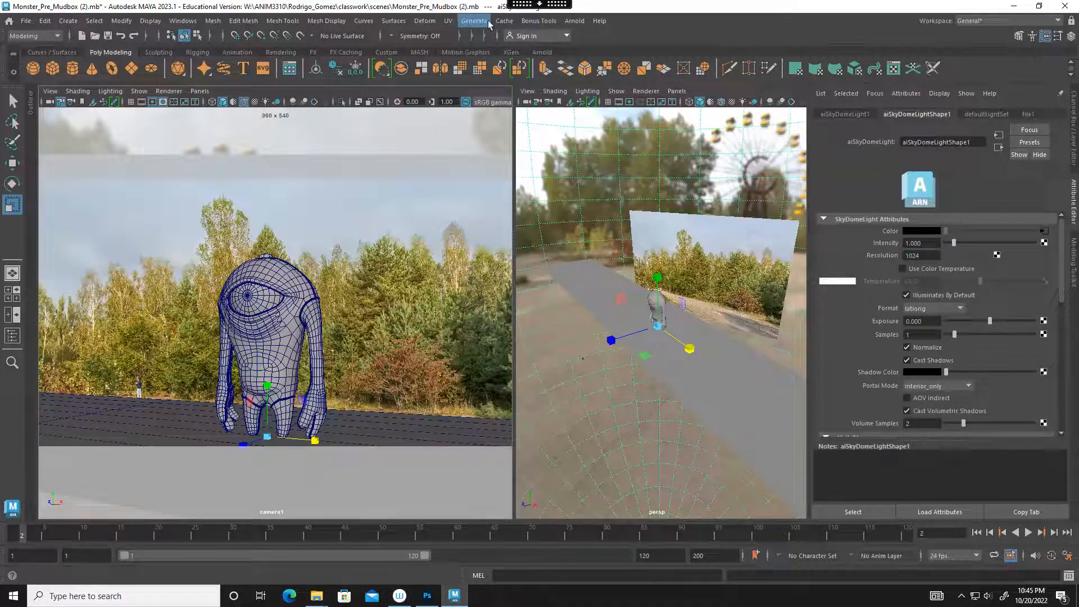
Open the Arnold RenderView, render the scene through cameraShape1, and make the render window taller once the render is stopped.
click(575, 21)
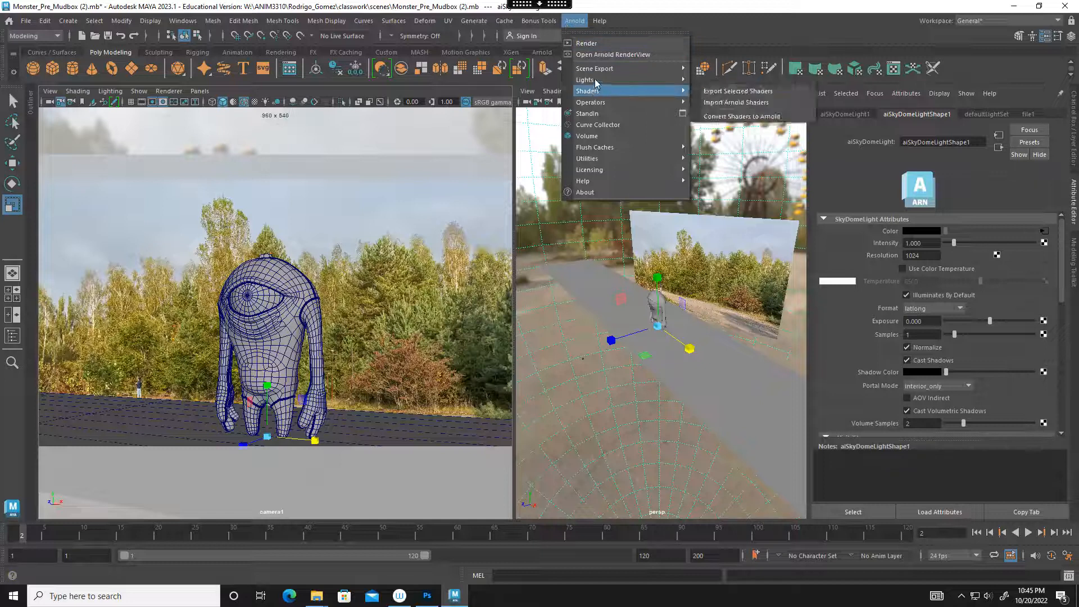
click(597, 55)
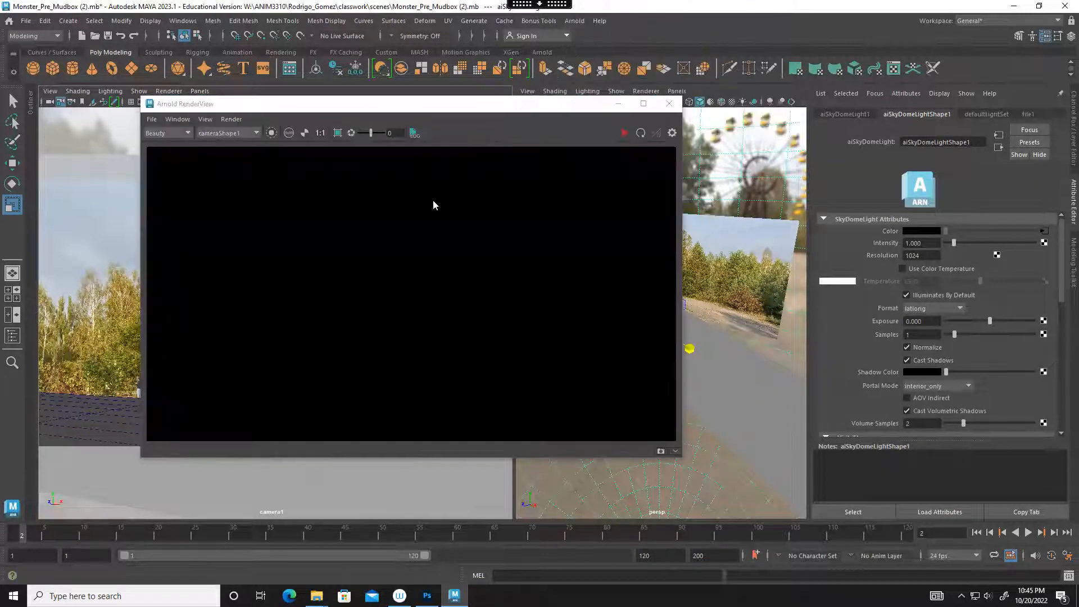
click(231, 120)
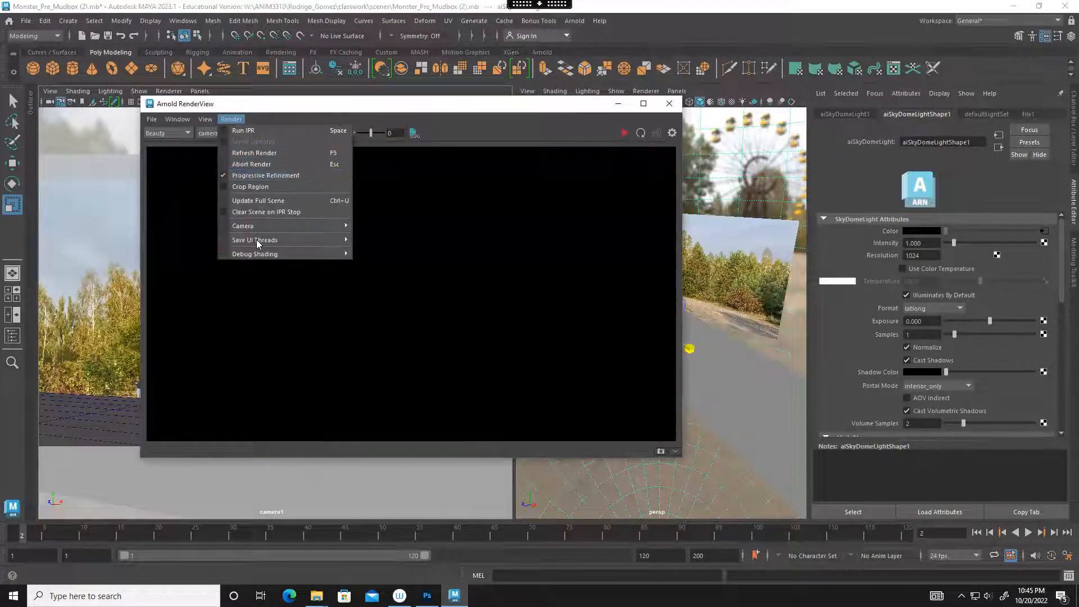
click(306, 215)
click(205, 120)
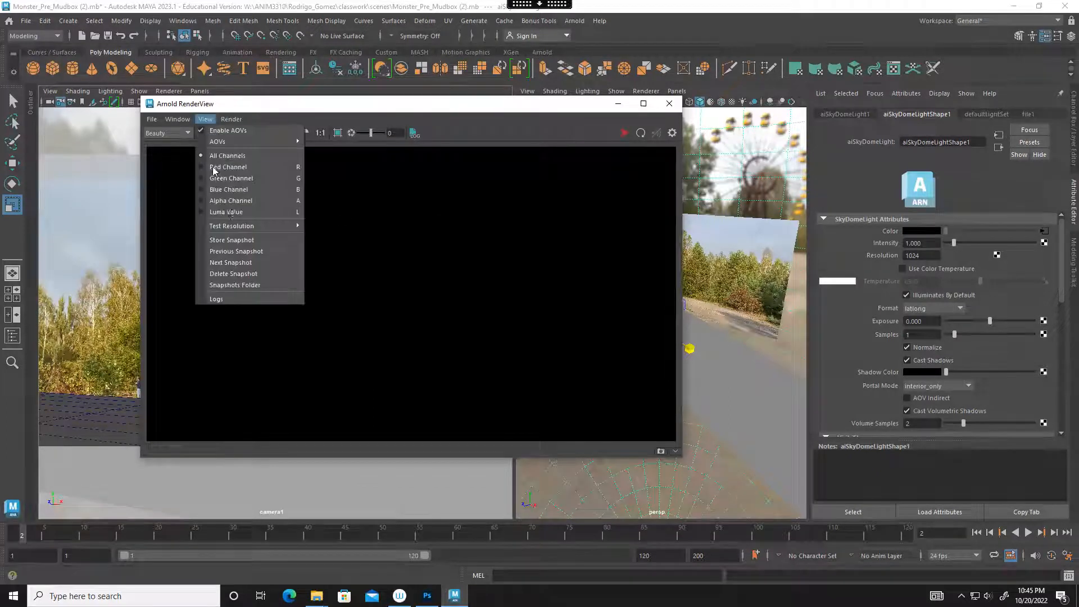
mouse_move(236, 225)
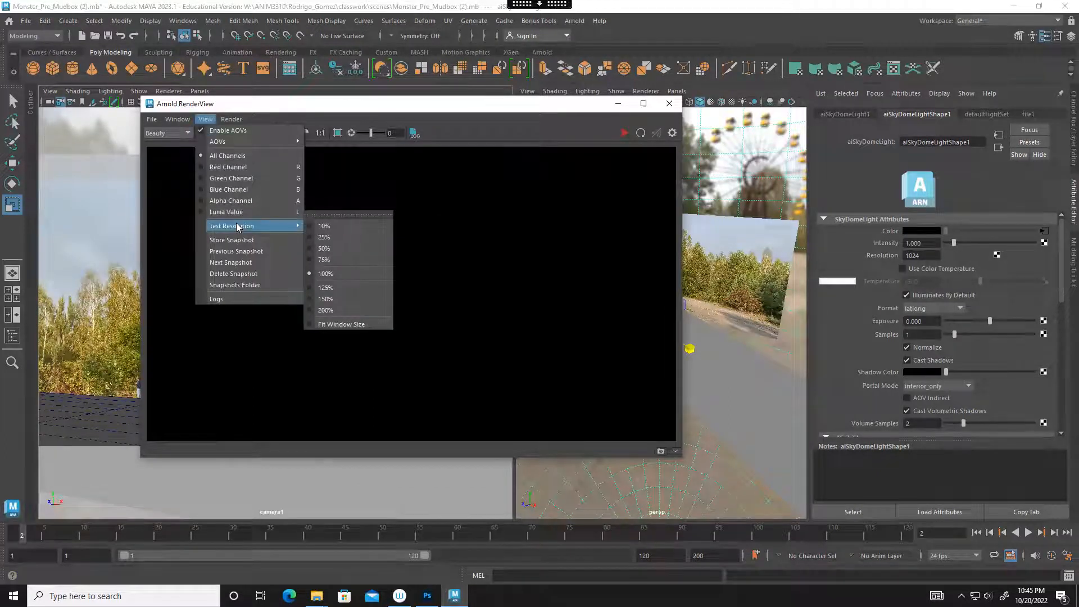
mouse_move(232, 119)
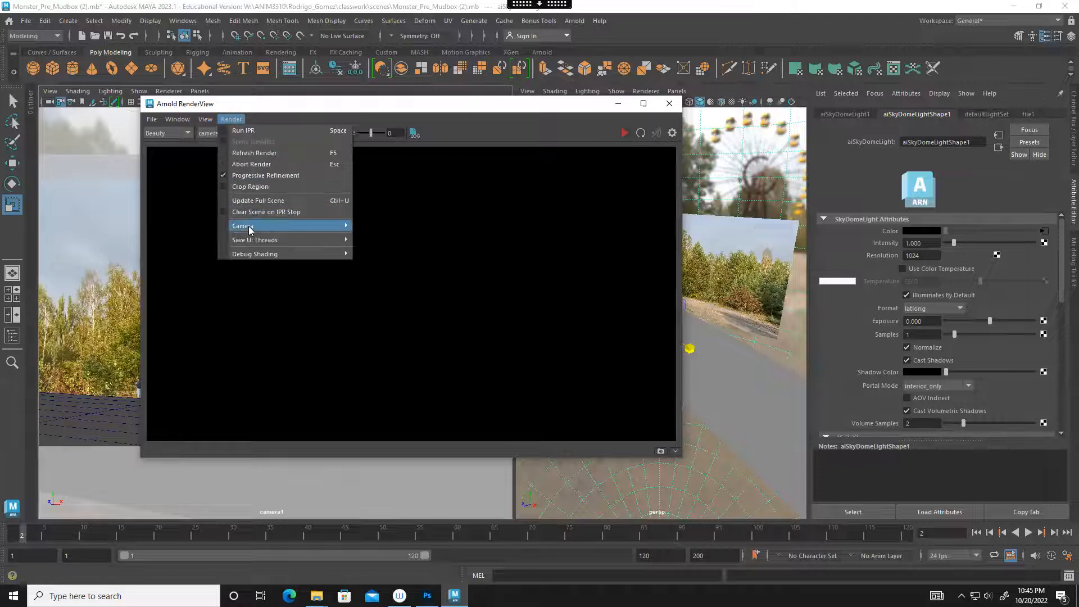
click(396, 224)
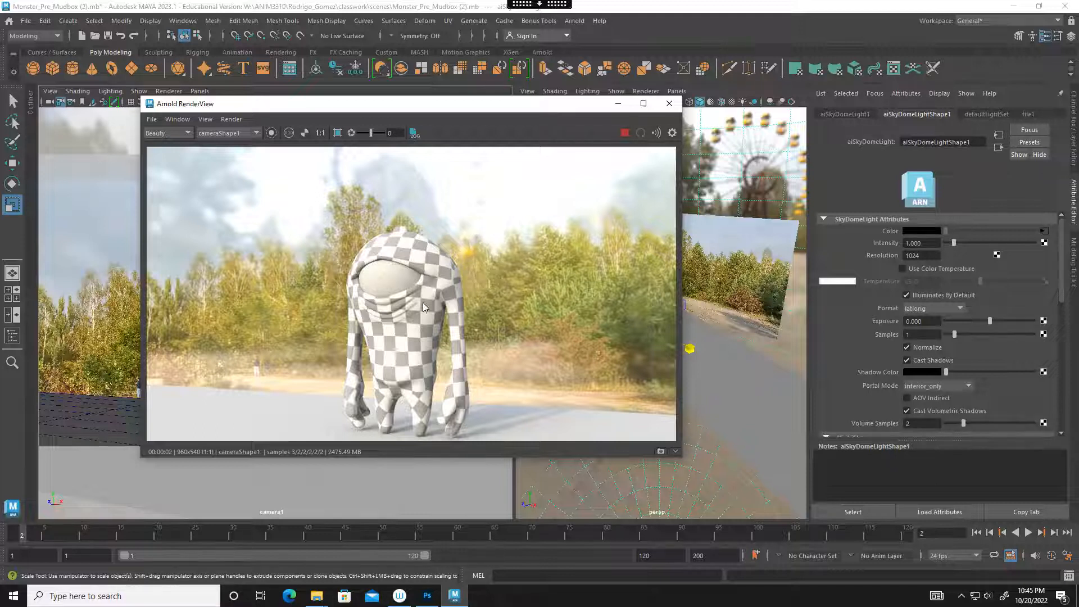
click(624, 133)
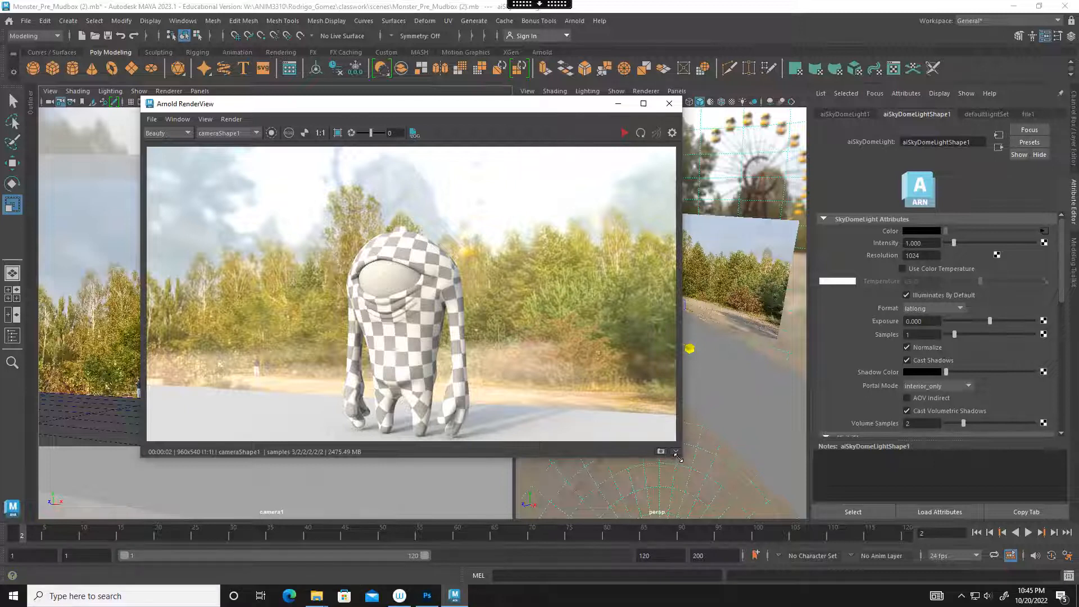
drag(679, 458, 666, 531)
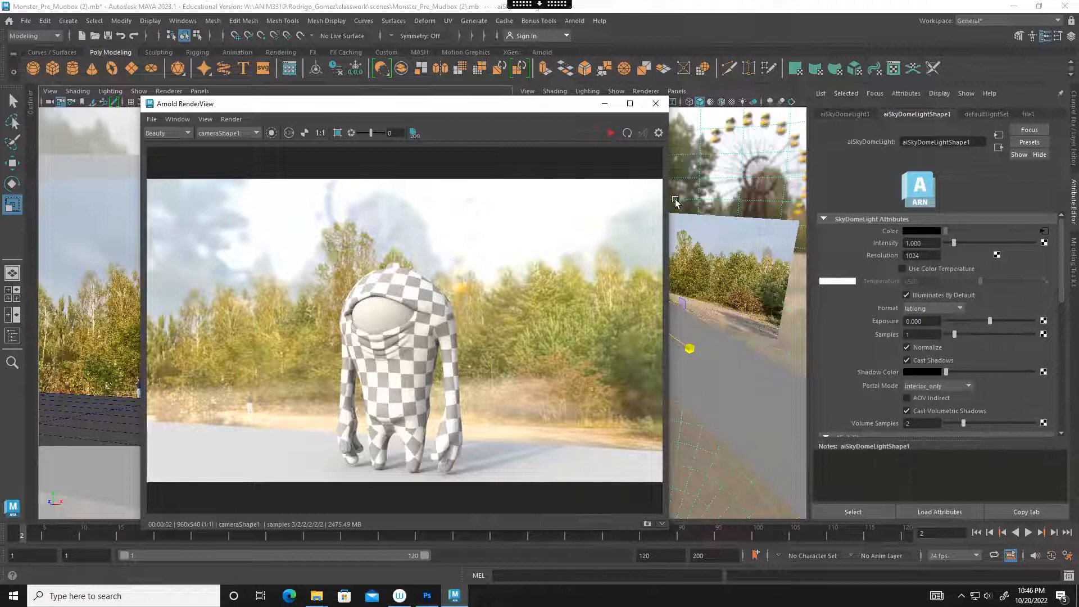
Set the skydome light's Camera visibility to 0 and render the scene again.
click(744, 168)
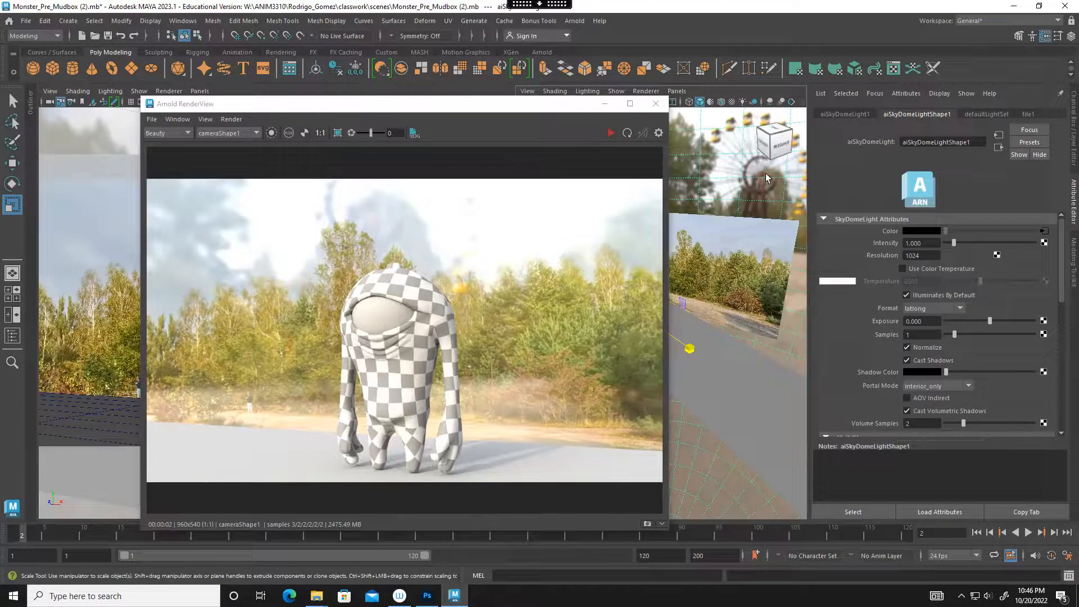
scroll(946, 280, down, 3)
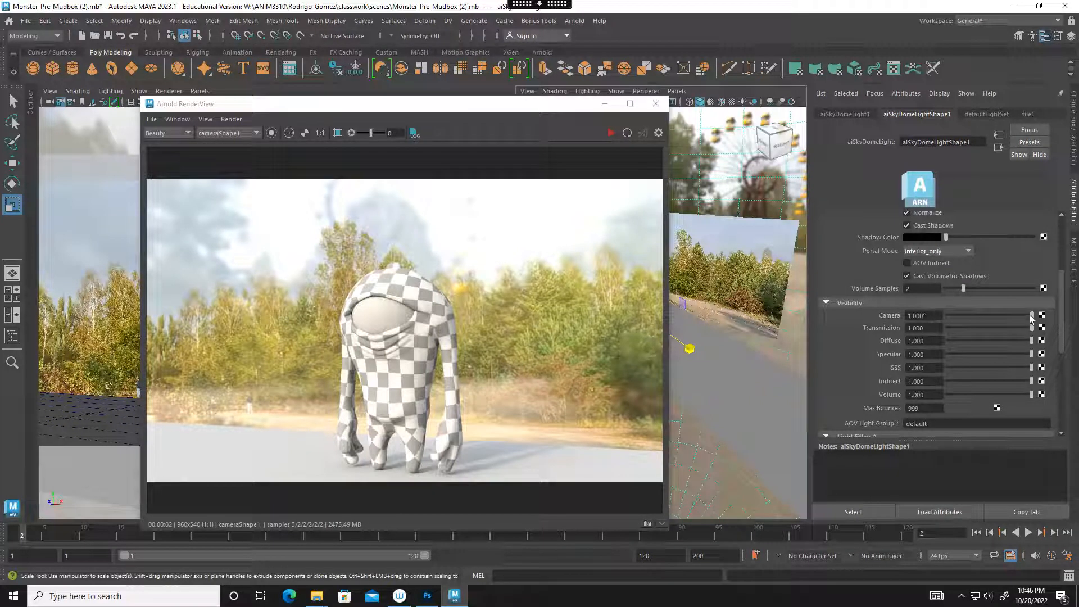
drag(953, 317, 925, 318)
click(610, 134)
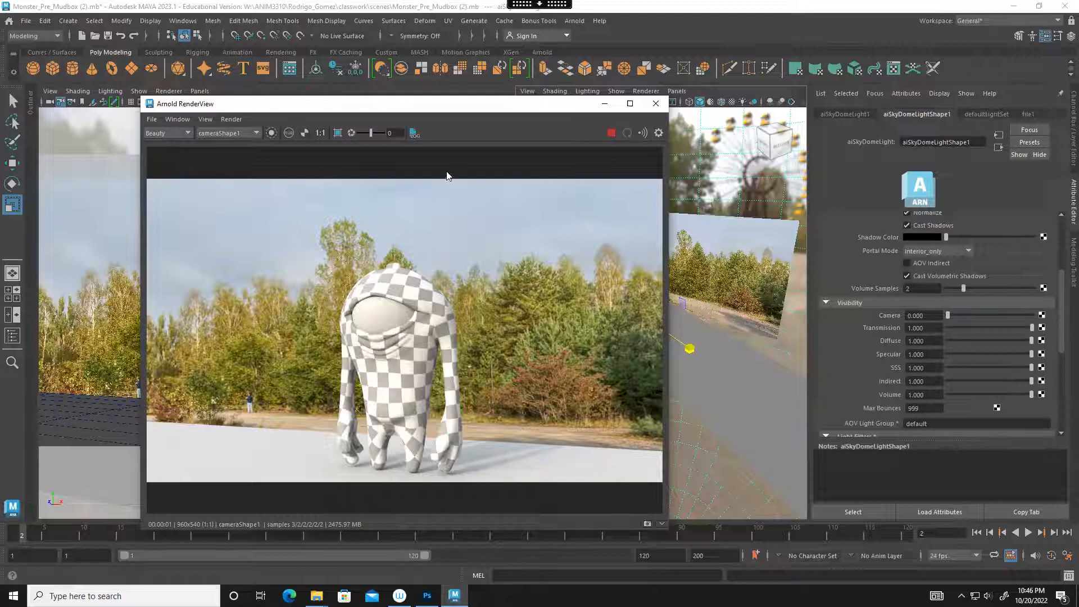
Compare the render with the camera view, and select the background image plane in the perspective view.
drag(479, 105, 651, 325)
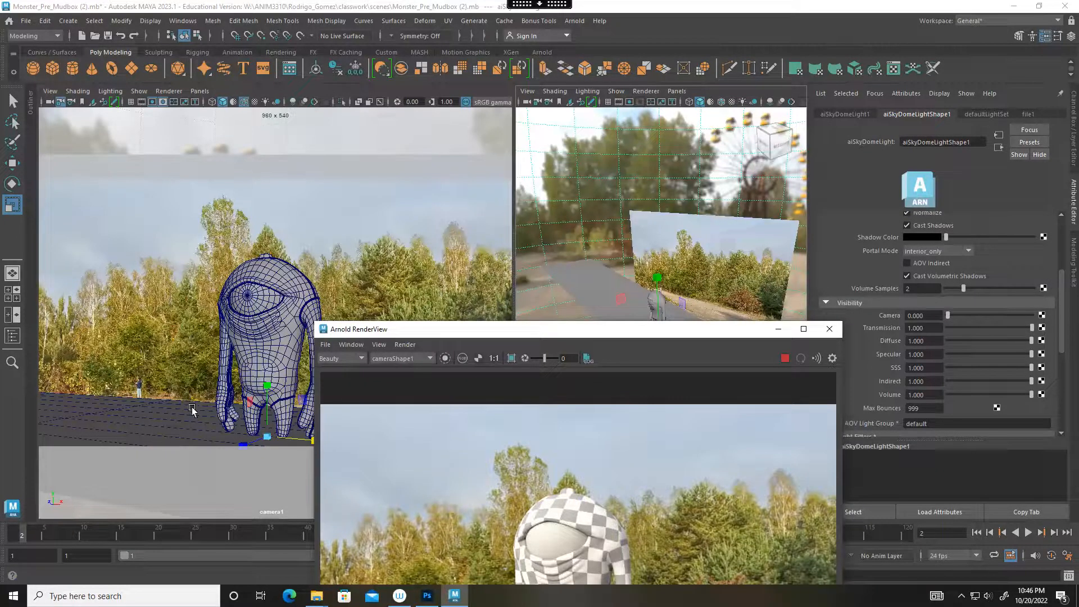
drag(605, 335, 306, 124)
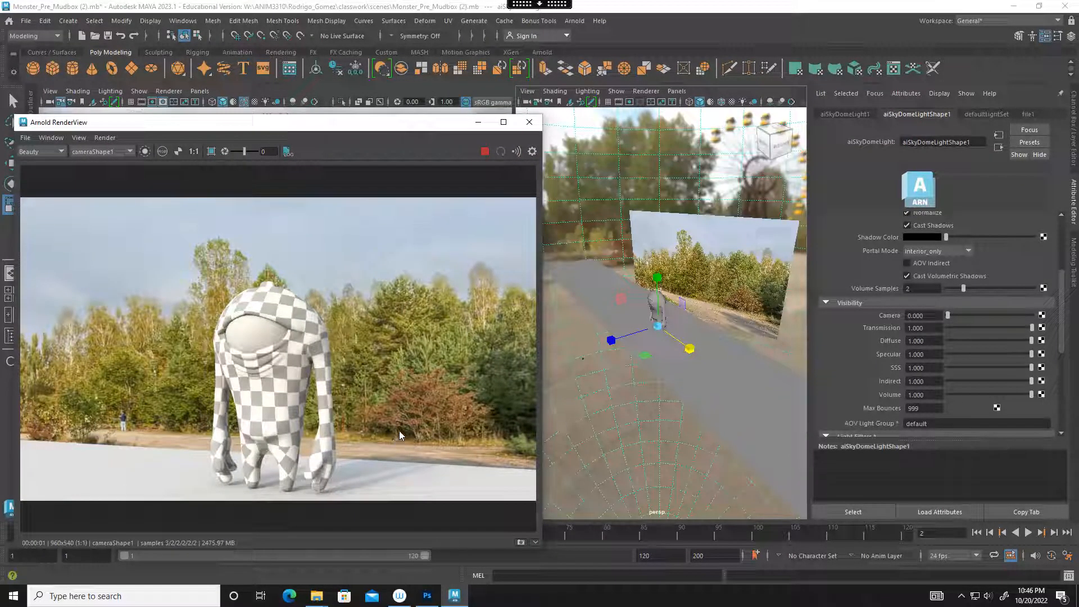
click(697, 240)
Try to shift the background image plane vertically with the Move tool, stop the render, and undo the last move.
click(68, 178)
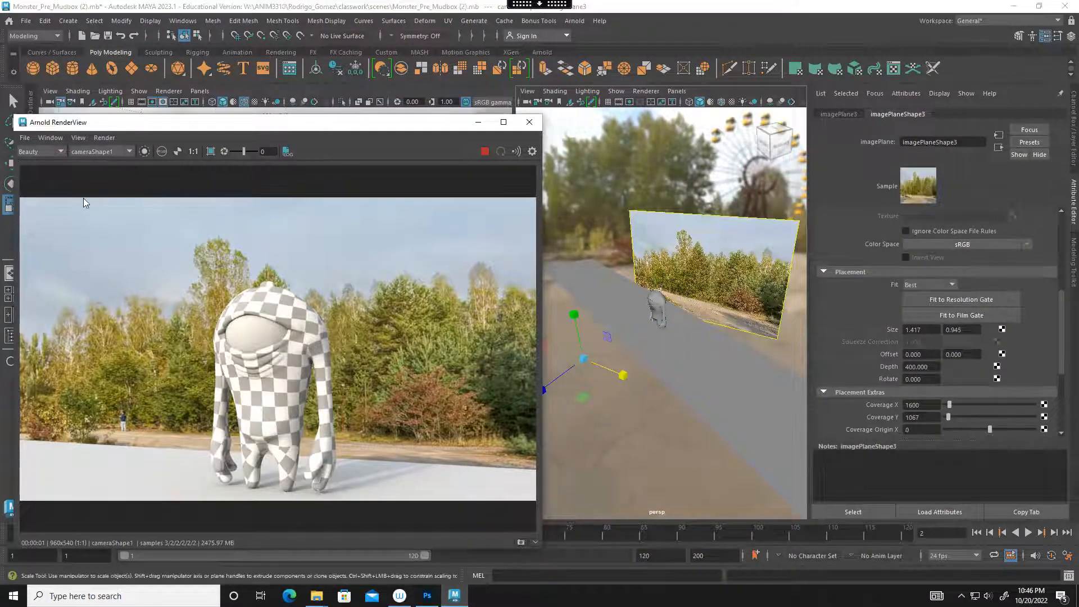
drag(9, 164, 8, 164)
drag(158, 122, 199, 119)
click(13, 164)
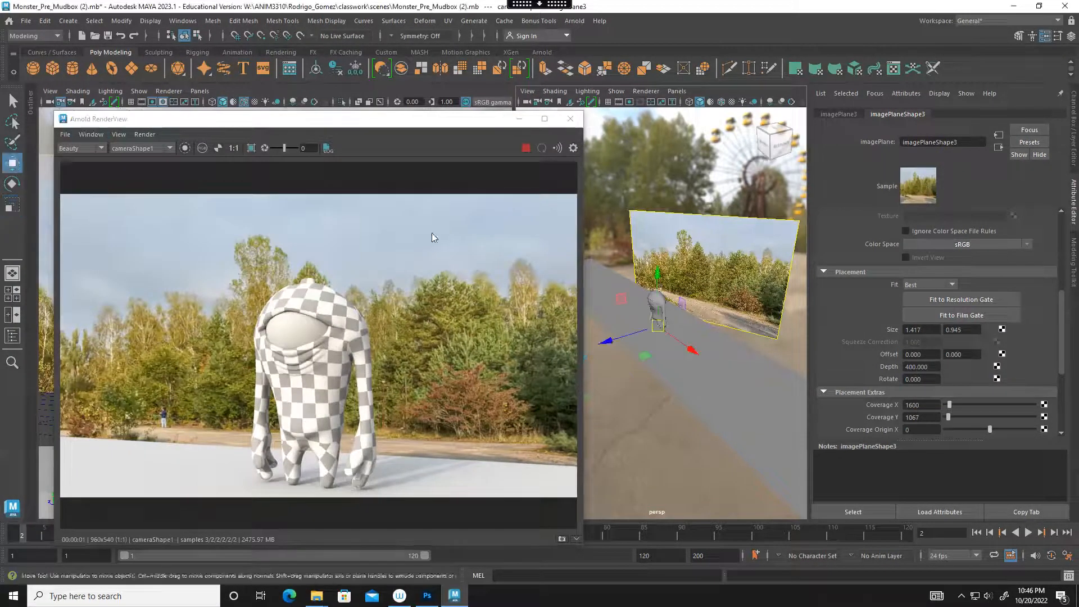
drag(655, 272, 661, 301)
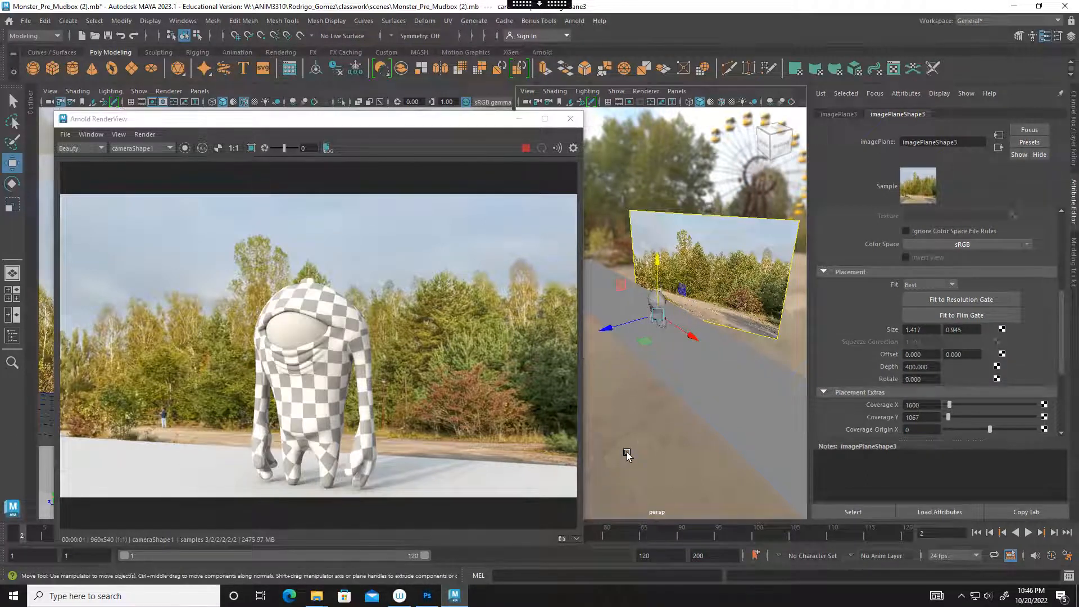
drag(660, 262, 667, 240)
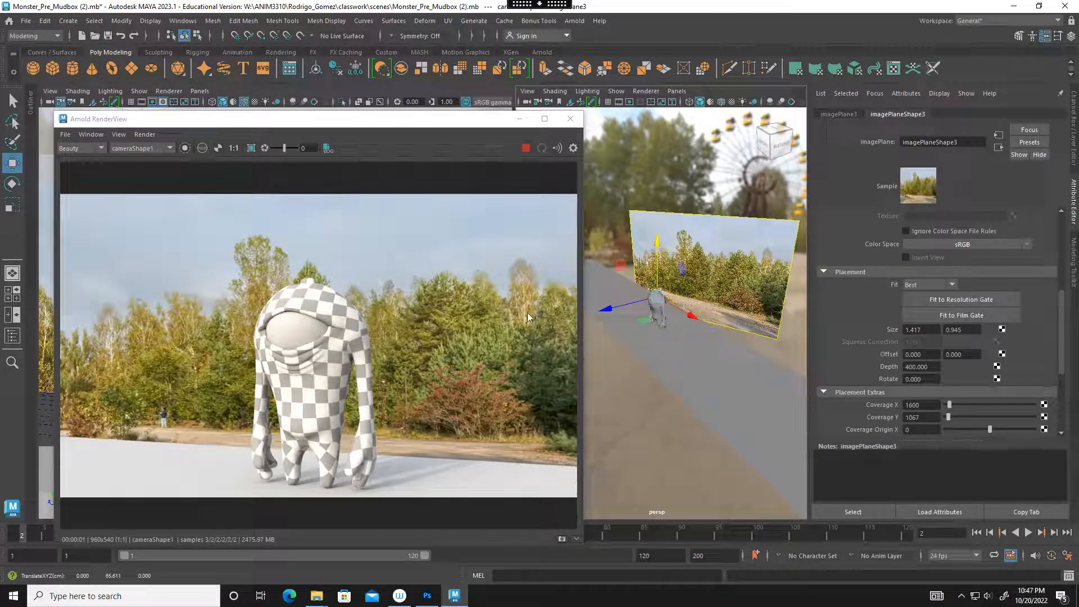
click(526, 147)
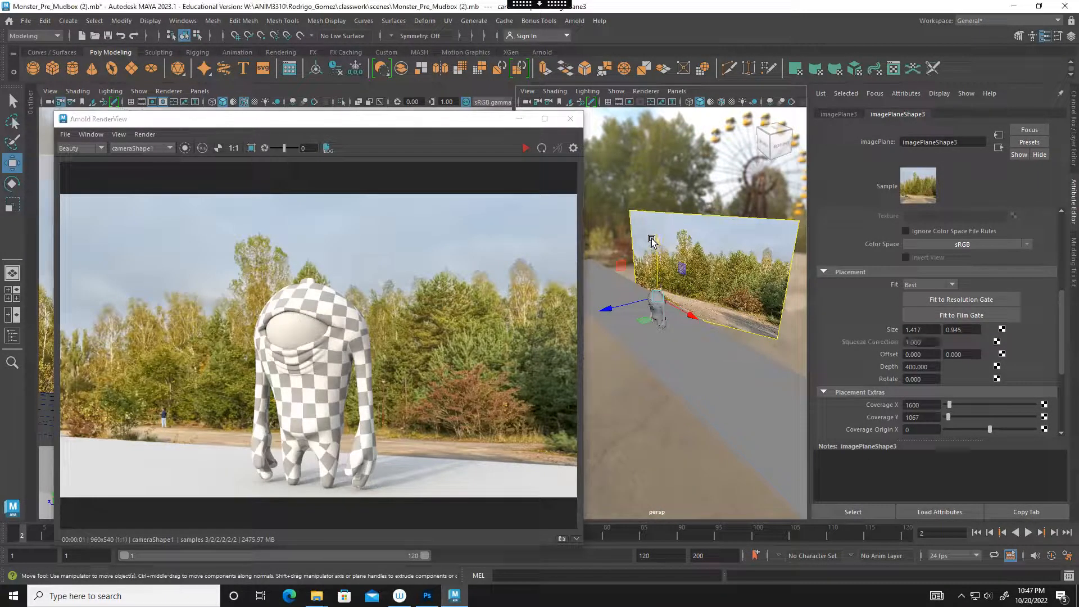
drag(655, 240, 661, 226)
key(ctrl+z)
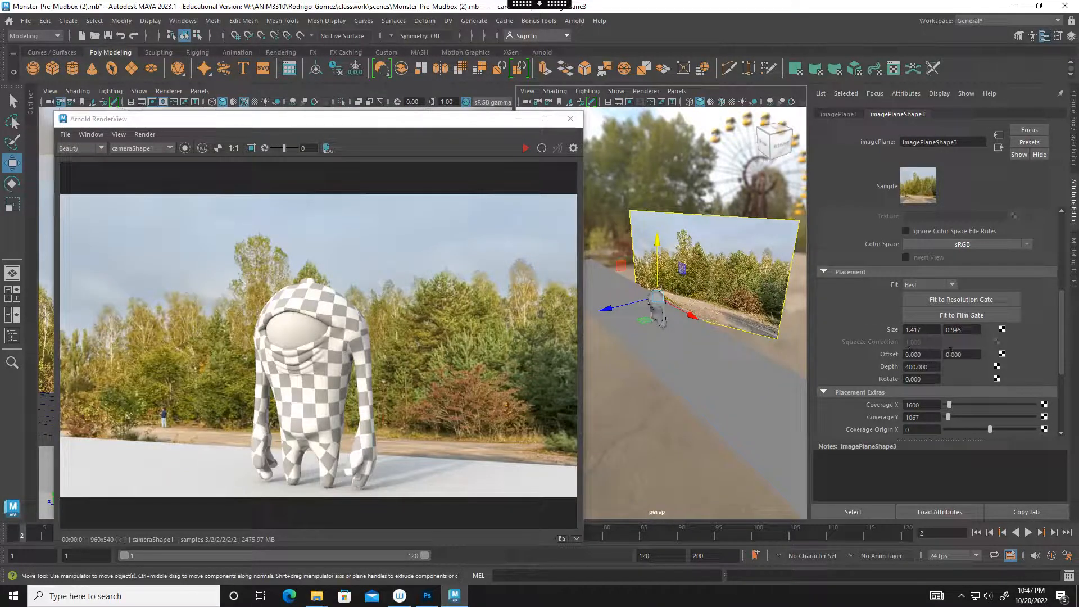
Try vertical Offset values of 10, 1.2 and 0.12 on the background image plane, and restart the render.
click(968, 353)
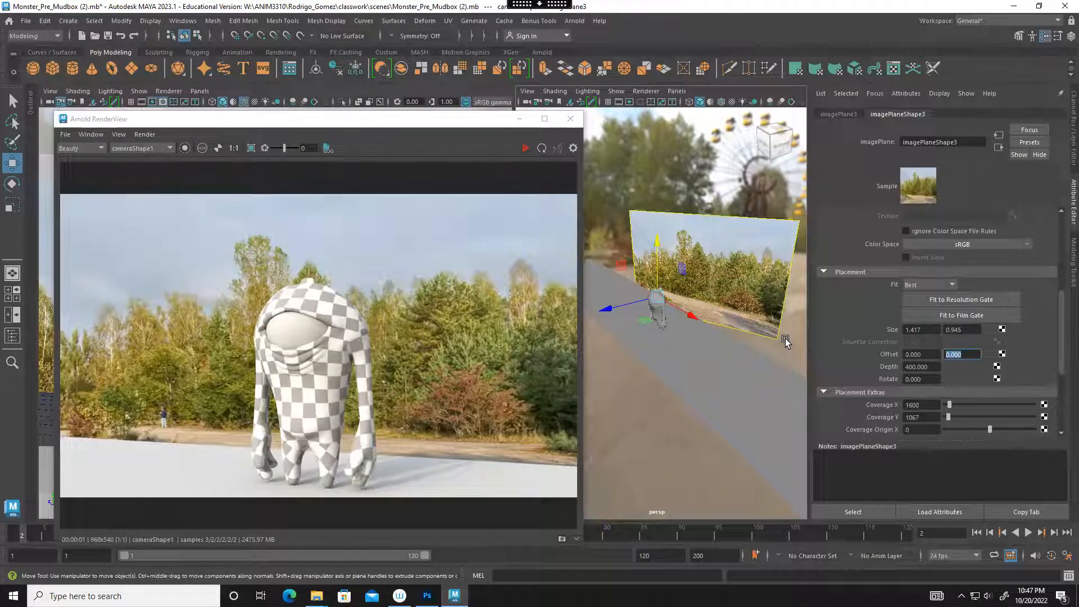
key(Return)
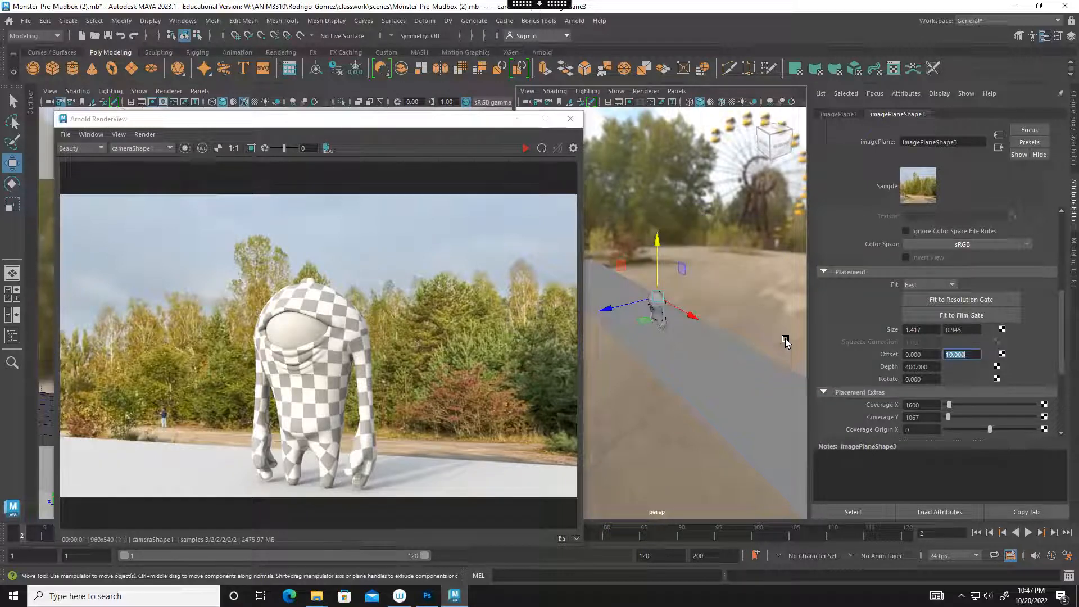
text(1.)
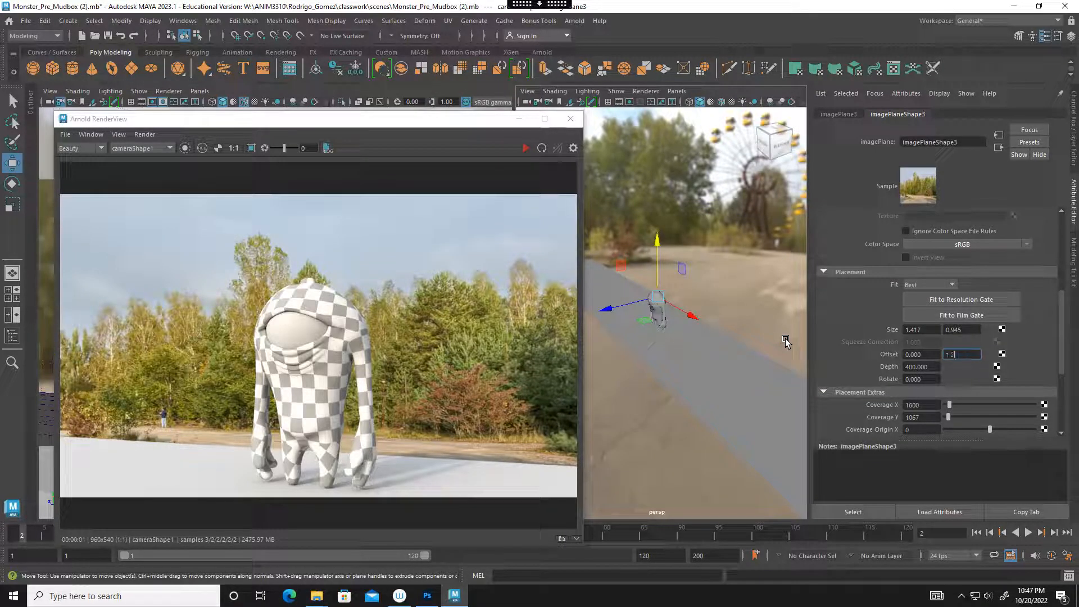
text(2)
key(Return)
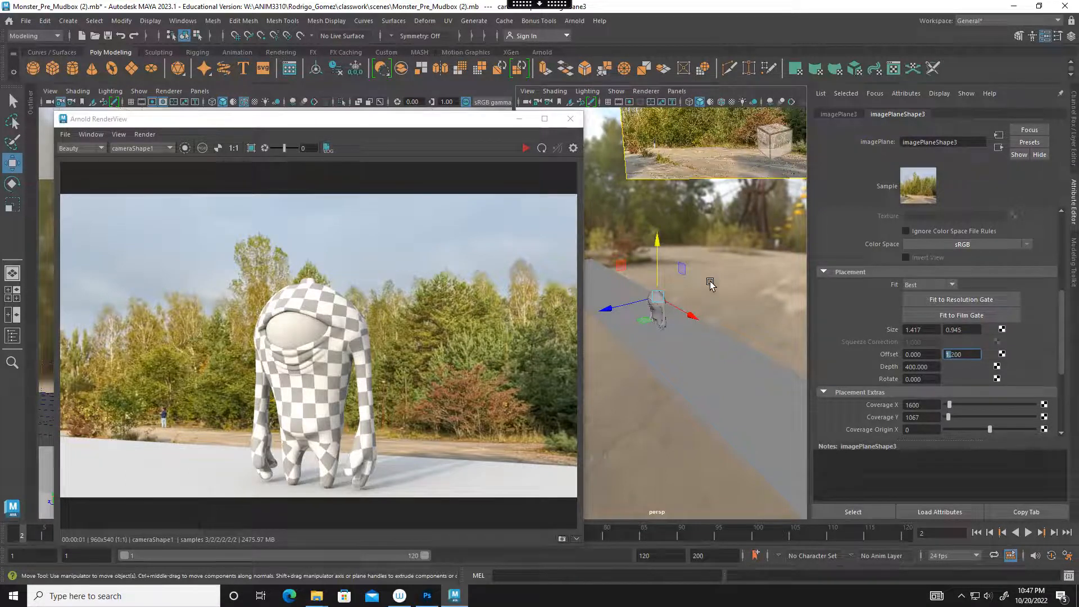
key(BackSpace)
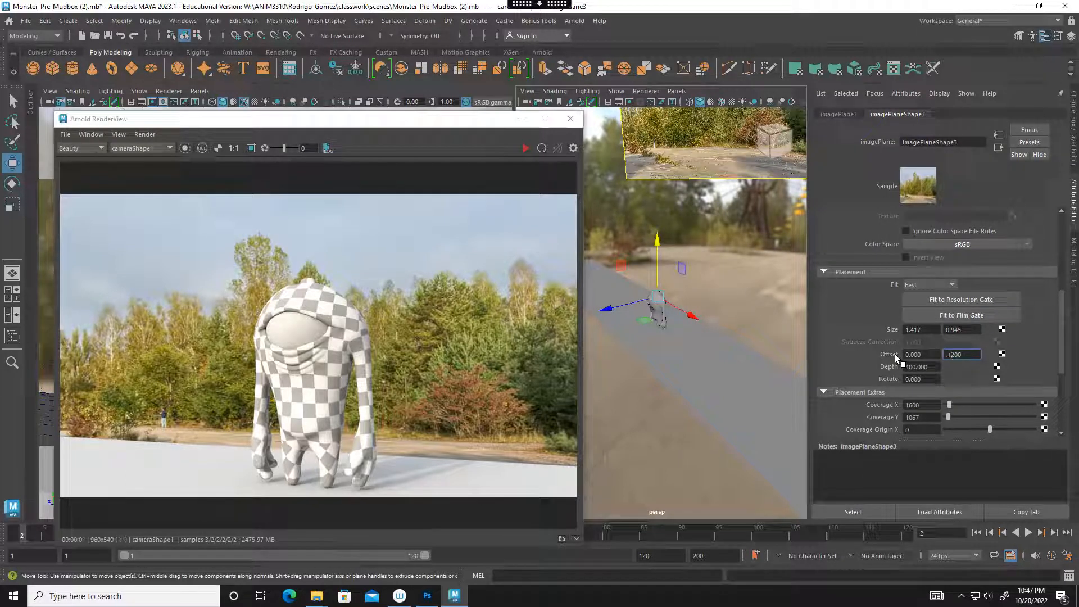
text(1)
key(Return)
click(527, 148)
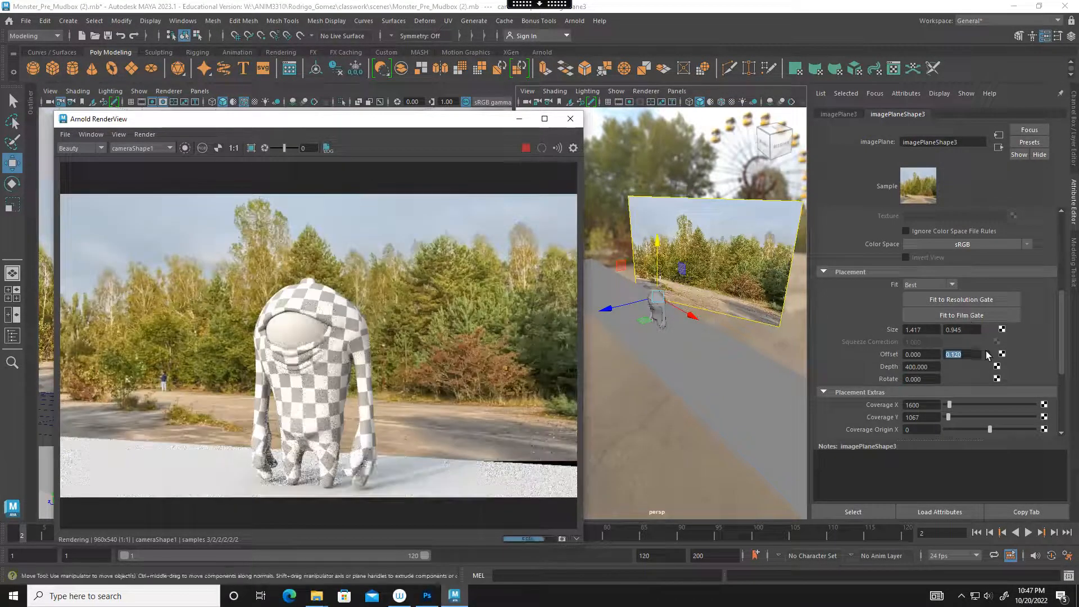
Try a vertical Offset of -0.1 on the background image plane.
drag(976, 354, 918, 343)
text(-0.1)
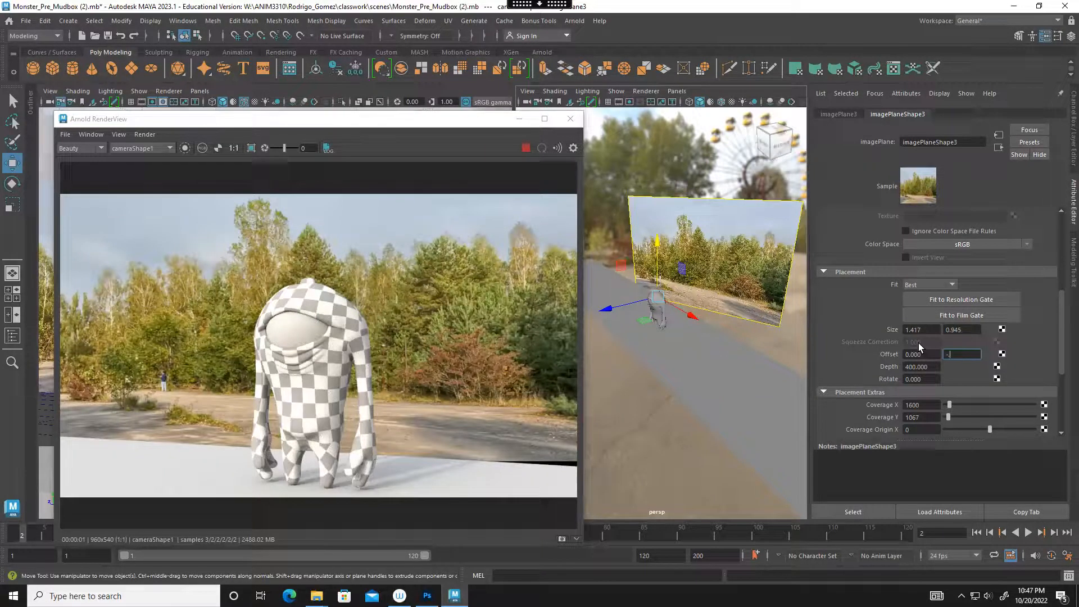
key(Return)
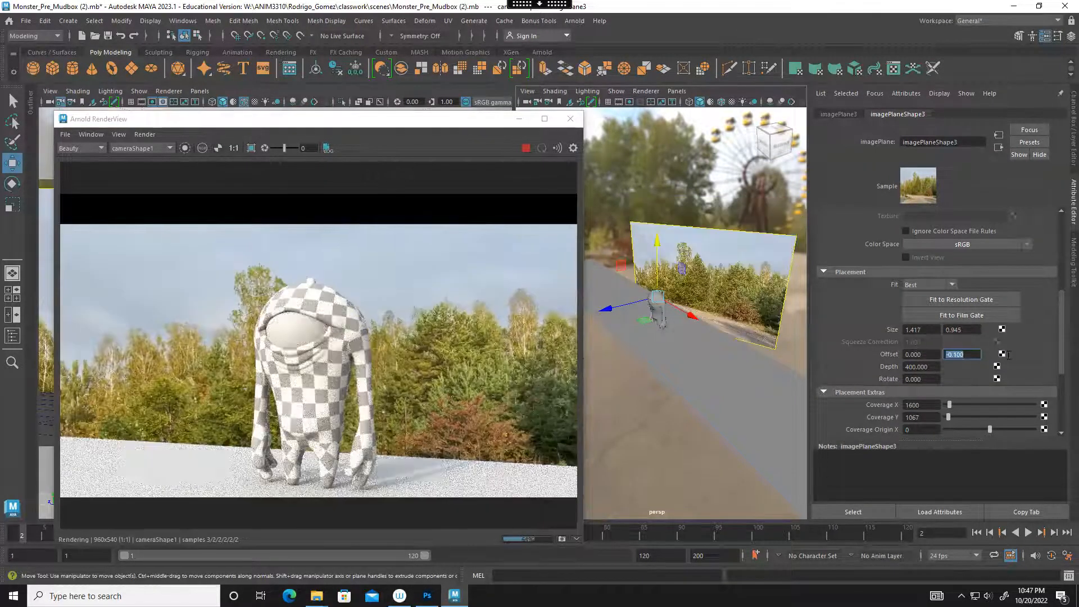
Set the background image plane's vertical Offset to -0.05 and stop the render after it refreshes.
click(952, 352)
drag(953, 354, 978, 353)
text(0)
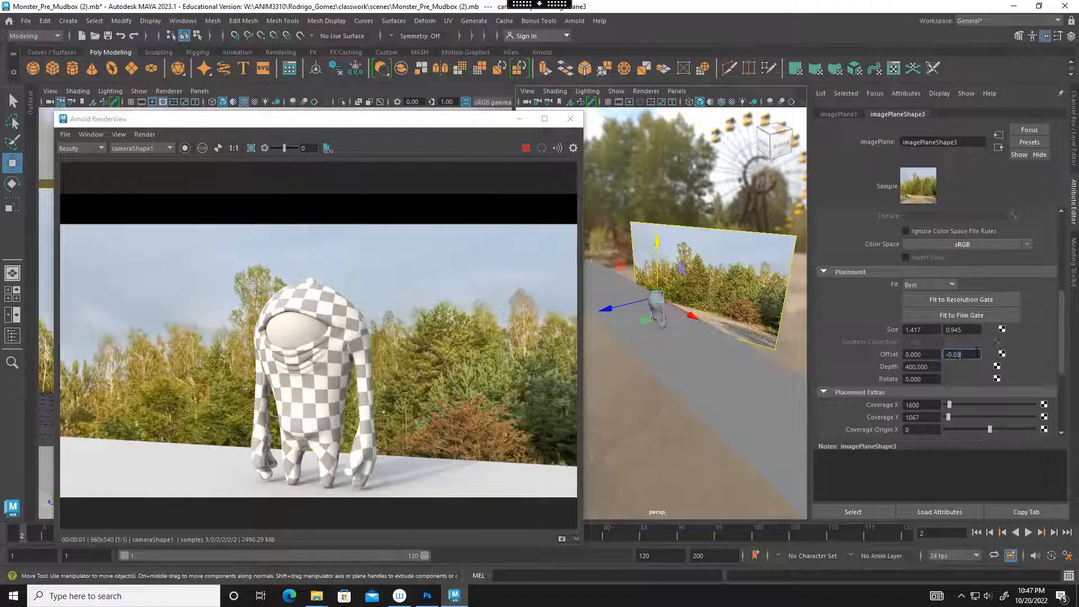
text(5)
key(Return)
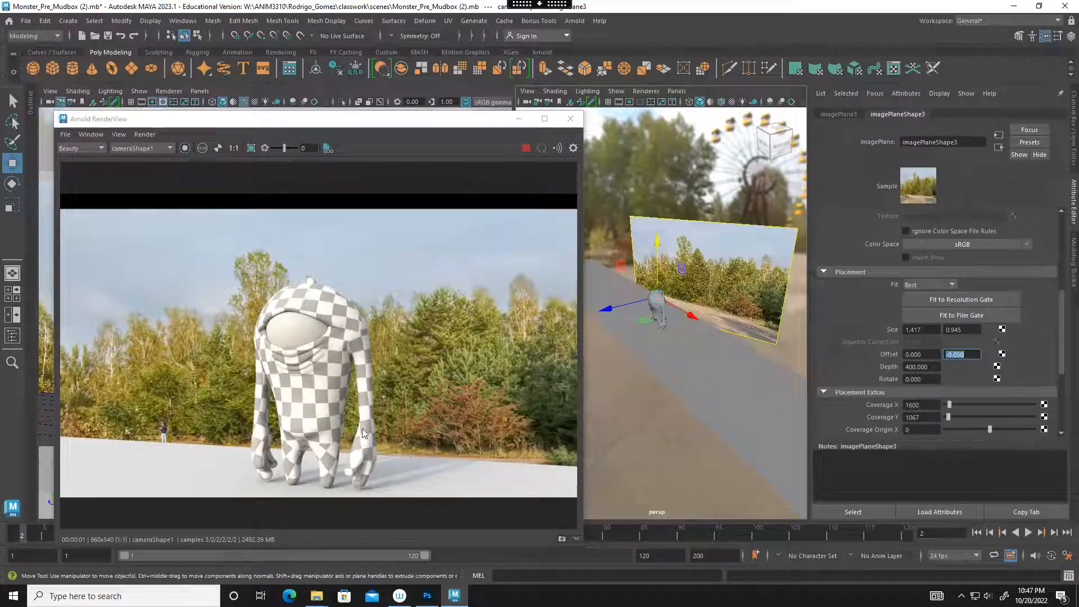
click(526, 149)
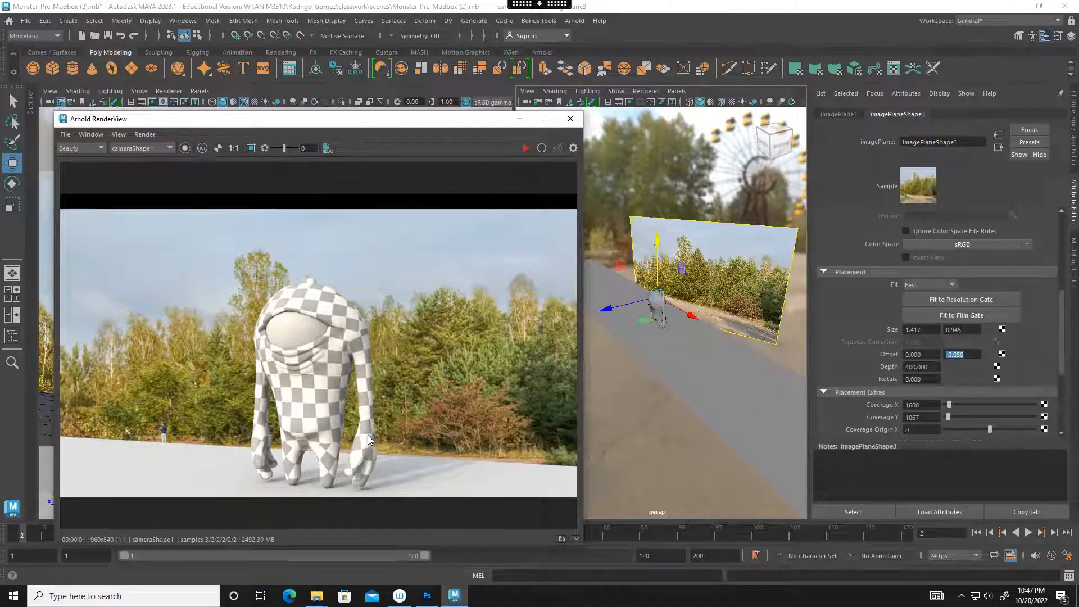
Compare the camera view with the render, and examine closely where the ground plane meets the background image in the perspective view.
drag(425, 129, 680, 426)
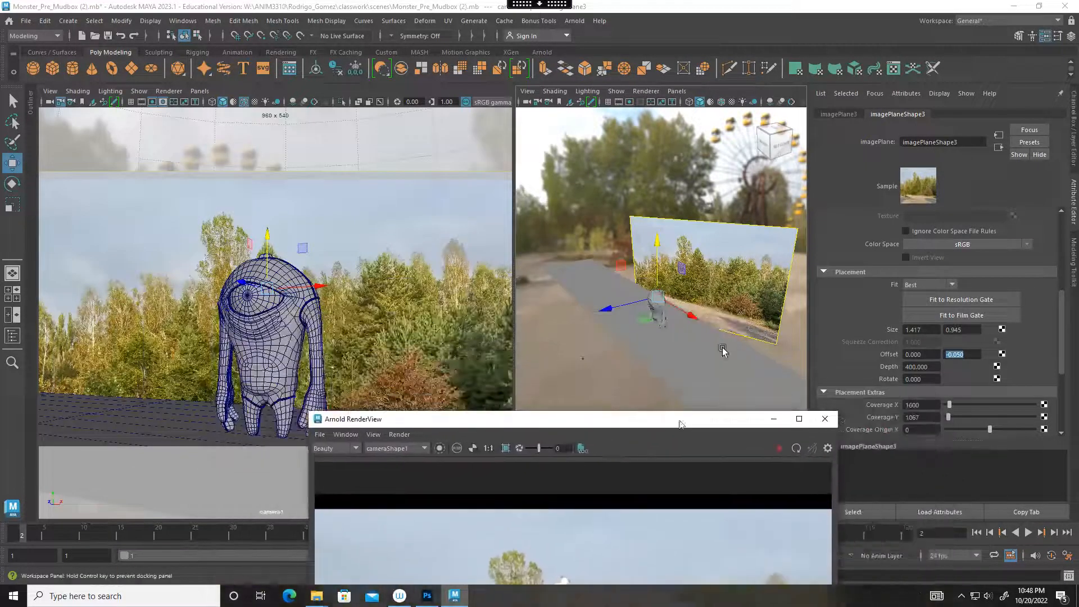
drag(605, 422, 469, 411)
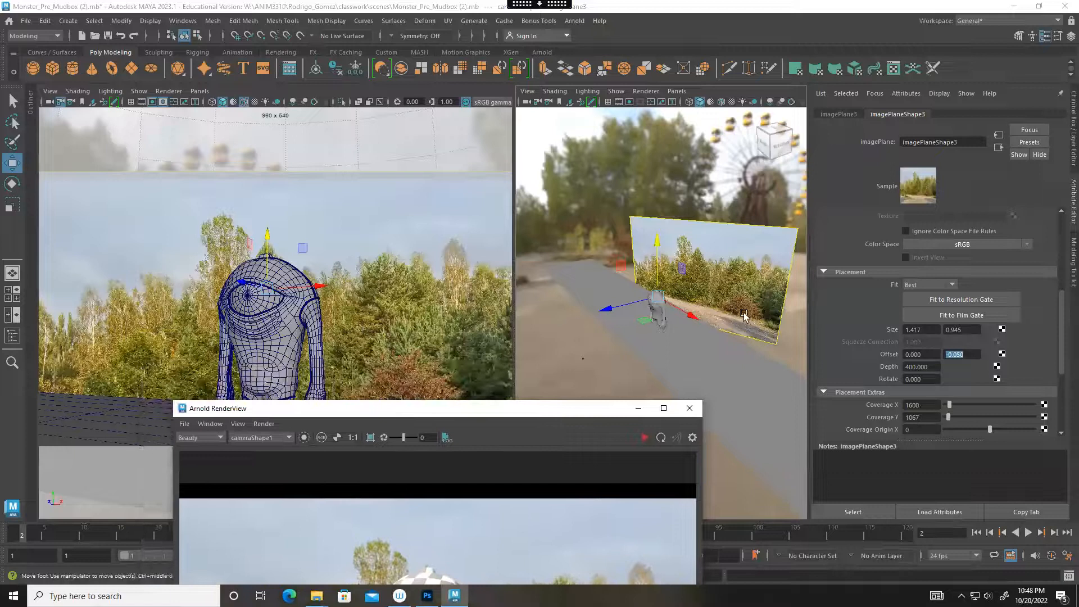
drag(562, 409, 436, 109)
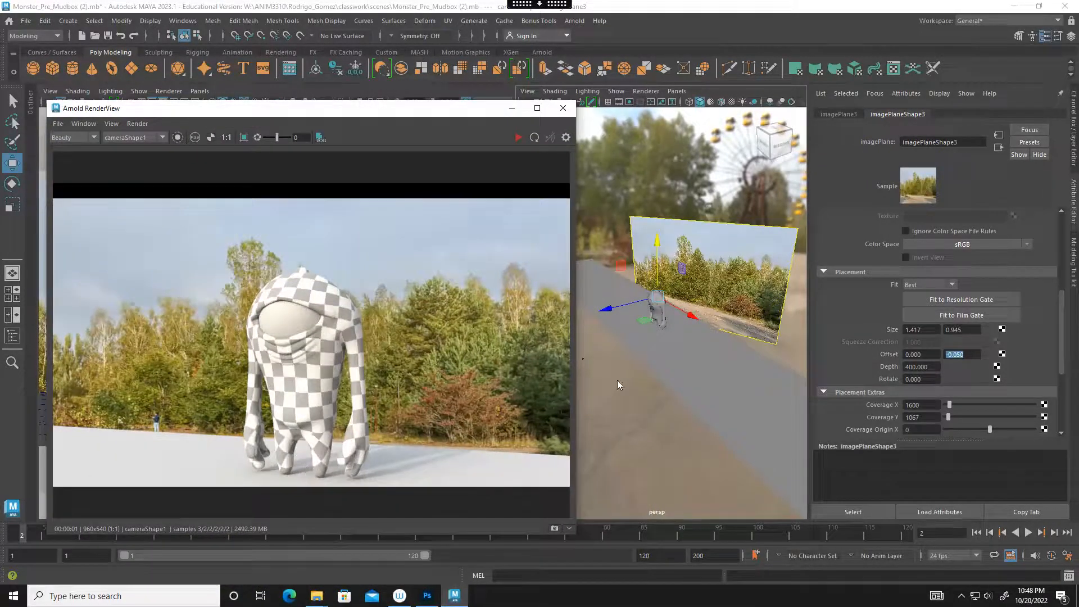
alt+right_drag(771, 329, 1057, 309)
alt+middle_drag(741, 303, 572, 321)
alt+middle_drag(672, 315, 561, 314)
alt+drag(607, 326, 748, 336)
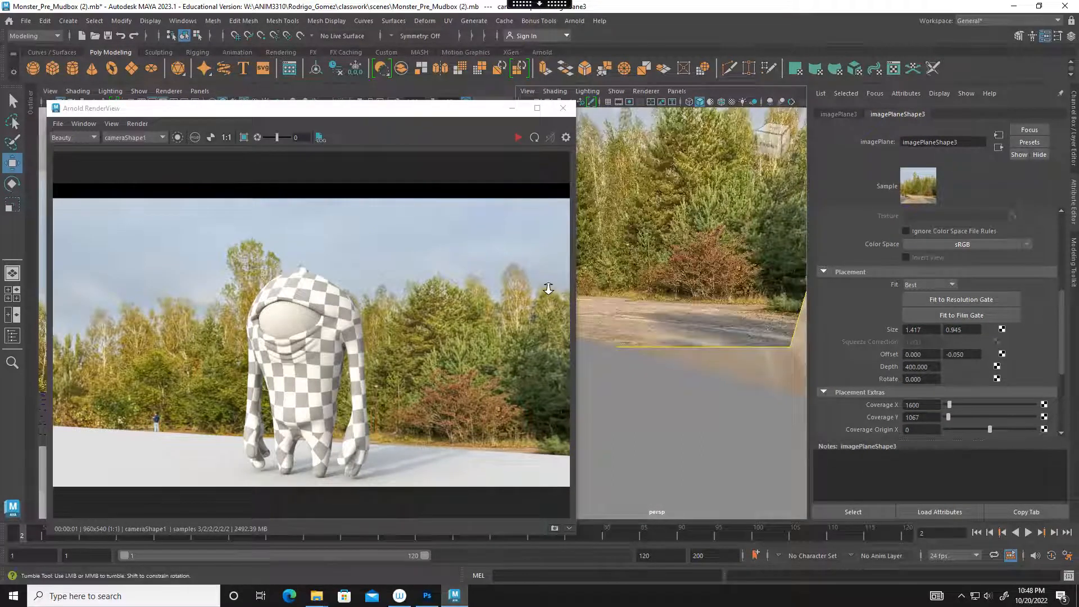
Rotate the skydome light about 36.5 degrees around Y and start the render to check the lighting direction.
drag(431, 113, 295, 120)
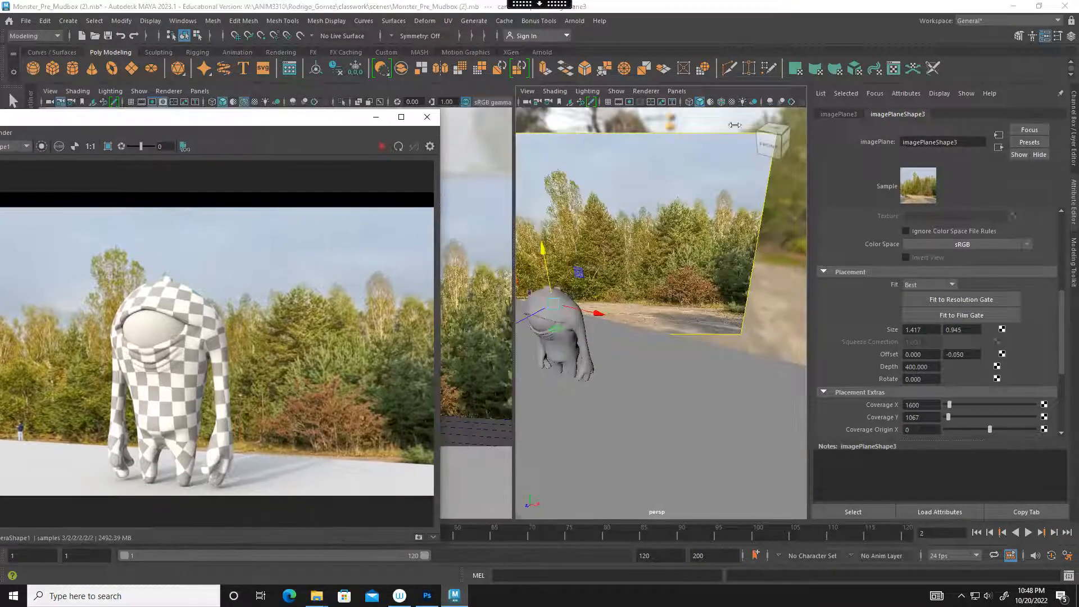
click(693, 121)
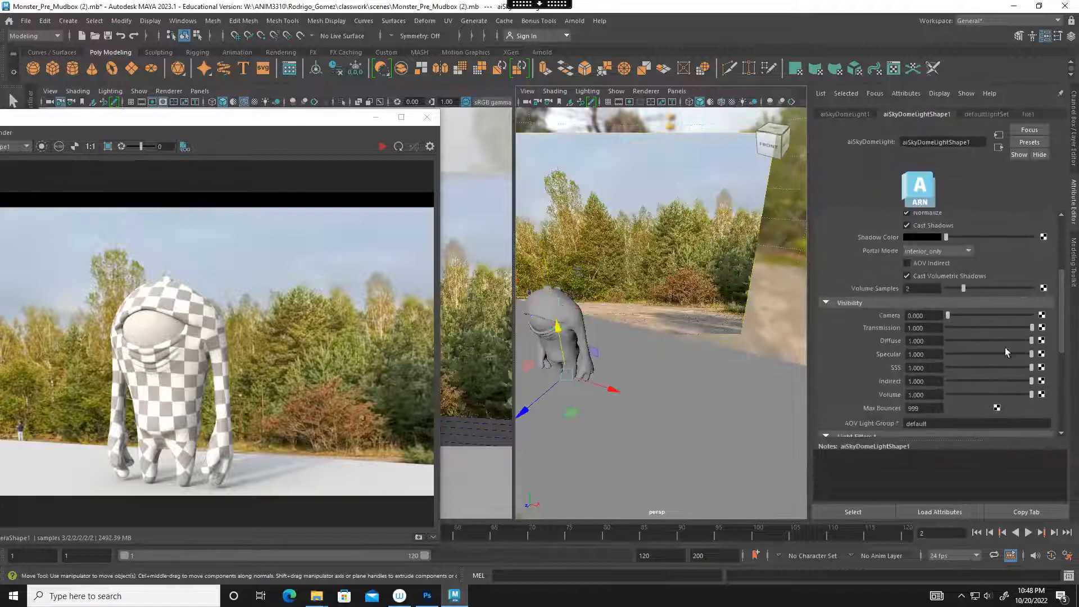
scroll(1049, 303, up, 4)
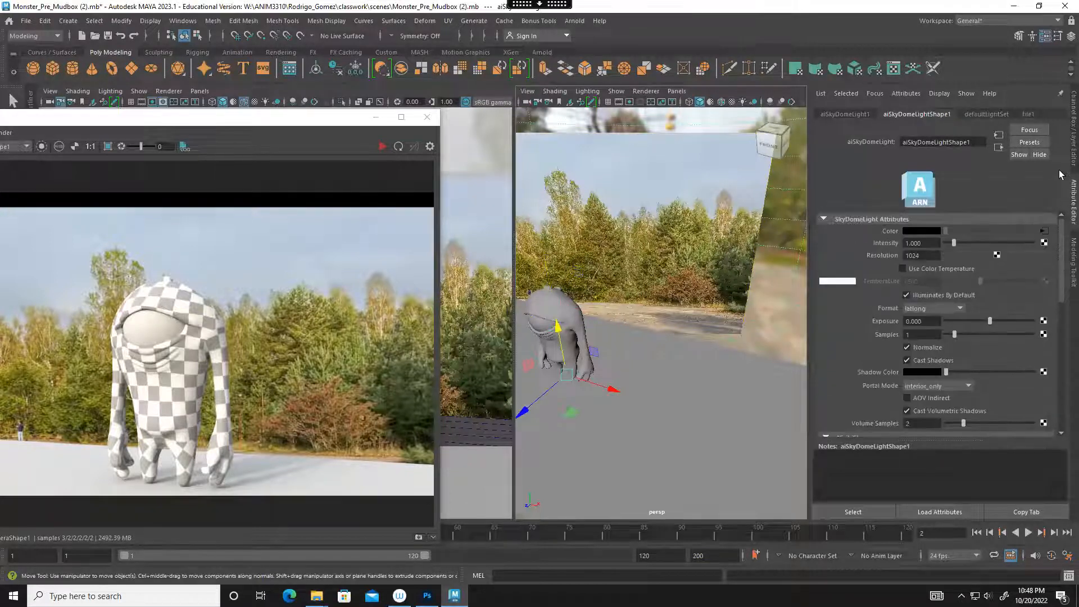
click(1074, 135)
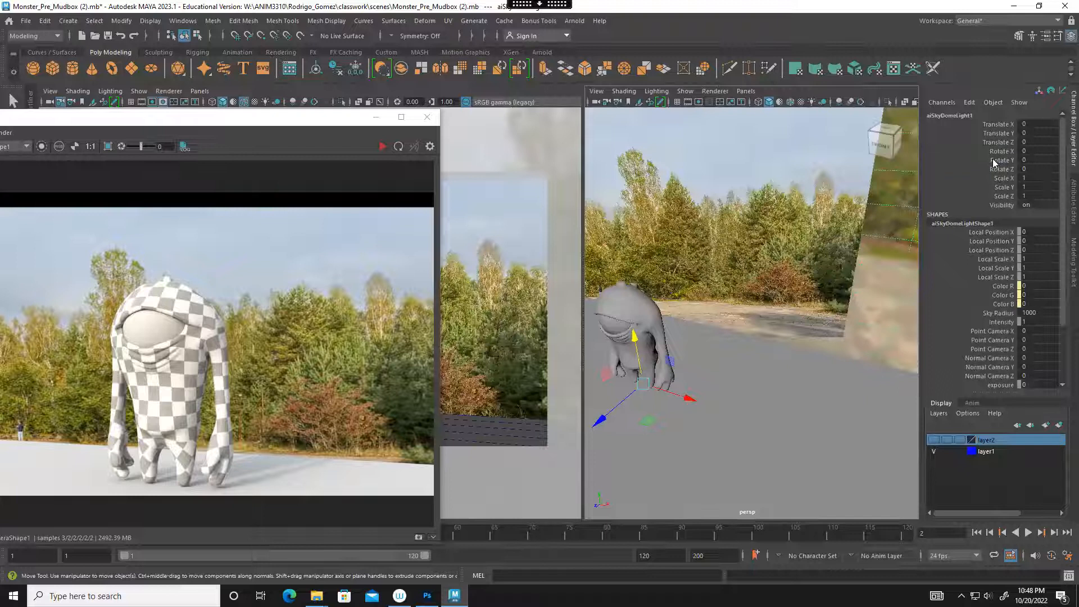
click(993, 159)
key(e)
drag(653, 415, 682, 410)
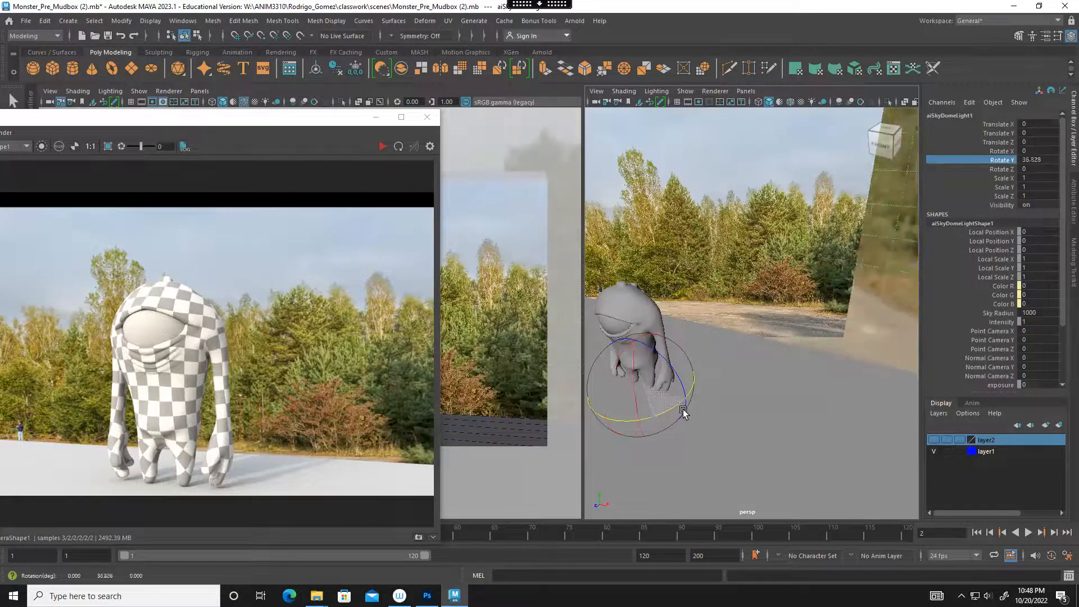
click(383, 150)
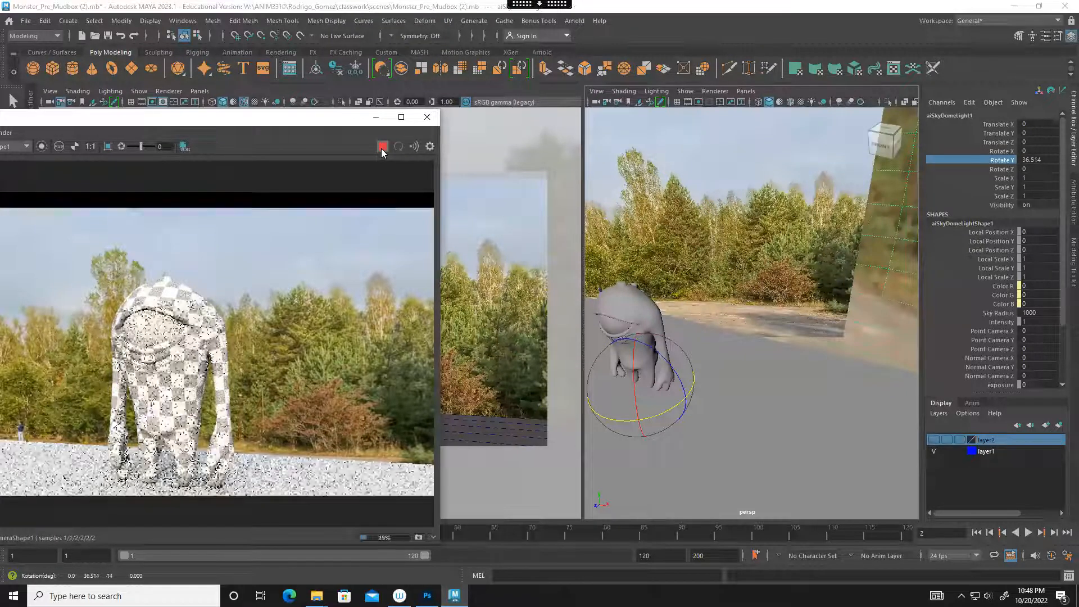
Turn the skydome light further to about 55 degrees in Y, stop the render, and place the render window beside the camera view.
drag(648, 420, 667, 413)
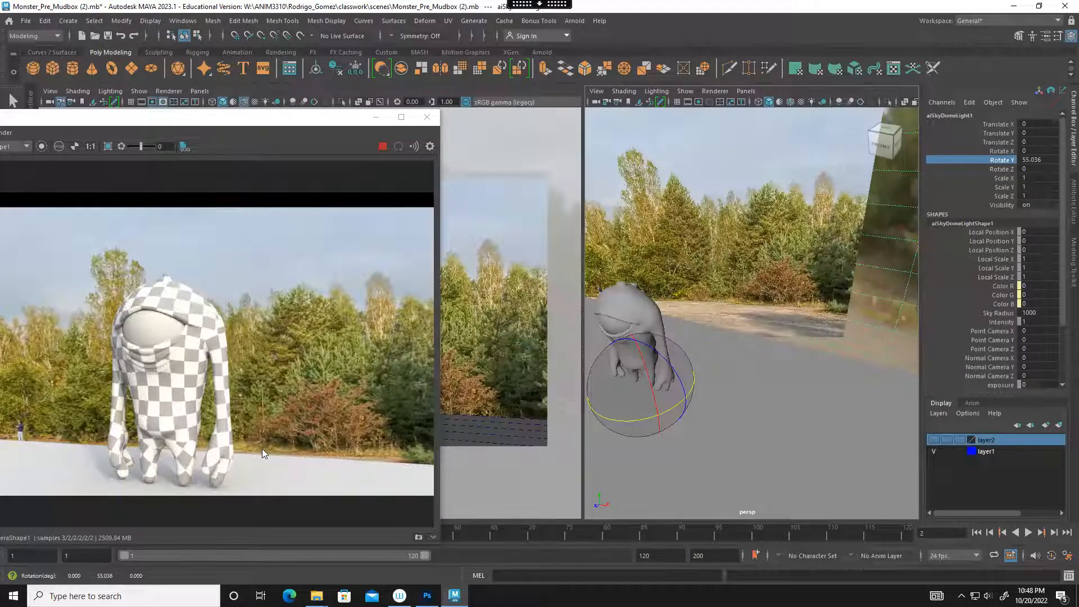
click(380, 147)
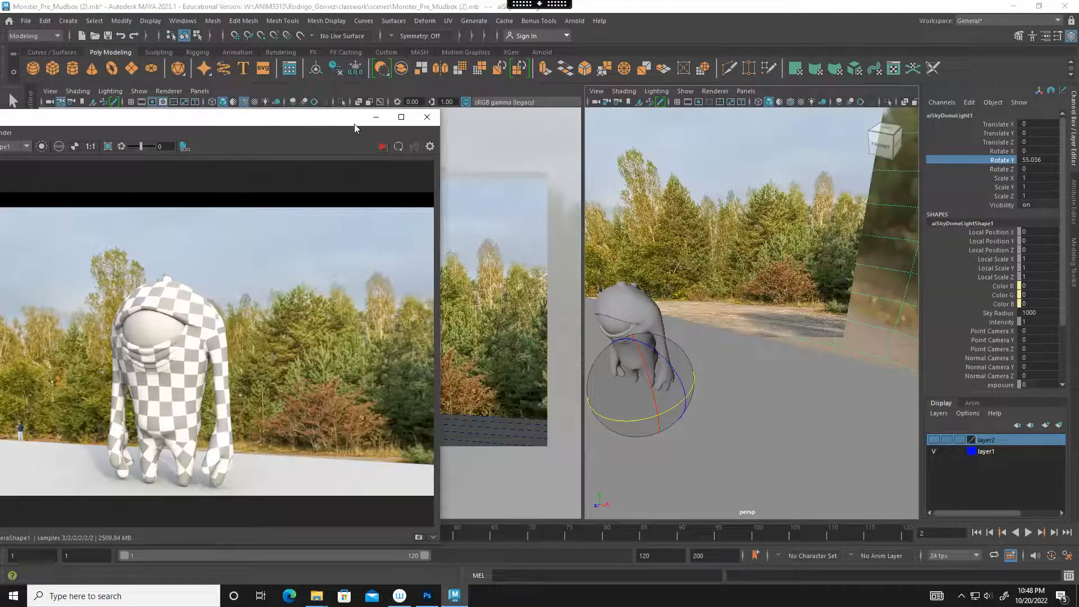
drag(316, 126, 909, 95)
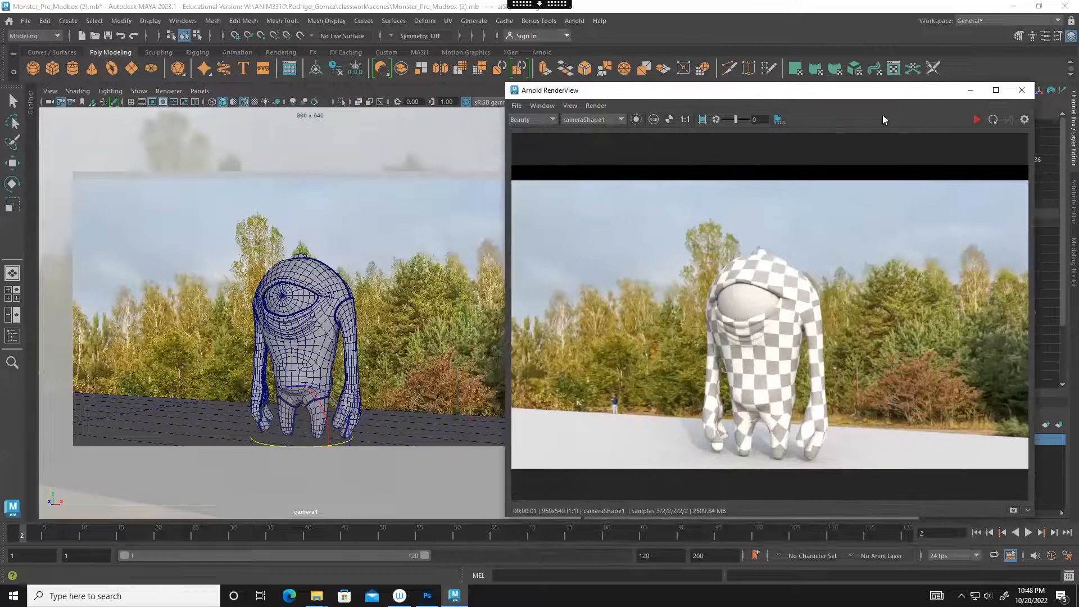
drag(638, 94, 668, 104)
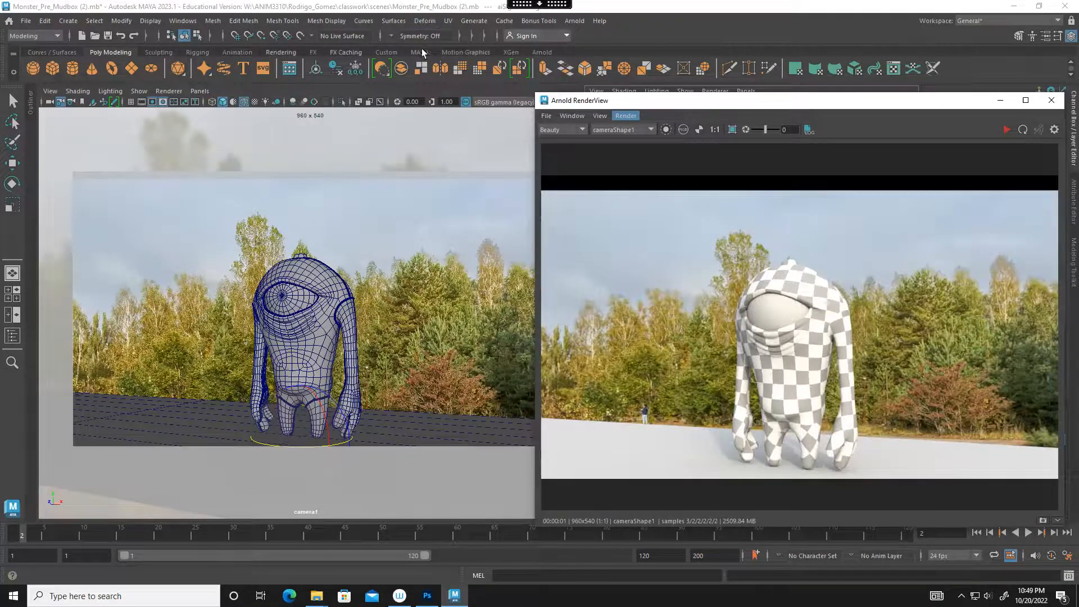
Try the Rendering - Standard workspace and switch to the Modeling - Standard workspace instead.
click(985, 18)
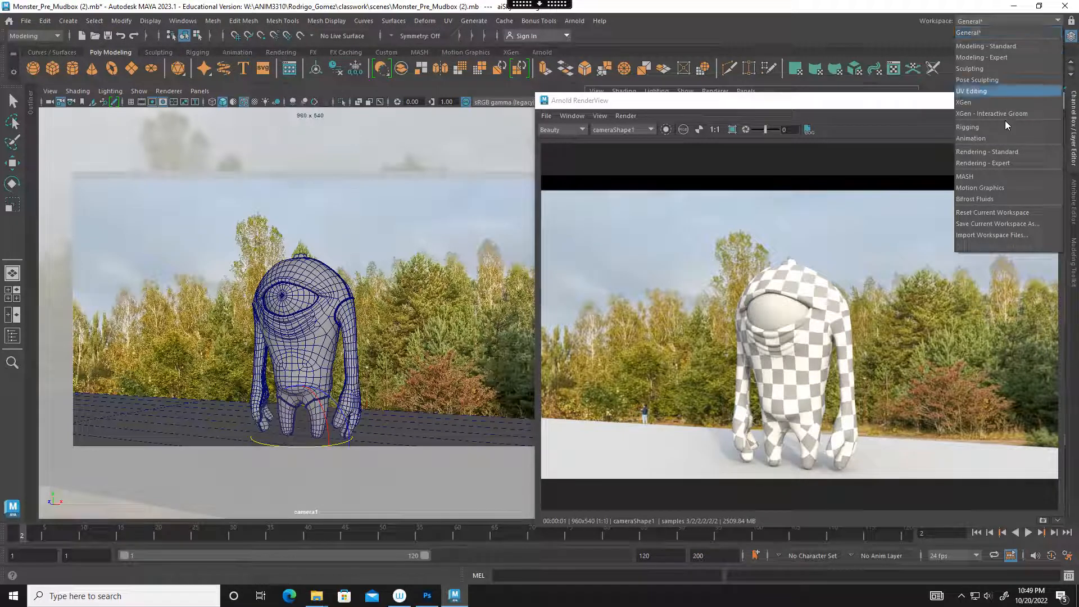
click(1004, 157)
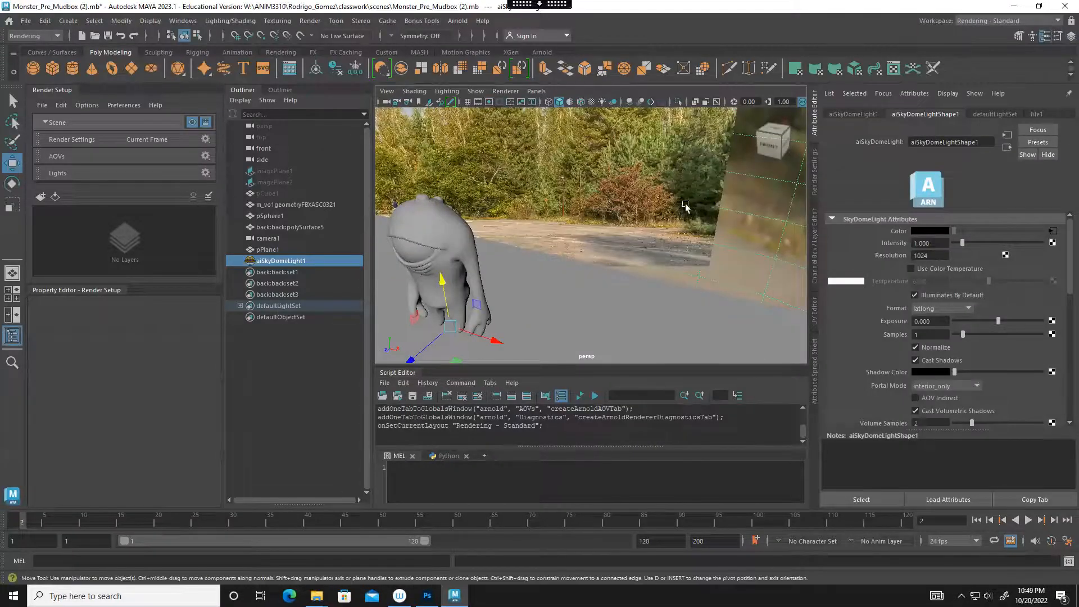
click(1034, 22)
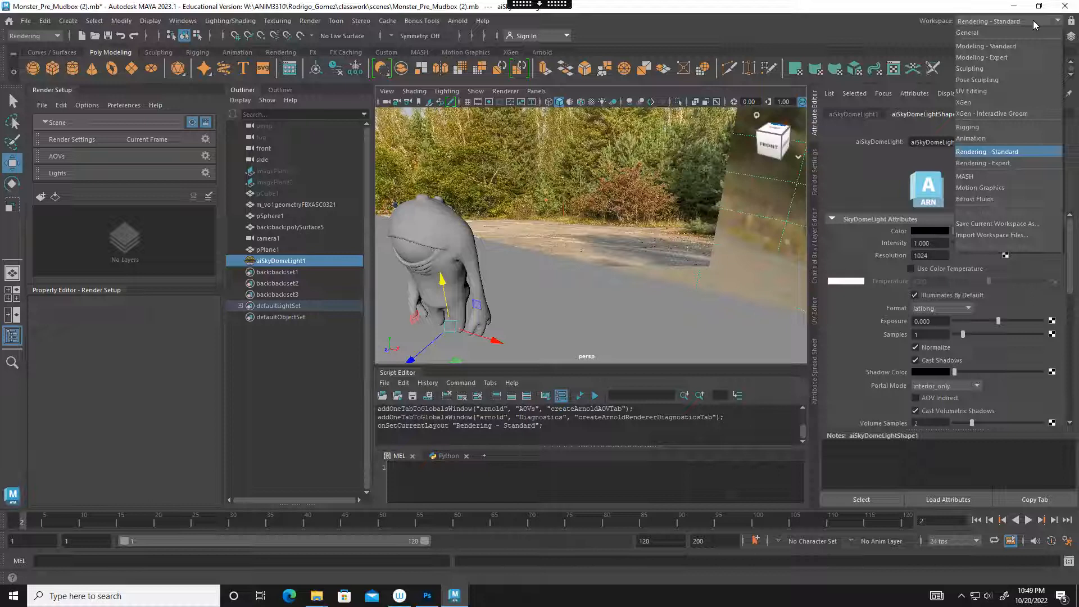
click(1016, 47)
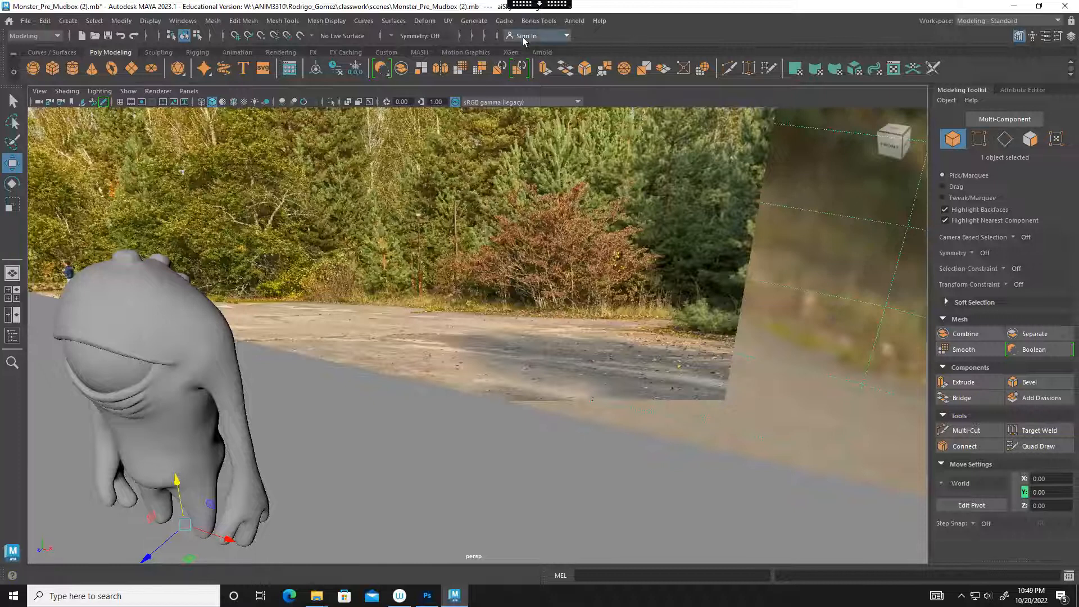
Open the Hypershade without its Material Viewer and Property Editor, and show the Attribute Editor beside it.
click(459, 34)
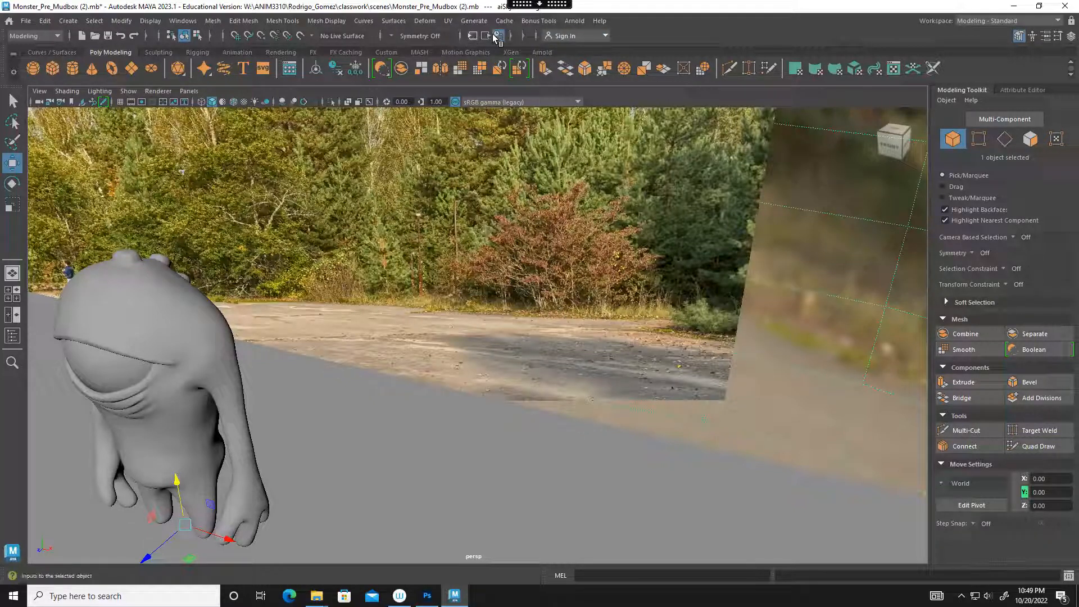
click(511, 36)
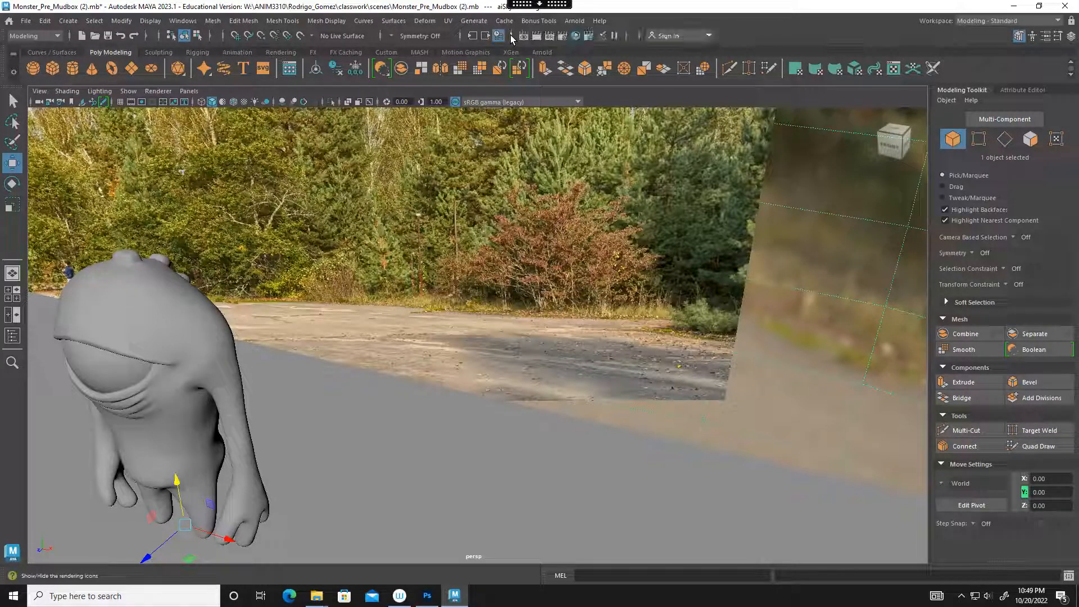
click(577, 36)
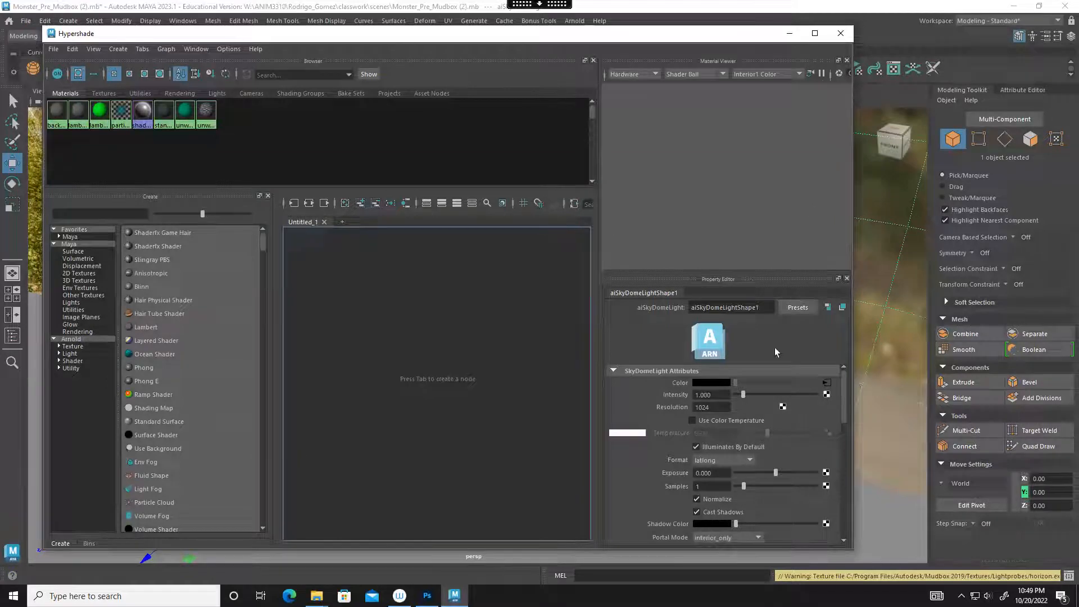
click(847, 60)
click(847, 61)
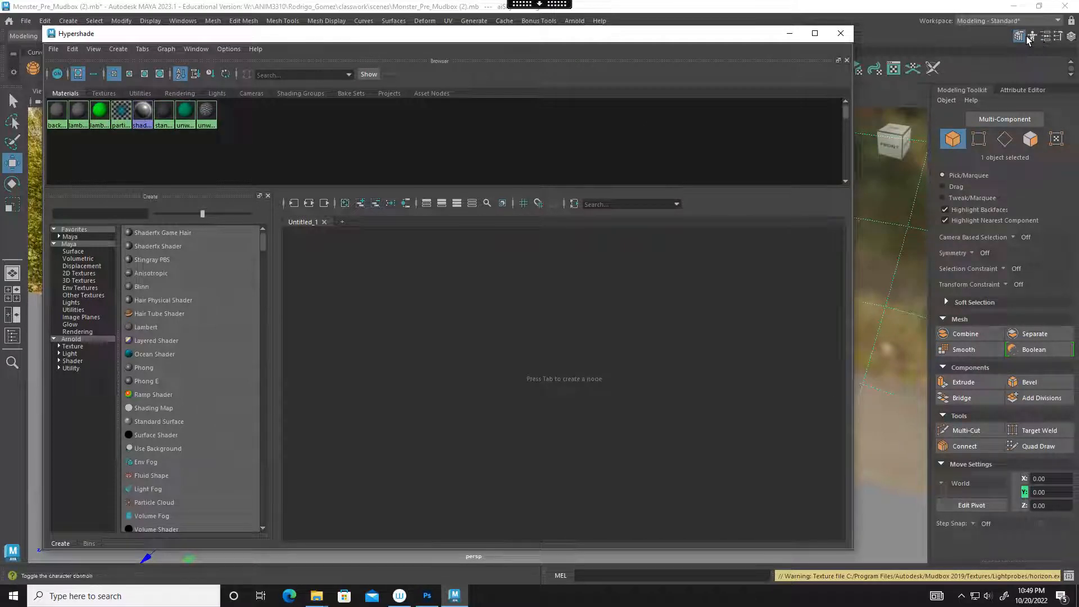
click(1045, 39)
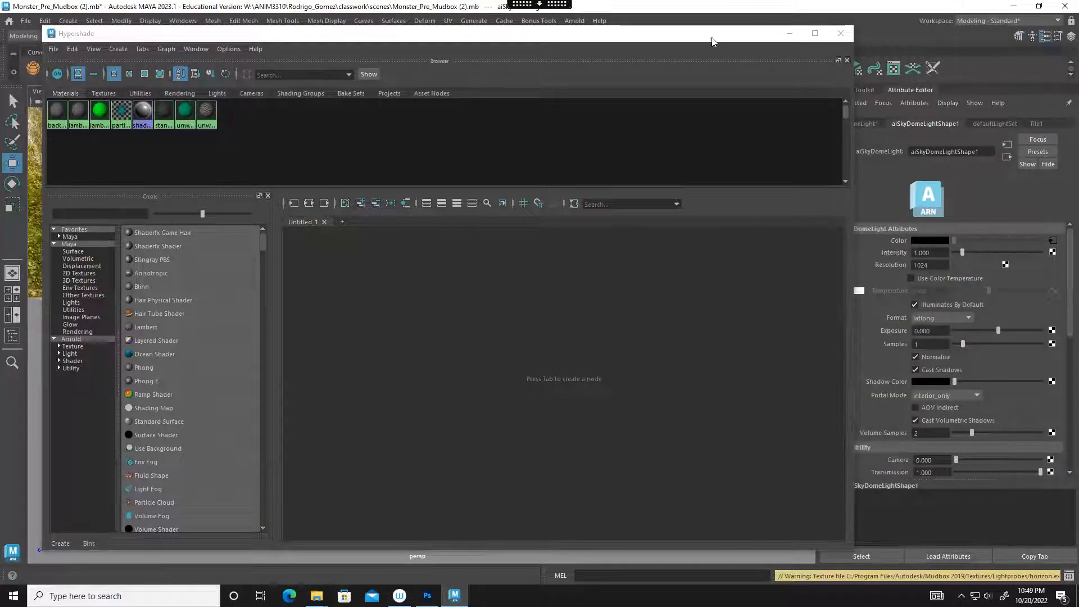
drag(714, 39, 880, 24)
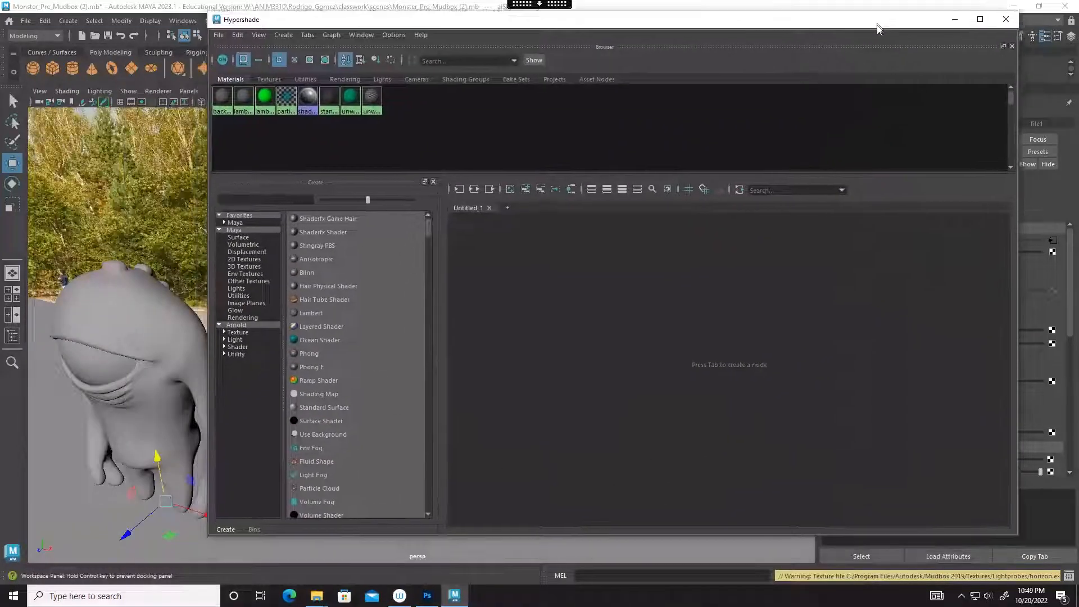
Create an Arnold aiStandardSurface material and assign it to the monster's body mesh.
click(242, 343)
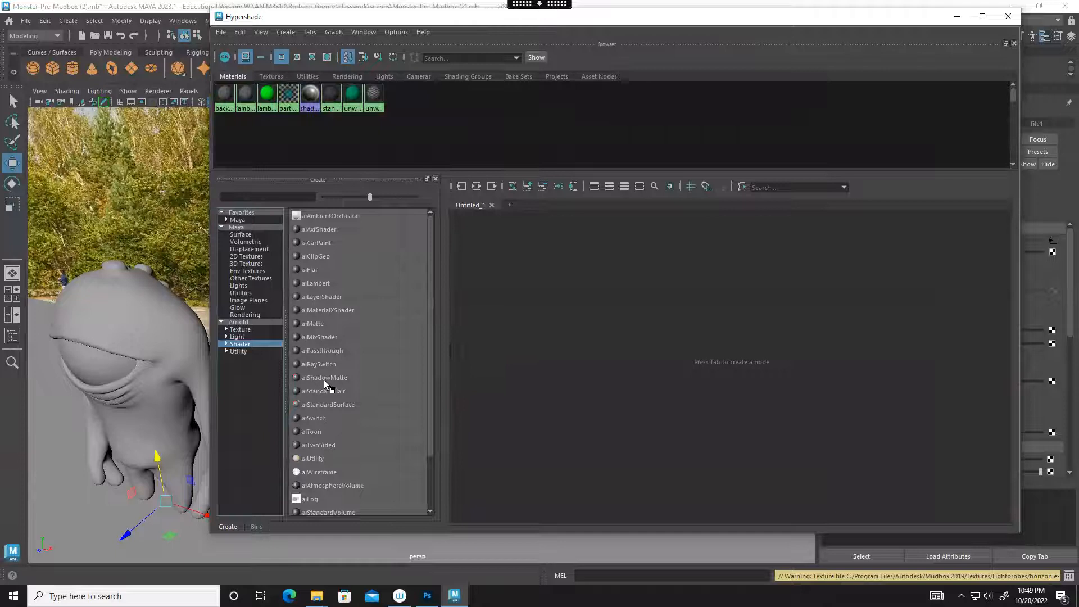
scroll(324, 378, down, 1)
click(328, 364)
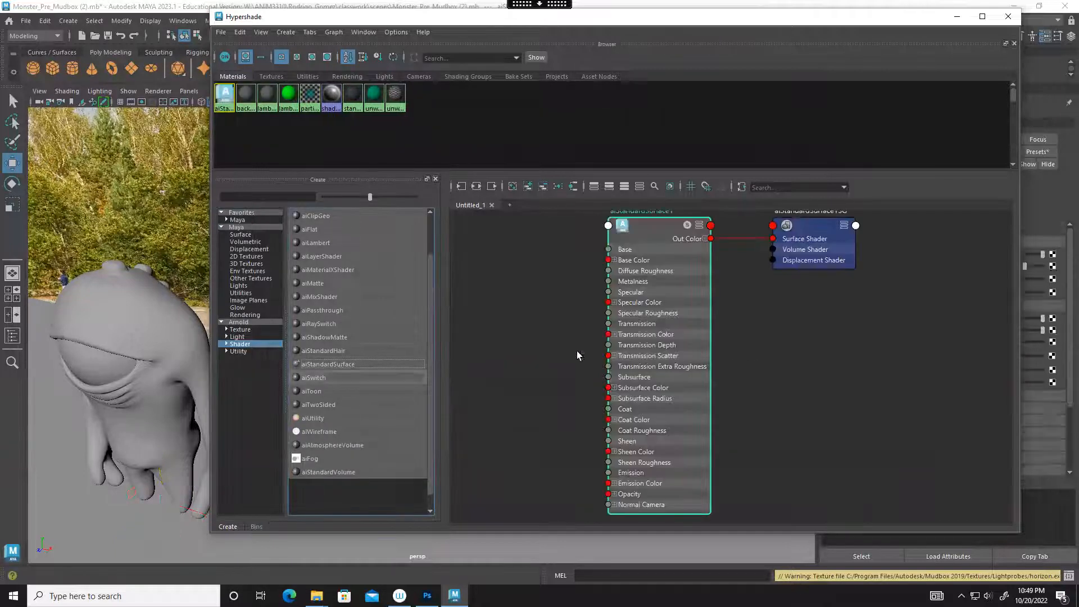
click(151, 309)
right_drag(646, 227, 641, 195)
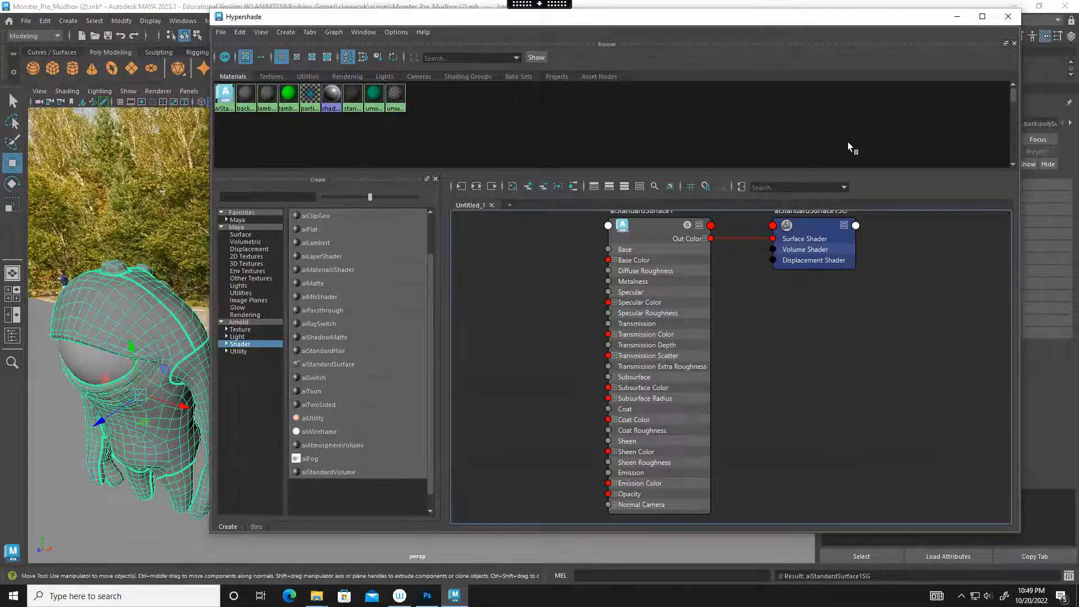
Switch the viewport to look through camera1 and bring the Hypershade back up.
click(958, 18)
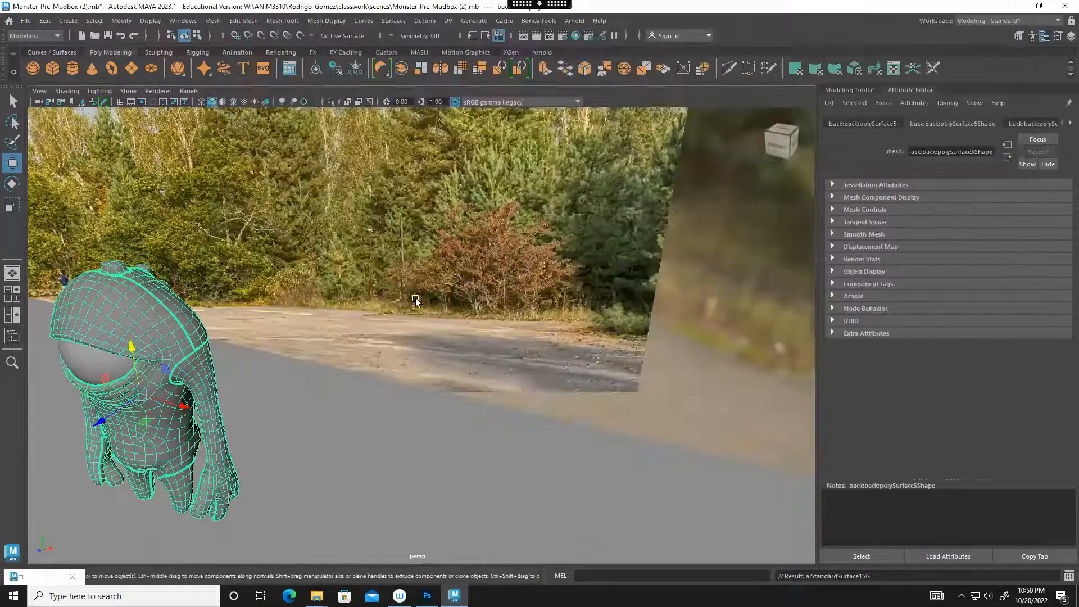
click(187, 90)
mouse_move(200, 106)
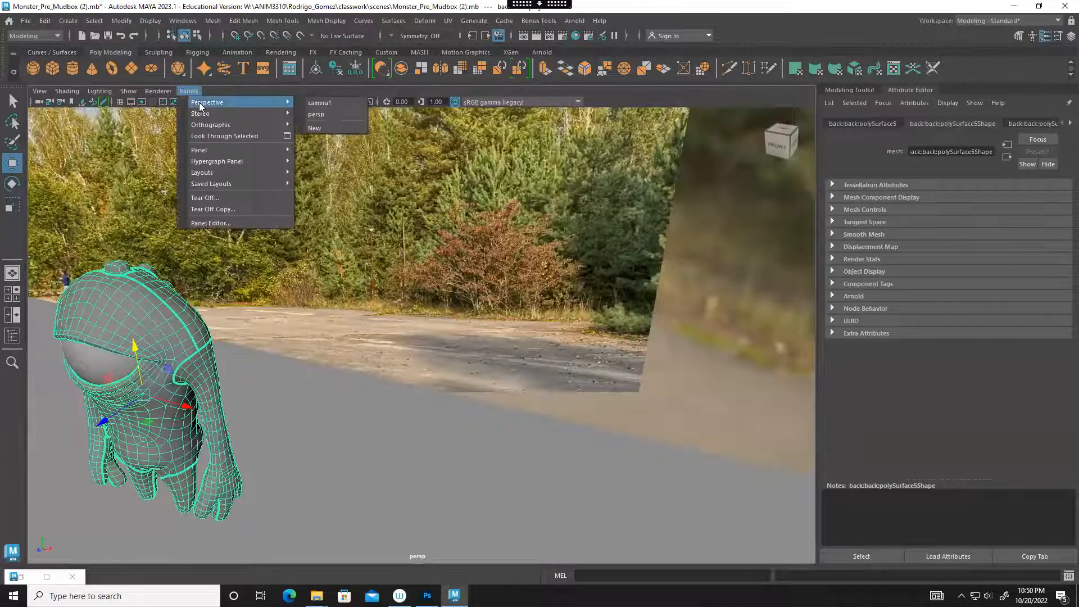
click(307, 104)
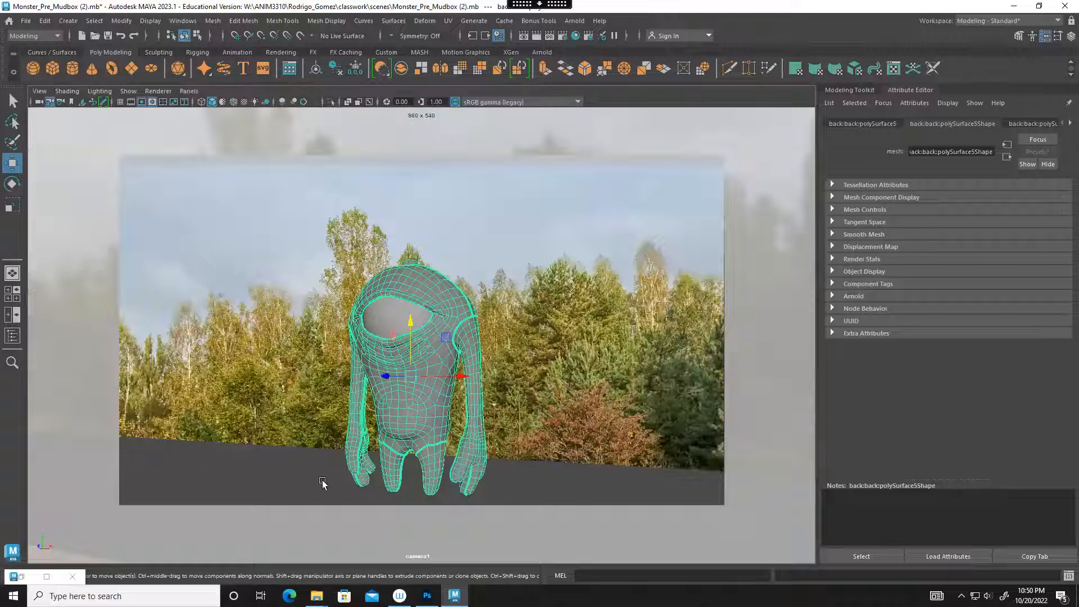
click(26, 580)
click(22, 577)
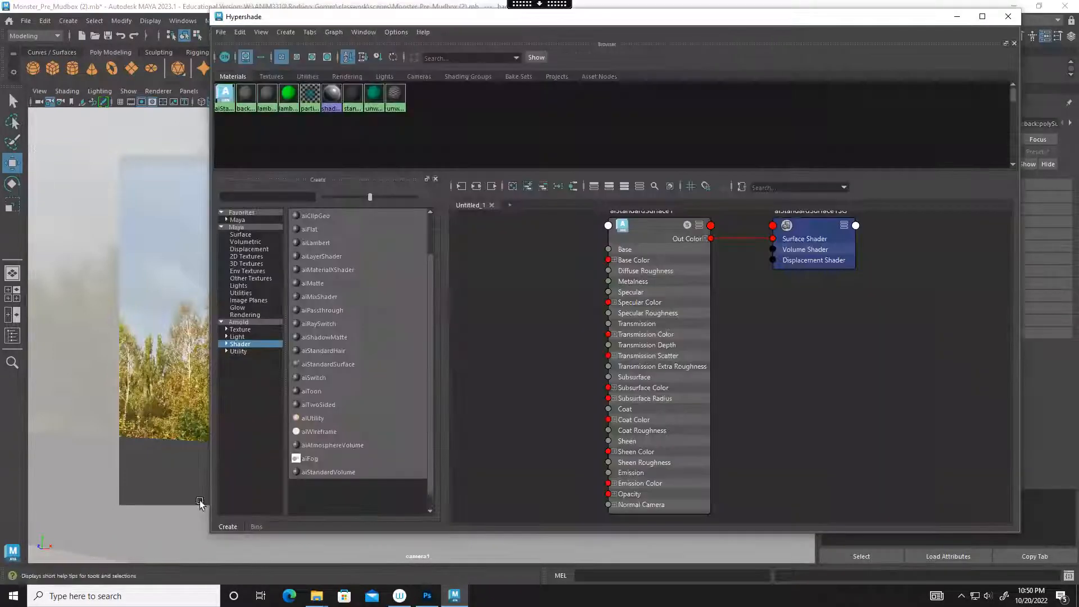
Connect a File texture node to the Base Color of the new aiStandardSurface material.
drag(785, 24, 552, 86)
drag(435, 308, 437, 331)
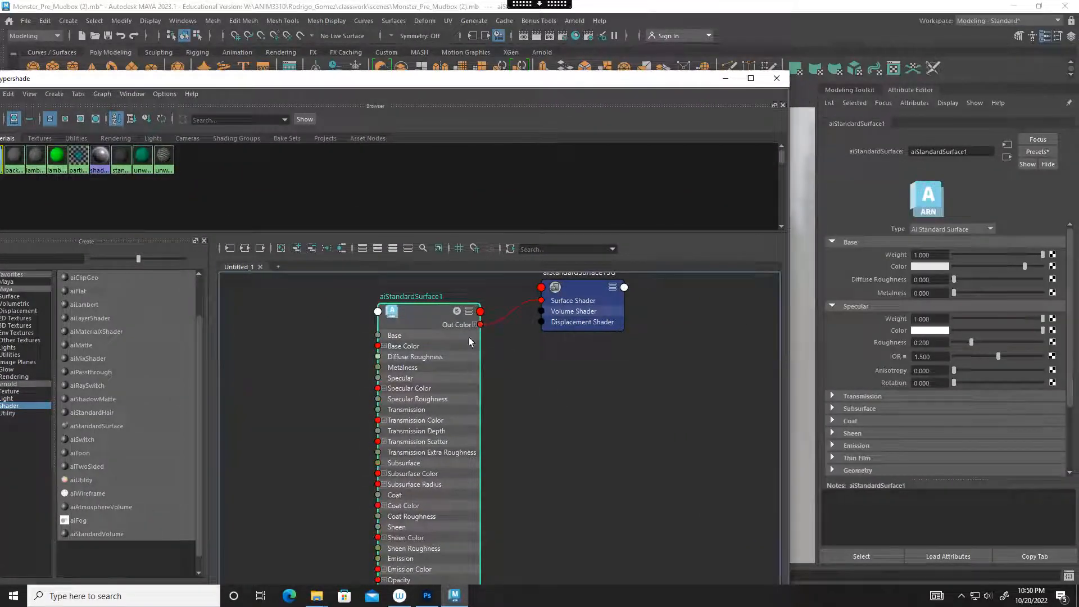
click(1053, 268)
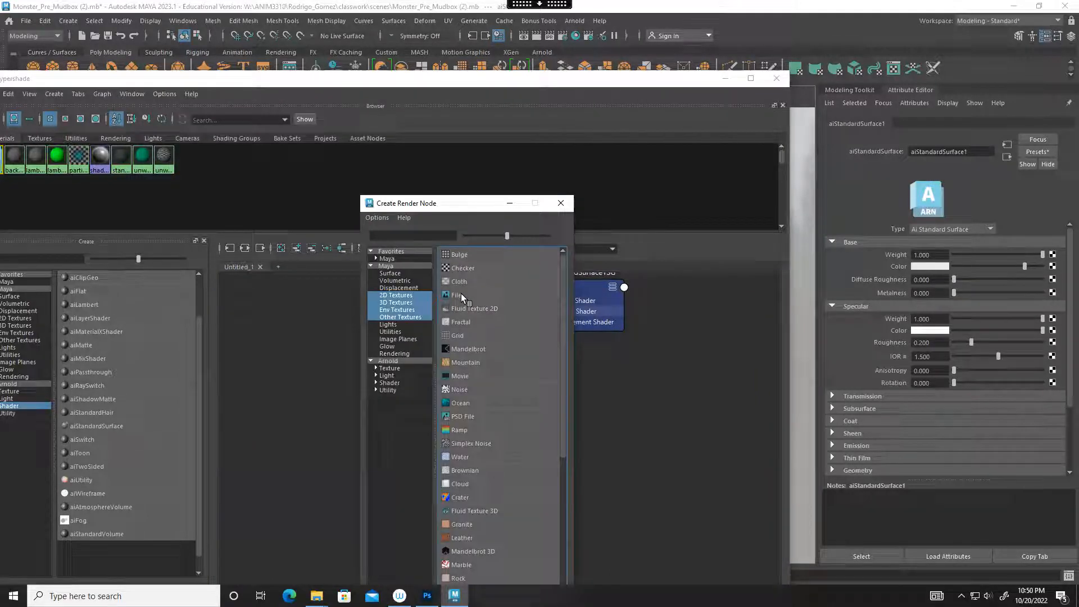
click(461, 294)
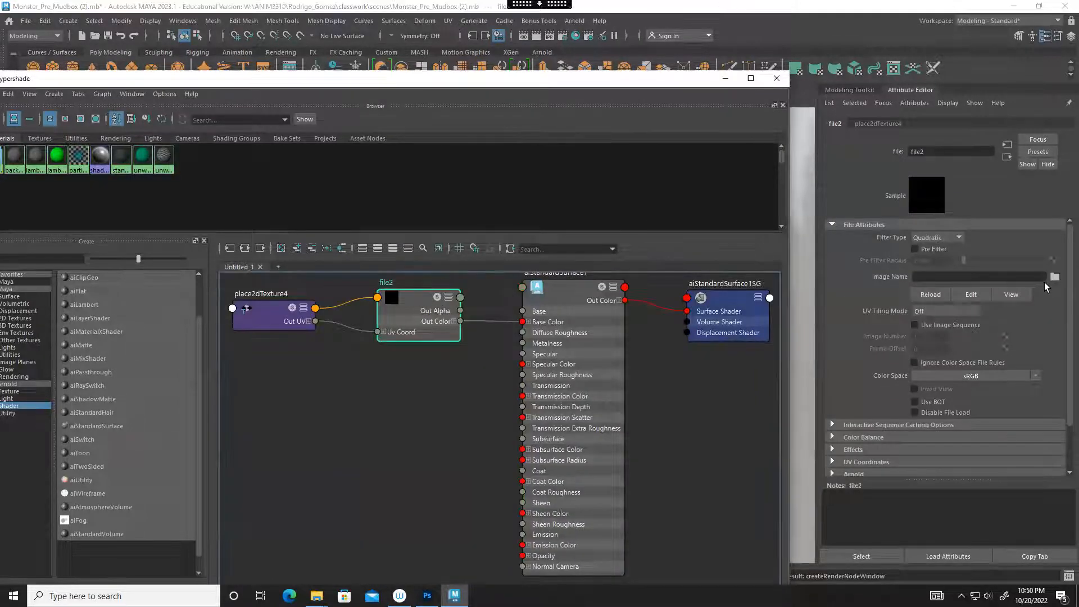
Load Monster_rockdiffuse2_Painted_texture.png from the Hyperreal folder in sourceimages as the file texture's image.
click(1055, 277)
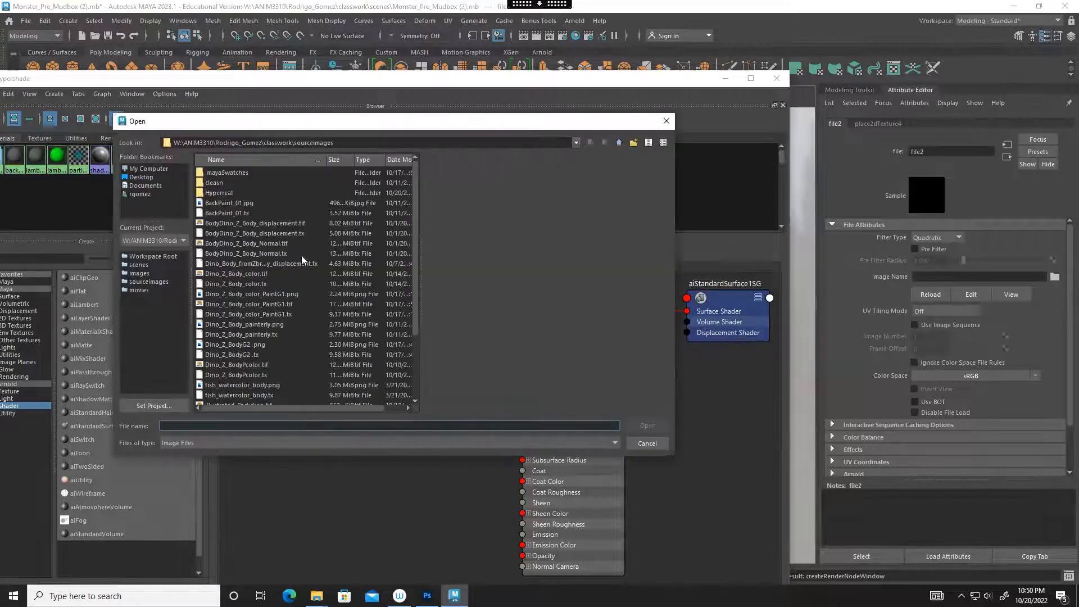
double_click(231, 192)
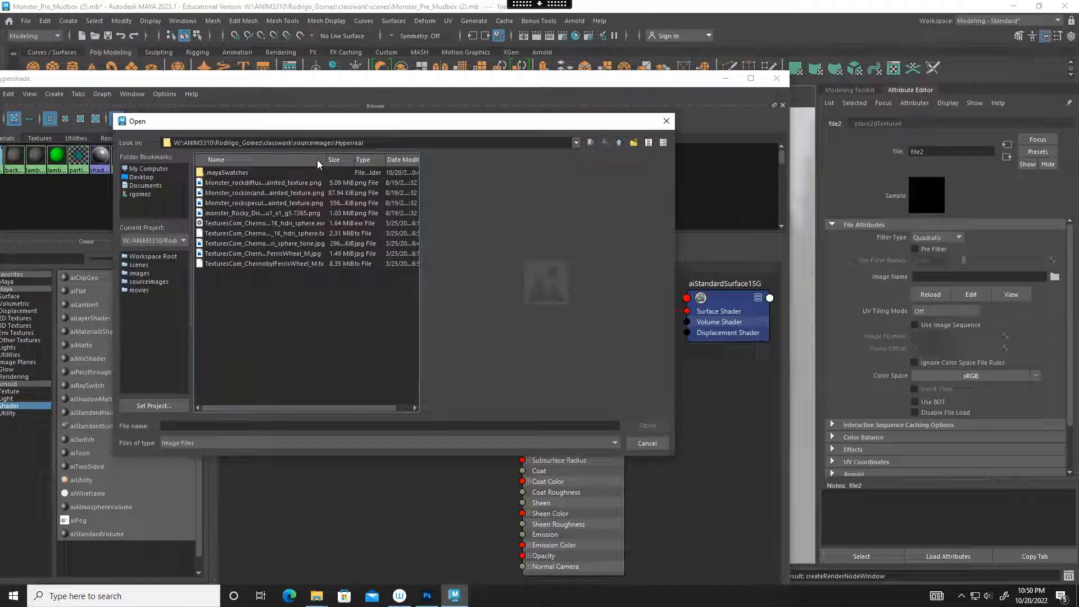
drag(327, 160, 381, 160)
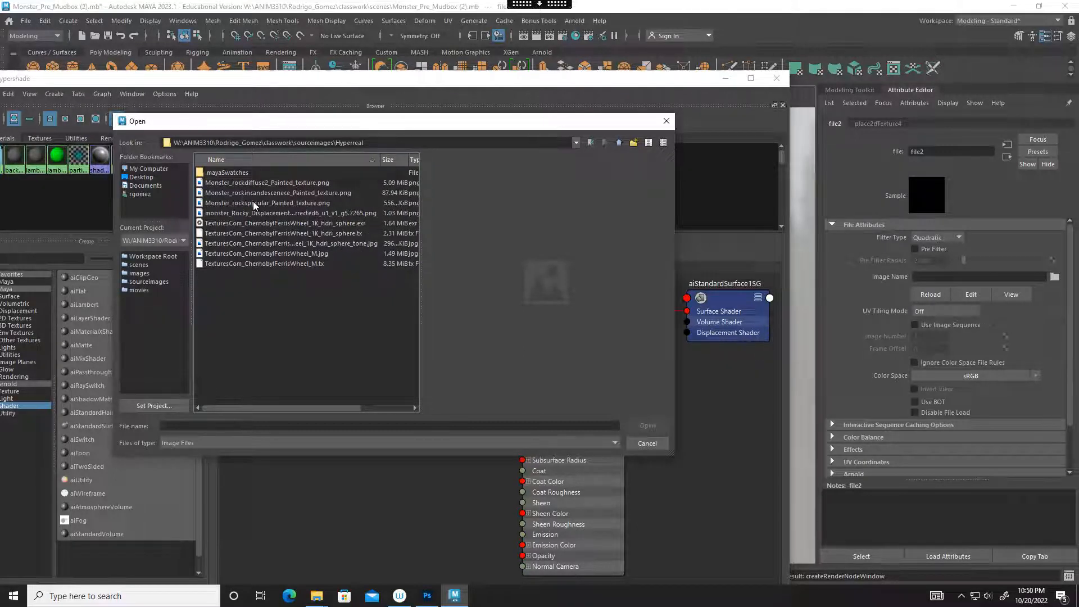
click(257, 182)
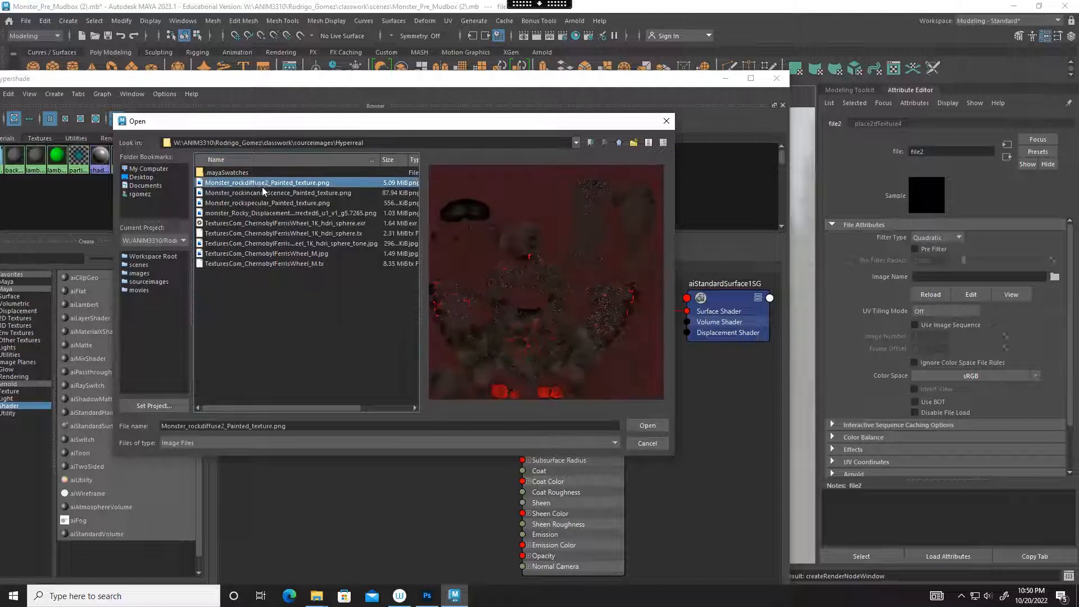
click(641, 422)
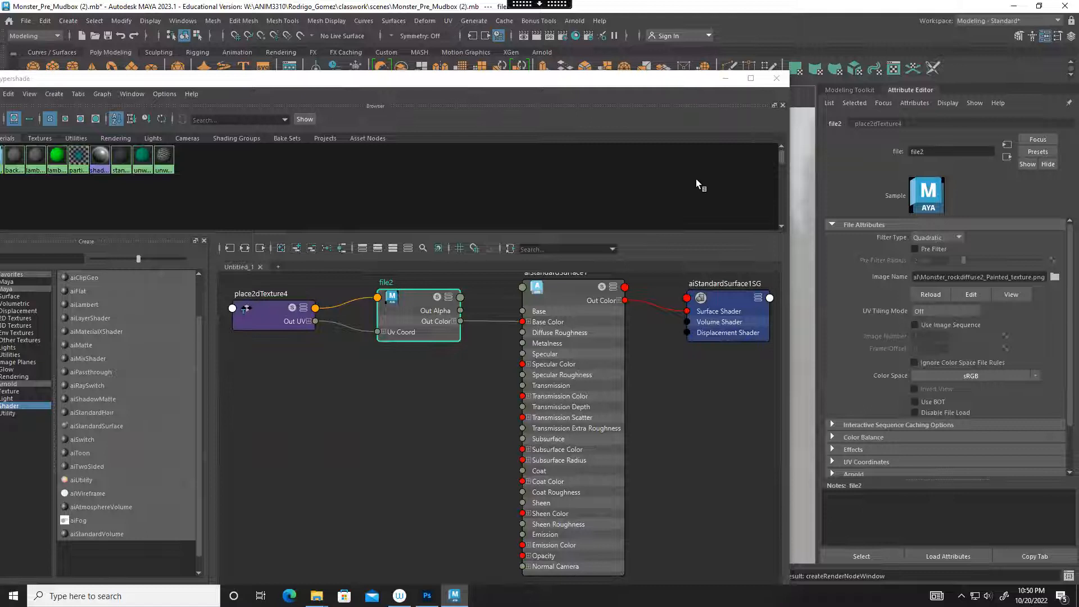
Open the Arnold RenderView and render the monster with its painted base color texture through camera1.
drag(629, 85, 539, 63)
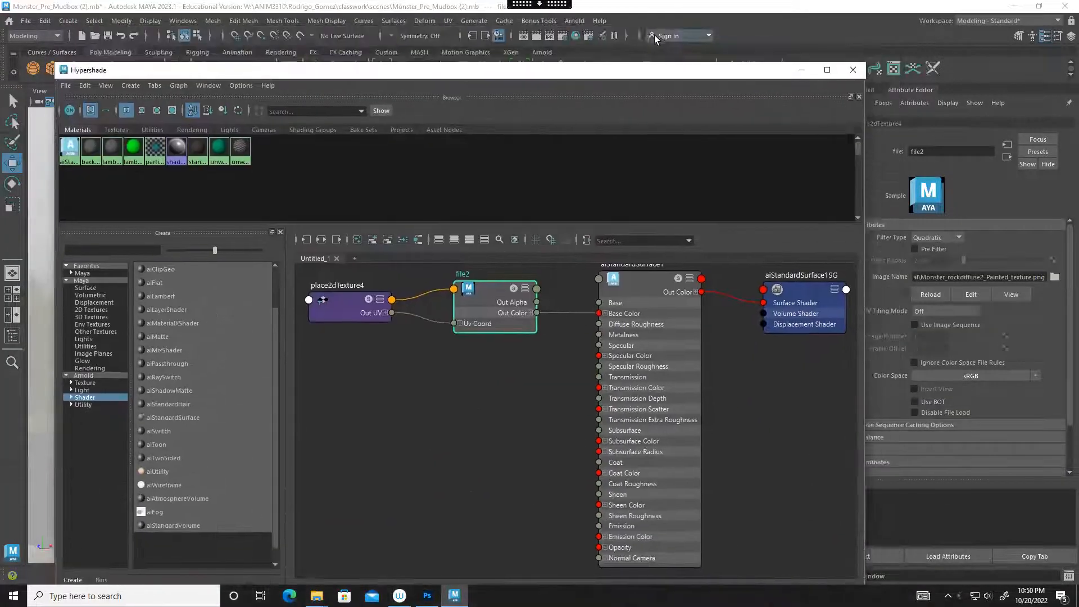
click(576, 20)
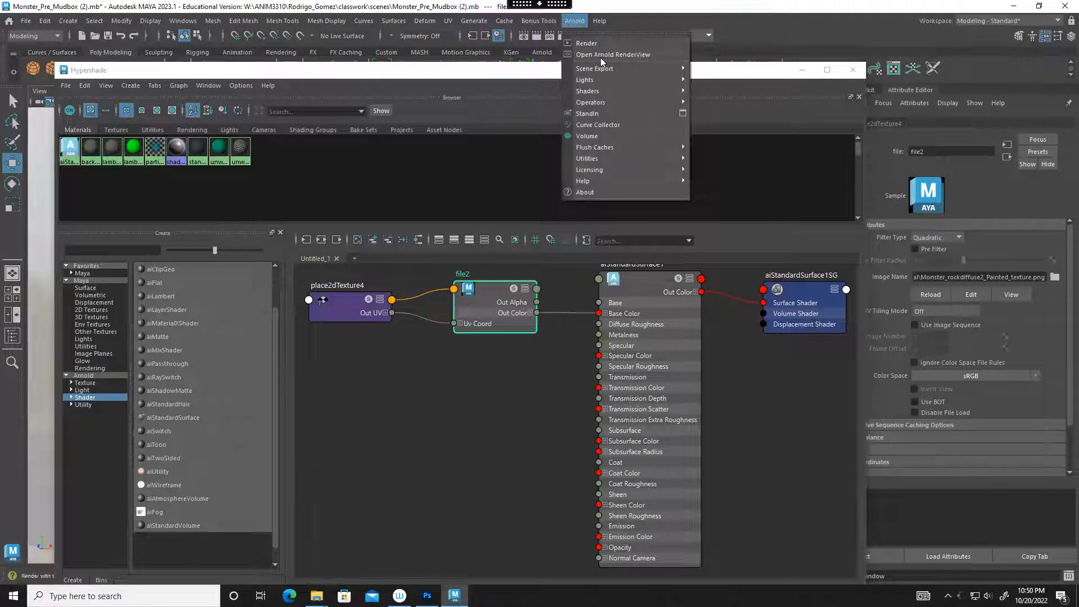
click(600, 54)
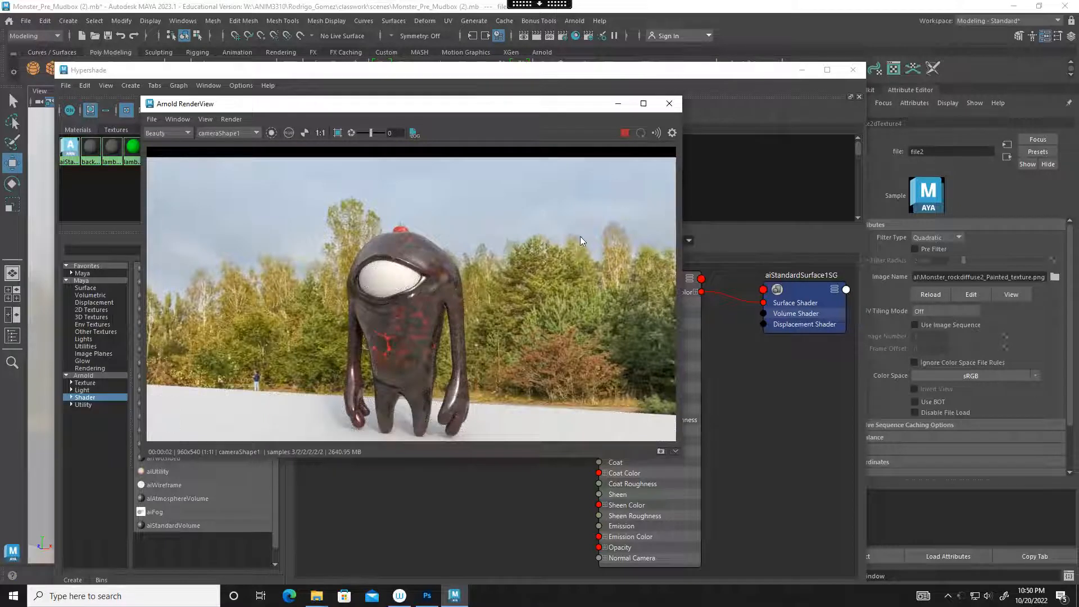
Connect a File texture node to the displacement material of the aiStandardSurface1SG shading group.
click(775, 452)
click(641, 285)
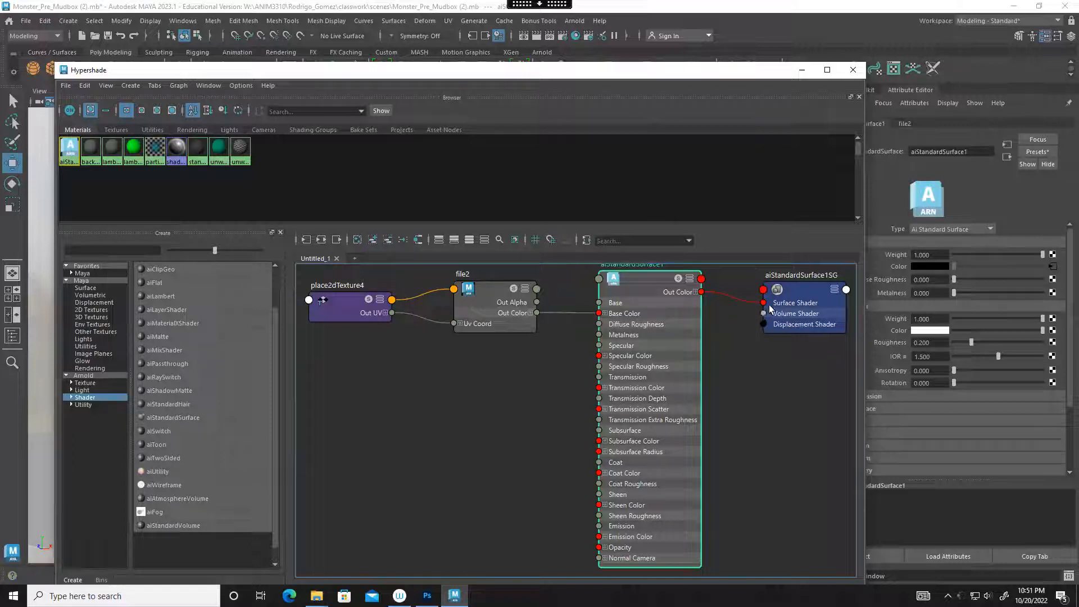
click(793, 288)
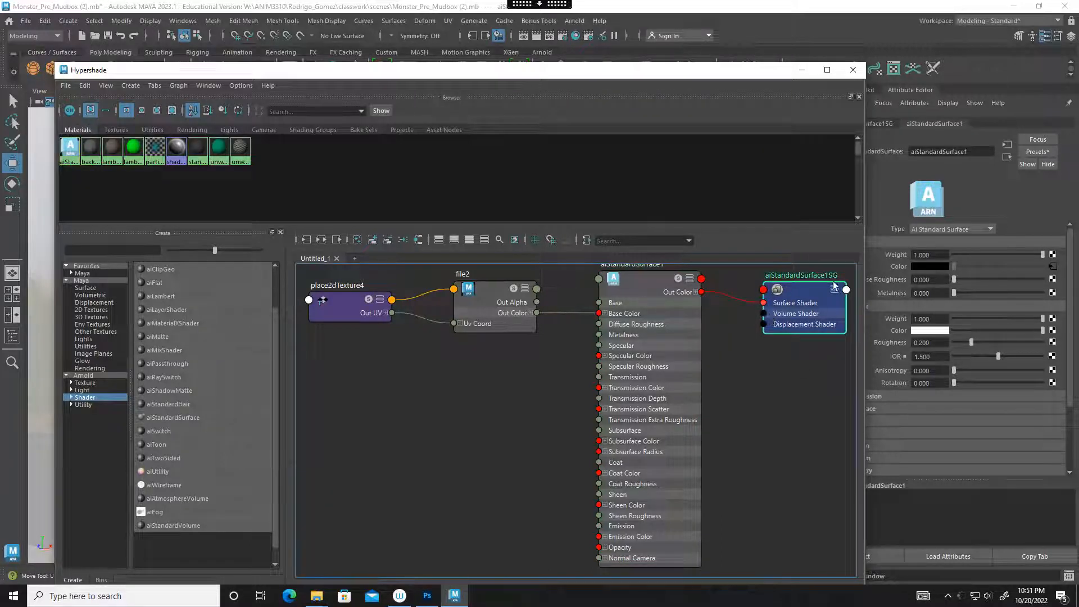
drag(772, 71, 707, 82)
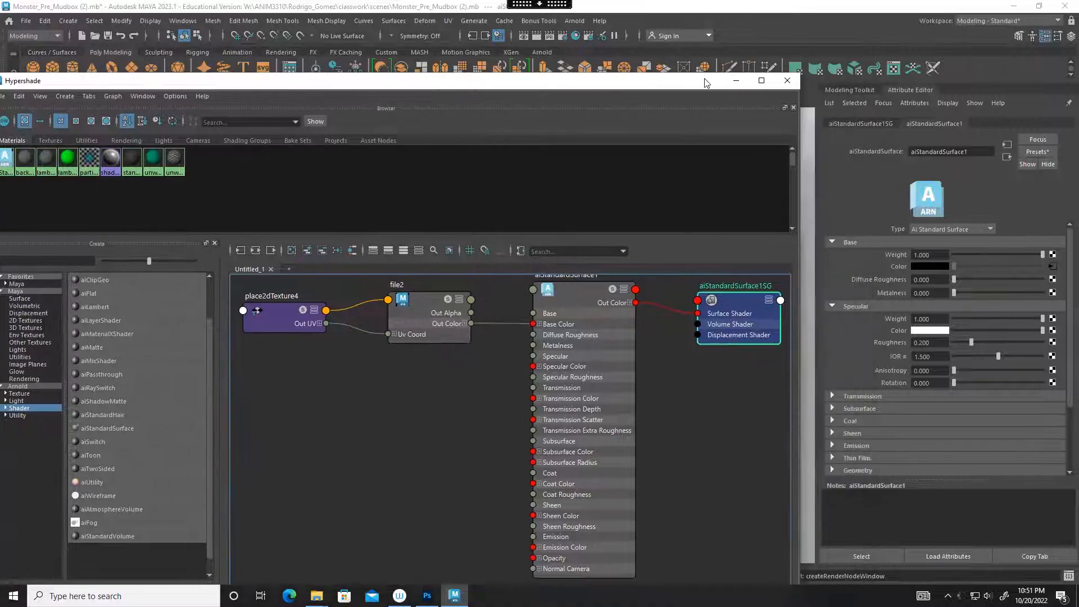
click(868, 124)
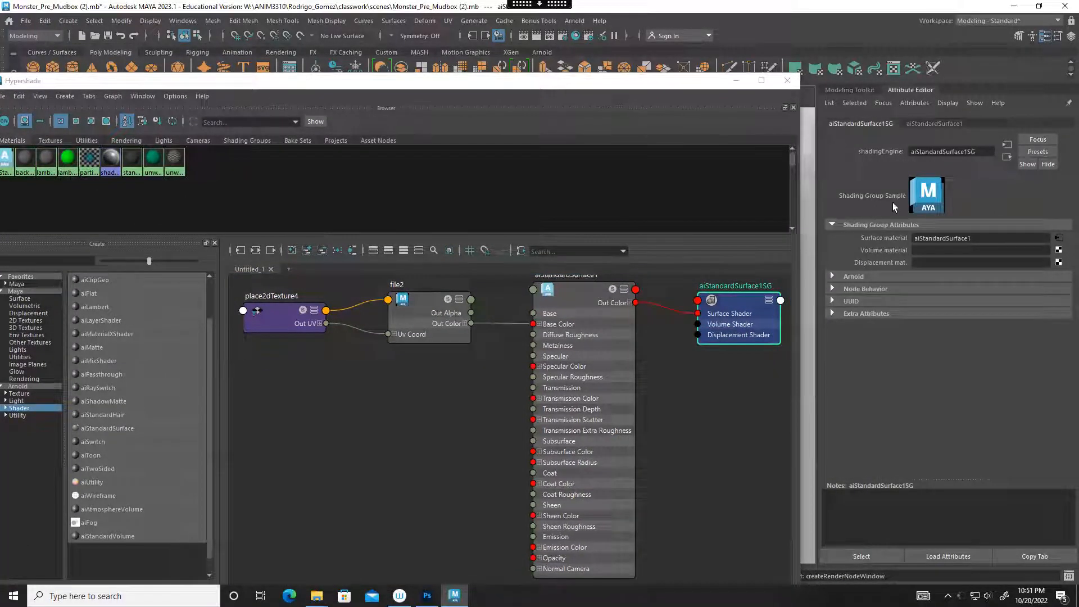
click(1059, 262)
click(458, 295)
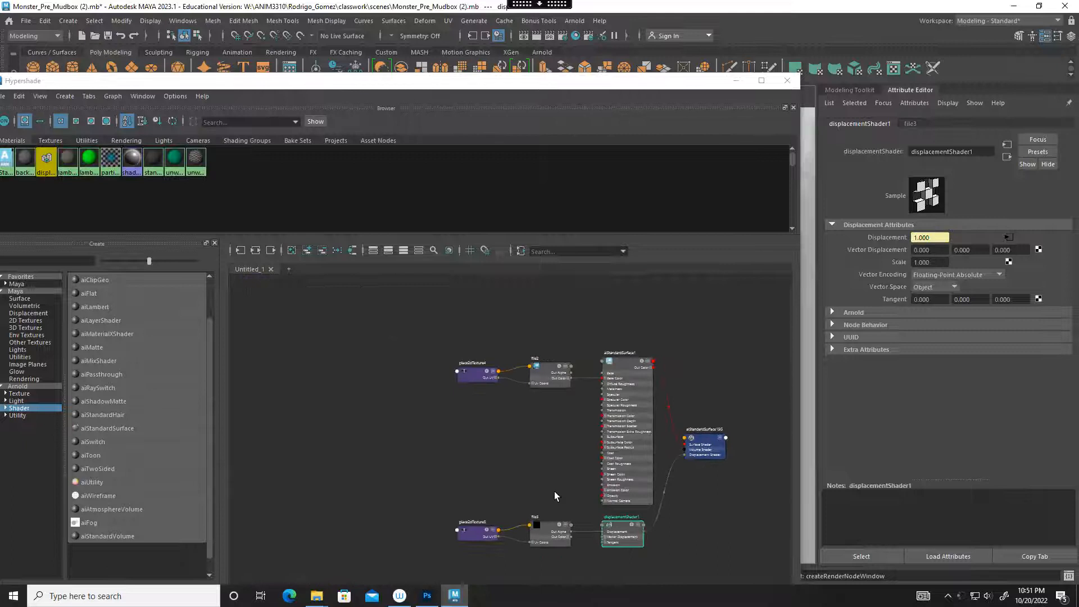
Load monster_Rocky_Displacement_Corrected6_u1_v1_g5.7265.png from the Hyperreal folder as the displacement file texture's image.
click(507, 468)
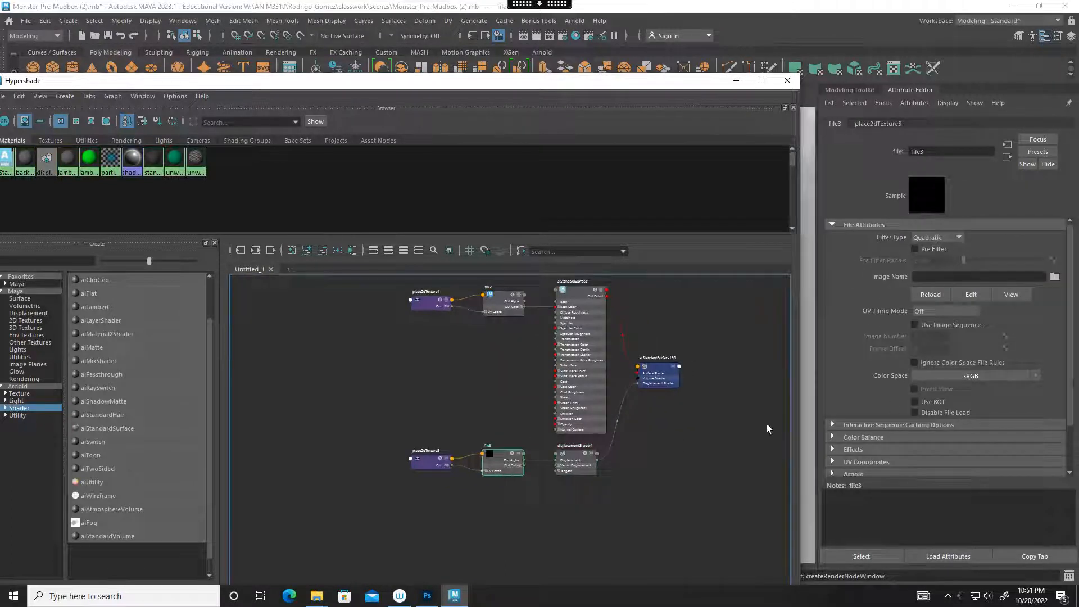
click(1055, 277)
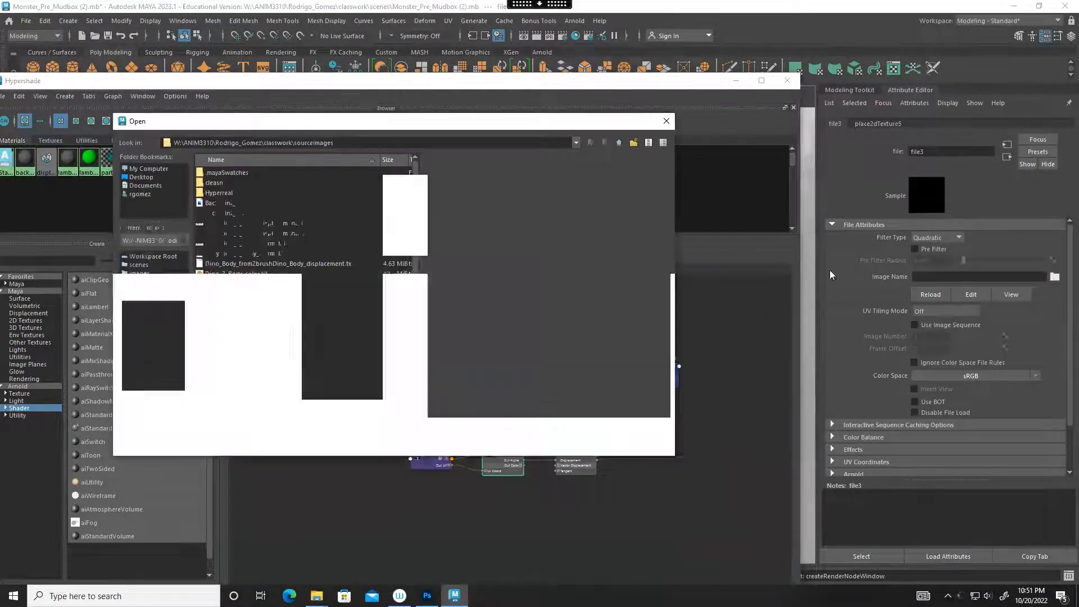
double_click(229, 194)
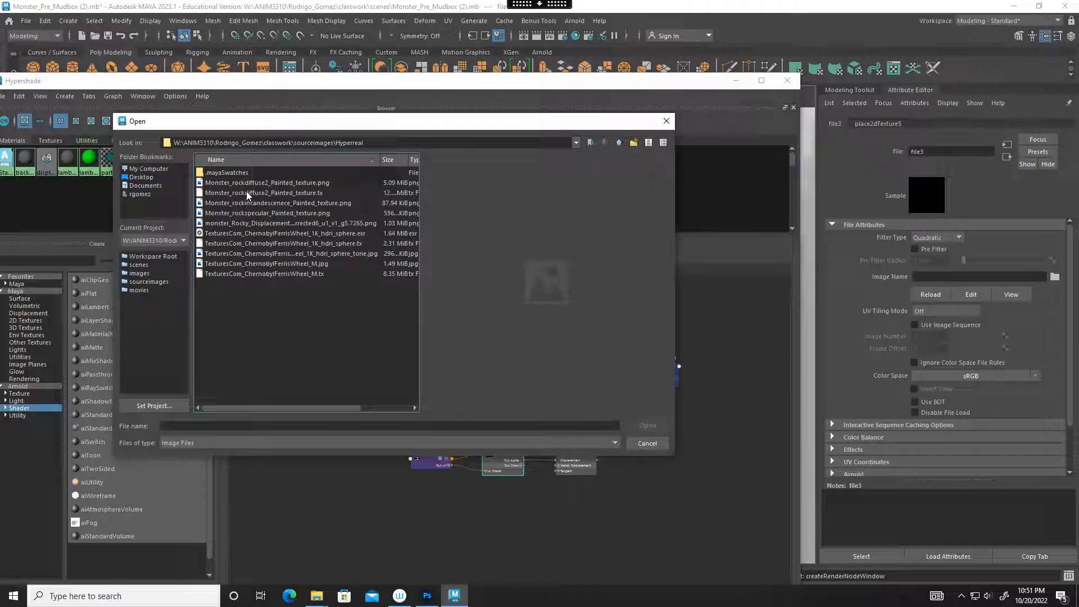
click(252, 222)
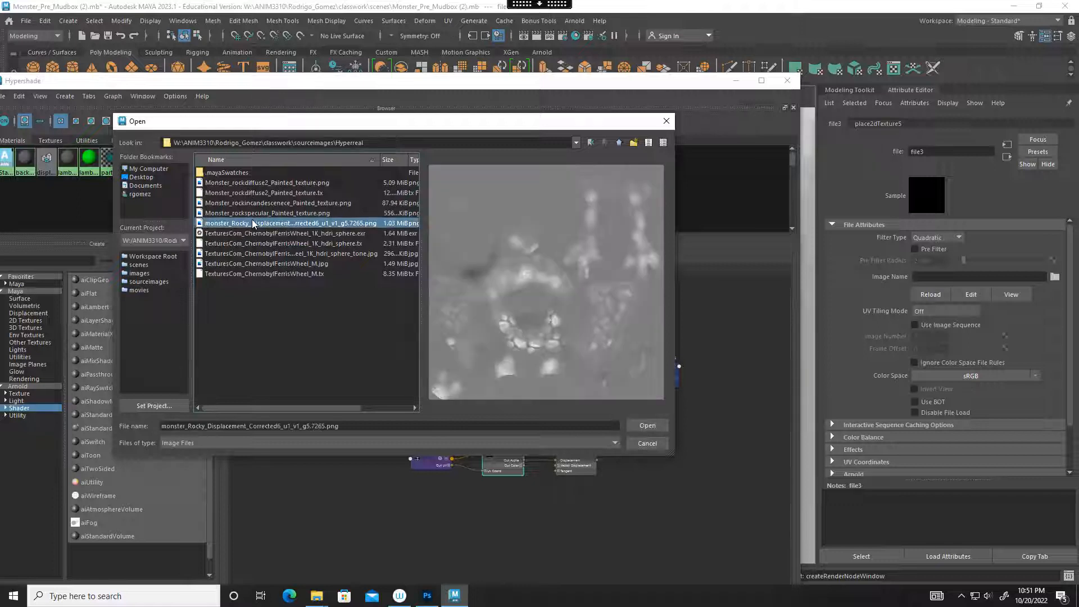
click(639, 425)
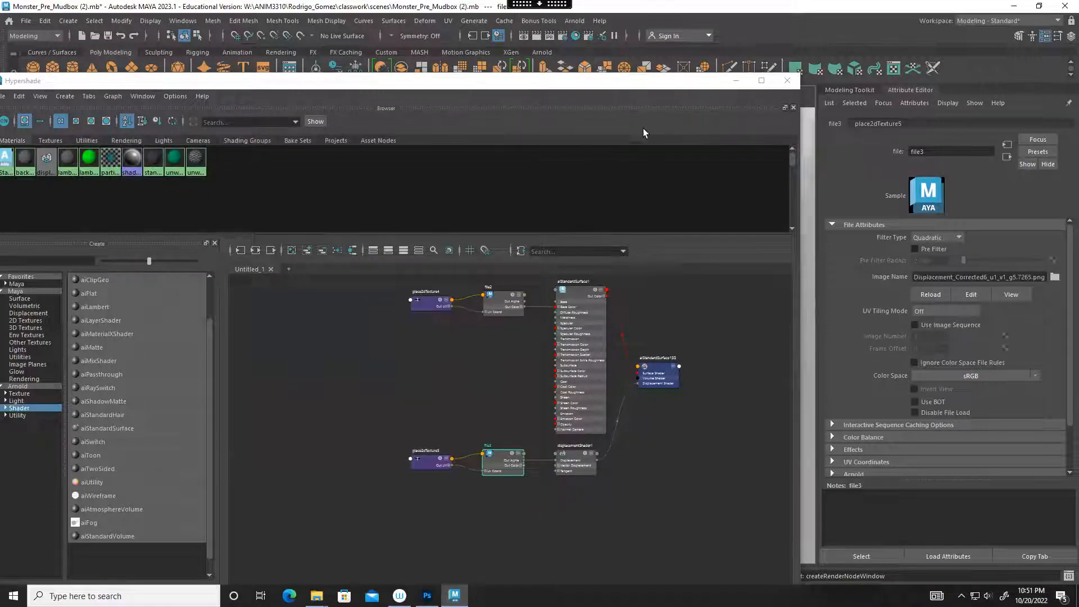
Uncover the Arnold RenderView, render the monster with the displacement map, and stop the render.
drag(654, 99, 615, 398)
click(624, 131)
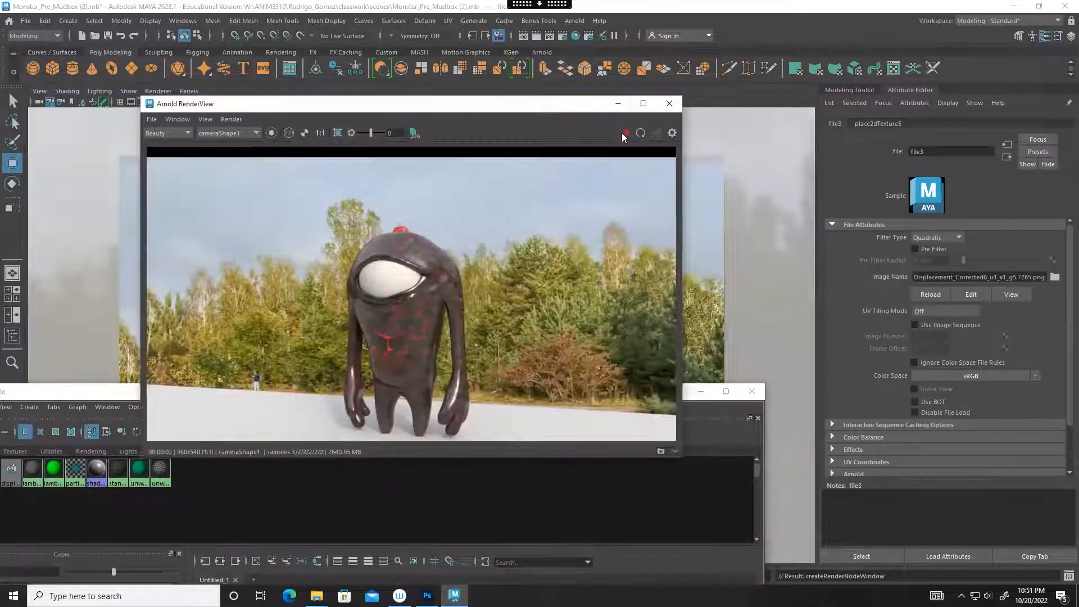
click(624, 134)
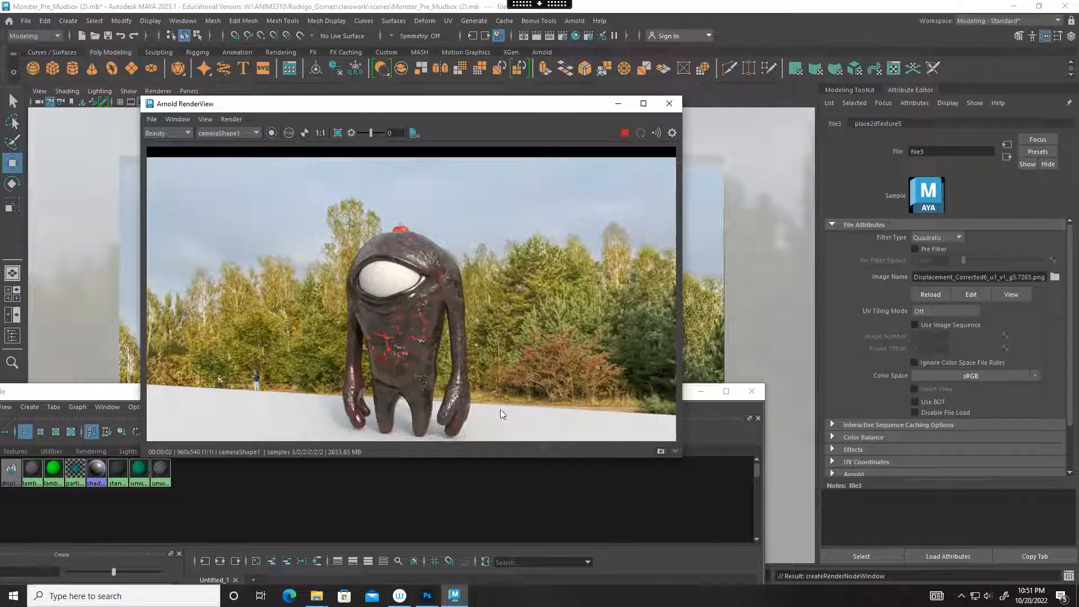
click(624, 135)
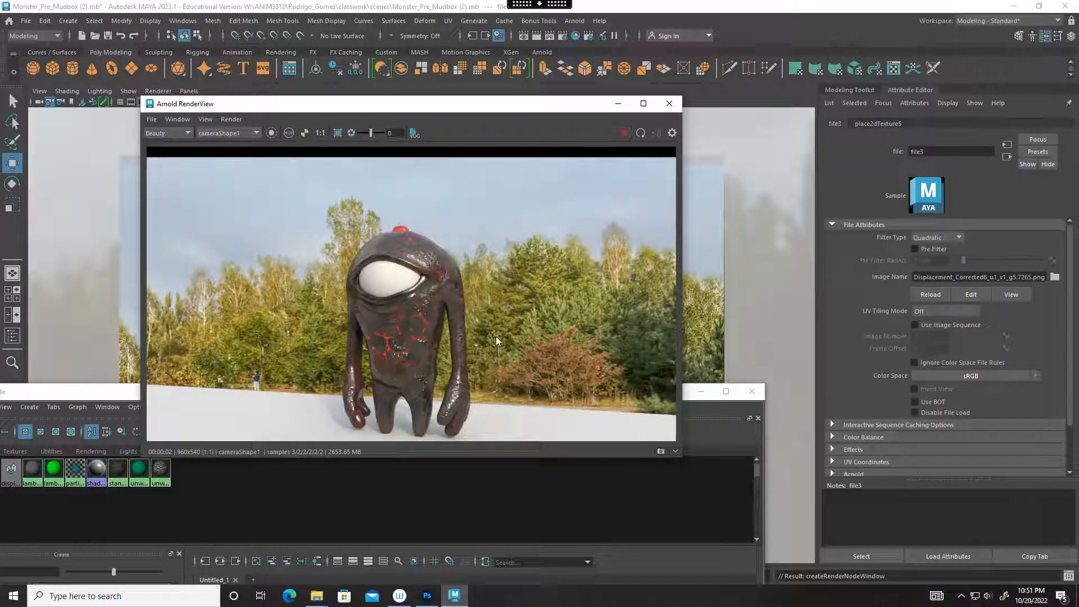
Set the monster body mesh's Arnold subdivision type to catclark with 4 iterations.
click(418, 309)
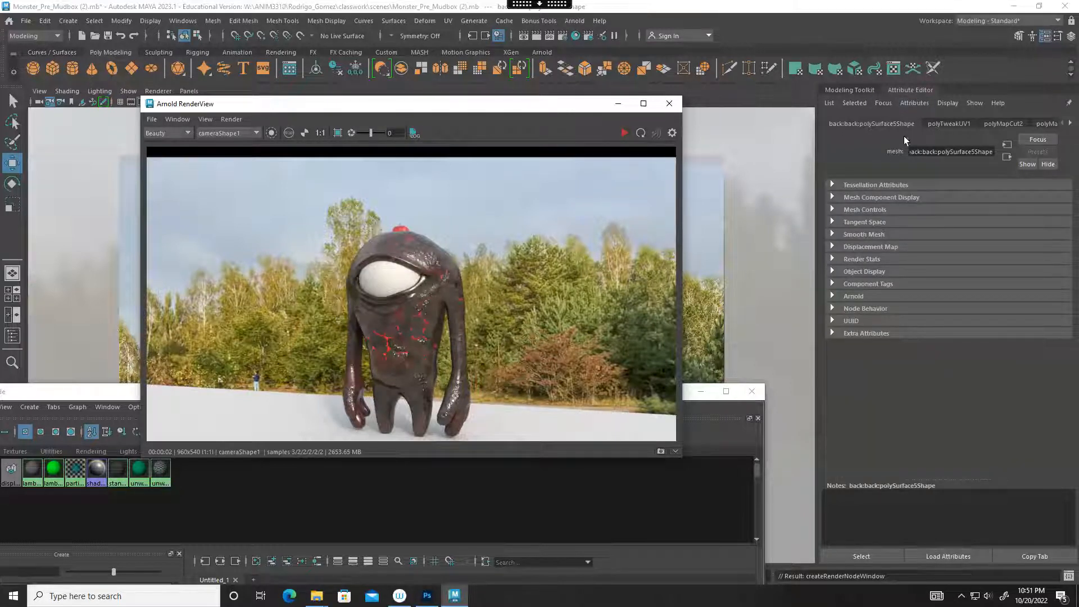
click(833, 296)
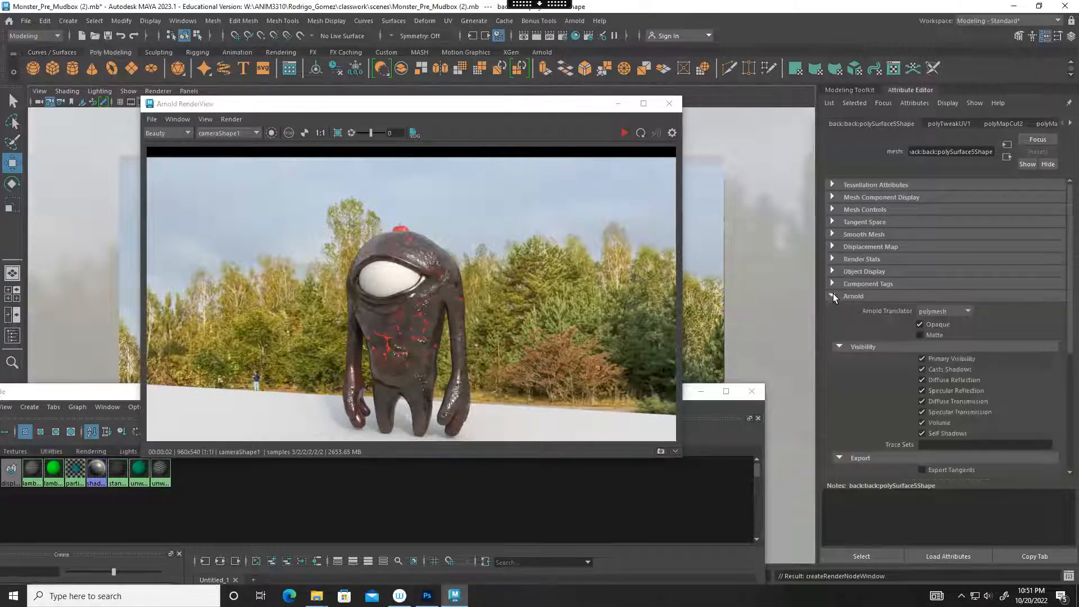
scroll(931, 326, down, 6)
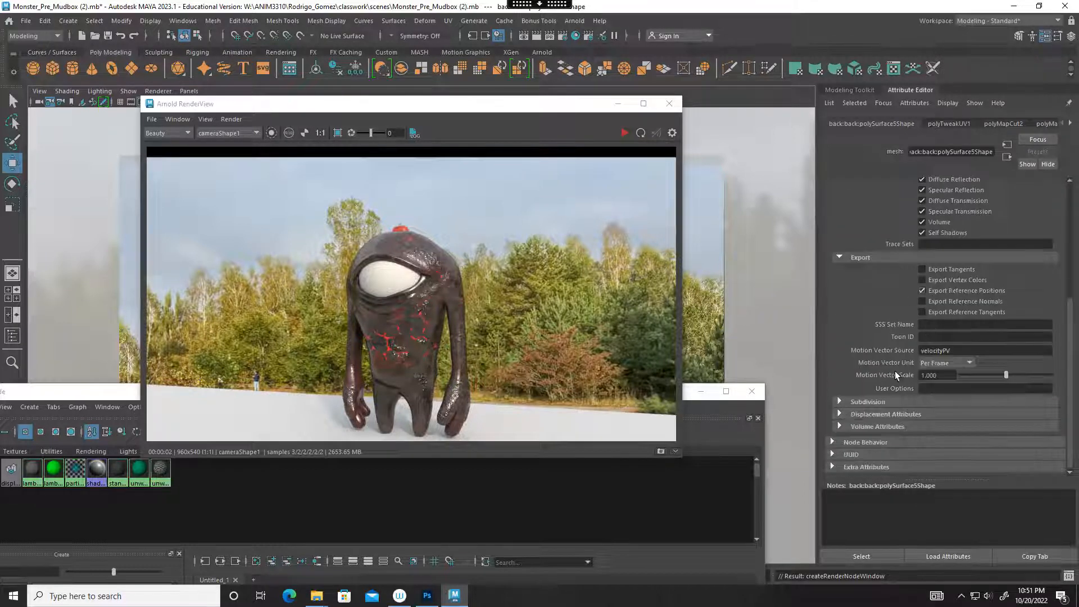
click(841, 402)
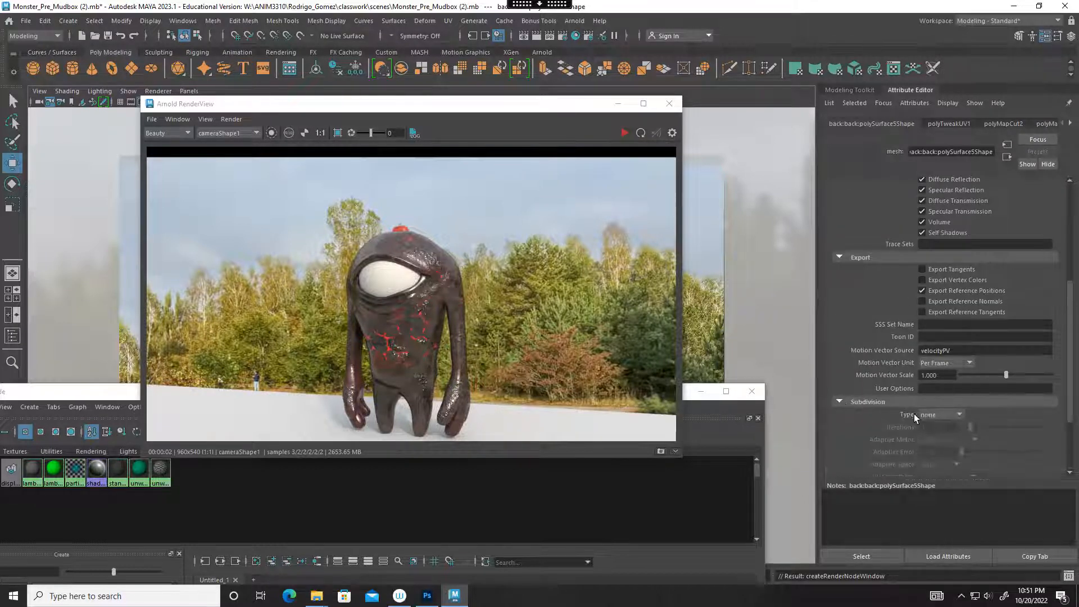
click(931, 414)
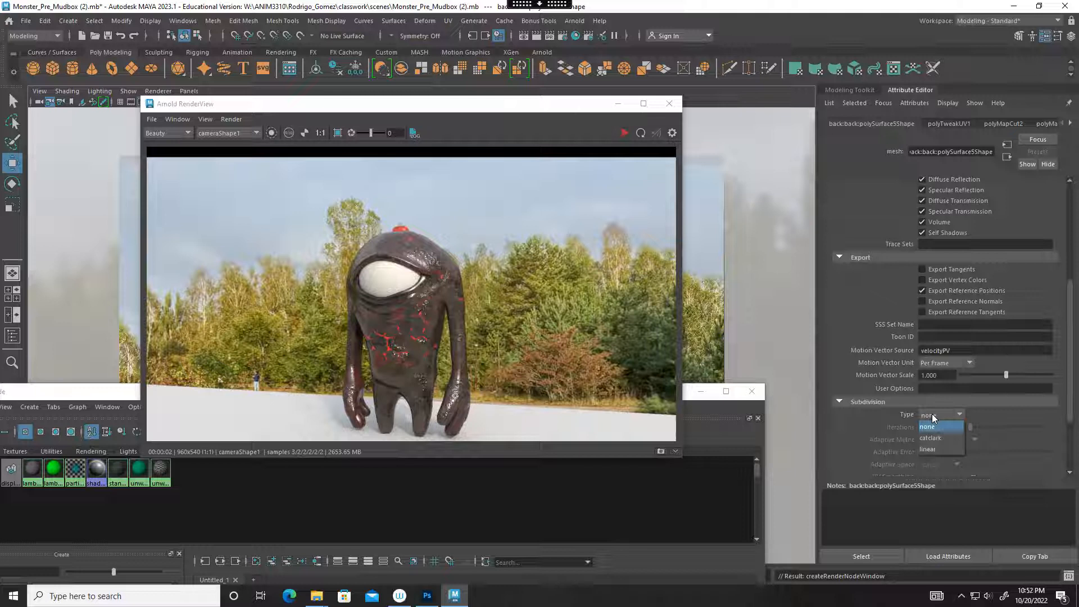
click(931, 438)
click(924, 428)
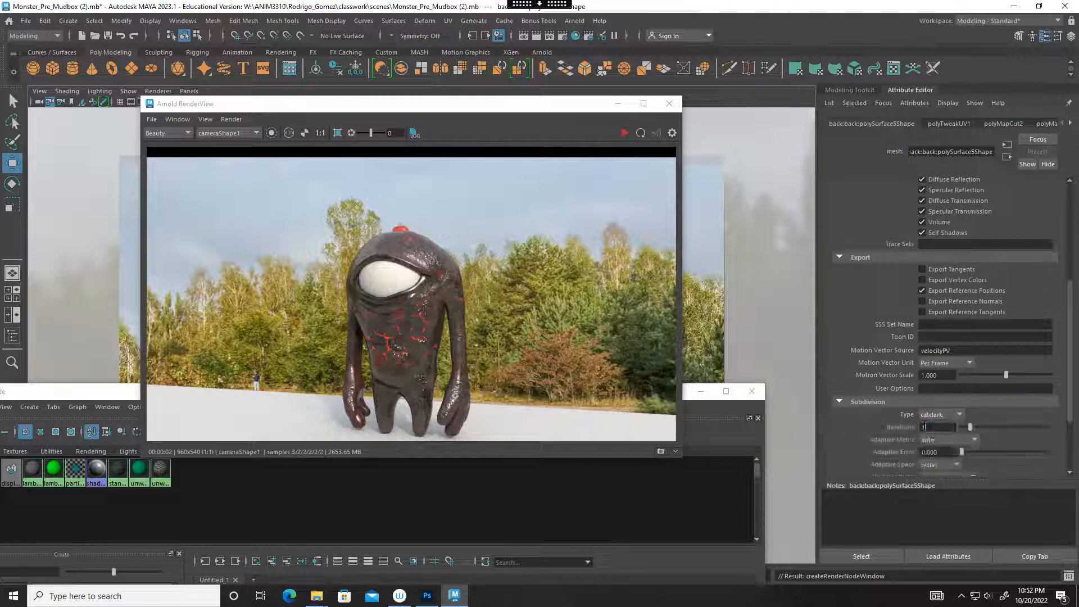
text(4)
key(Return)
scroll(911, 393, down, 3)
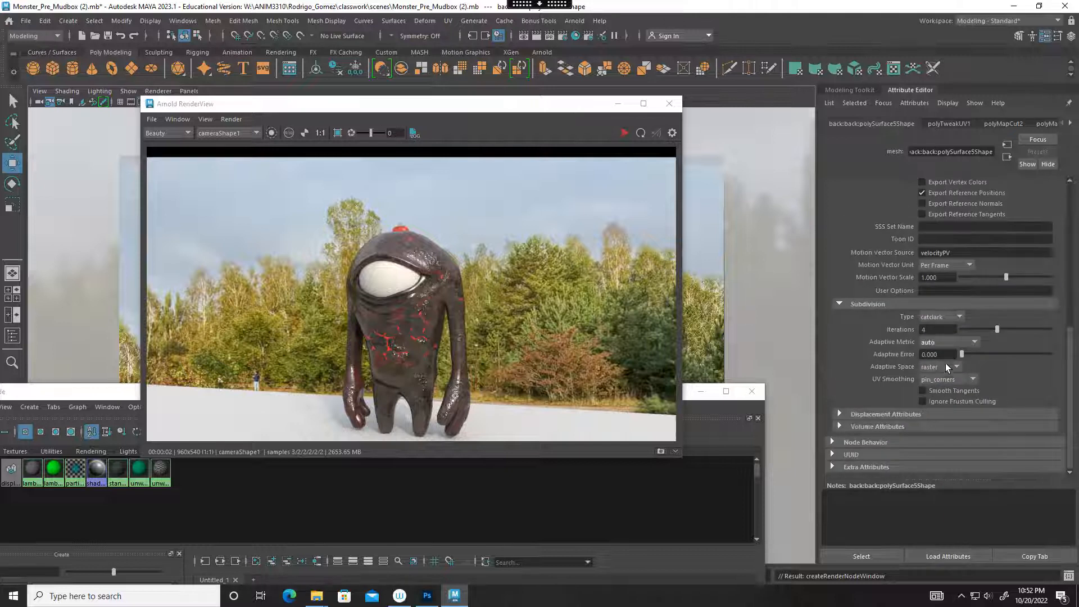
Render the subdivided monster, set the body mesh's Arnold displacement height to 3, and stop the updated render.
click(840, 414)
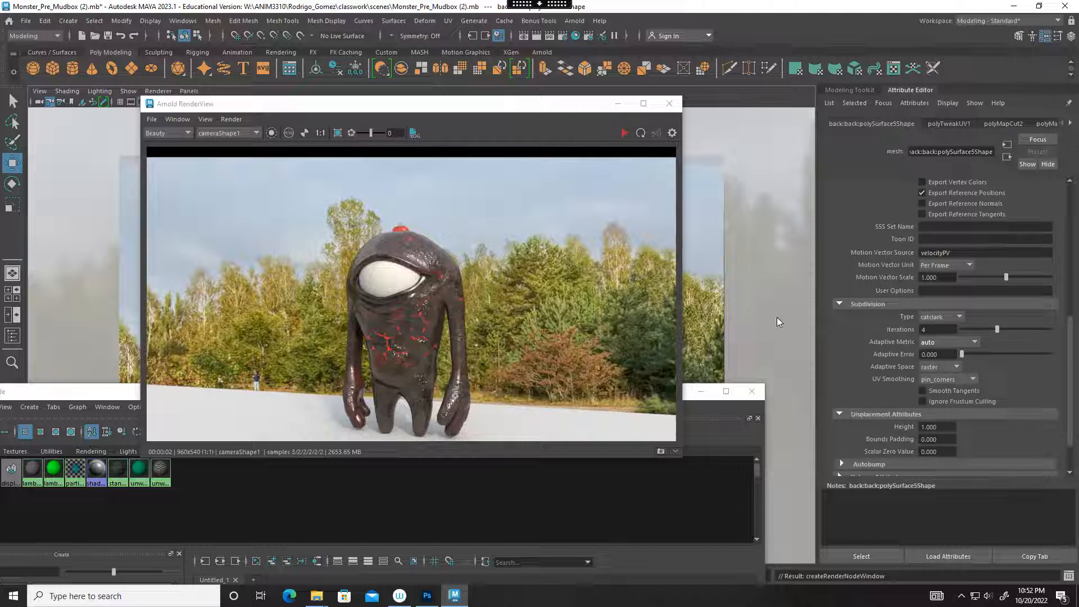
click(624, 132)
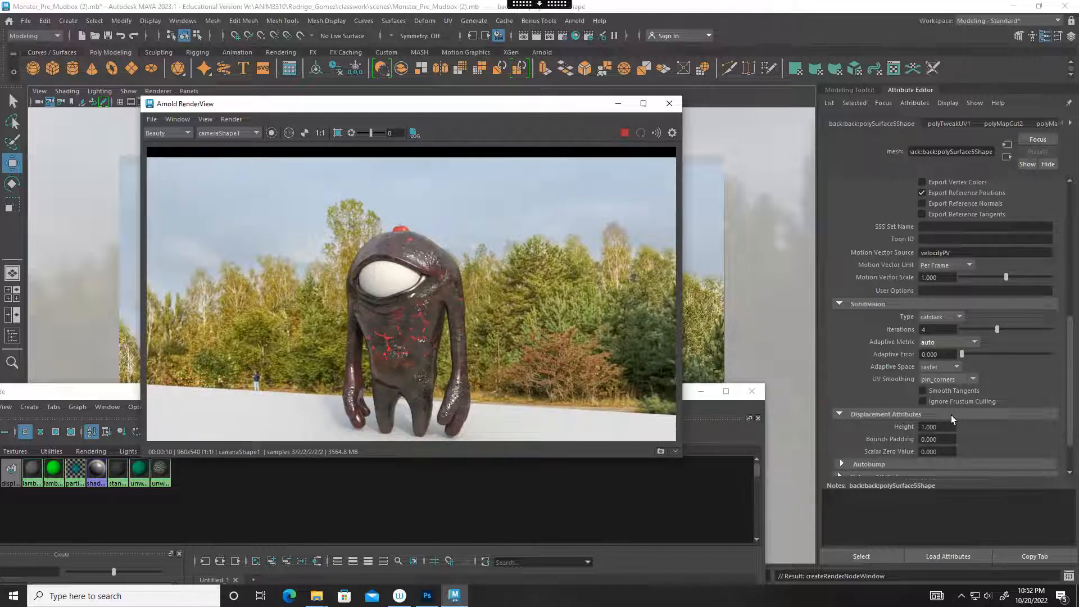
drag(951, 427, 904, 423)
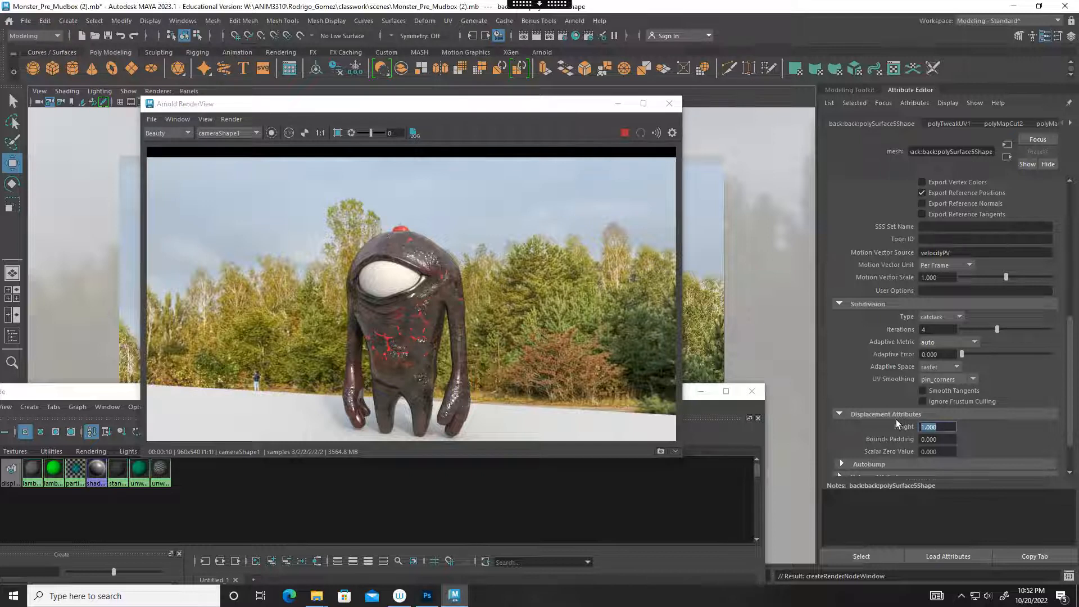
text(3)
key(Return)
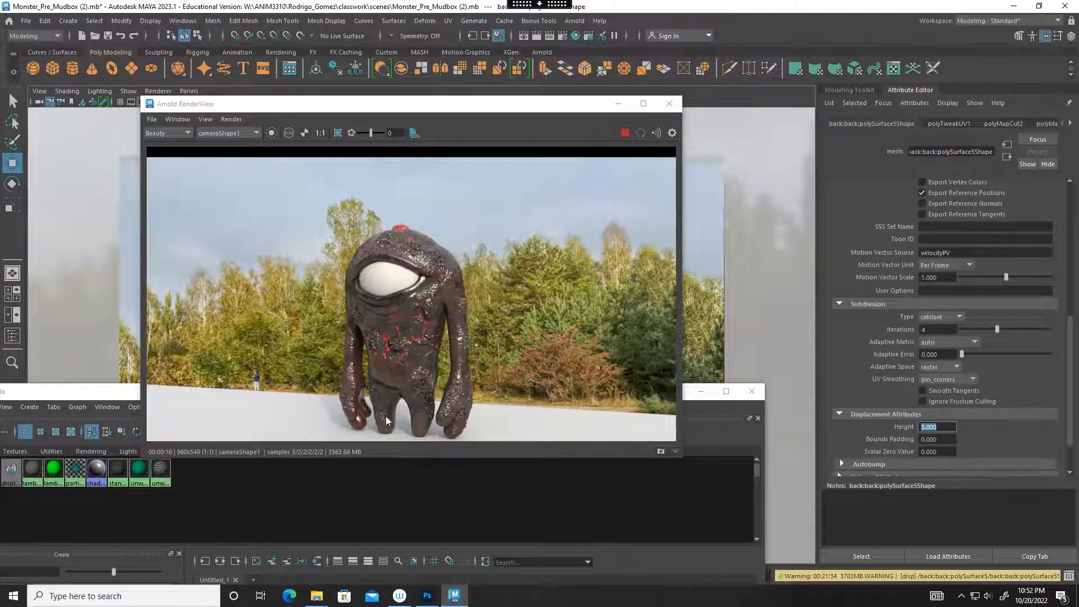
click(625, 133)
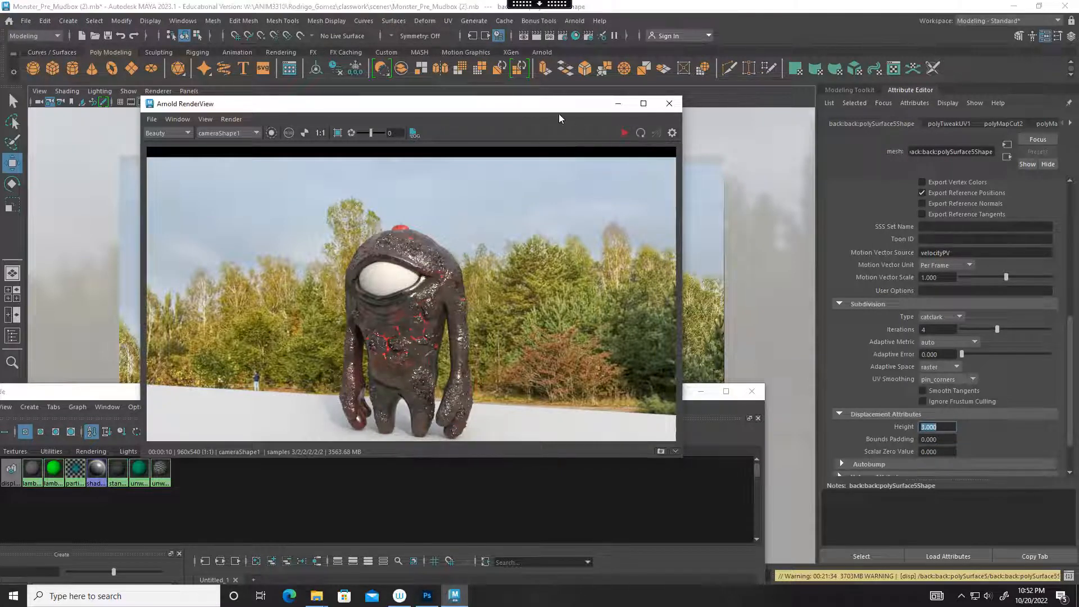
Bring the Hypershade graph beside the RenderView and show the attributes of the aiStandardSurface1 material.
drag(559, 118, 634, 141)
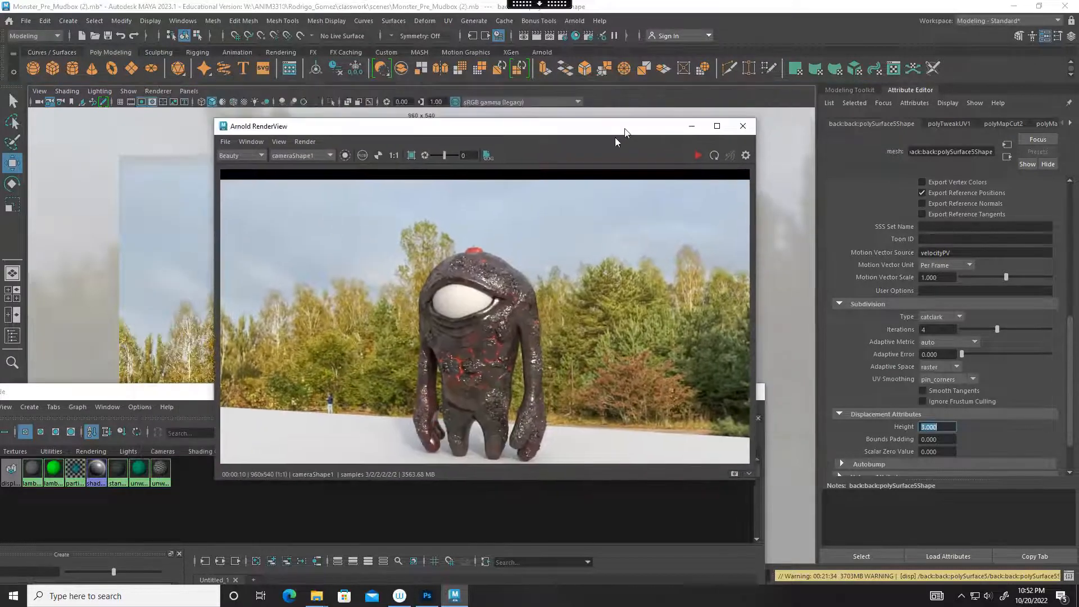
click(184, 394)
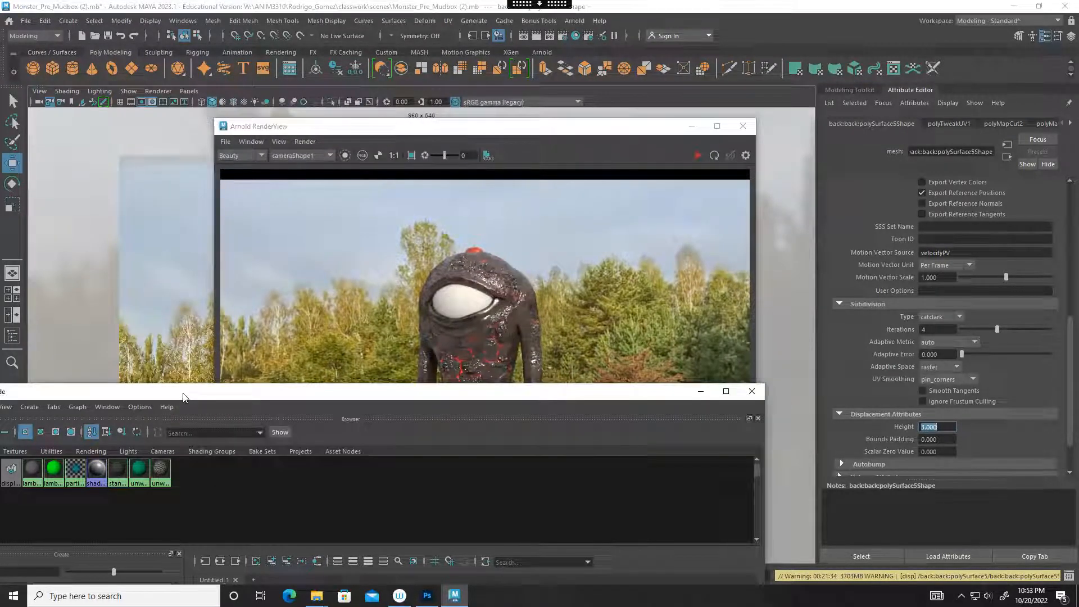
drag(183, 397, 184, 411)
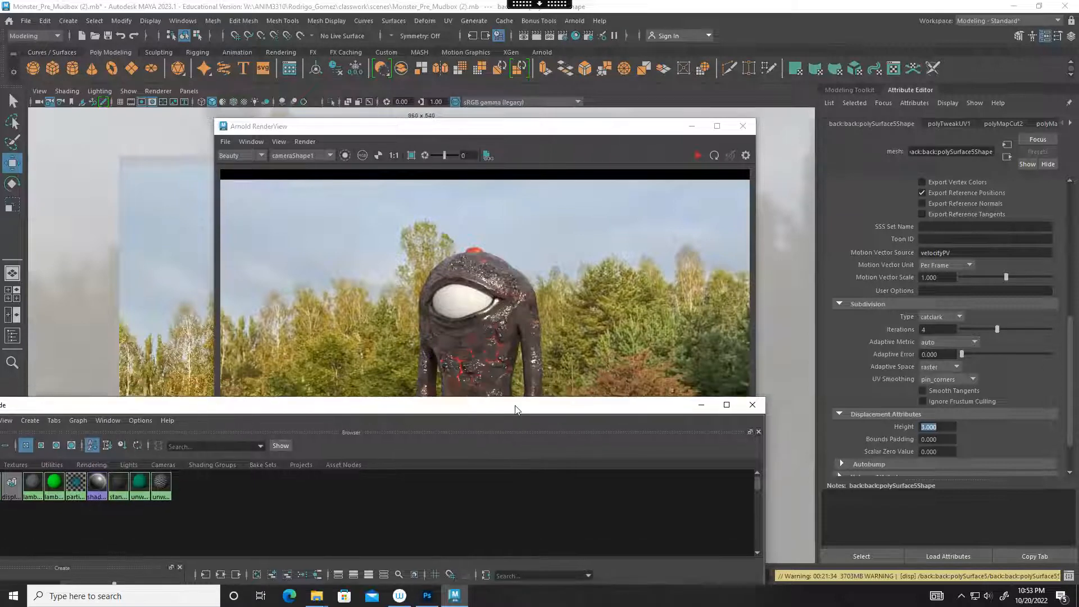
drag(516, 409, 523, 234)
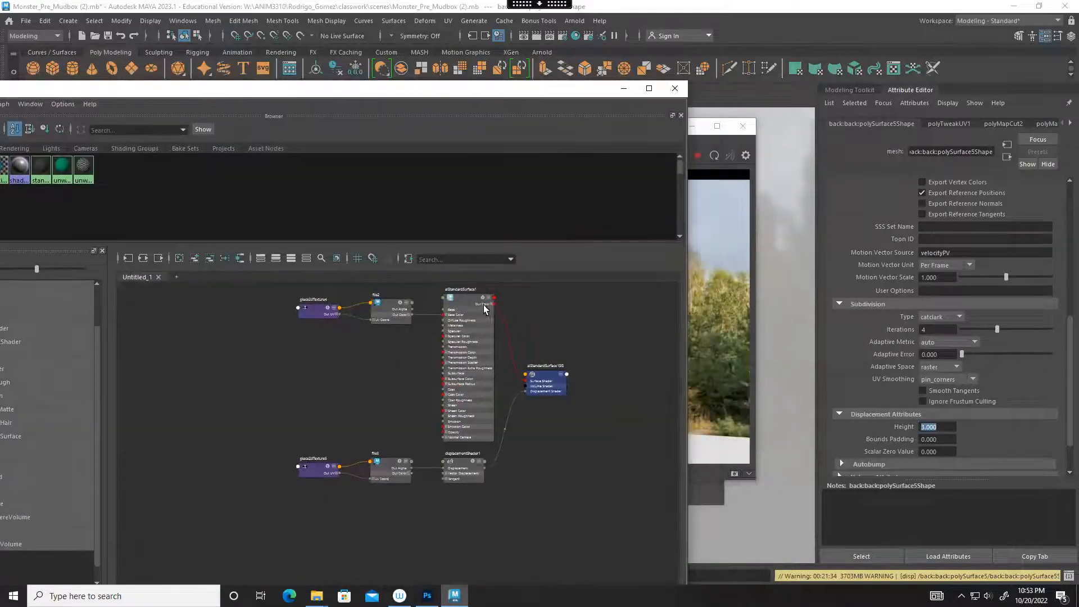
click(467, 299)
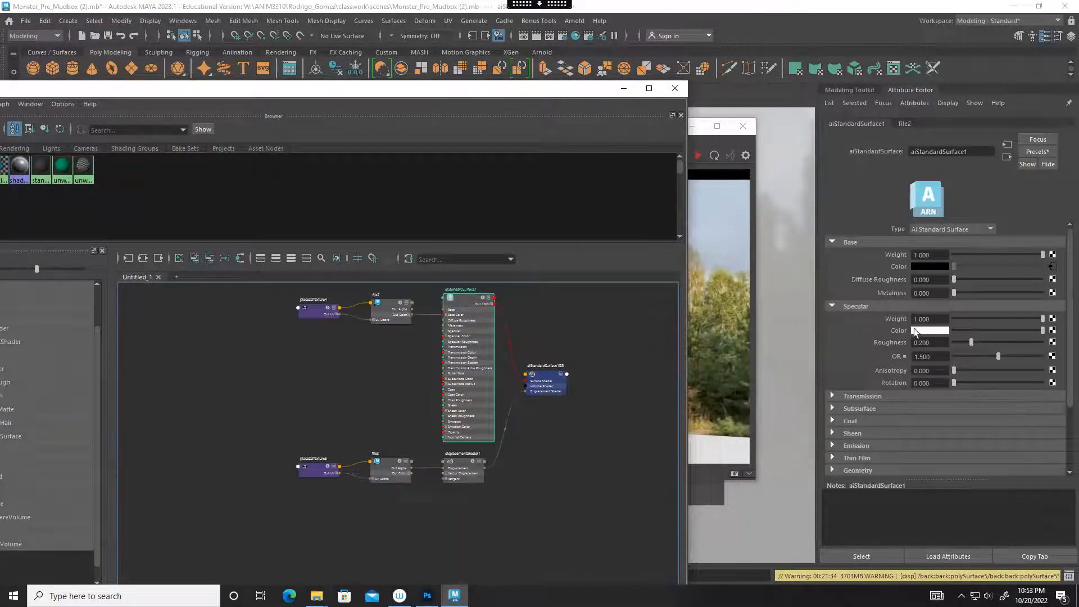
click(751, 214)
drag(439, 88, 231, 95)
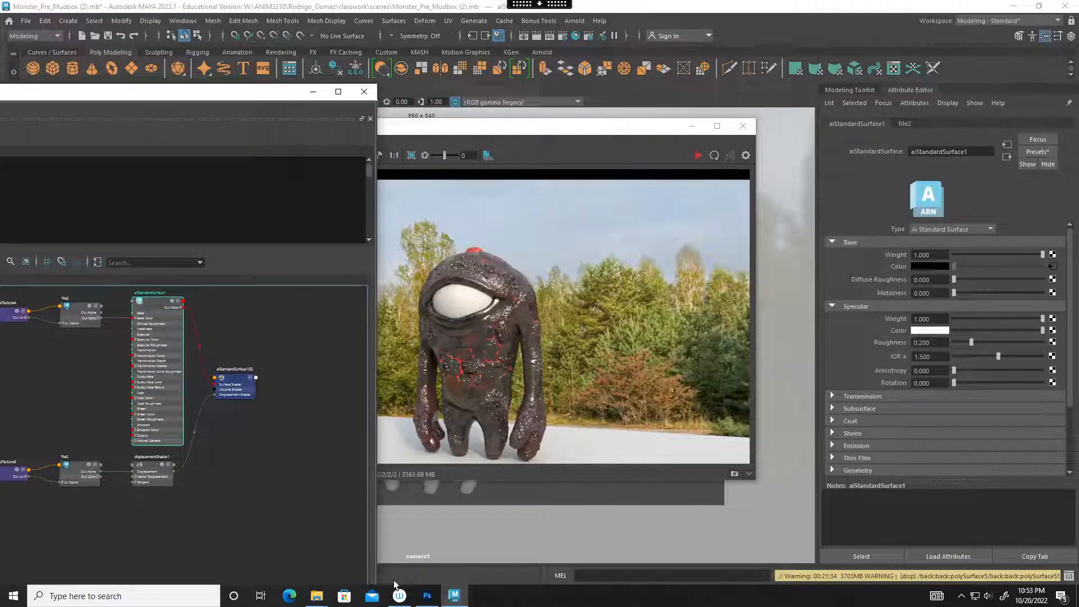
mouse_move(317, 596)
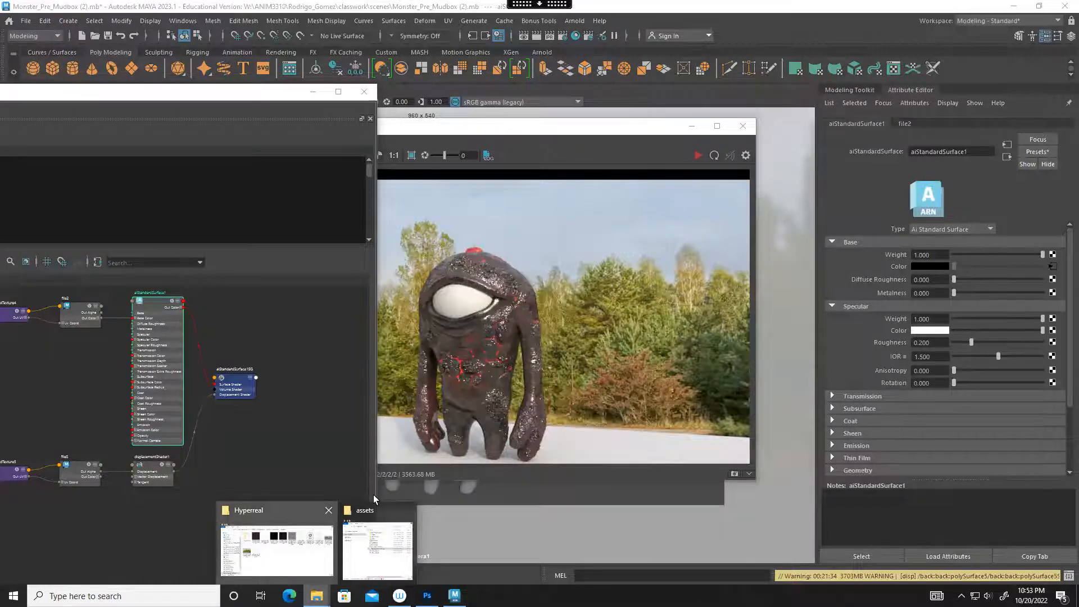
Preview the Monster_rockspecular_Painted_texture image from the Hyperreal folder, and return to the Hypershade in Maya.
click(329, 529)
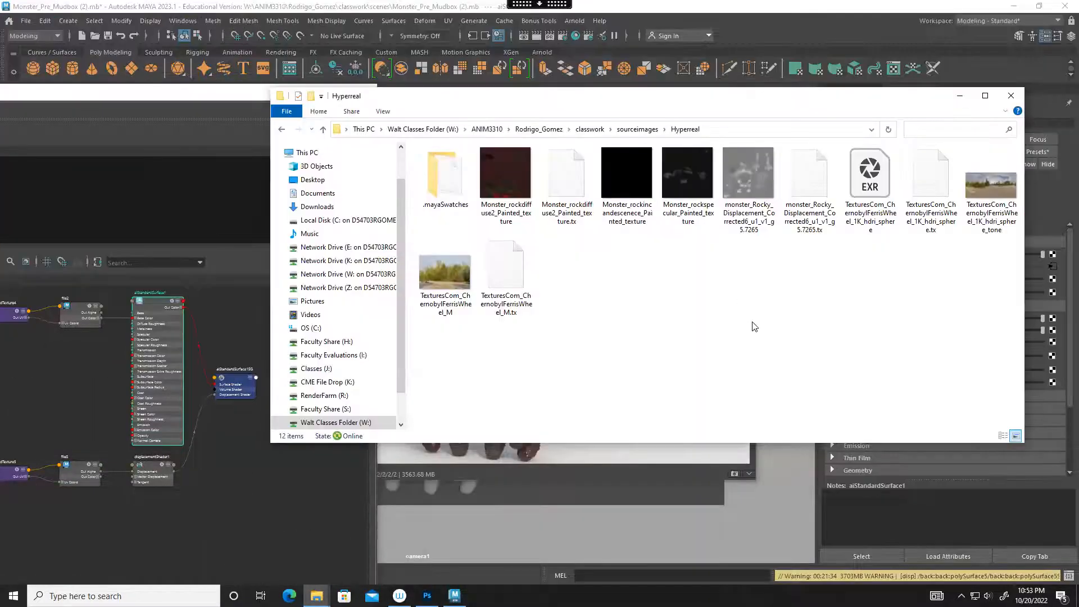
double_click(690, 180)
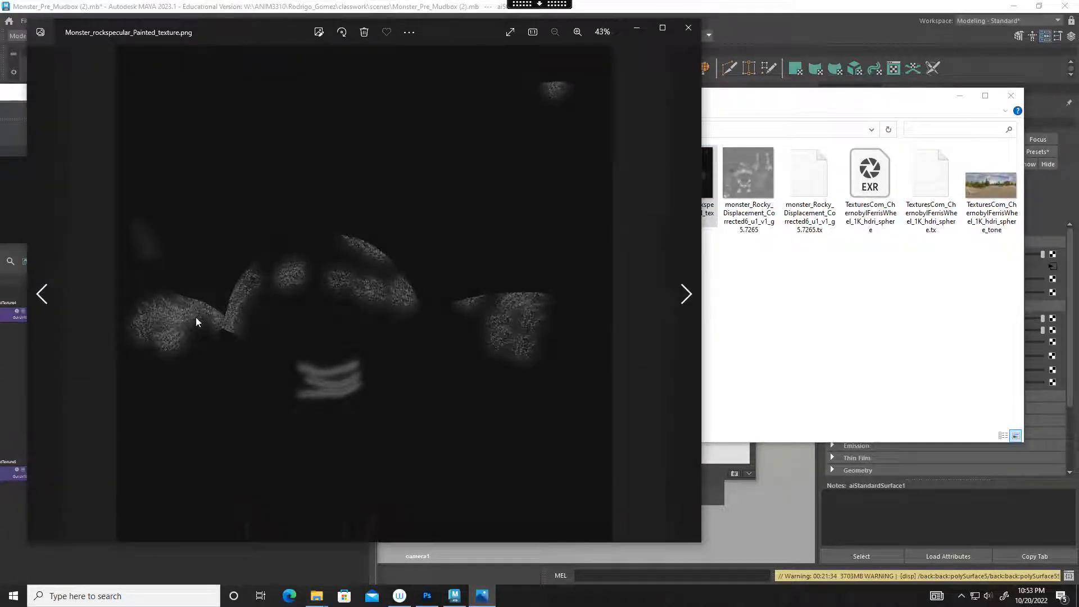
click(636, 29)
click(237, 499)
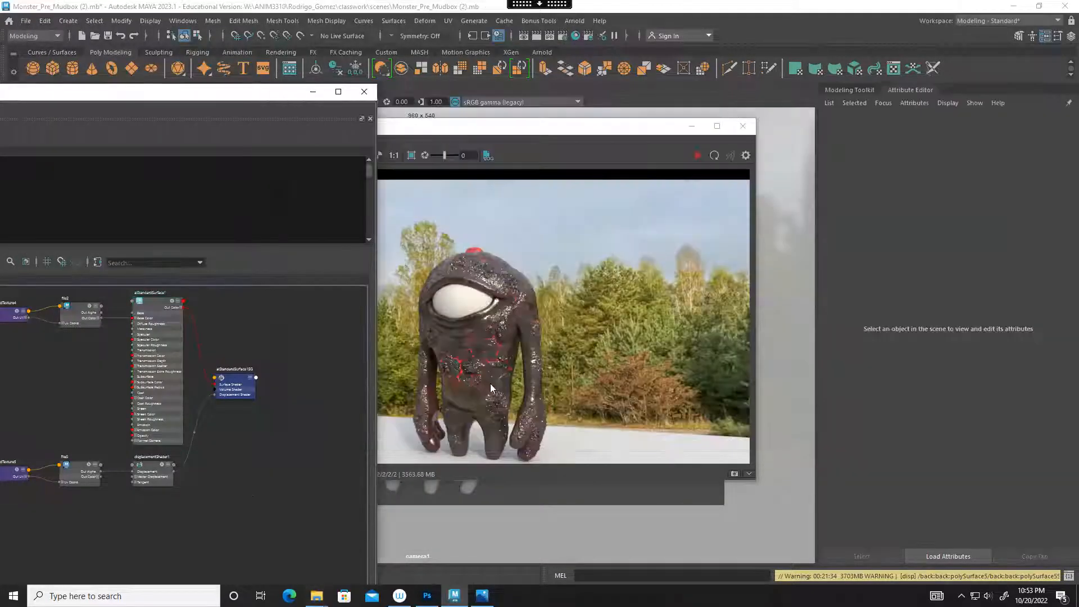
Connect a File texture to the specular roughness of aiStandardSurface1 and load Monster_rockspecular_Painted_texture.png into it.
click(154, 306)
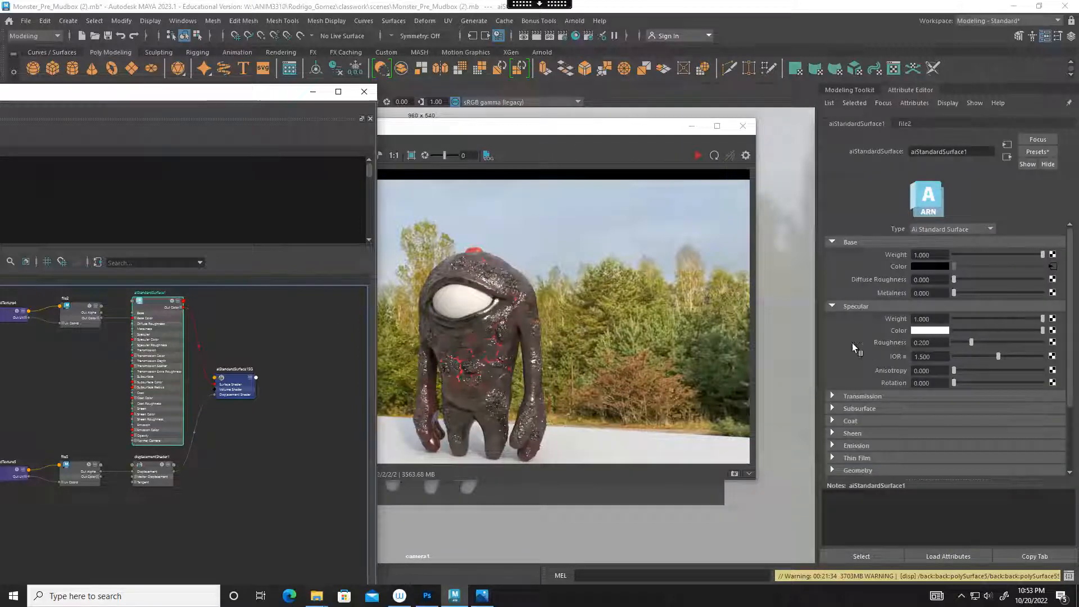
click(1053, 342)
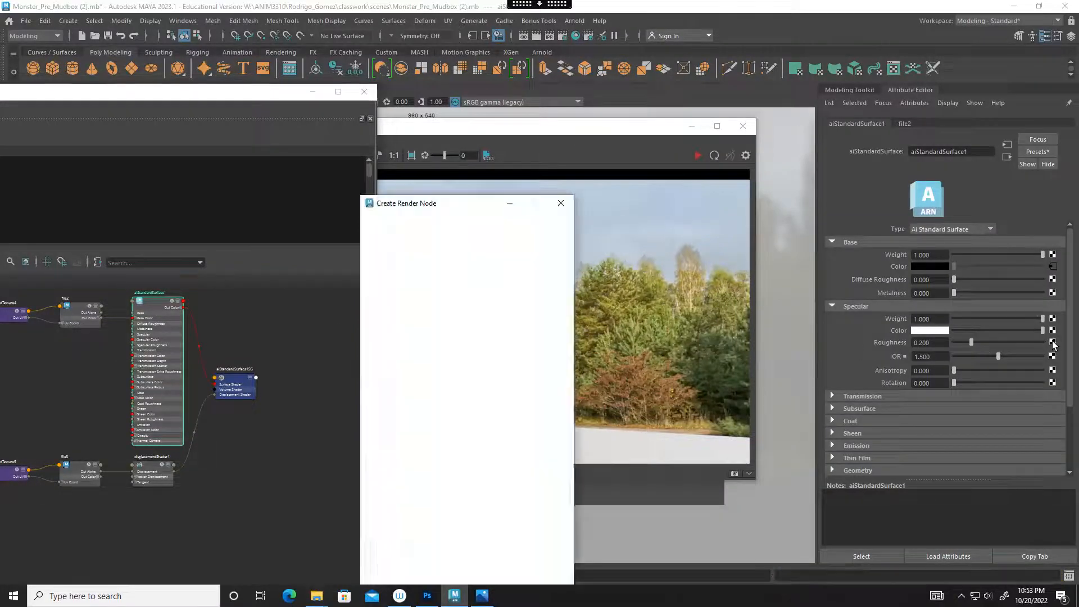
click(456, 297)
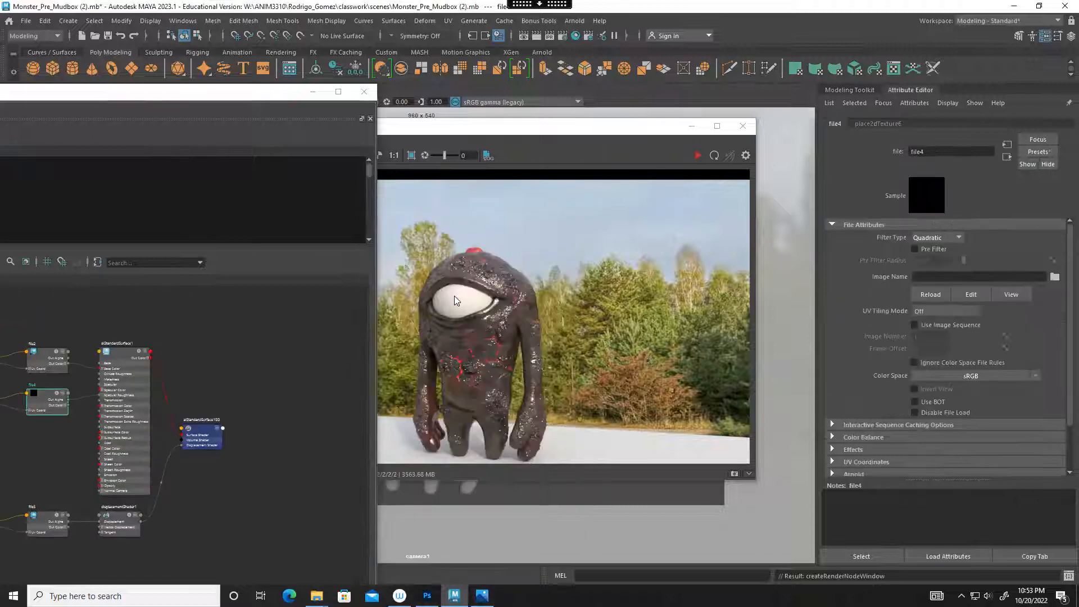
click(1056, 278)
double_click(213, 193)
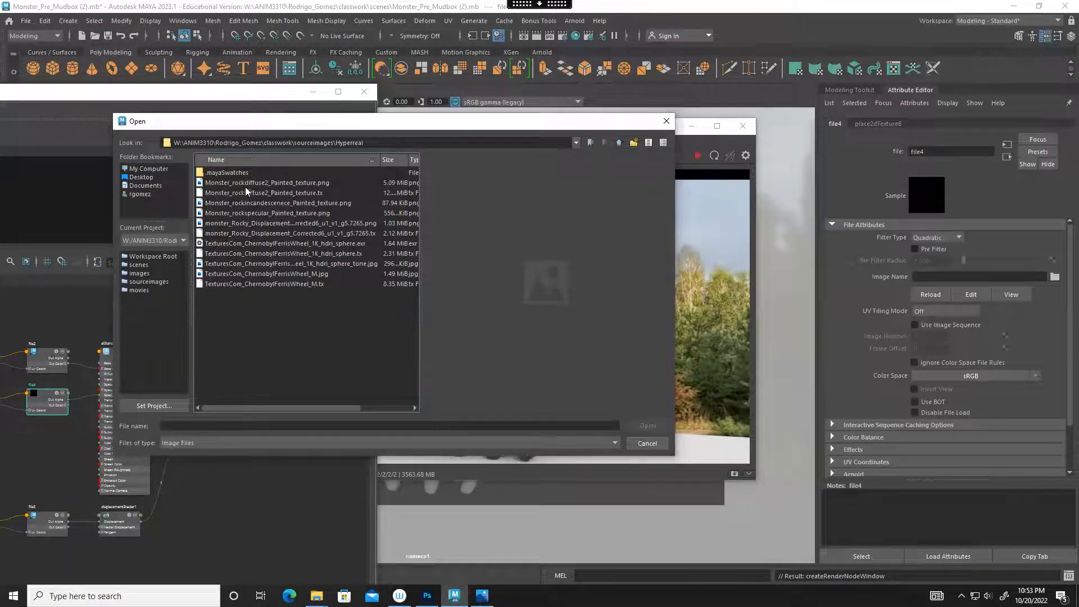
click(246, 213)
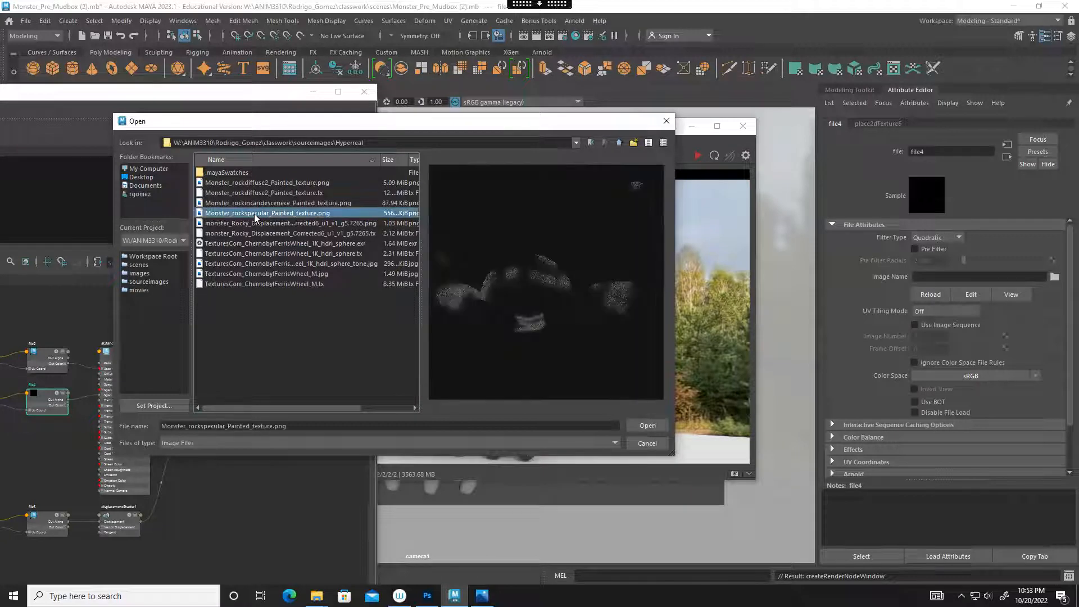
click(647, 427)
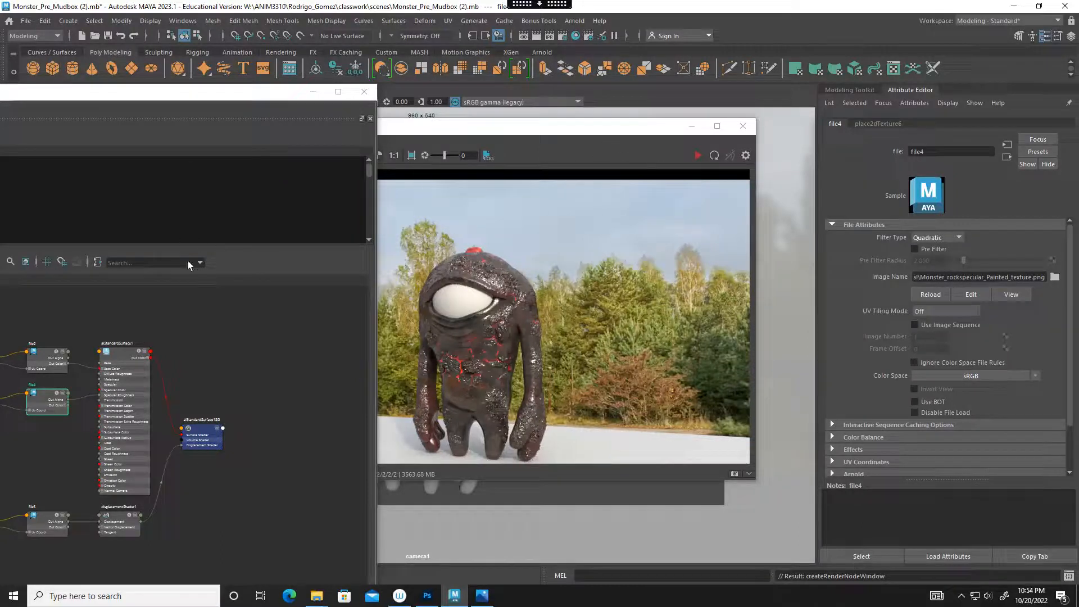
Render the monster with the specular roughness map, show the attributes of its file texture node, and stop the render.
click(213, 365)
scroll(213, 365, down, 1)
alt+middle_drag(180, 365, 228, 370)
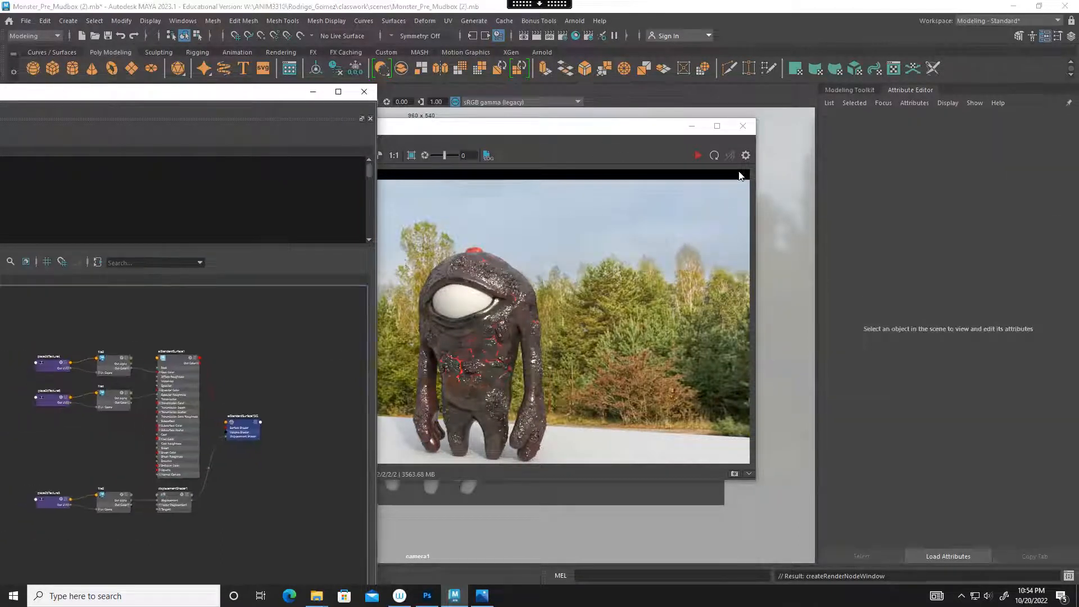
click(696, 157)
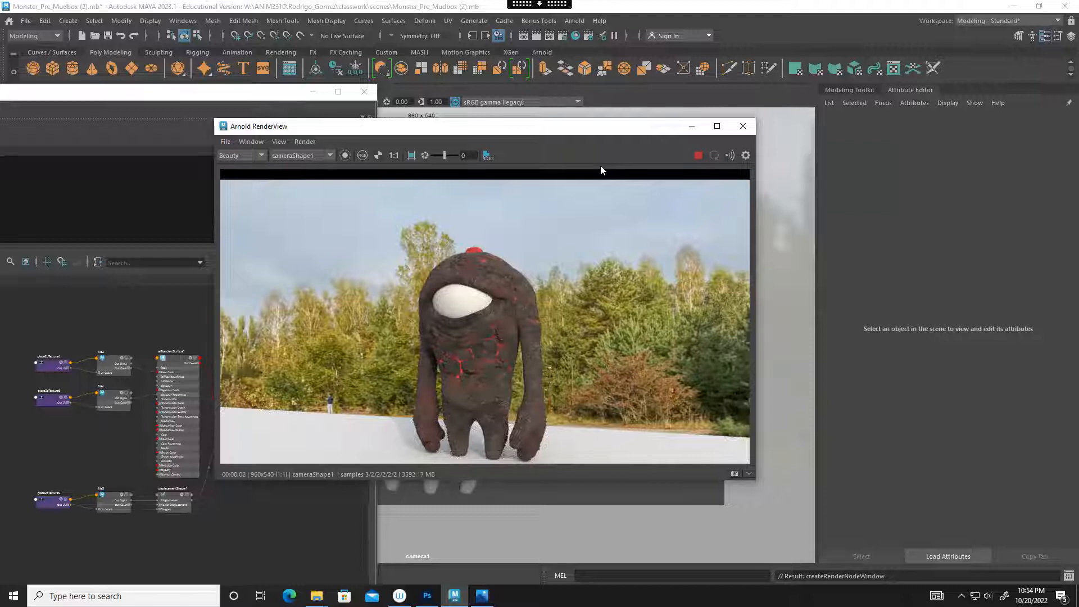
drag(605, 124, 633, 131)
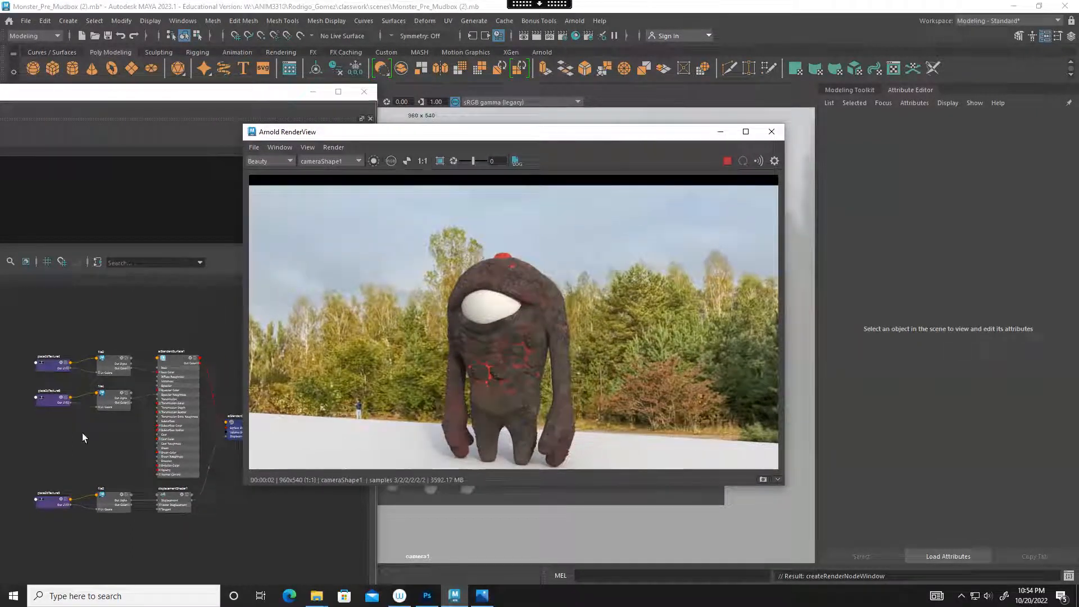
click(112, 400)
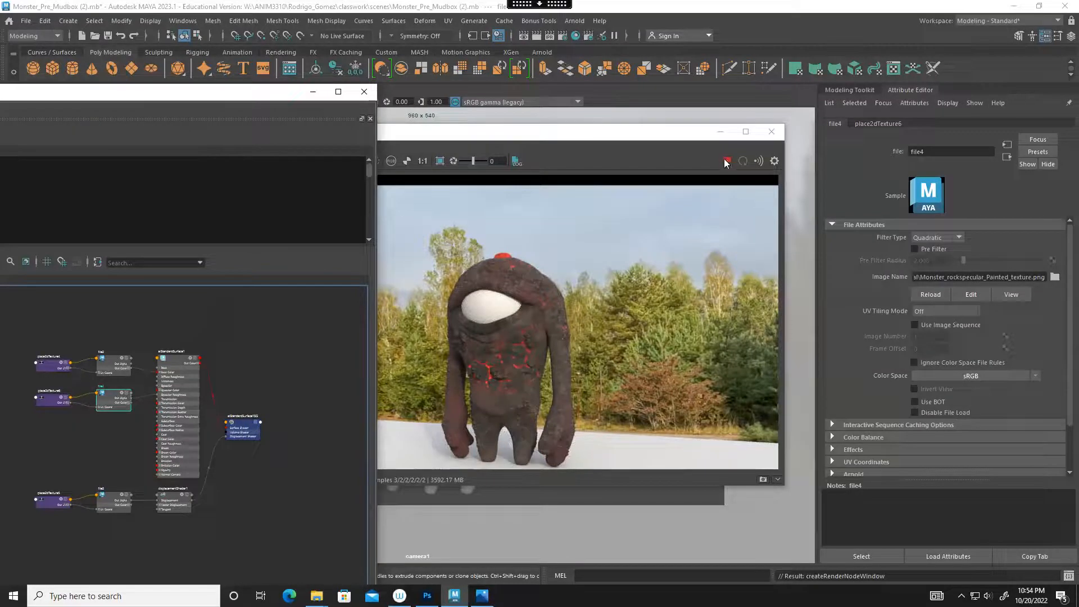
click(661, 134)
drag(661, 134, 865, 178)
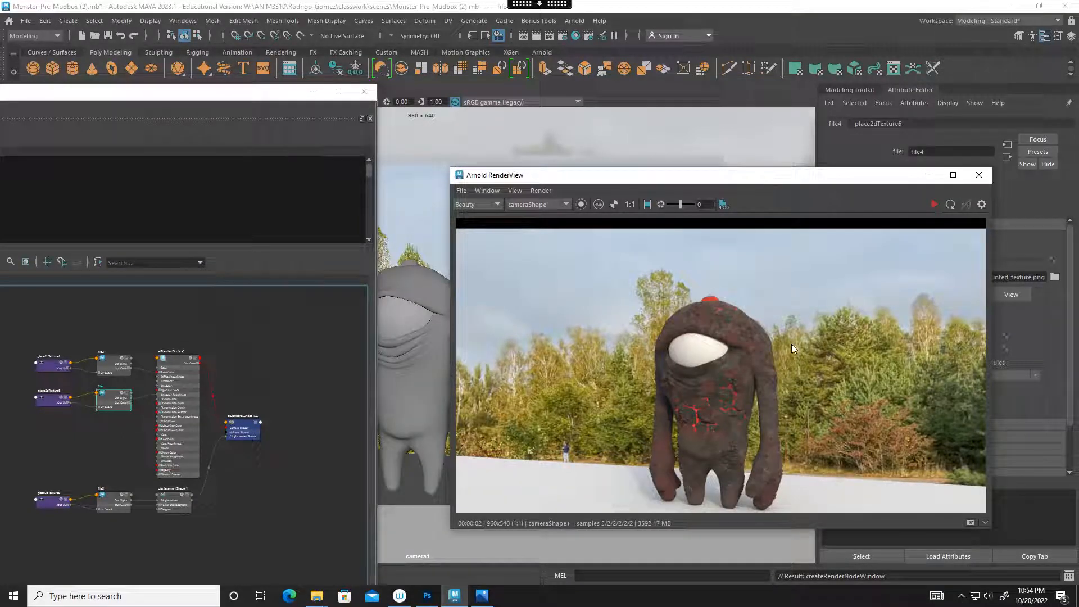
Switch the viewport to the persp camera, minimize the Hypershade, and orbit to look down from above.
drag(703, 180, 732, 184)
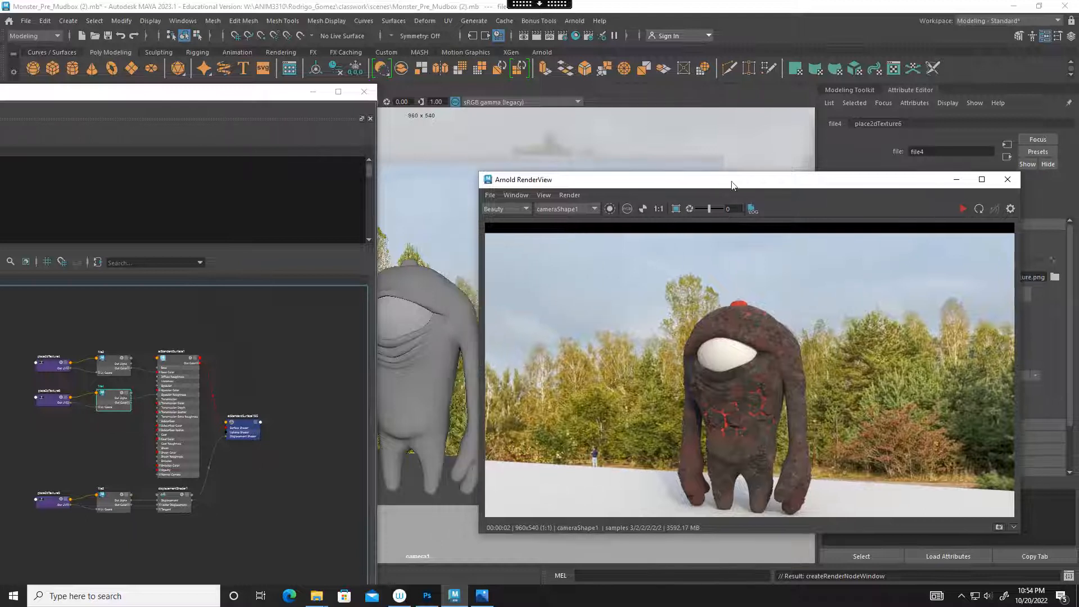
drag(280, 91, 146, 141)
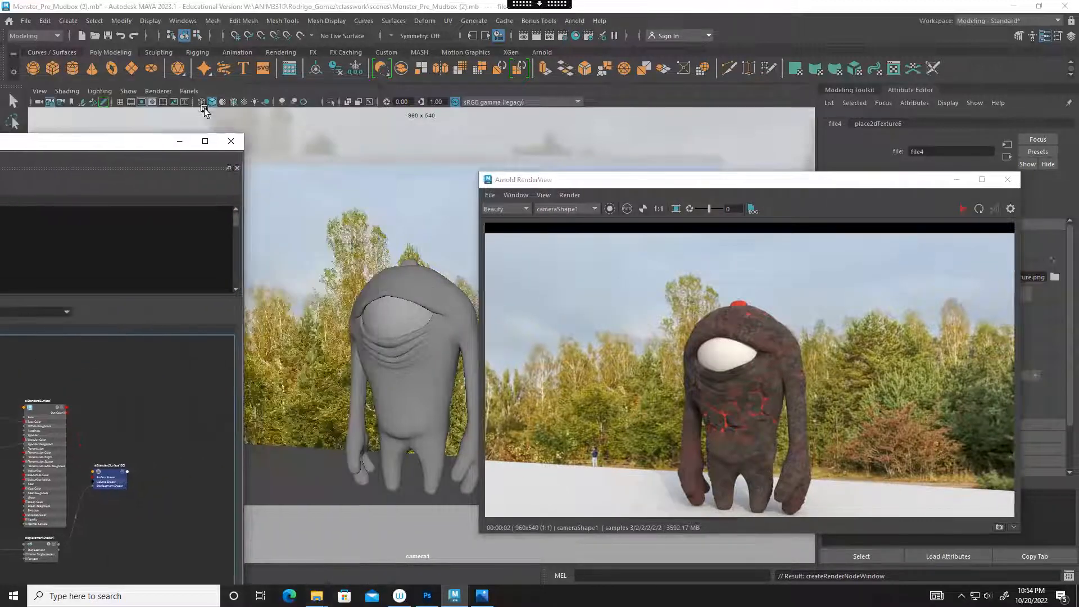
click(192, 91)
mouse_move(203, 102)
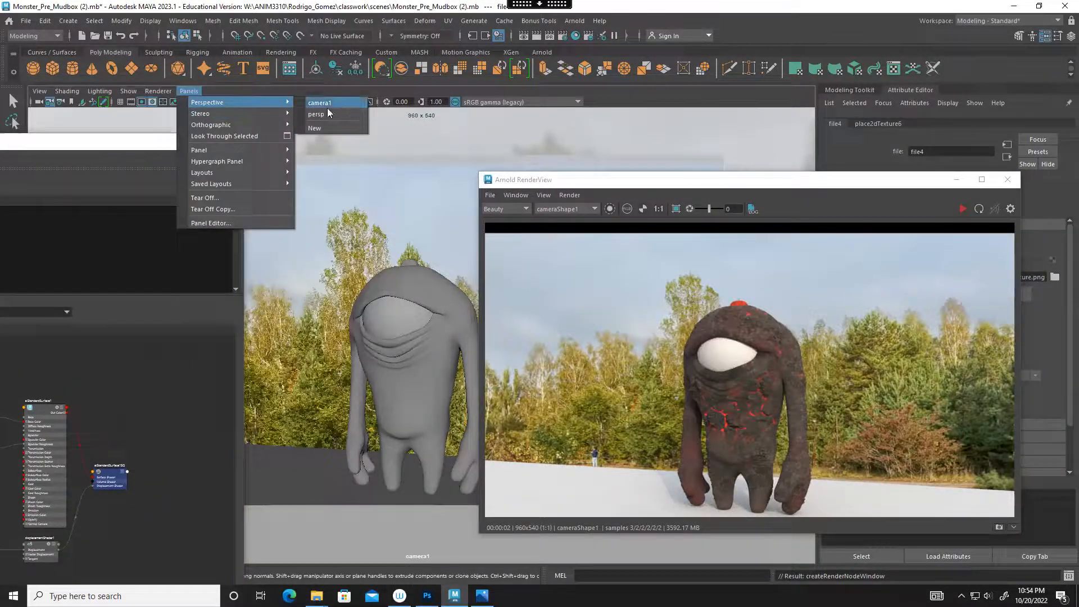
click(323, 114)
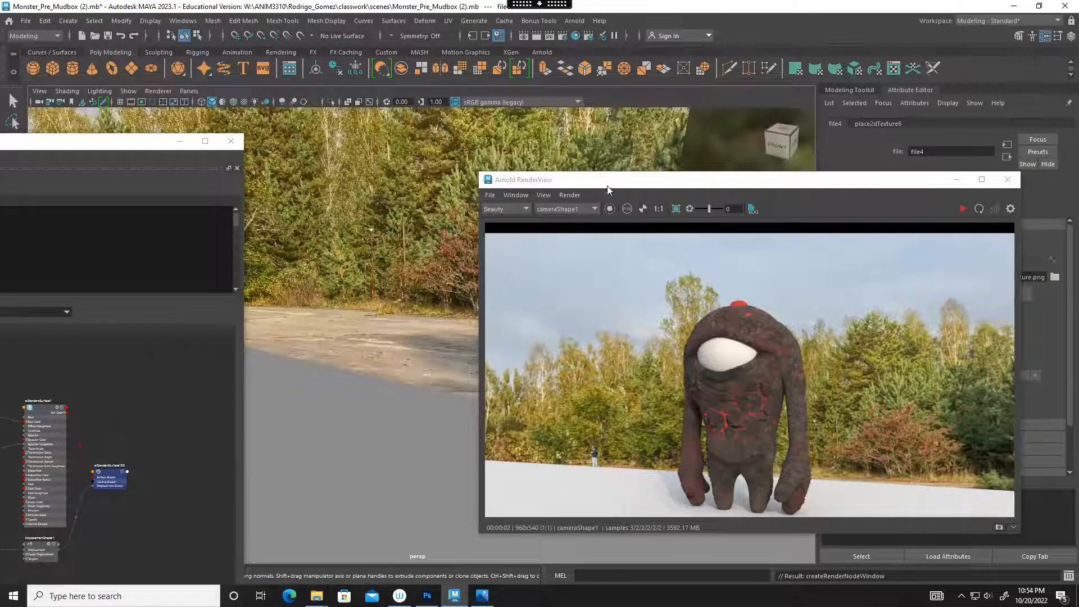
drag(609, 180, 826, 187)
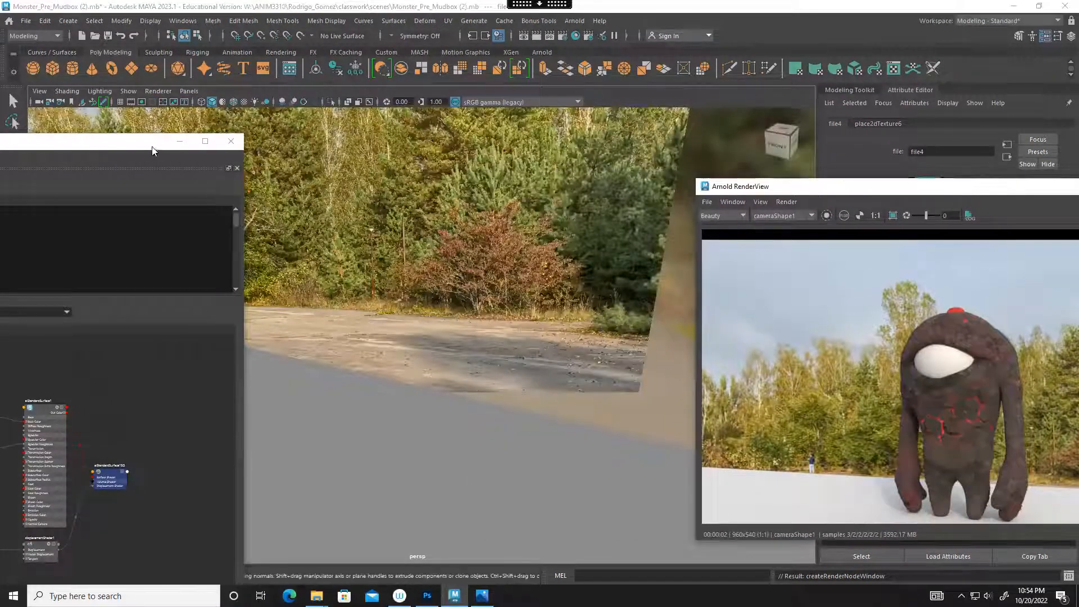
click(179, 141)
alt+drag(473, 306, 591, 321)
drag(930, 192, 590, 198)
Start the Arnold render and set the RenderView camera to perspShape.
click(836, 221)
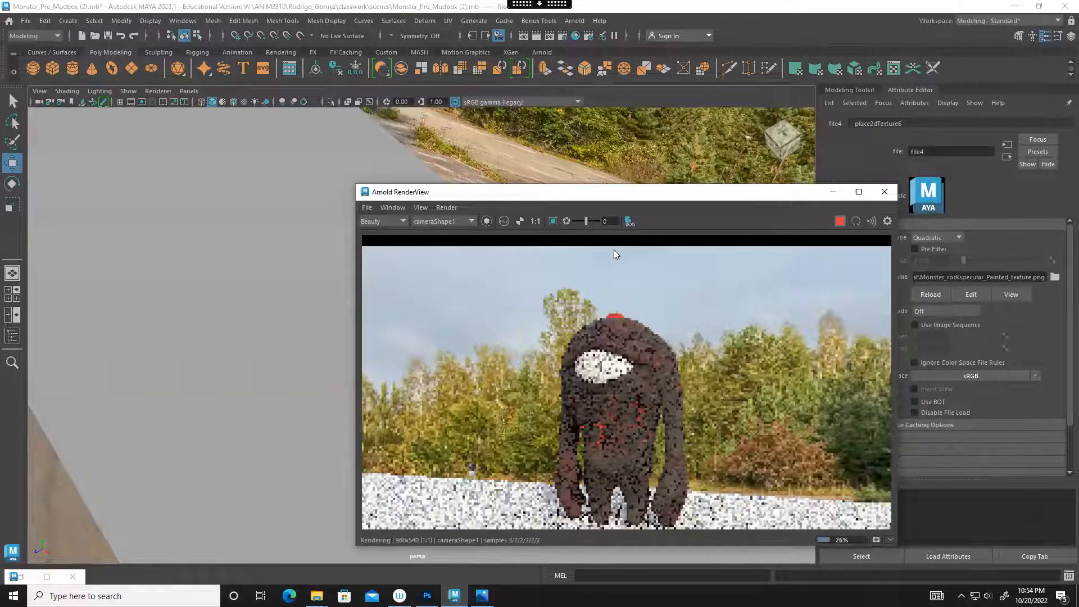
click(447, 209)
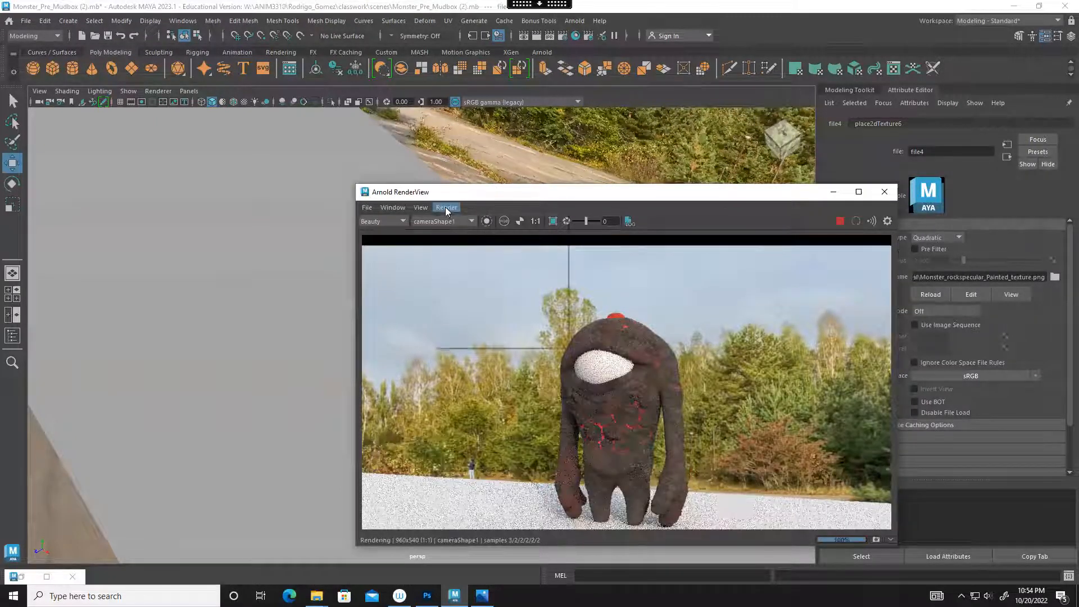
mouse_move(518, 314)
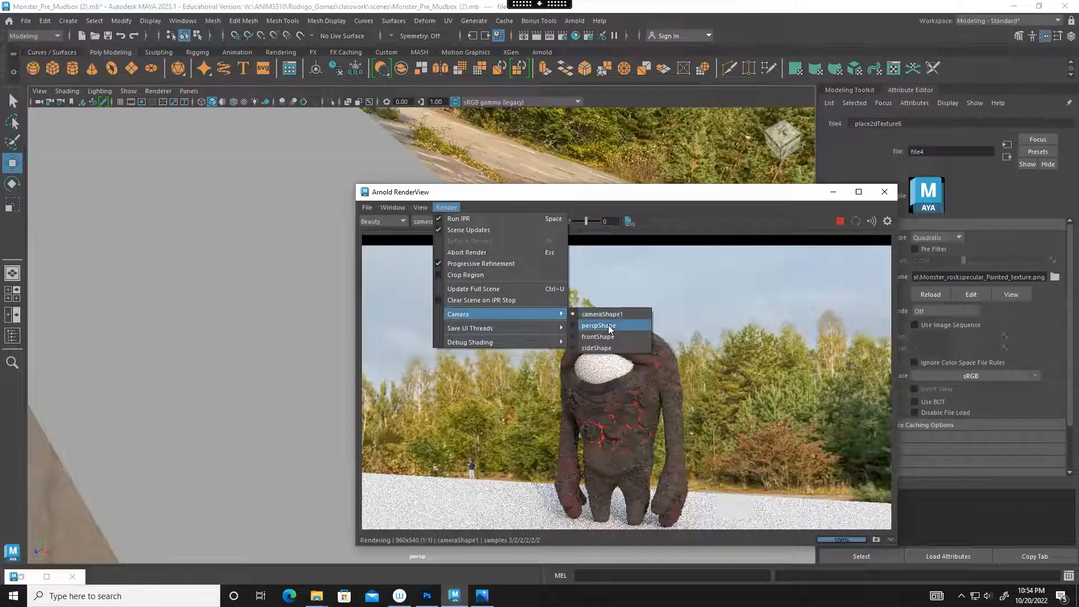
click(604, 325)
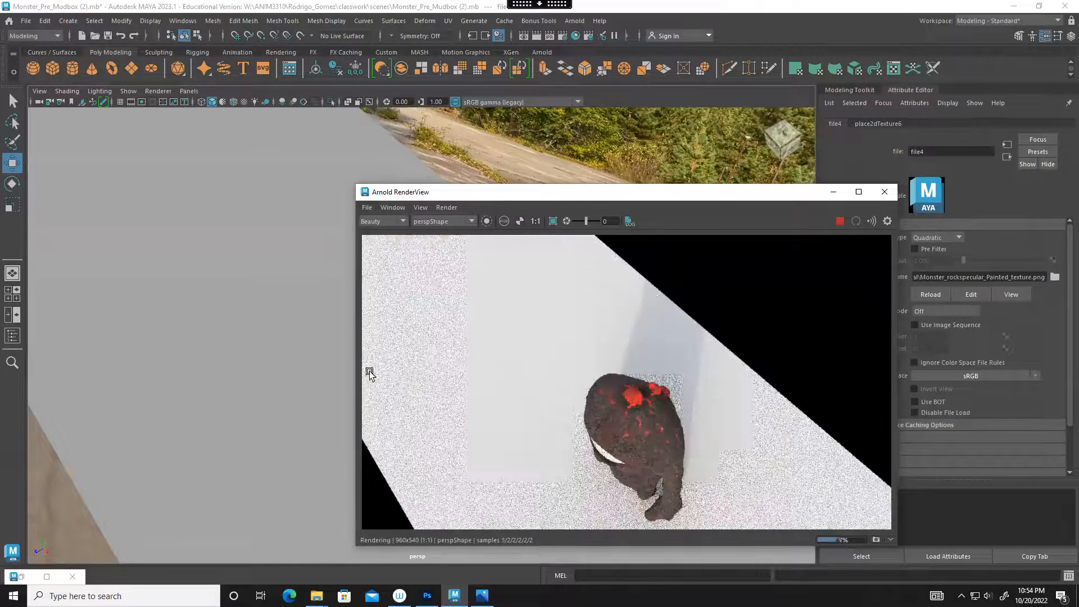
Frame the top of the monster's head closely in the render, stop it, and move the RenderView clear of the Attribute Editor.
alt+right_drag(304, 380, 464, 369)
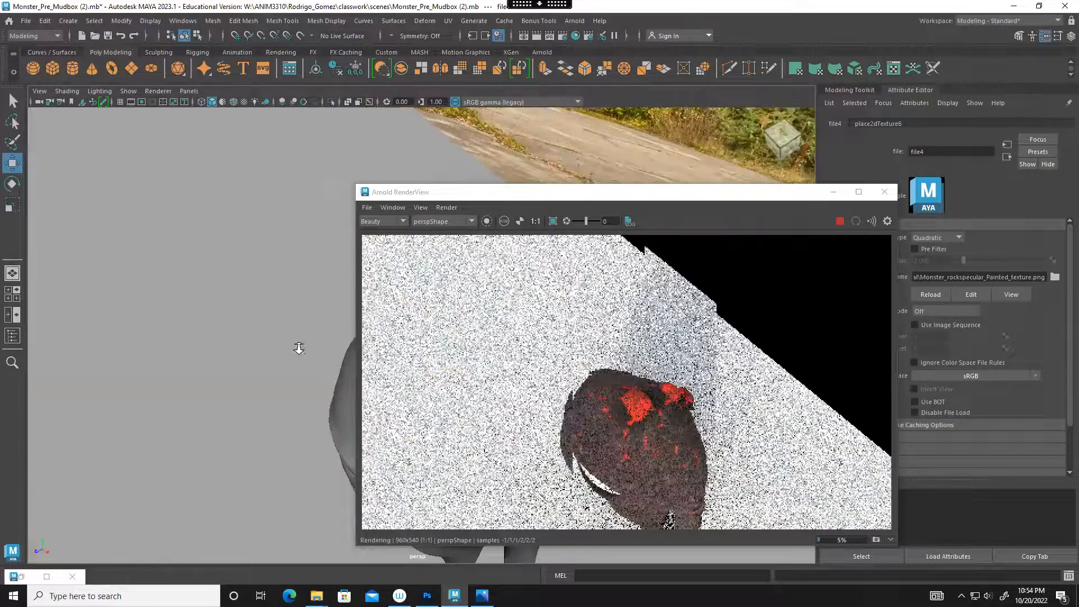
alt+middle_drag(233, 299, 190, 231)
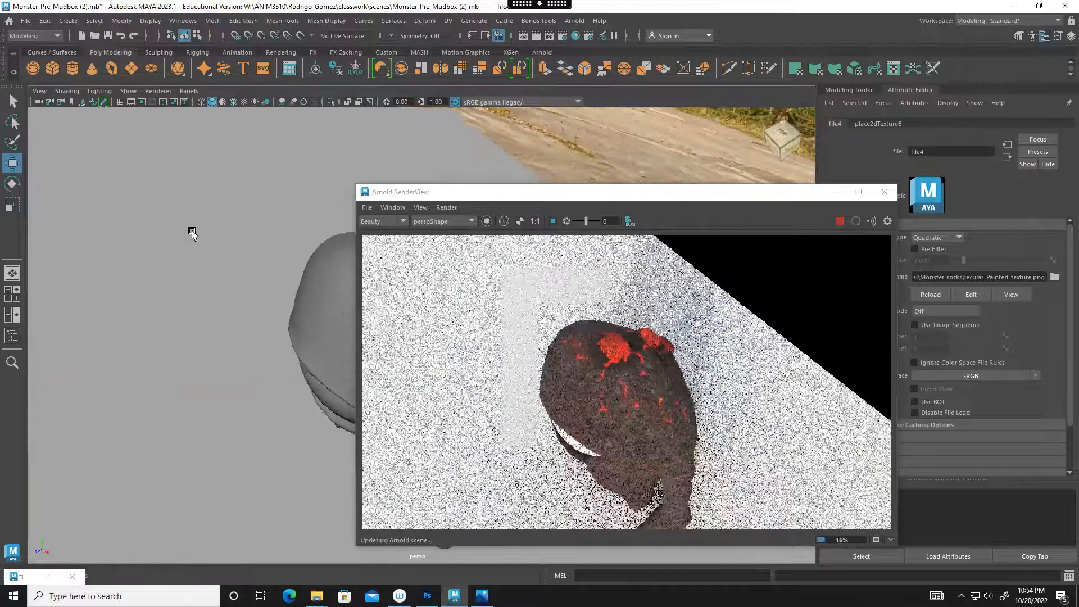
alt+right_drag(261, 302, 556, 288)
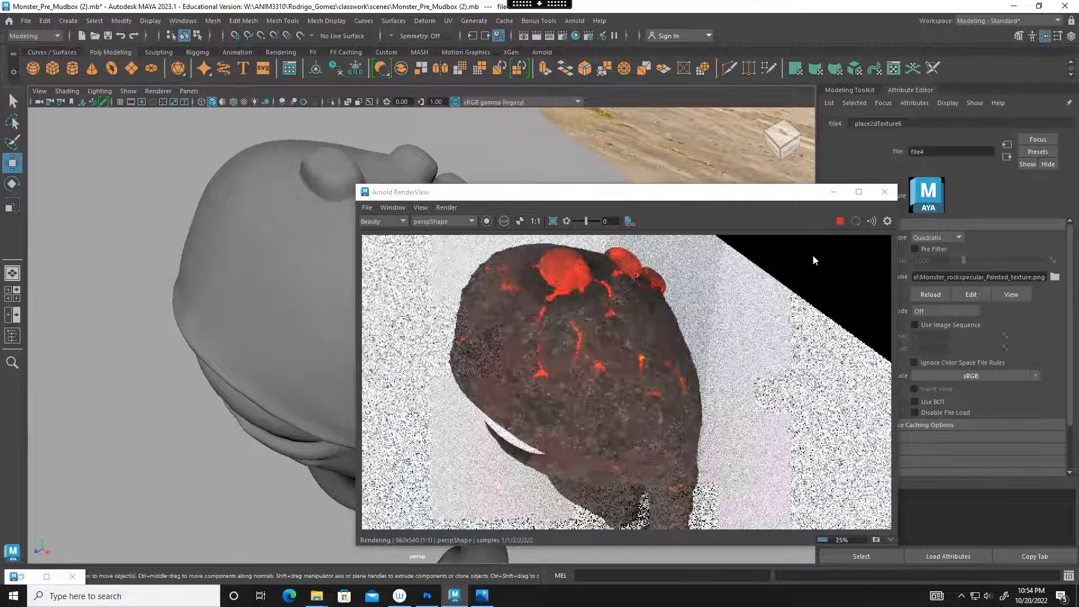
click(840, 221)
drag(721, 192, 359, 117)
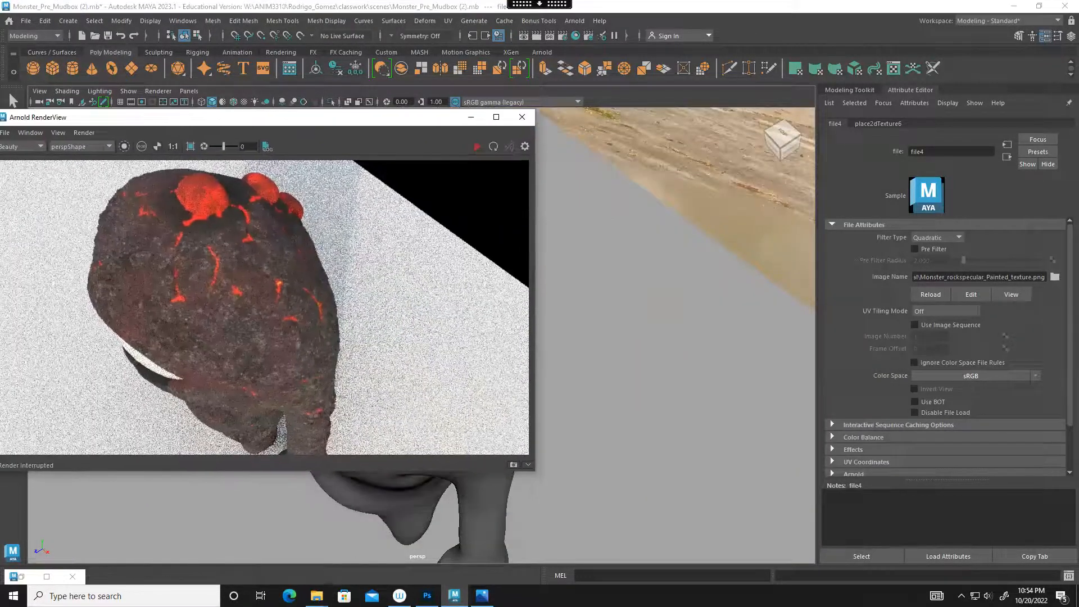
Restore the Hypershade, show the attributes of aiStandardSurface1, and move the graph window below the rendered head.
click(24, 578)
click(25, 578)
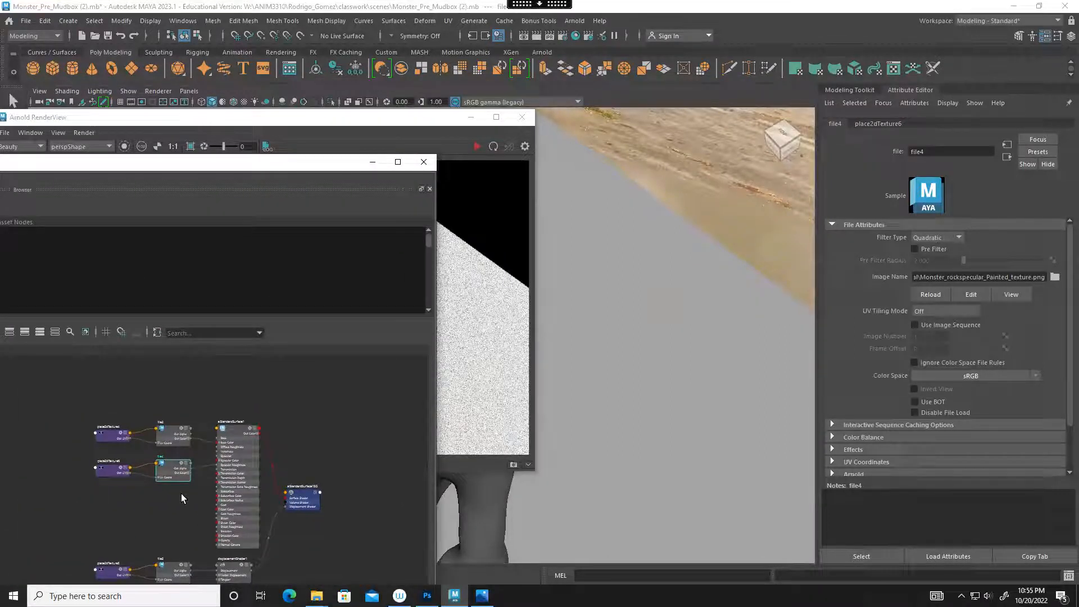
scroll(182, 498, up, 3)
click(284, 415)
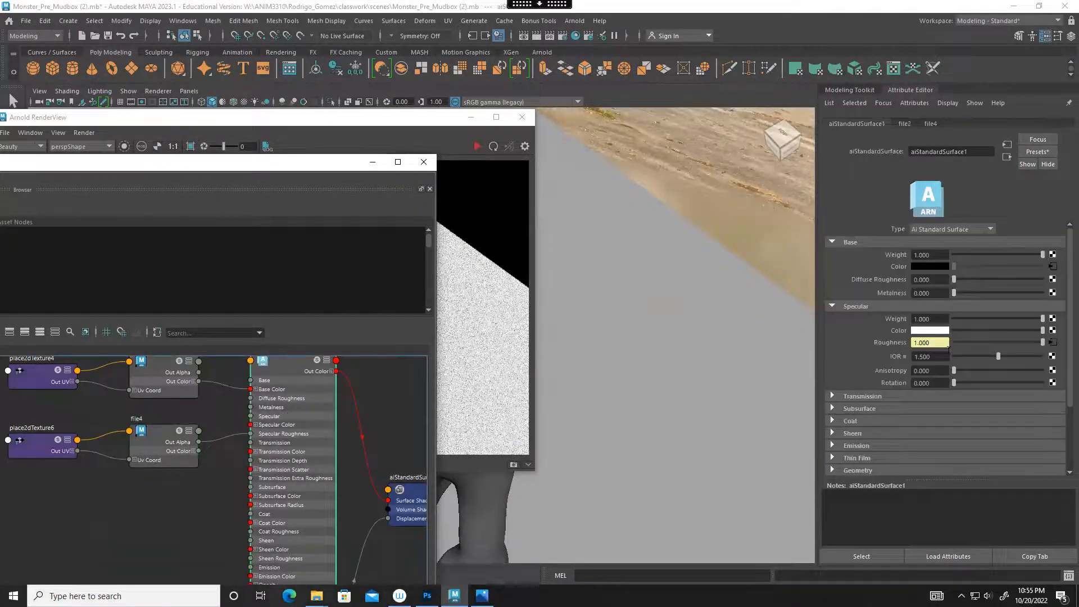
drag(304, 167, 230, 344)
Render the monster with aiStandardSurface1's specular IOR at 0, try 0.779, and set it to 1.130.
drag(997, 357, 971, 358)
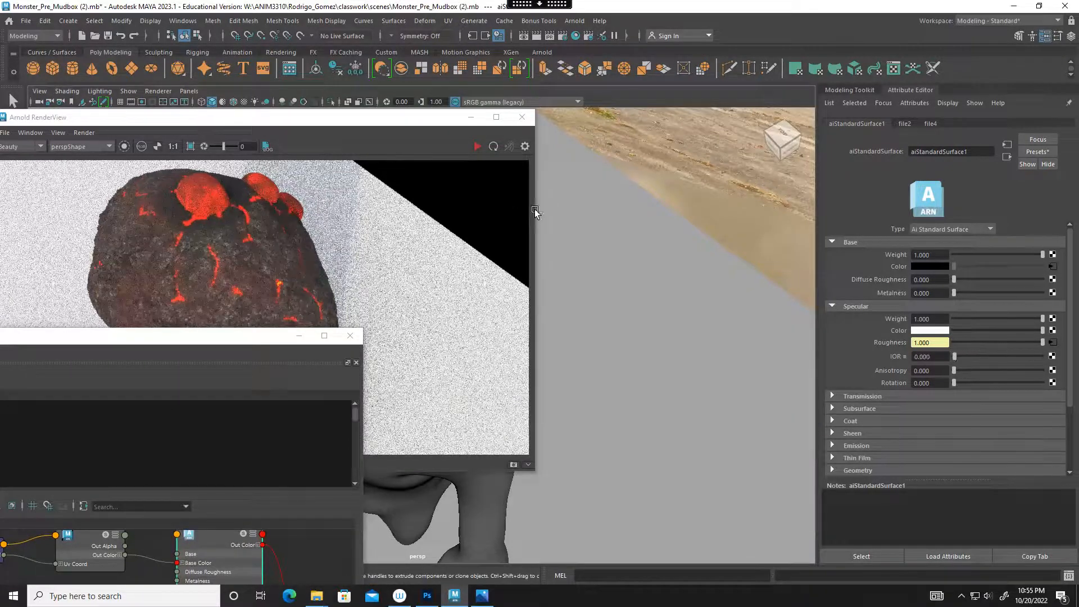
click(478, 147)
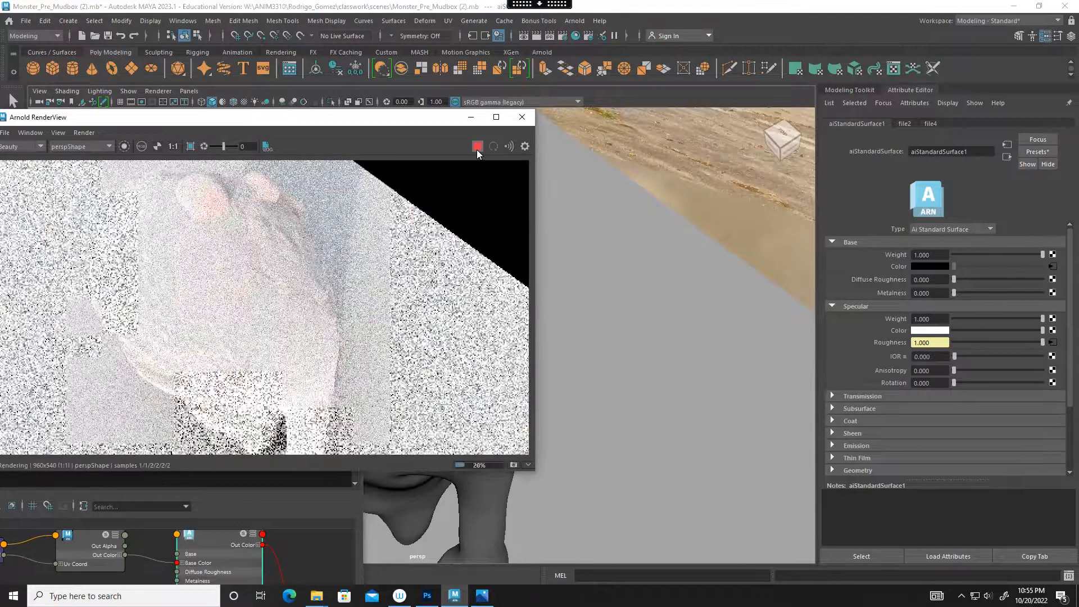
drag(965, 356, 976, 353)
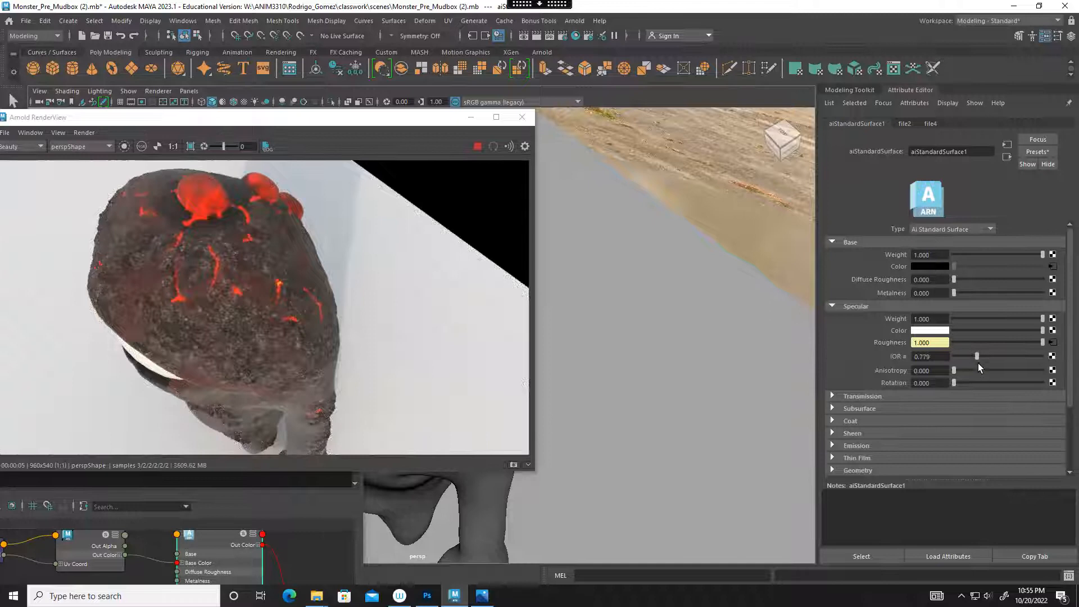
drag(978, 354, 986, 351)
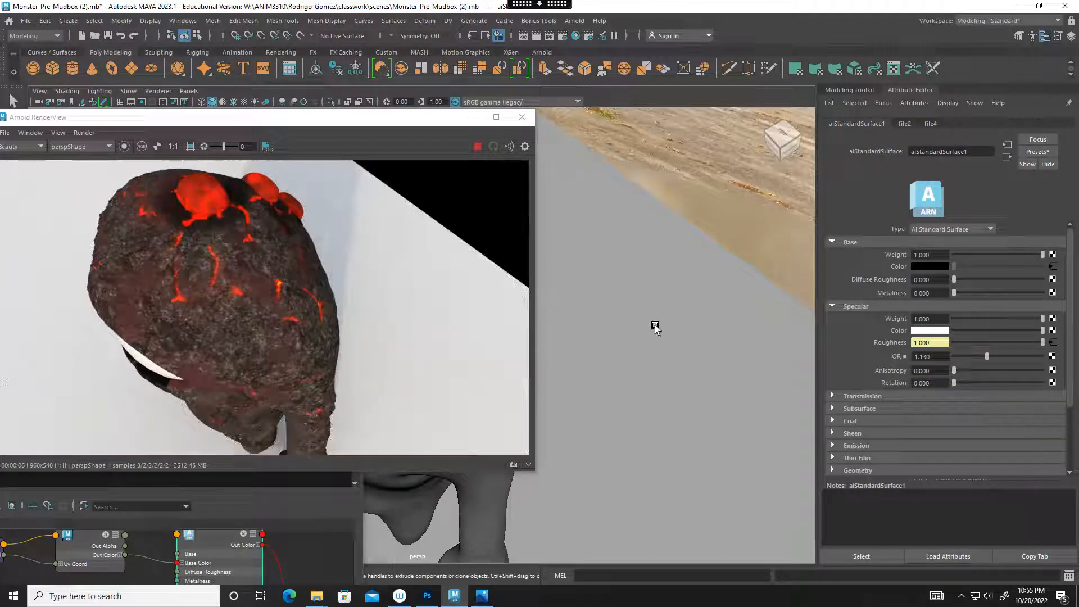
Examine the monster's front torso in the live render, and bring the Hypershade forward.
alt+drag(610, 310, 661, 272)
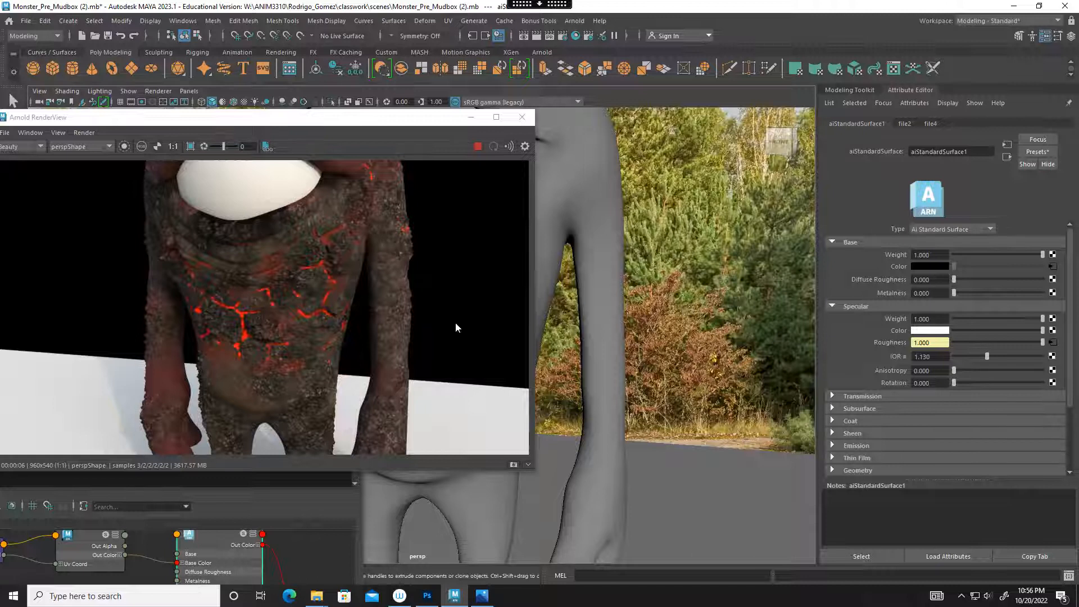
click(319, 555)
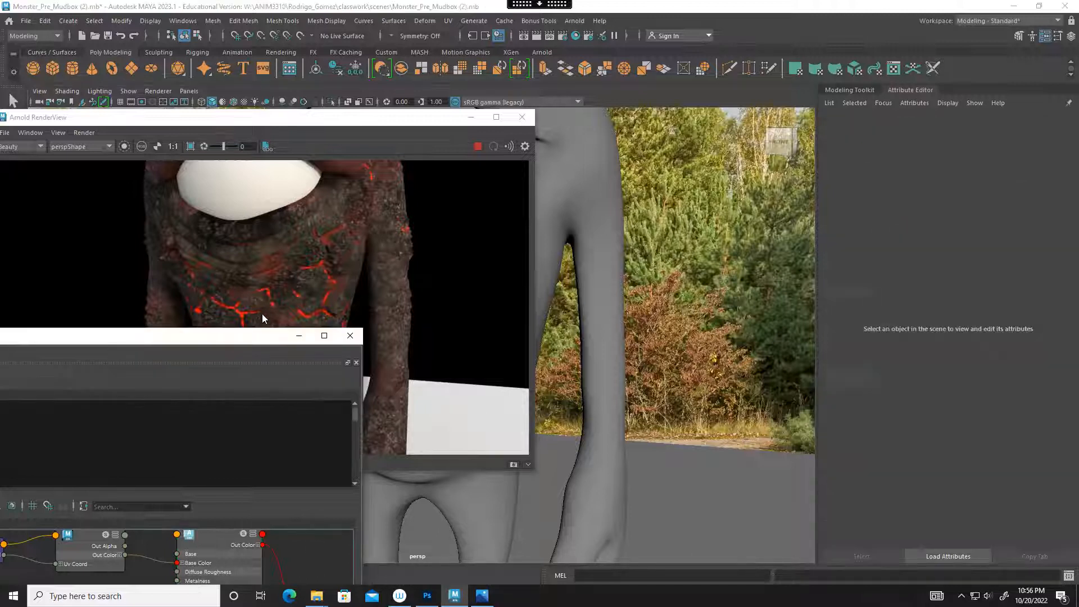
Move the Hypershade into full view and show the attributes of aiStandardSurface1.
drag(241, 340, 616, 265)
click(405, 124)
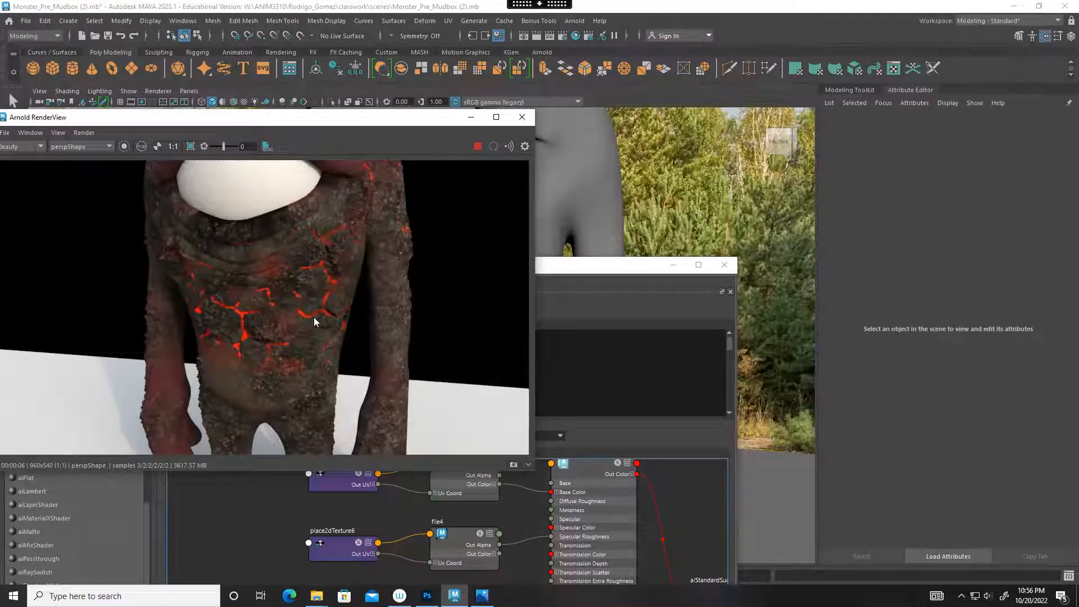
drag(573, 270, 648, 213)
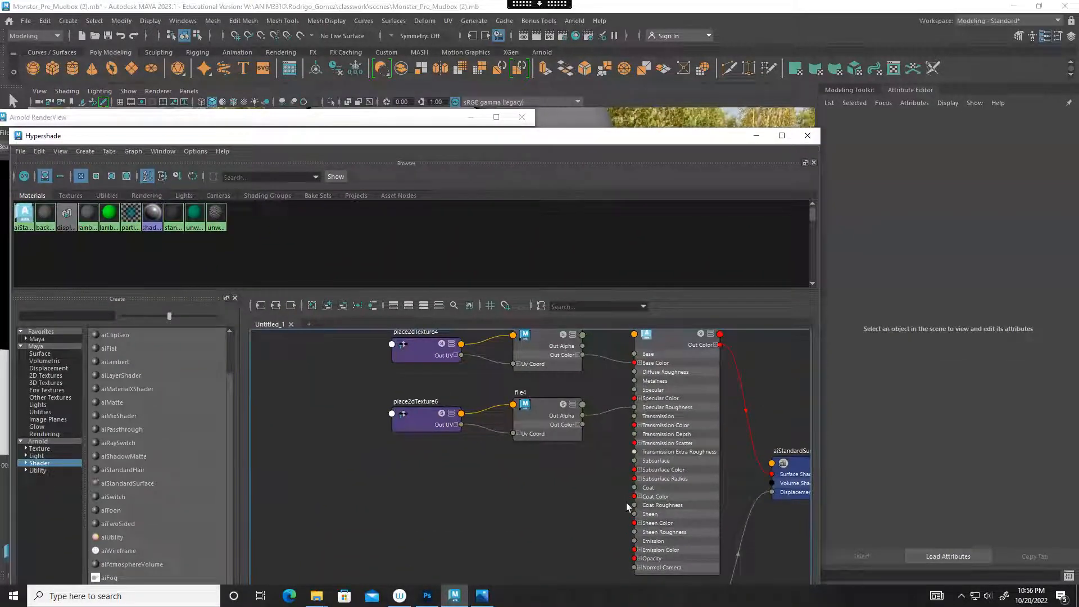
scroll(609, 480, down, 2)
click(666, 393)
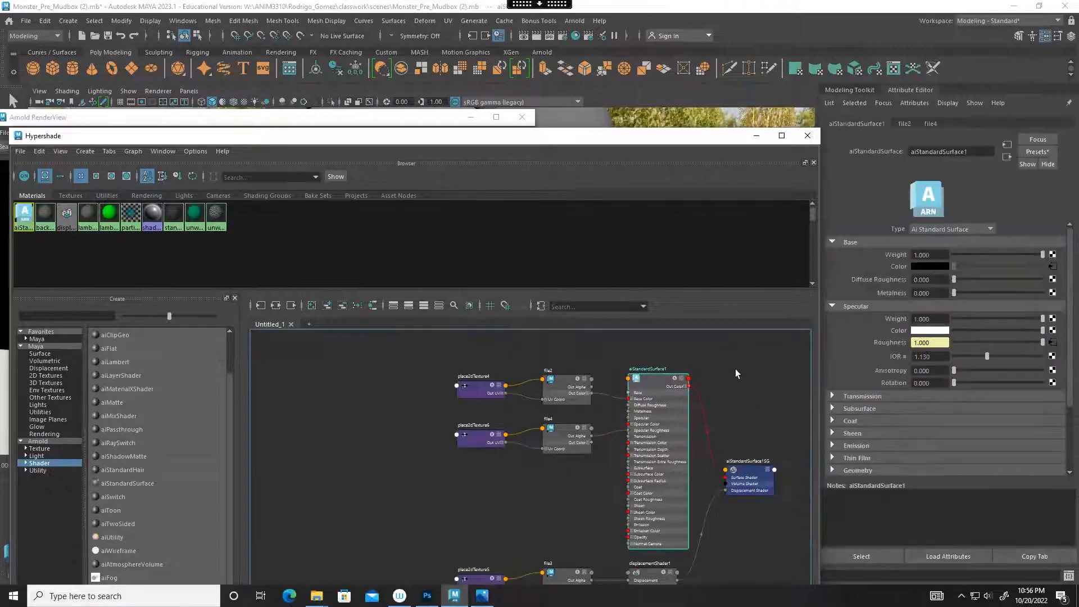
Connect a new File texture to aiStandardSurface1's emission color, and store a snapshot of the current render.
click(833, 446)
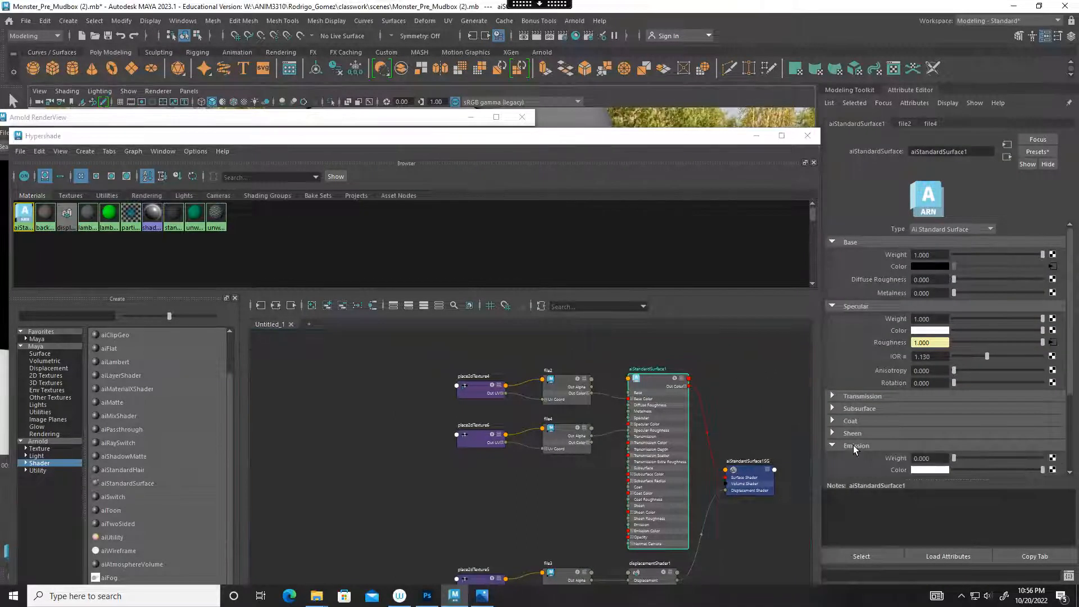
scroll(853, 445, down, 3)
click(1053, 403)
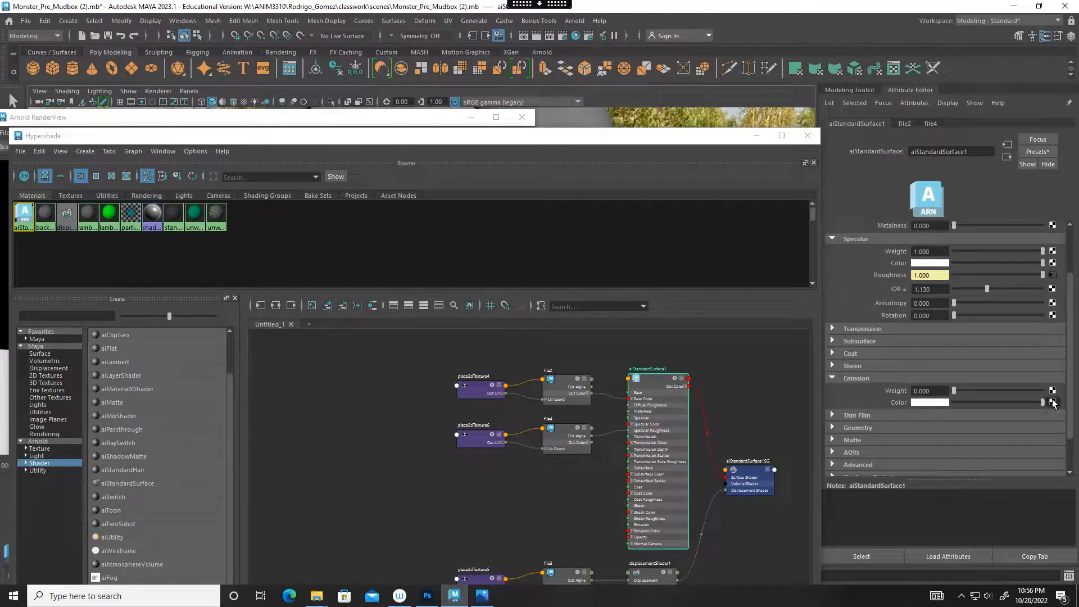
click(453, 296)
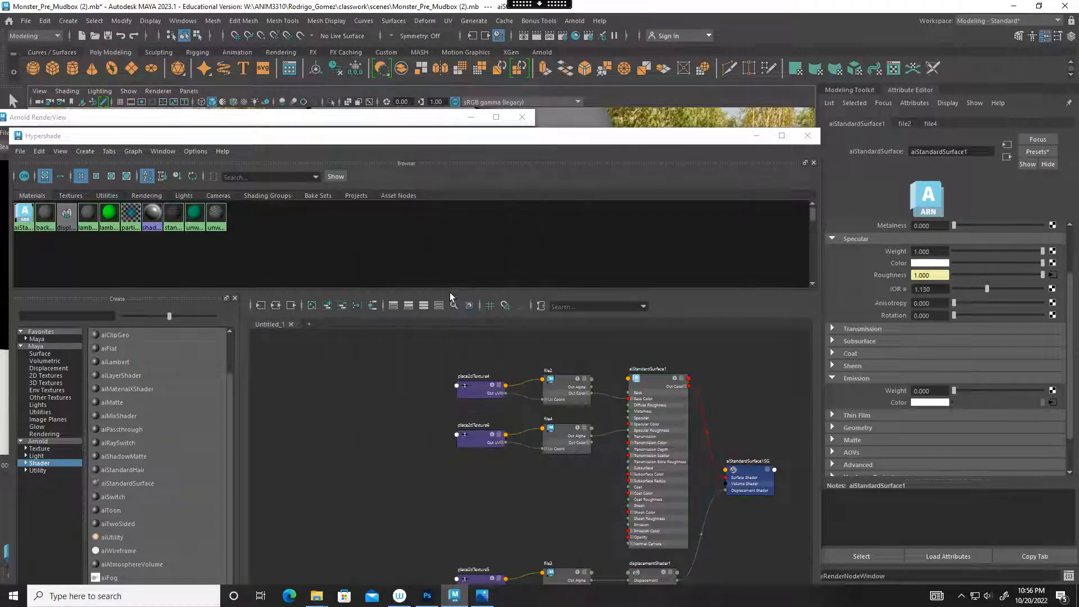
click(351, 119)
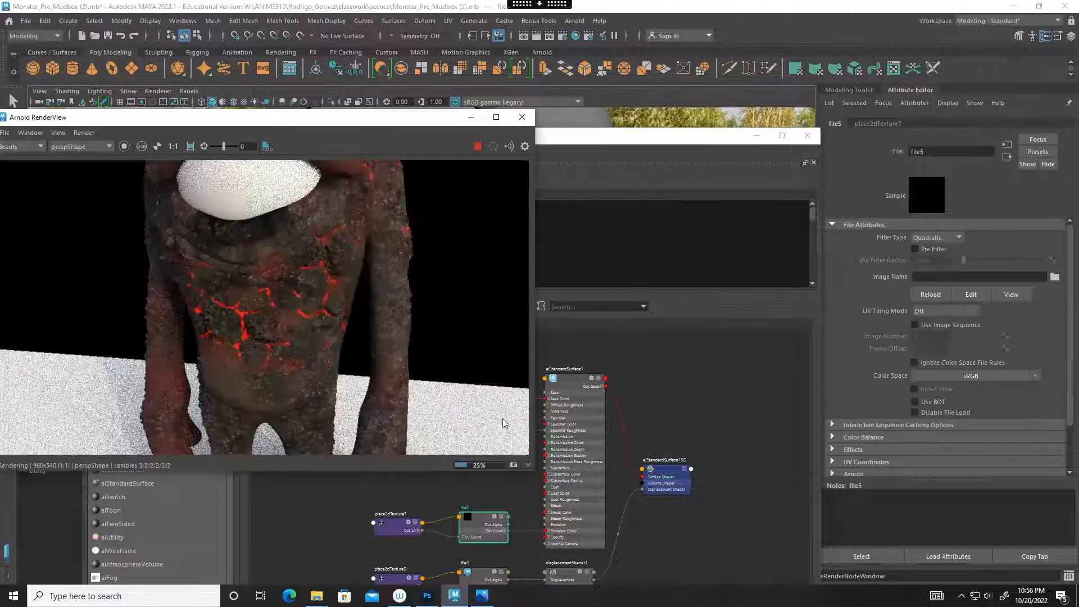
click(513, 465)
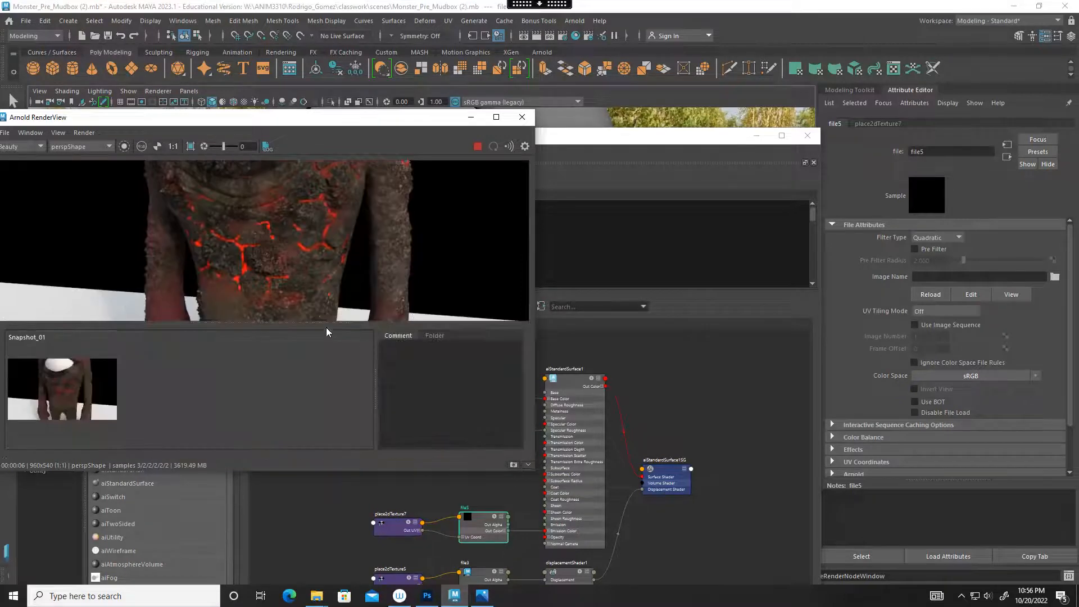
Load Monster_rockincandescenece_Painted_texture.png from the Hyperreal folder into the file5 texture node.
click(544, 422)
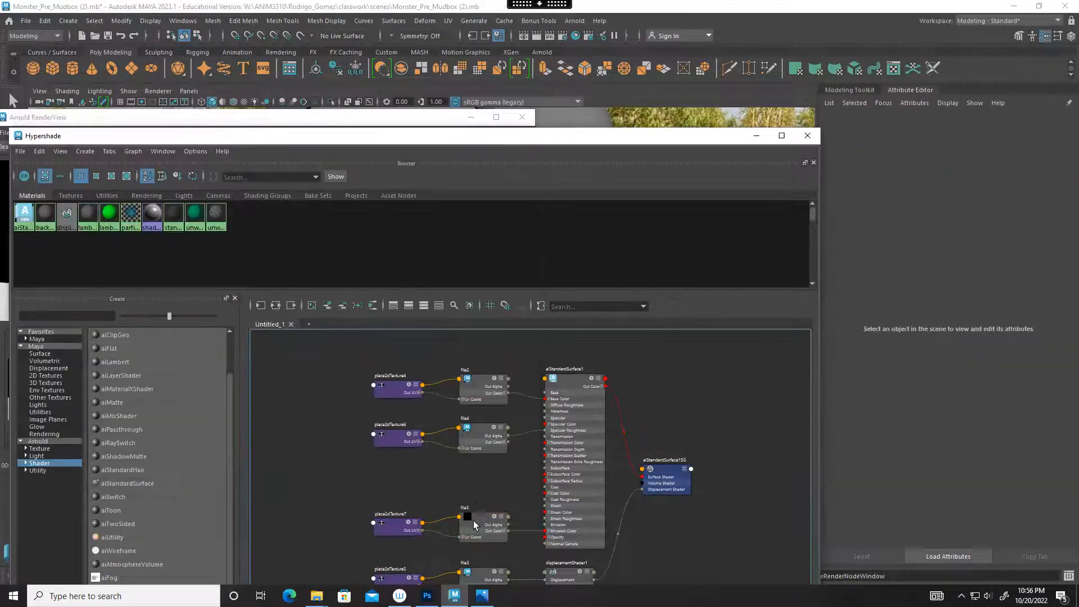
click(1055, 277)
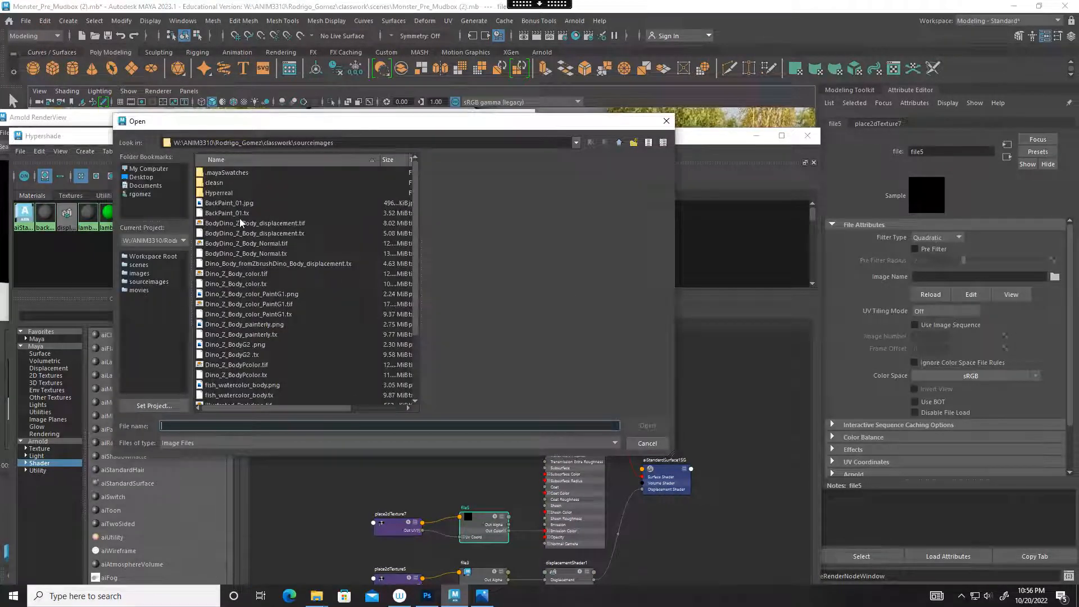
double_click(222, 193)
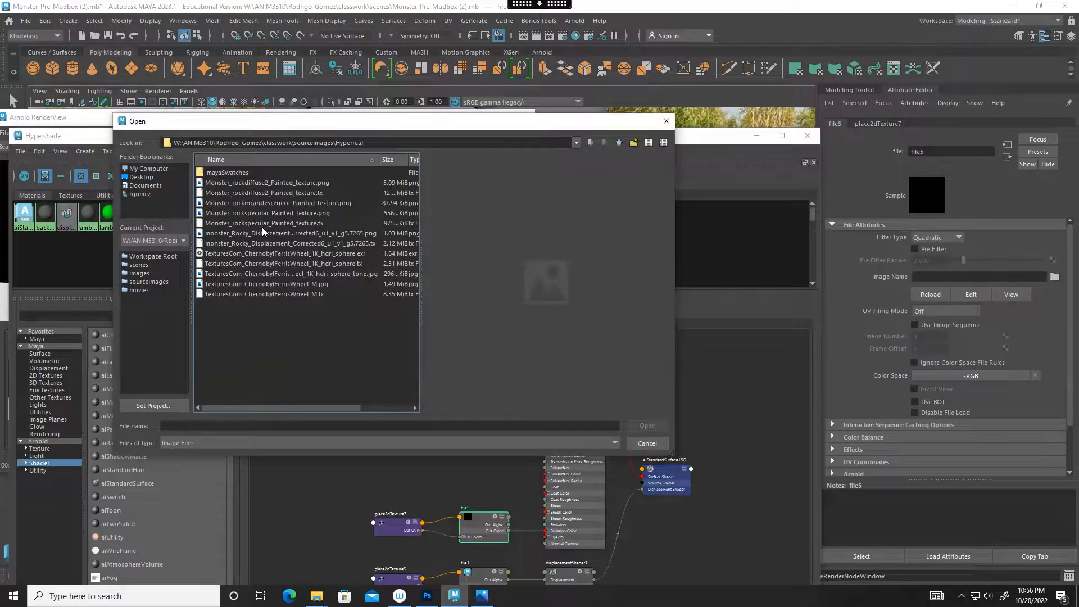
click(265, 204)
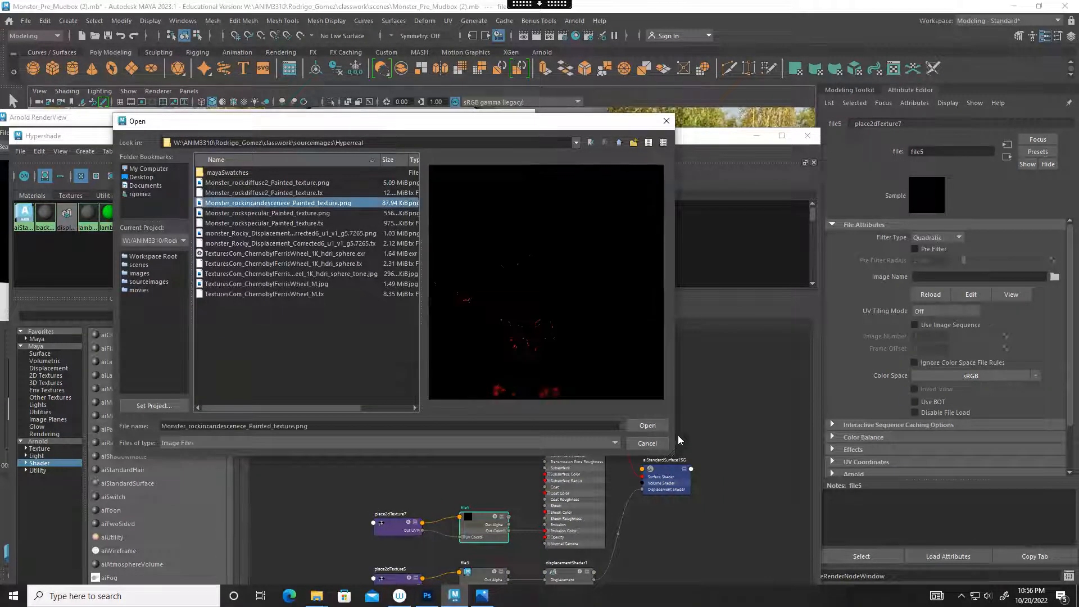
click(651, 429)
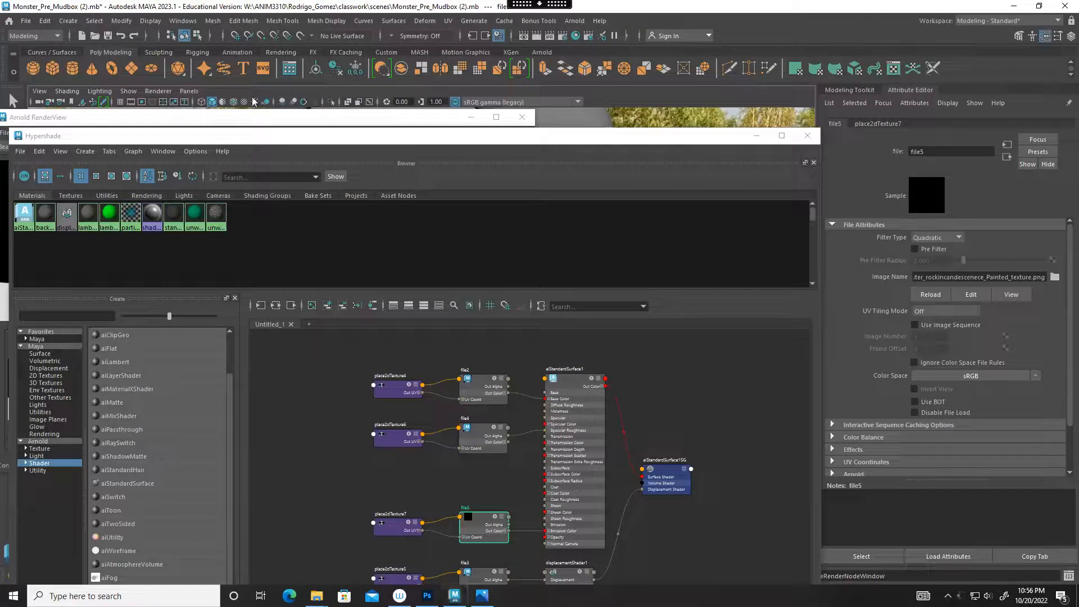
Store a second snapshot of the render and compare it repeatedly with Snapshot_01.
click(257, 120)
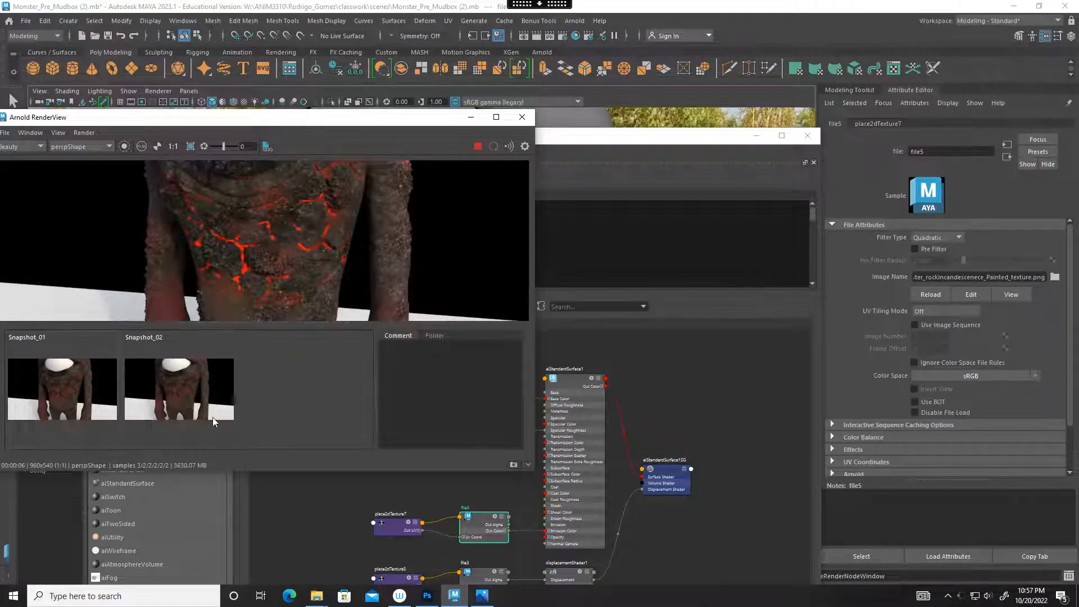
click(90, 401)
click(178, 386)
click(86, 384)
click(171, 386)
click(72, 389)
click(171, 397)
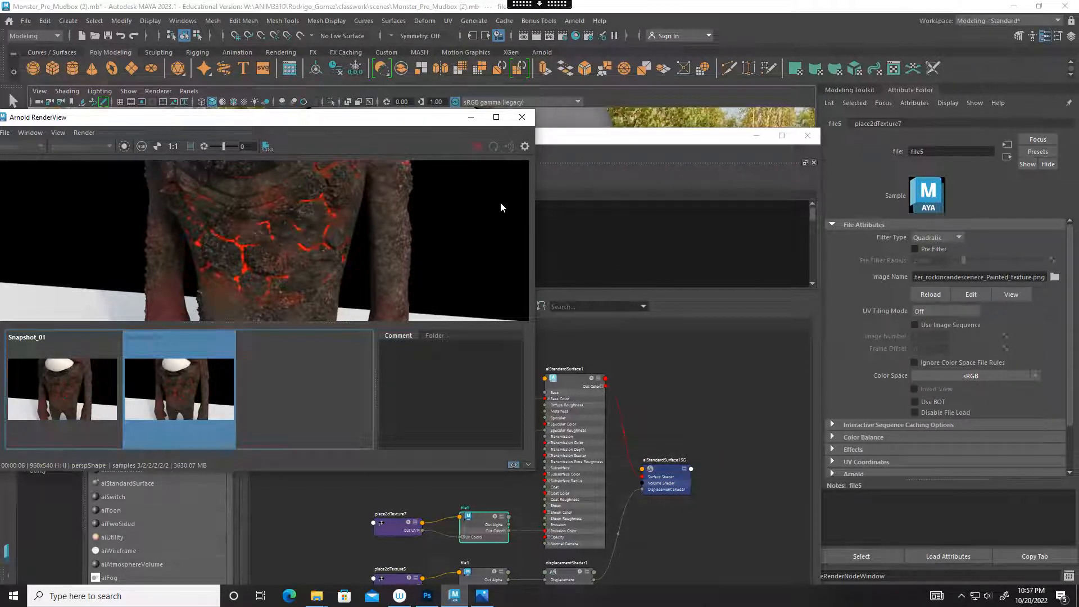
Set the emission weight of aiStandardSurface1 to 1.000.
click(655, 381)
click(564, 465)
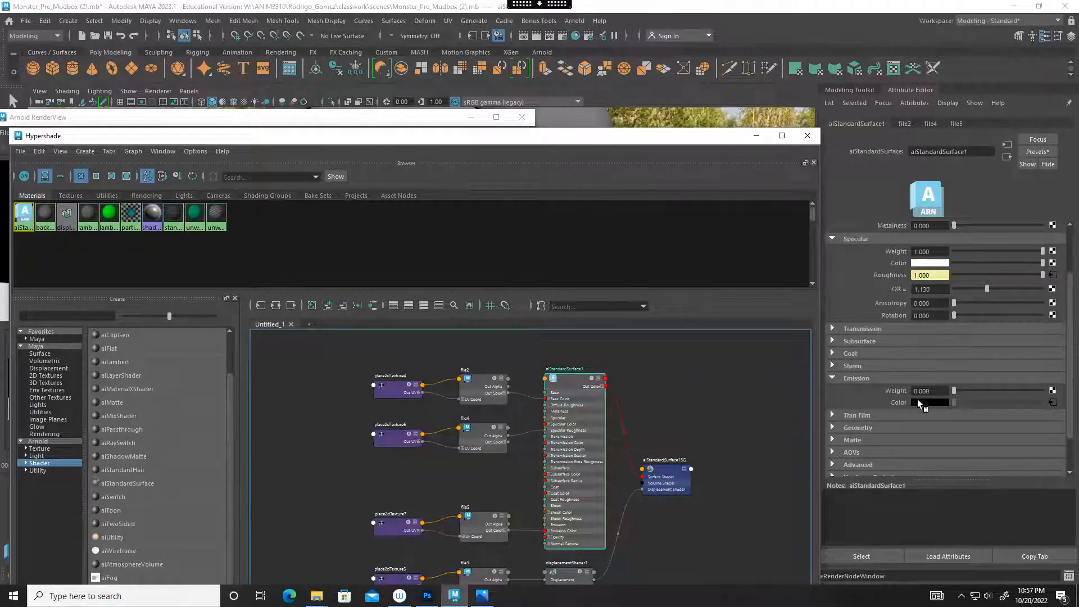
drag(954, 390, 1044, 391)
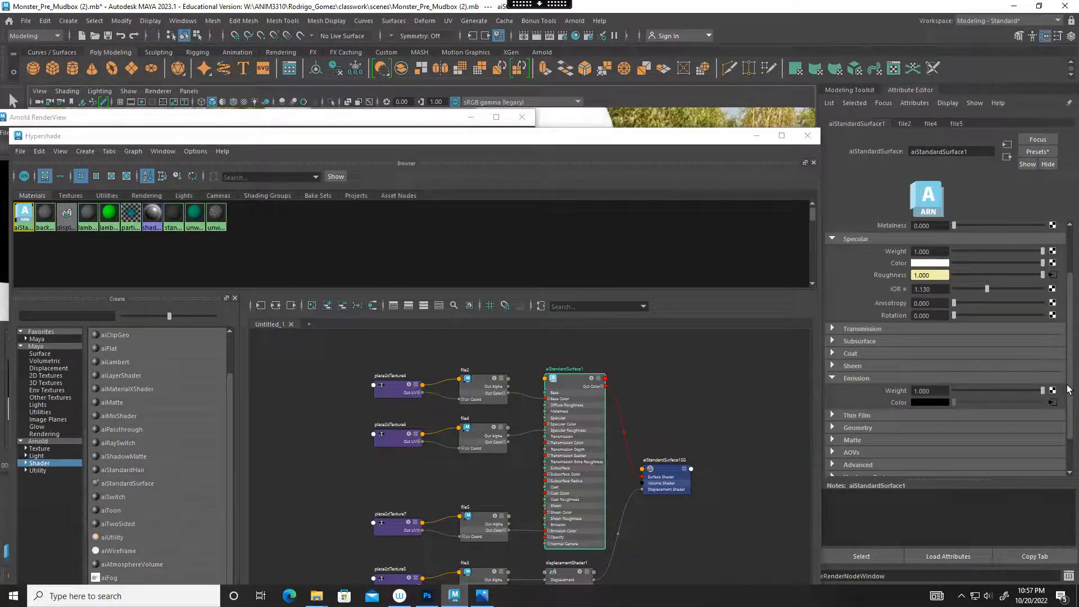
Bring the RenderView forward and compare Snapshot_01 with Snapshot_02 again.
click(366, 116)
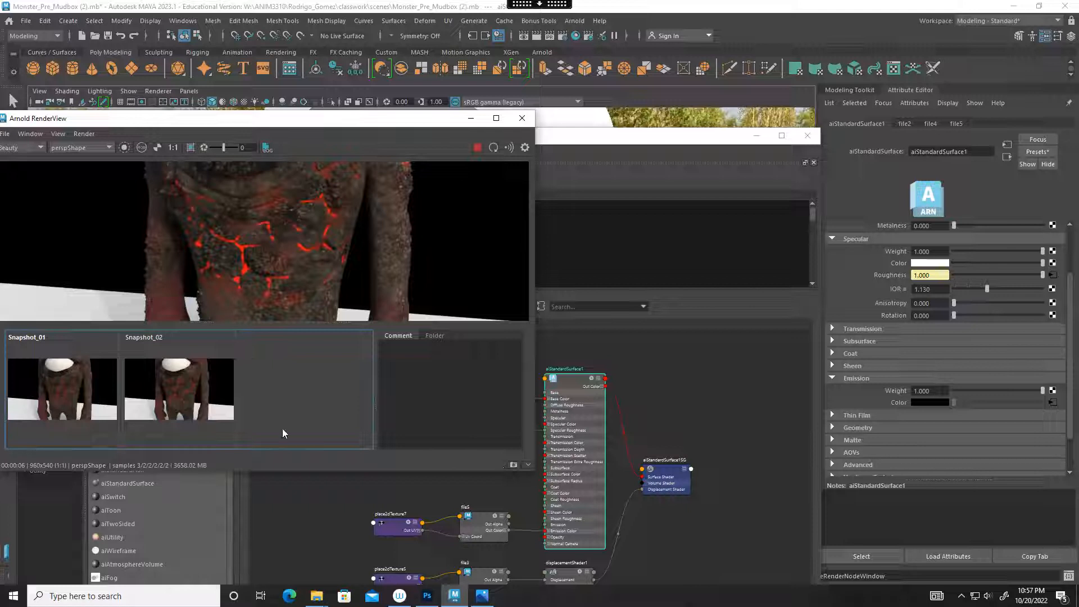
click(68, 395)
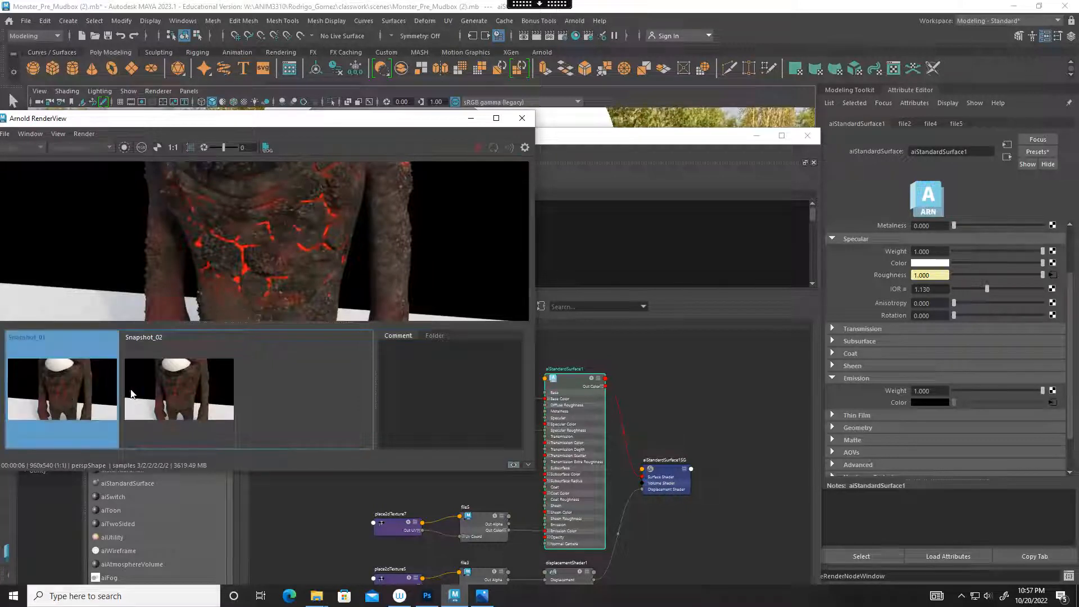
click(176, 385)
click(86, 389)
click(173, 386)
click(85, 388)
click(180, 386)
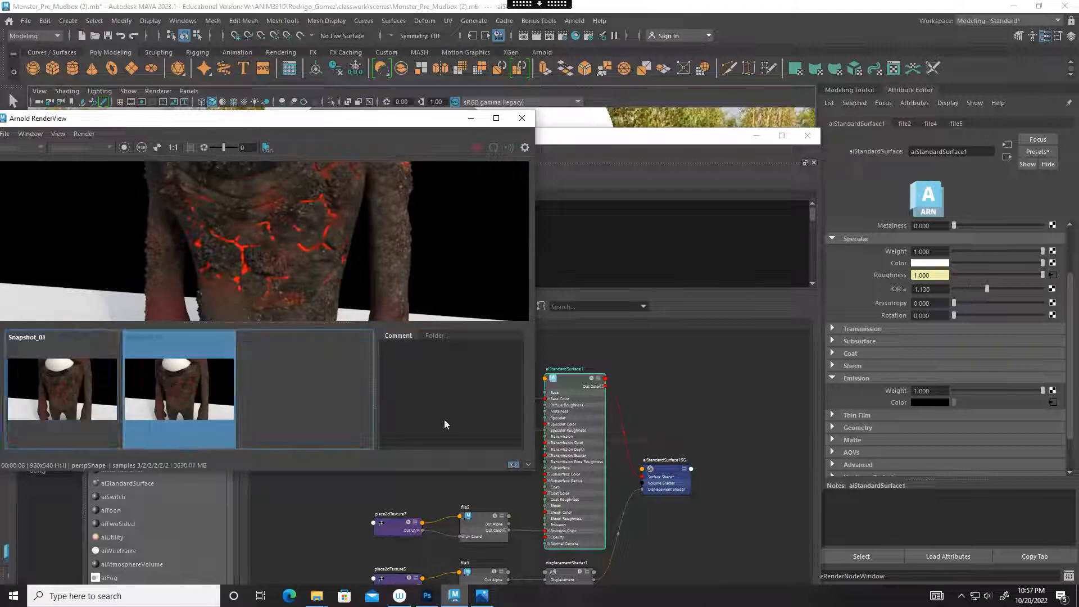
Store a third snapshot of the live render and compare the torso's cracks in Snapshot_02 and Snapshot_03.
click(513, 466)
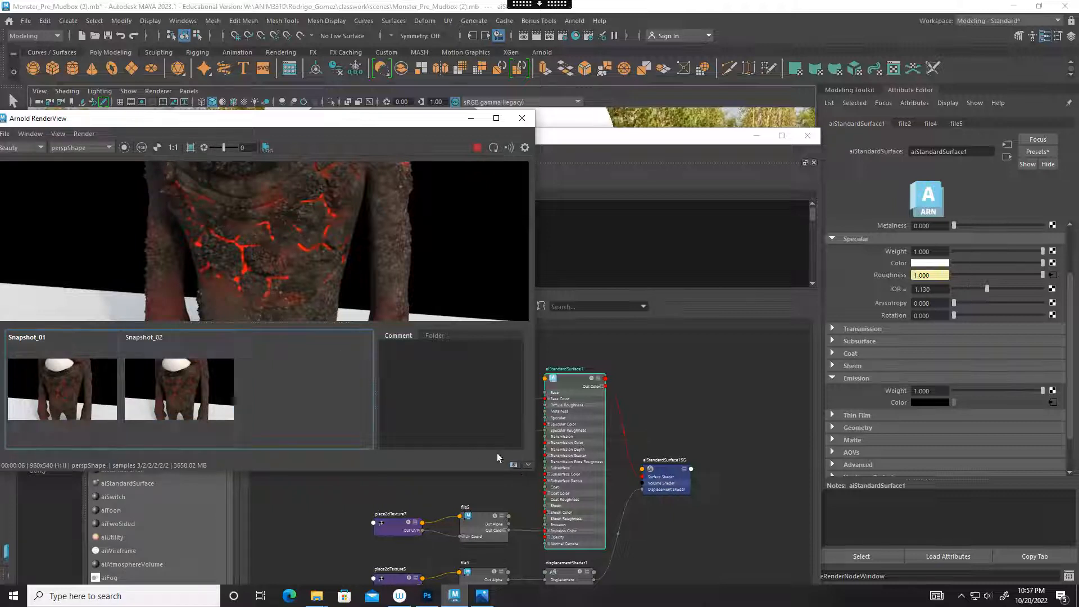
click(513, 464)
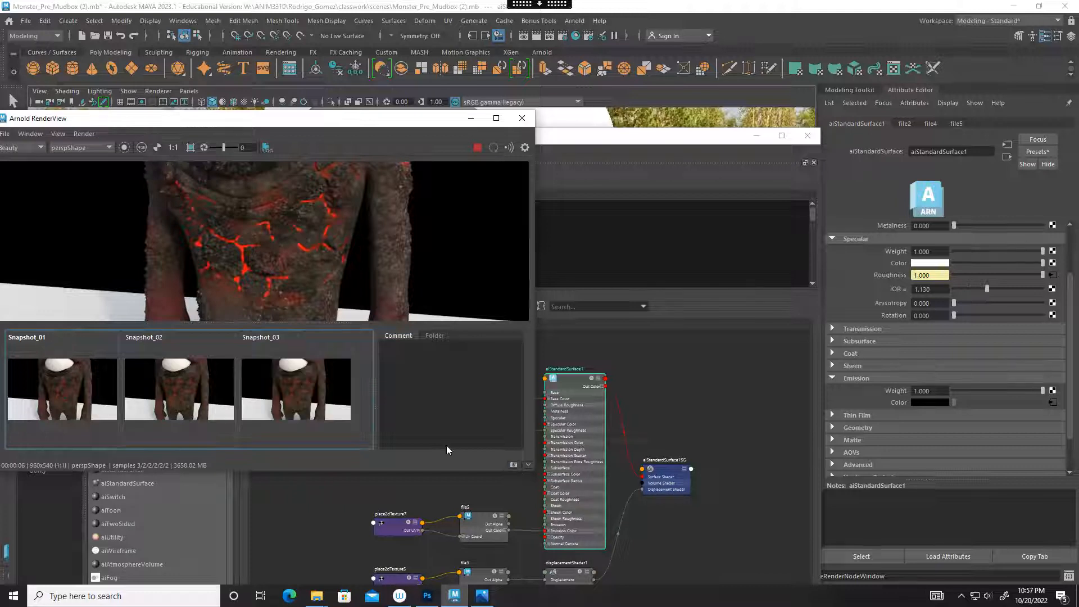
click(195, 385)
click(258, 390)
click(194, 386)
click(267, 393)
click(191, 393)
click(253, 402)
click(191, 394)
click(268, 402)
click(180, 393)
click(253, 401)
click(180, 393)
click(248, 403)
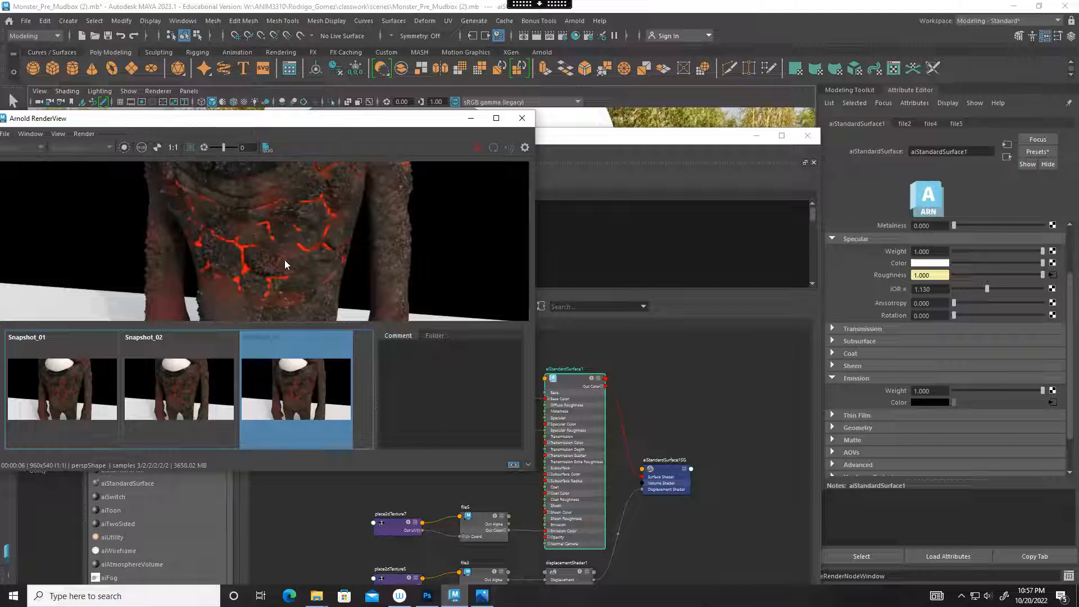
Minimize the RenderView and Hypershade, and look through camera1 in the viewport.
click(471, 118)
click(757, 135)
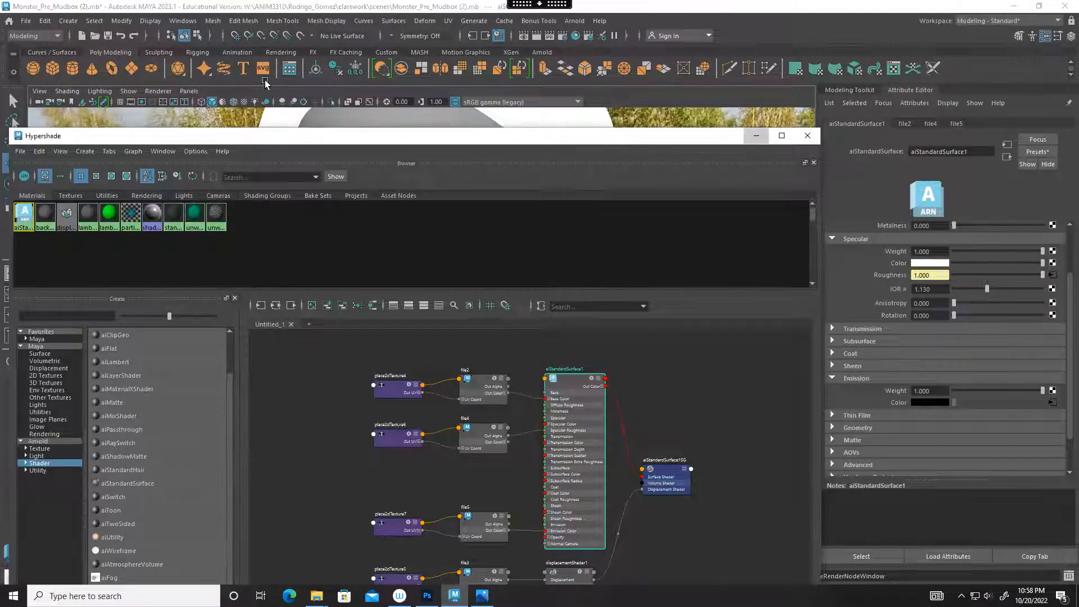
click(192, 91)
mouse_move(270, 103)
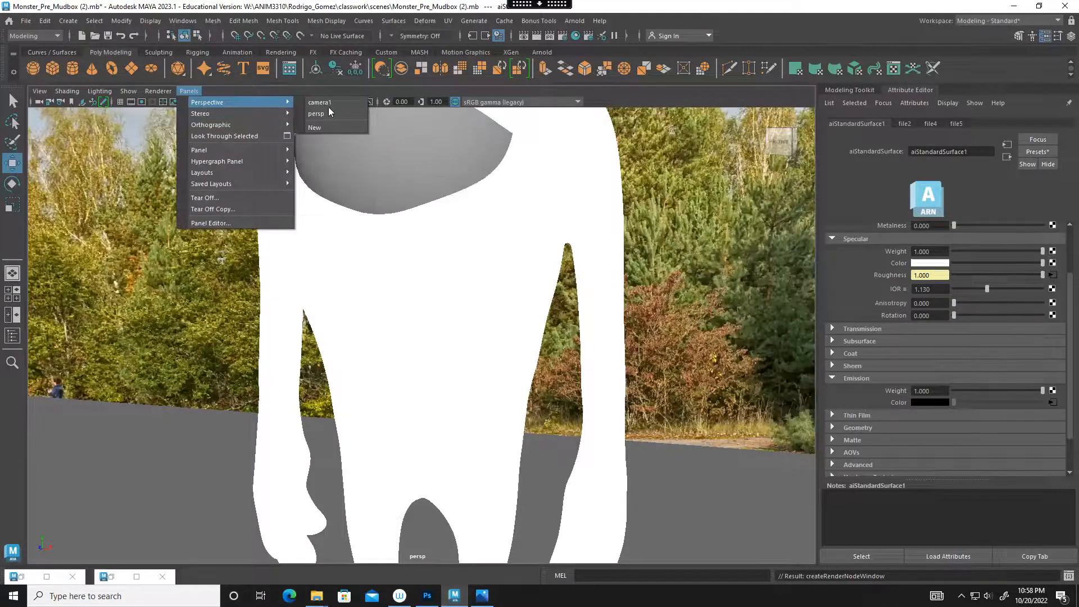
click(324, 103)
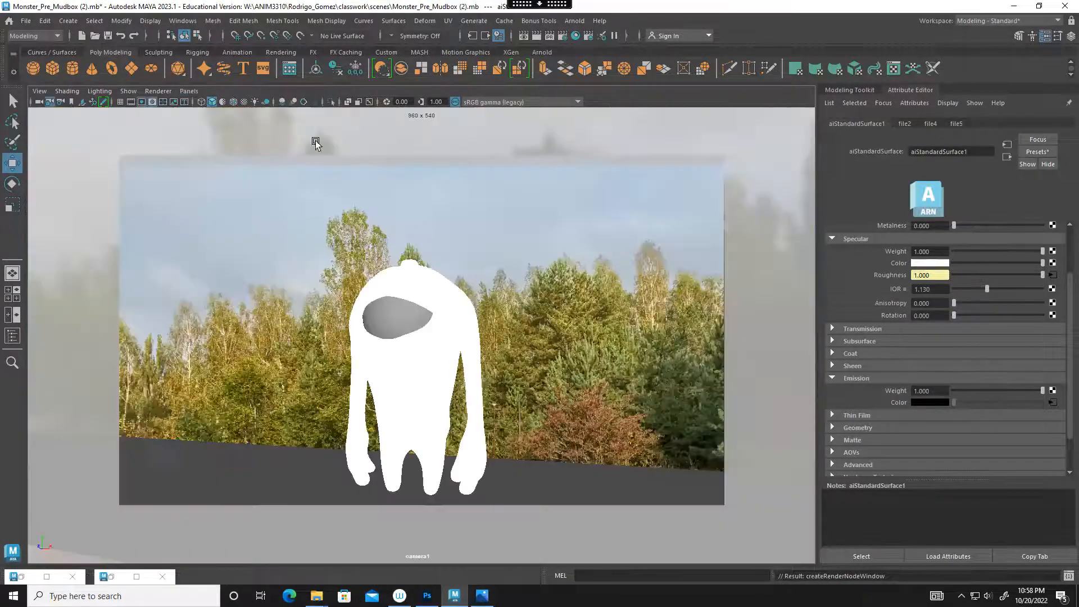
Restore the Arnold RenderView, stop its live render, and hide the snapshot list.
double_click(111, 575)
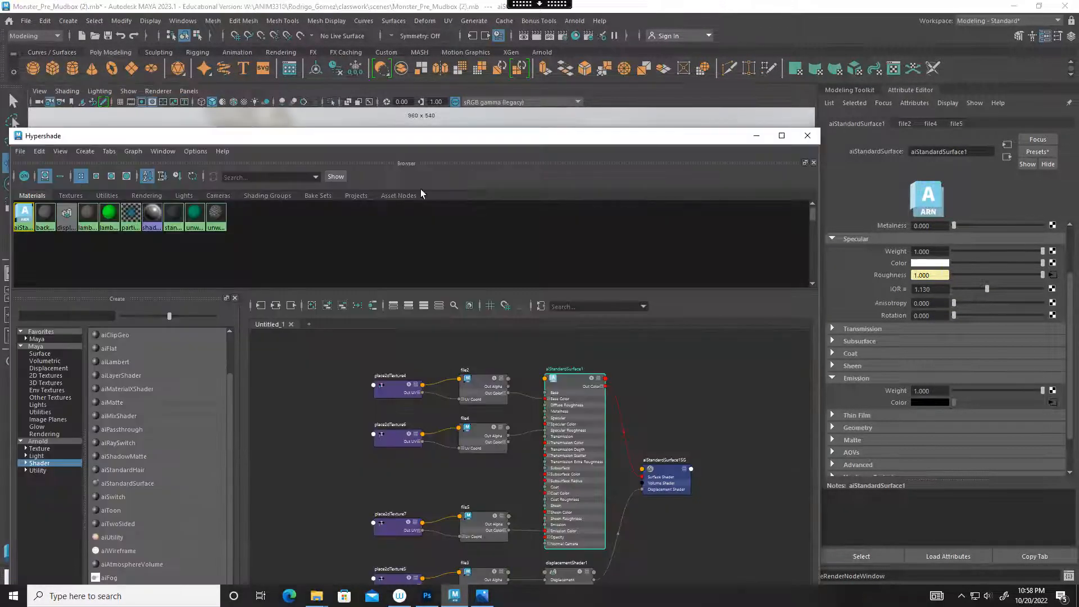
click(757, 135)
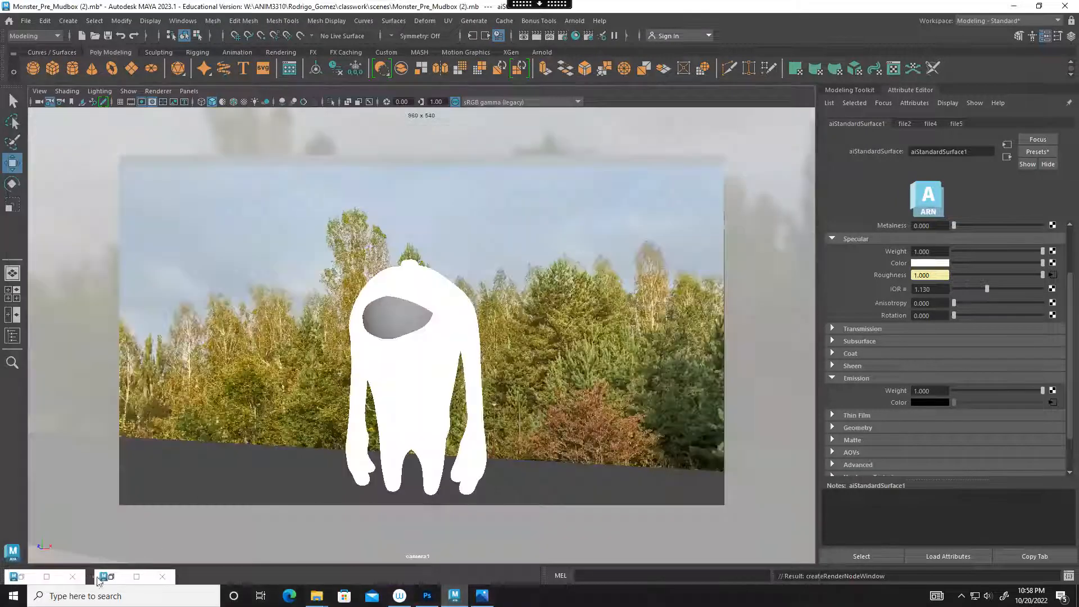
double_click(27, 579)
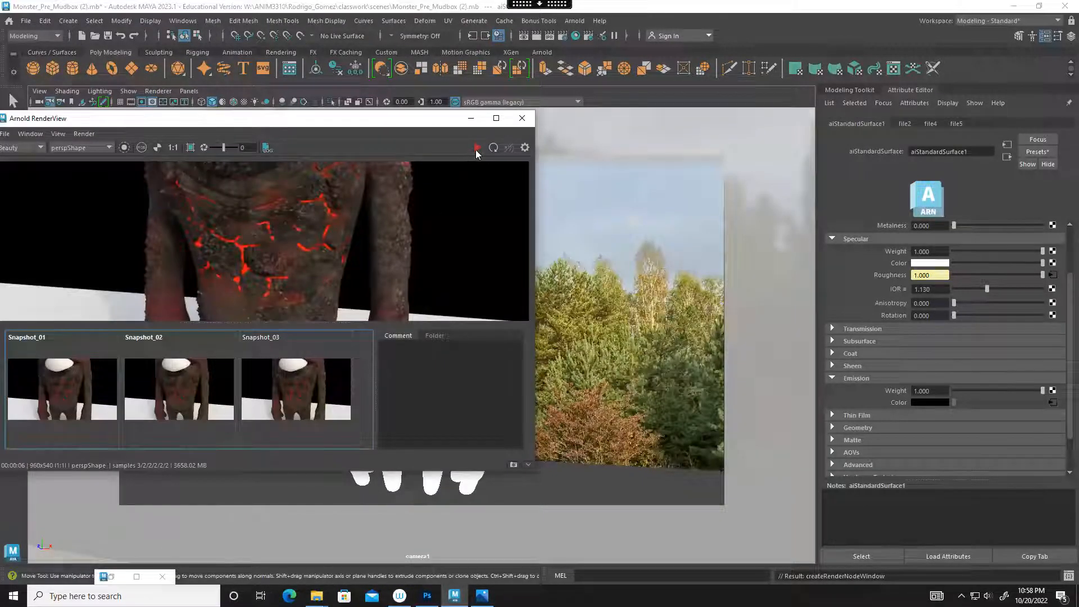
click(527, 464)
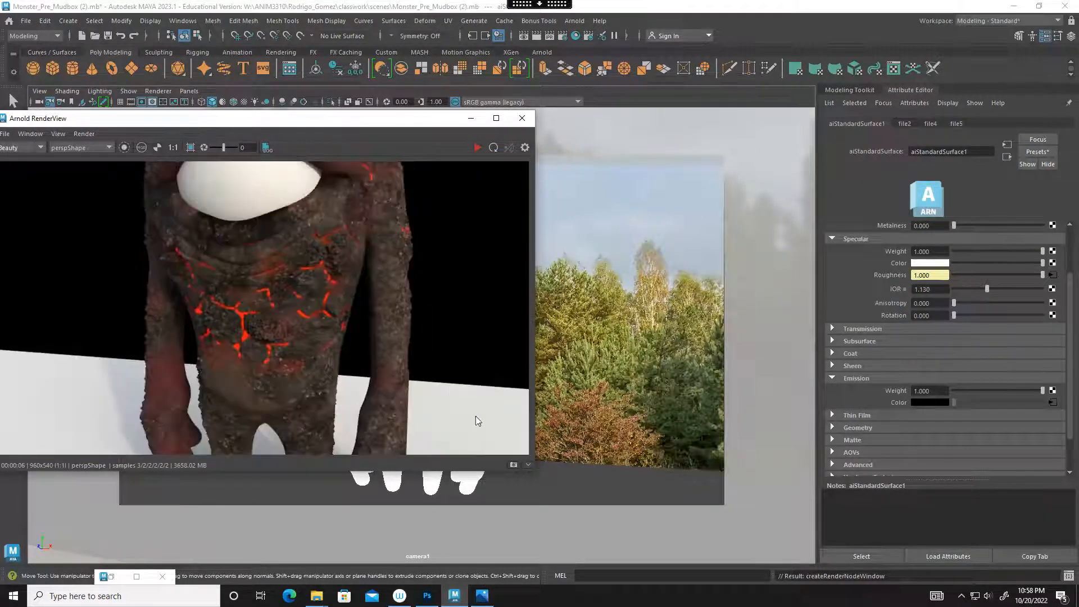
Render the monster live through cameraShape1 and enlarge the RenderView to fit the whole image.
click(84, 134)
mouse_move(113, 239)
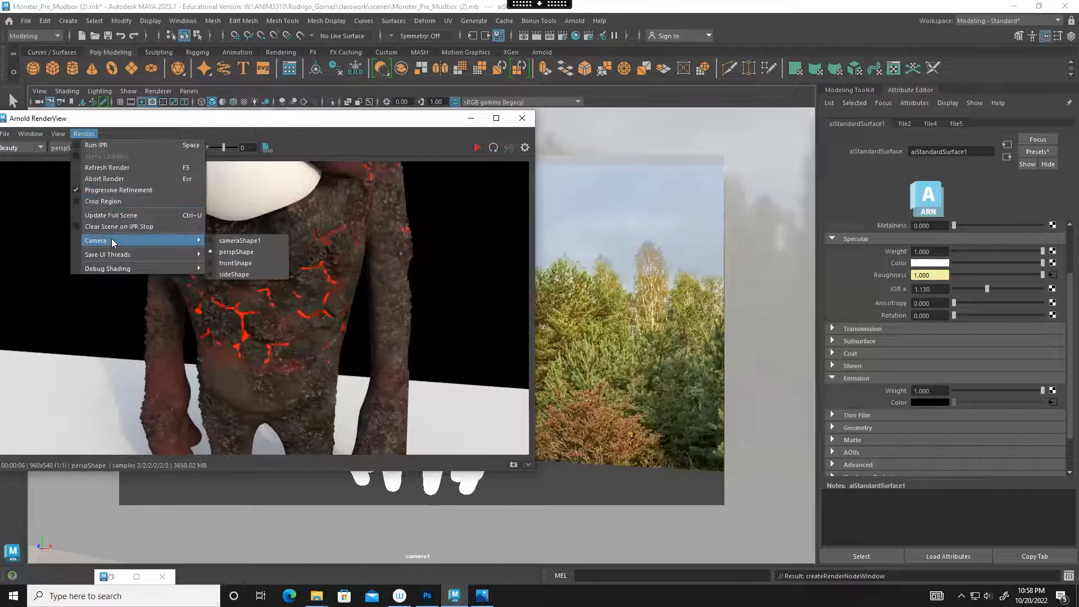
click(253, 240)
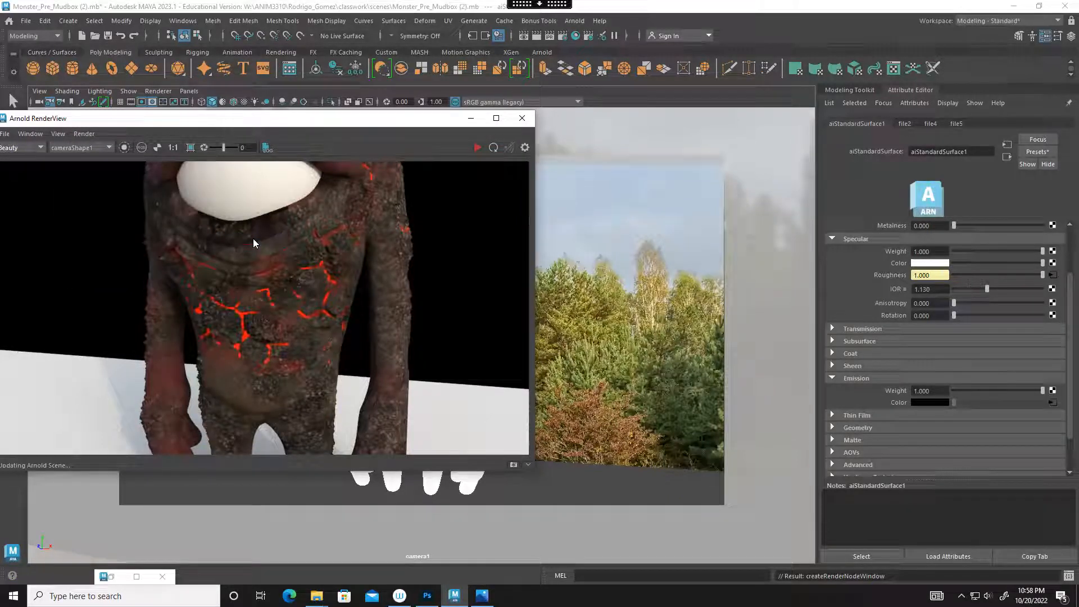
click(478, 148)
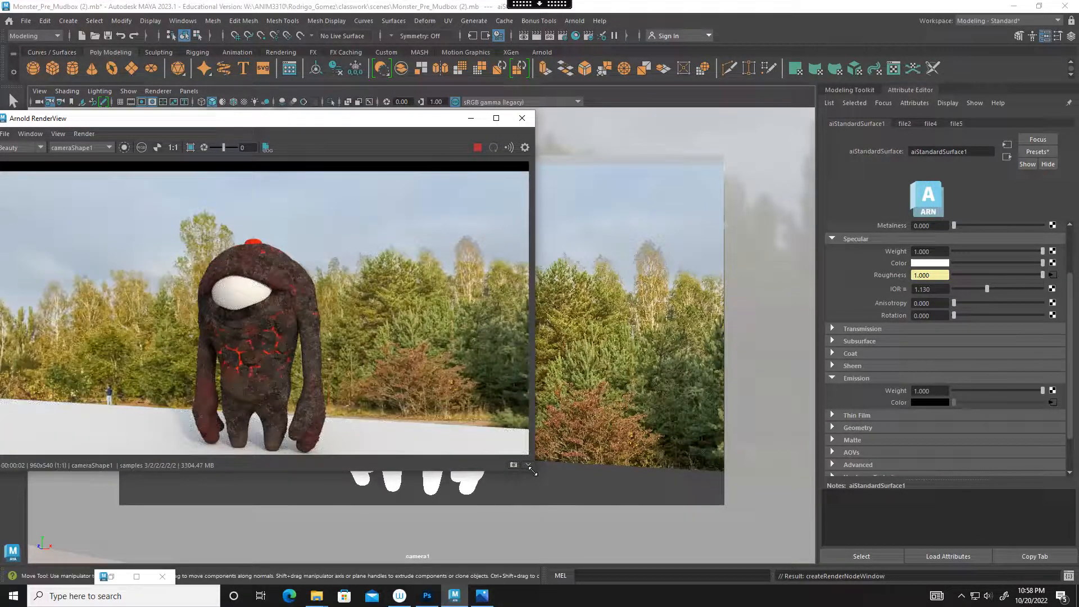
drag(532, 471, 564, 541)
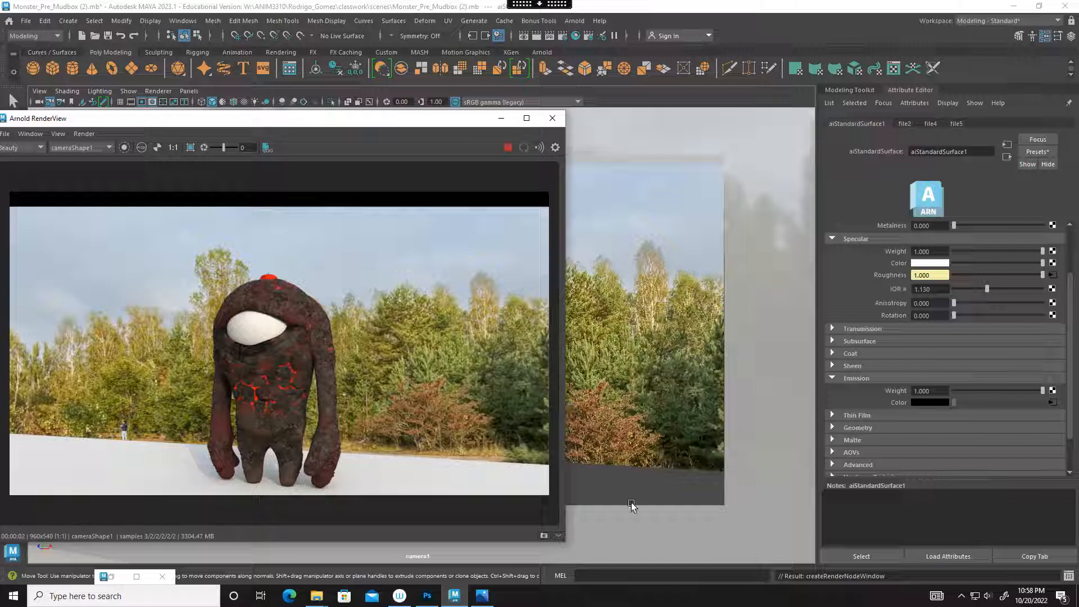
Select the ground plane, then clear the Hypershade graph and create an aiShadowMatte shader.
click(616, 489)
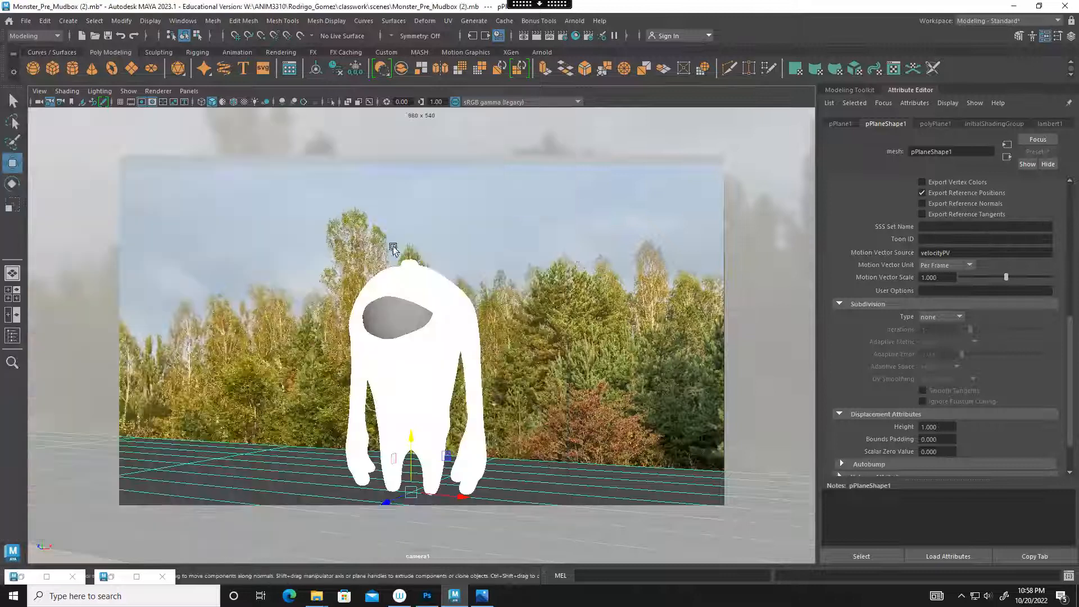
click(502, 118)
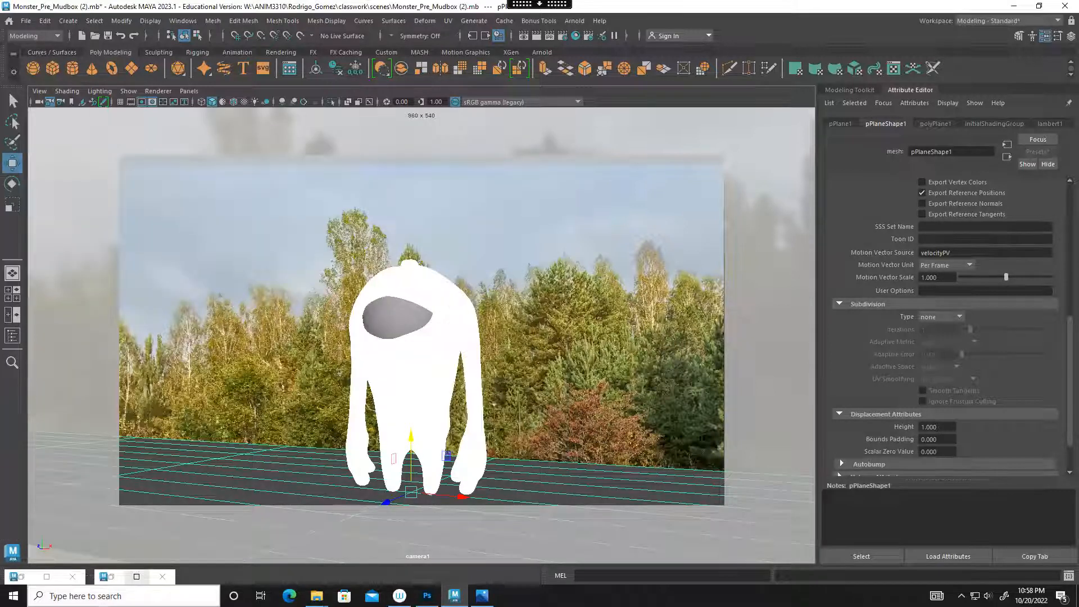
click(110, 577)
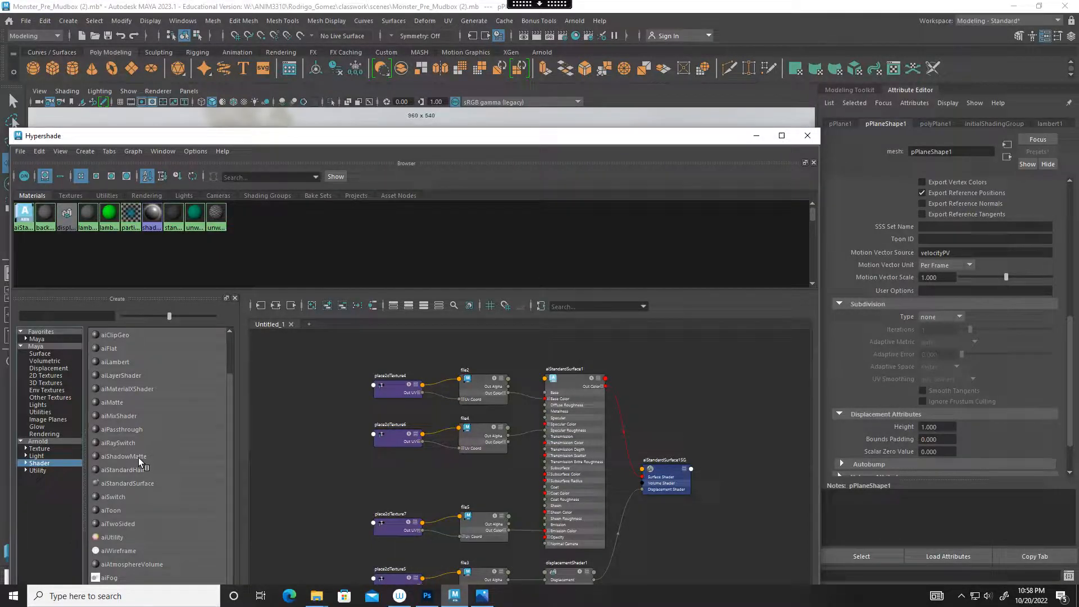
click(310, 306)
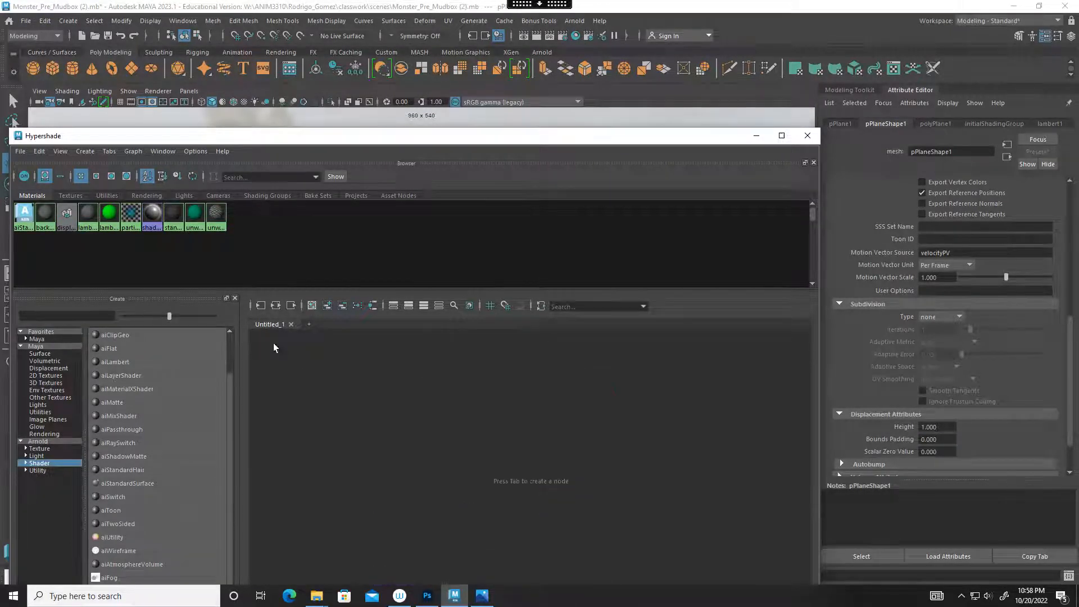
click(128, 456)
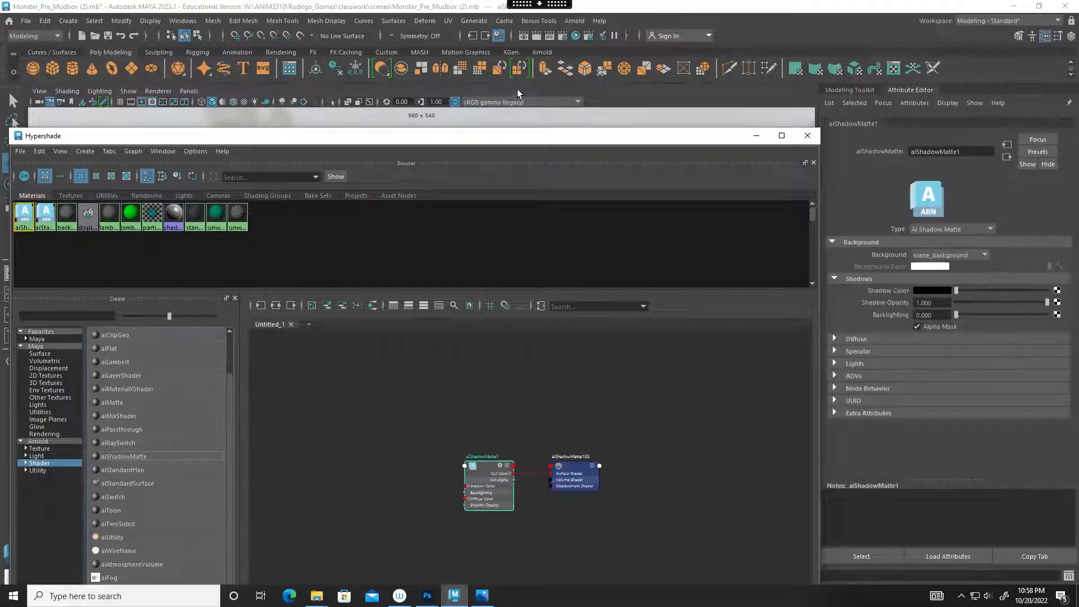
Assign the aiShadowMatte shader to the ground plane beneath the monster and minimize the Hypershade.
drag(410, 139, 897, 163)
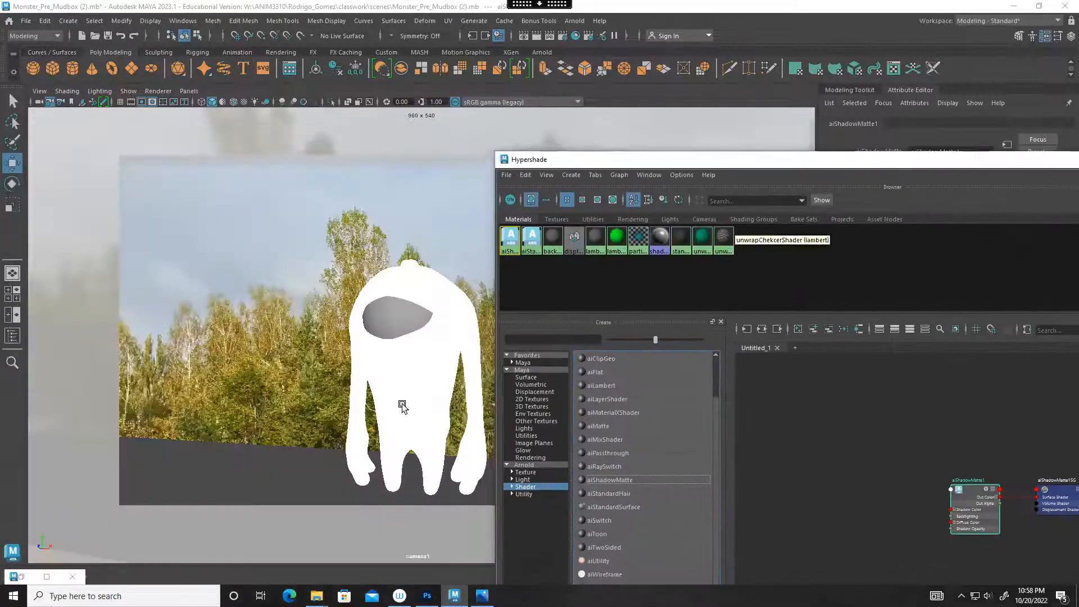
click(280, 493)
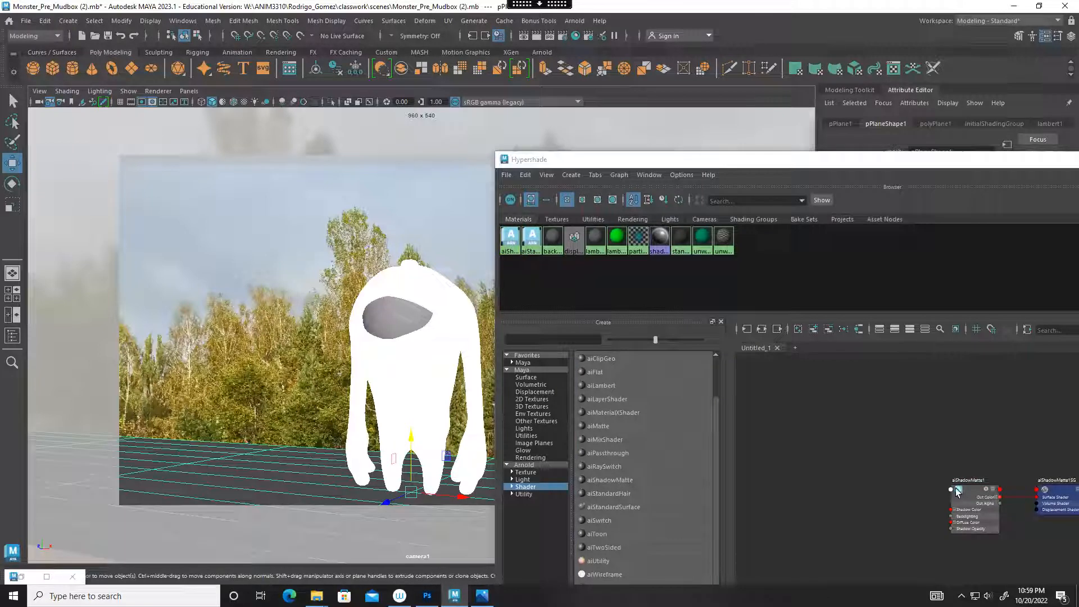
right_drag(970, 489, 922, 349)
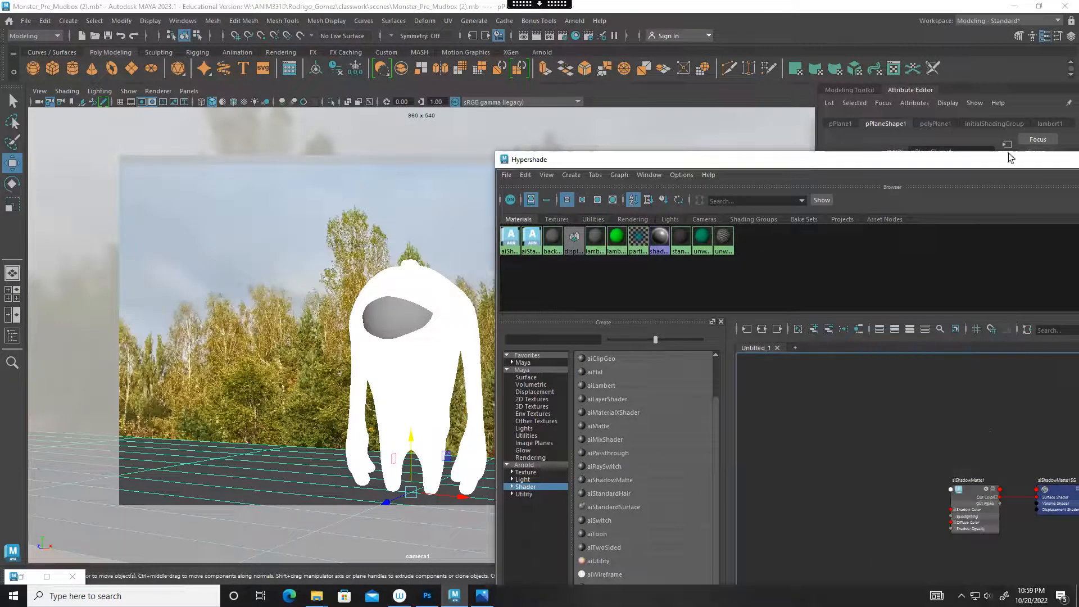
drag(1006, 161, 573, 179)
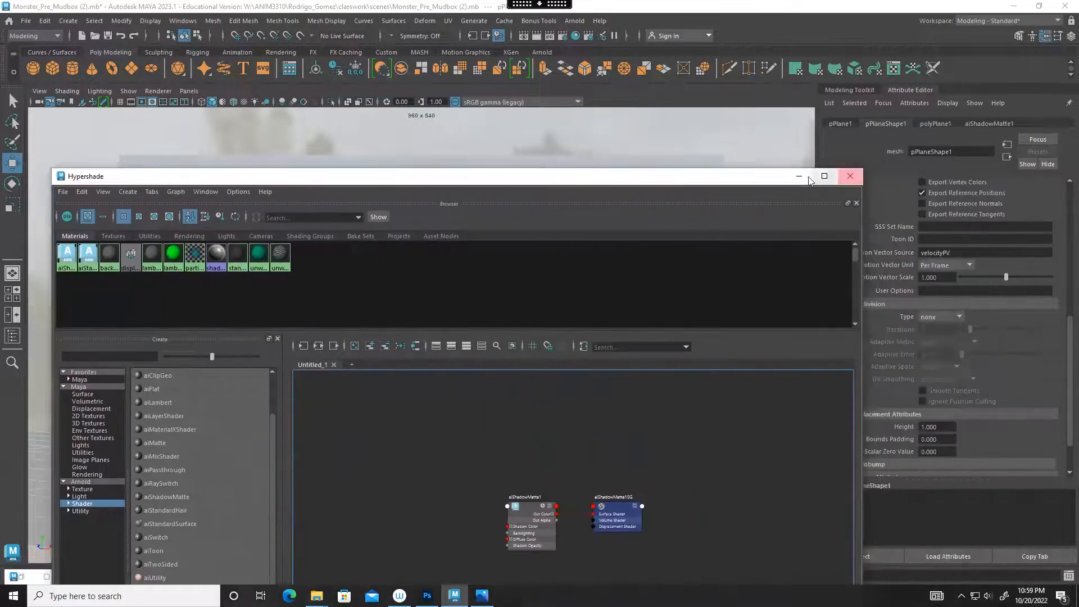
click(795, 179)
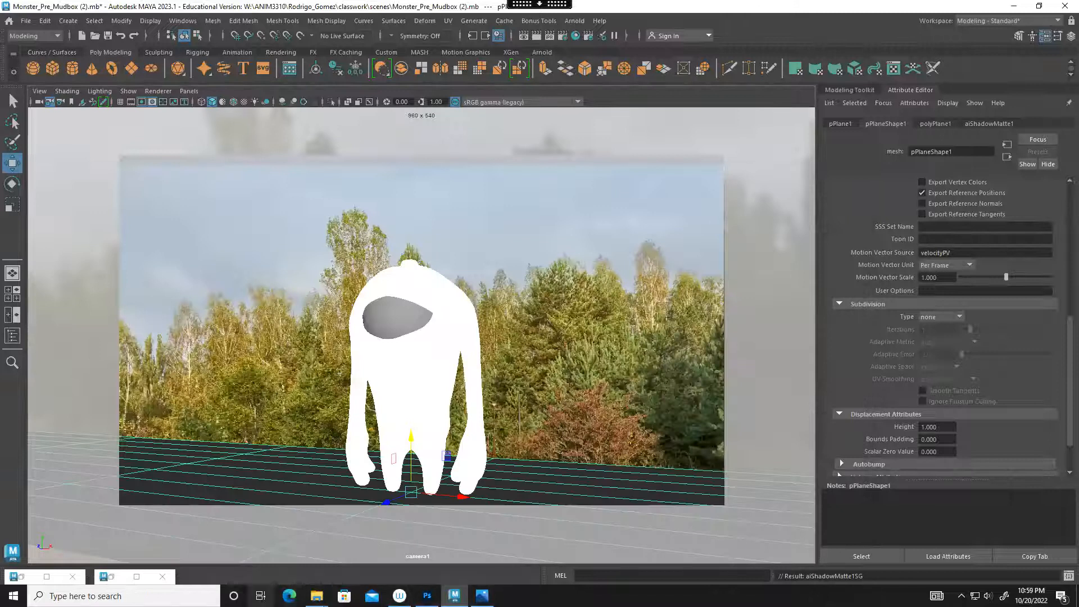
Restore the Hypershade and Arnold RenderView, run the live render to check the ground, and stop it.
click(113, 576)
click(113, 575)
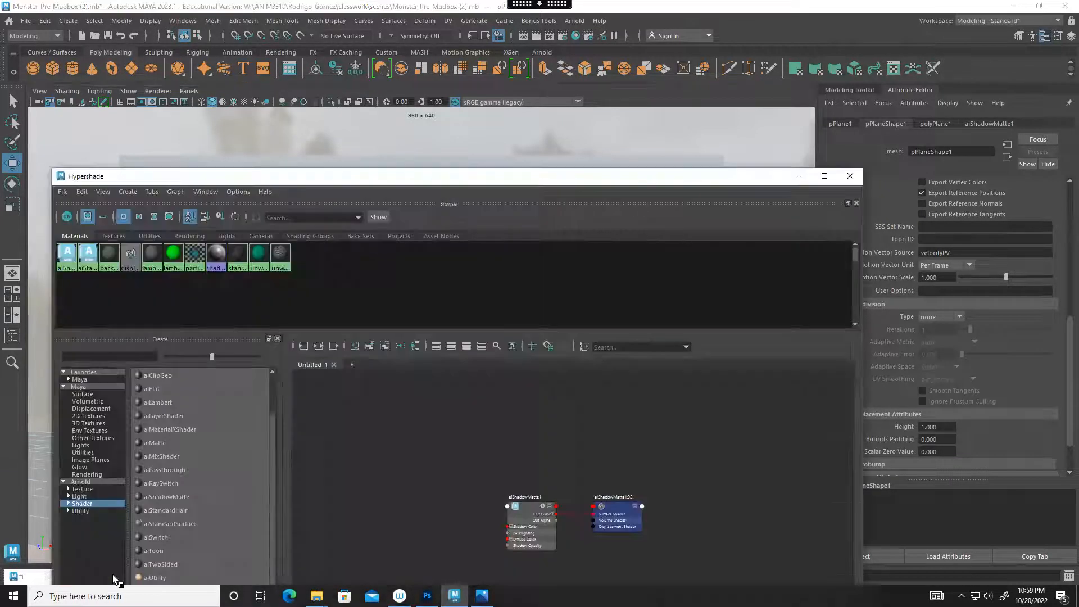
click(47, 576)
click(508, 148)
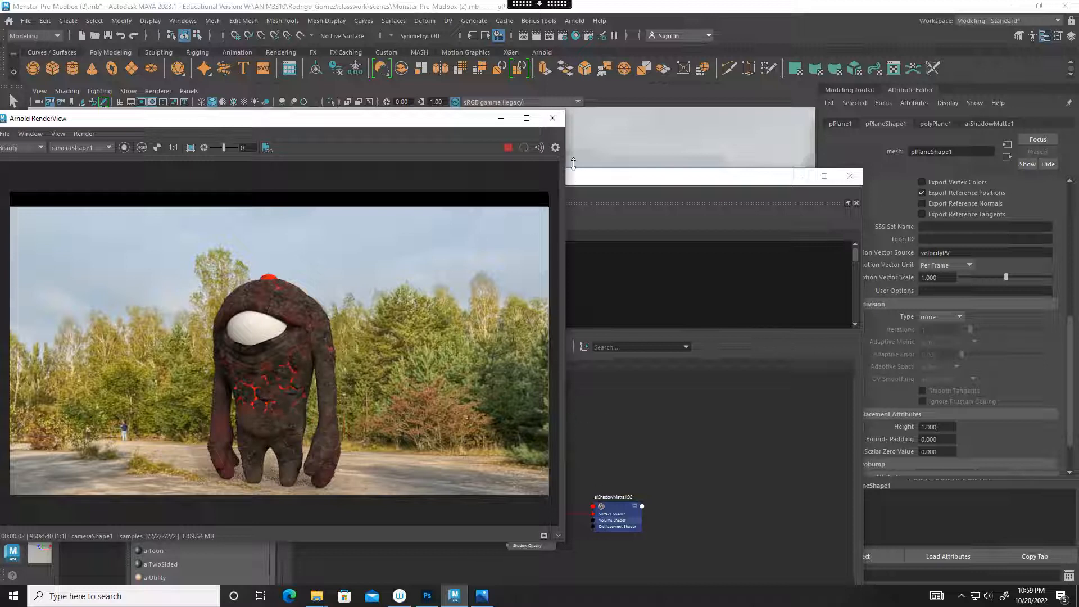
click(506, 148)
Select the monster's body and graph its material network in the Hypershade.
click(628, 178)
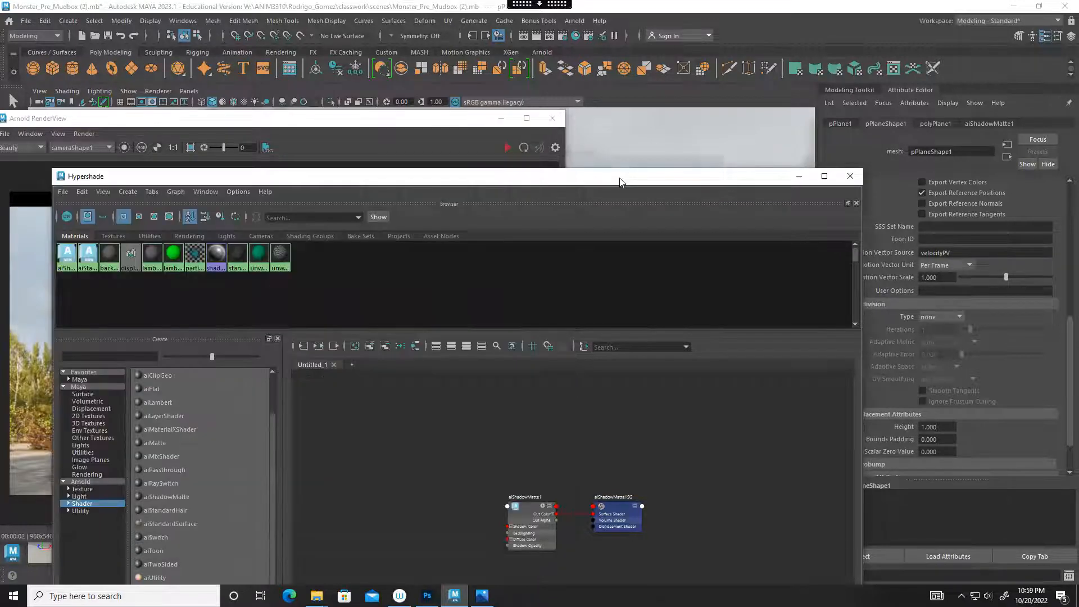
drag(465, 178, 552, 152)
click(320, 366)
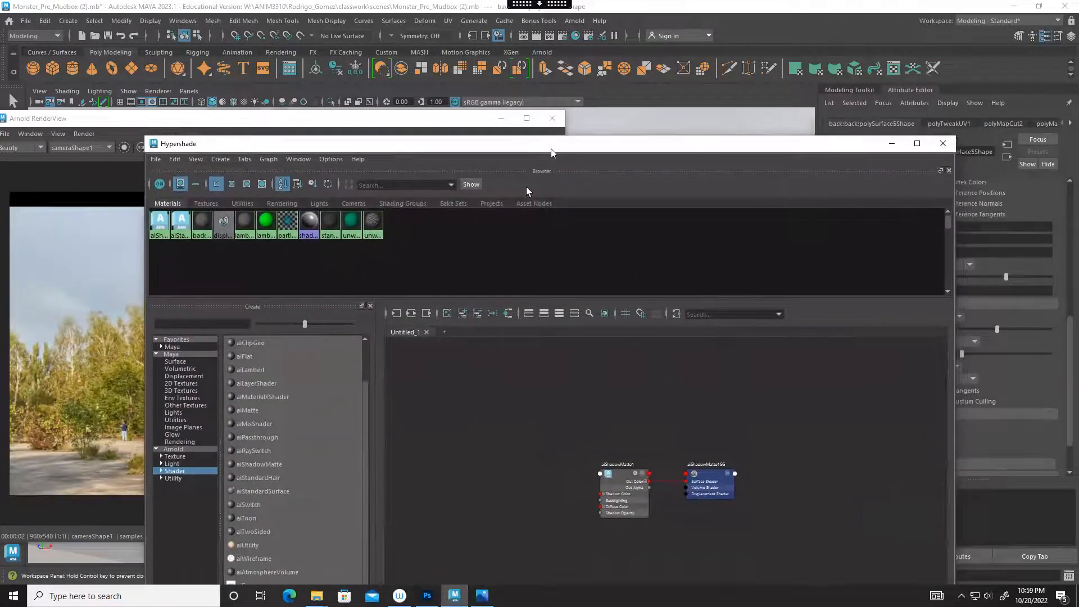
click(507, 315)
drag(691, 147, 496, 112)
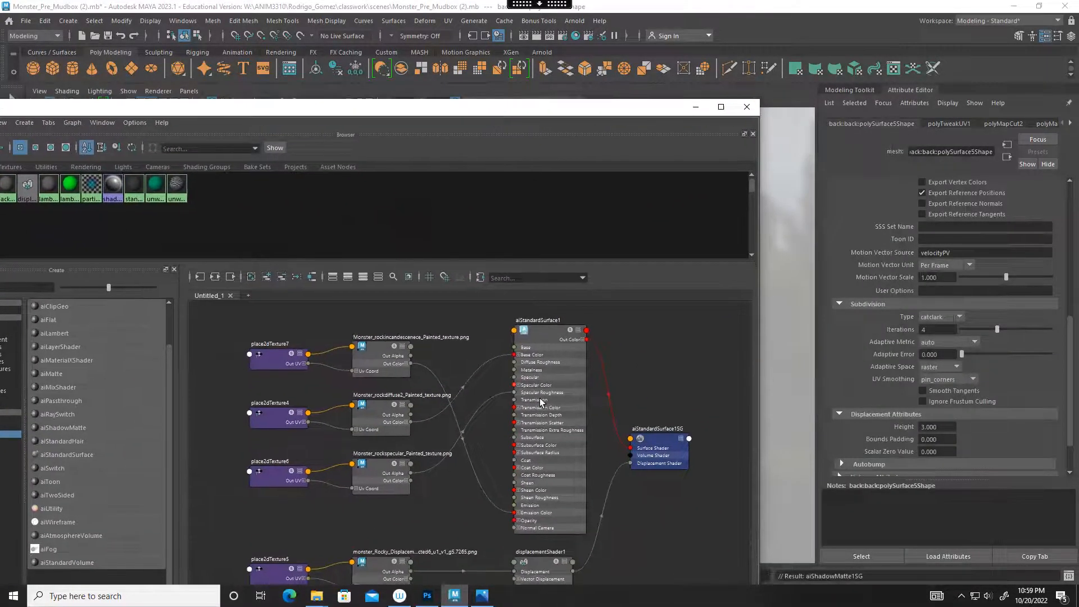
scroll(447, 442, up, 2)
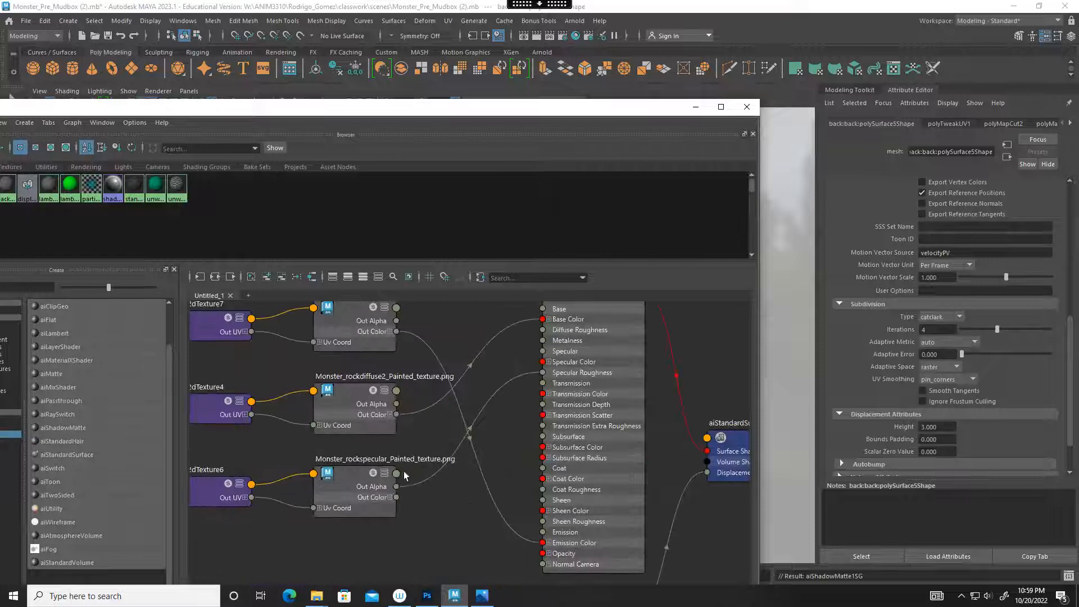
Enable Alpha is Luminance on the Monster_rockspecular_Painted_texture.png file node.
click(347, 488)
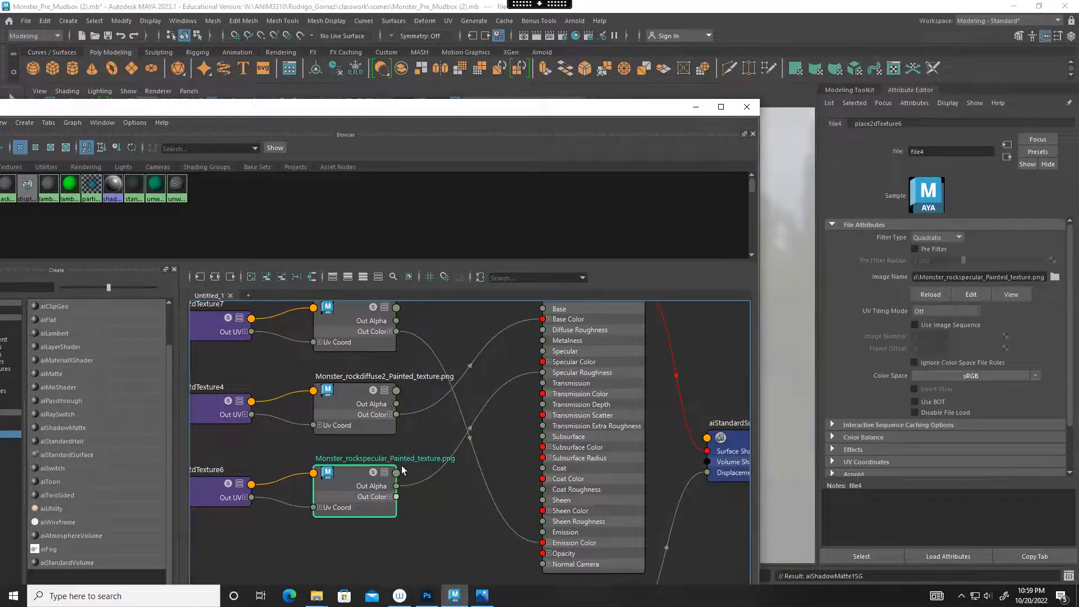
click(832, 436)
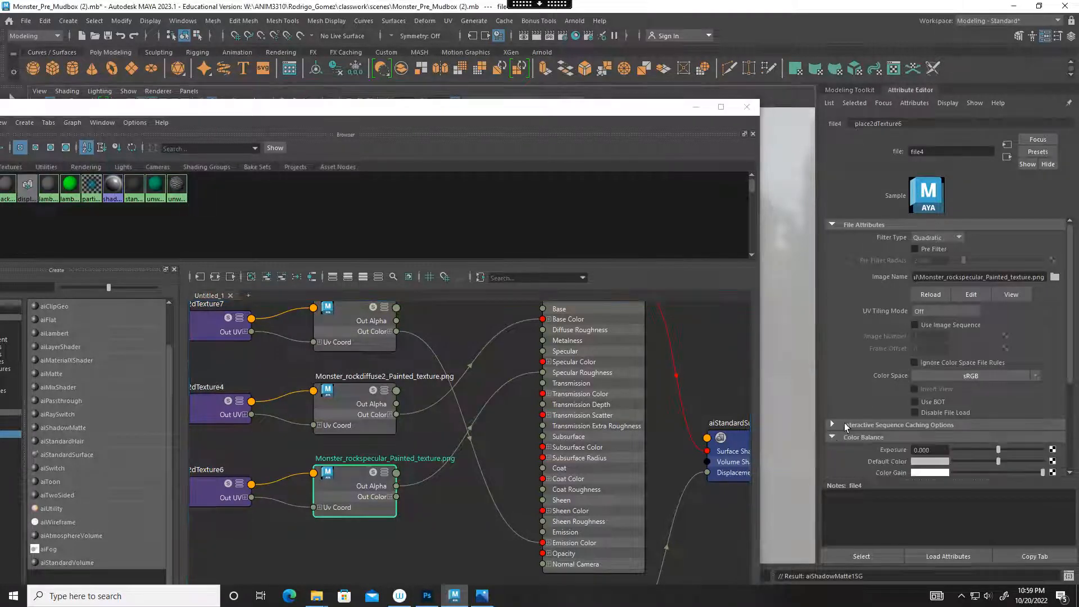
scroll(848, 423, down, 3)
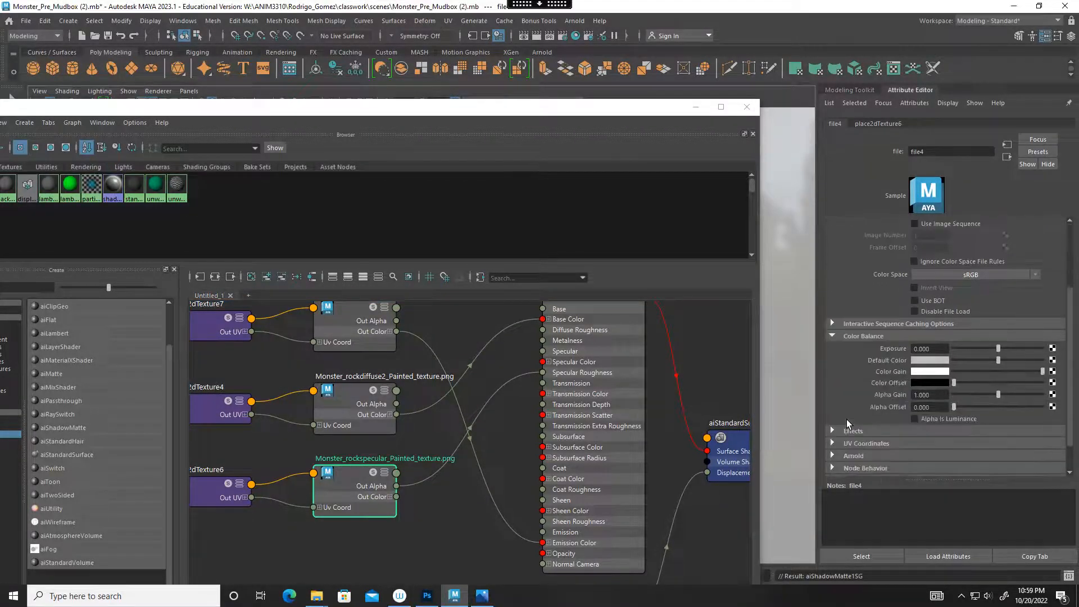
click(915, 419)
Uncover the Arnold RenderView, restart the live render and examine the specular highlights on the monster's body.
drag(434, 109, 480, 311)
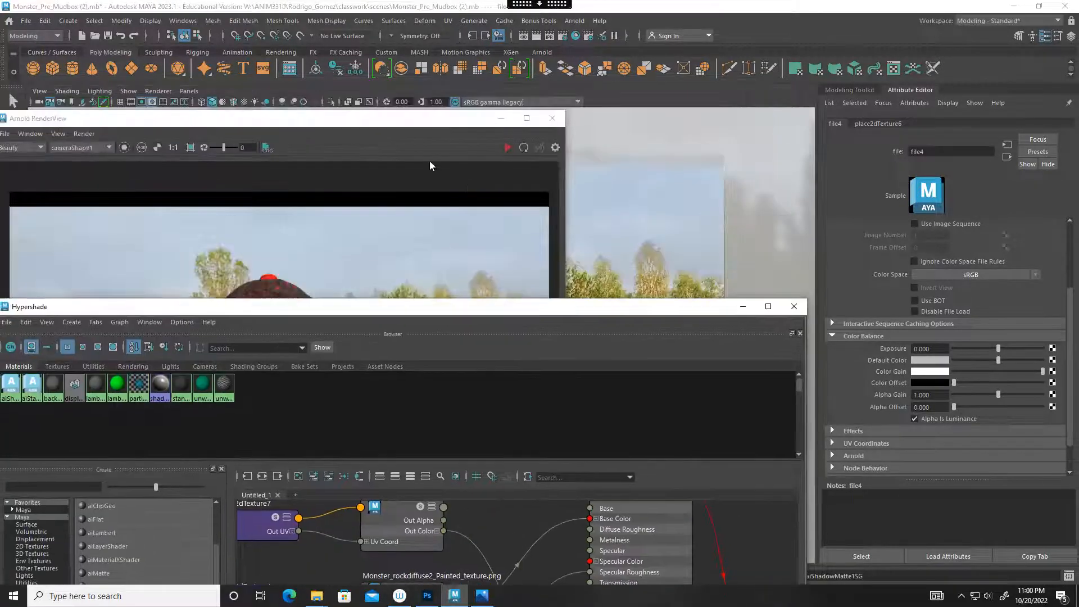
click(395, 126)
click(508, 148)
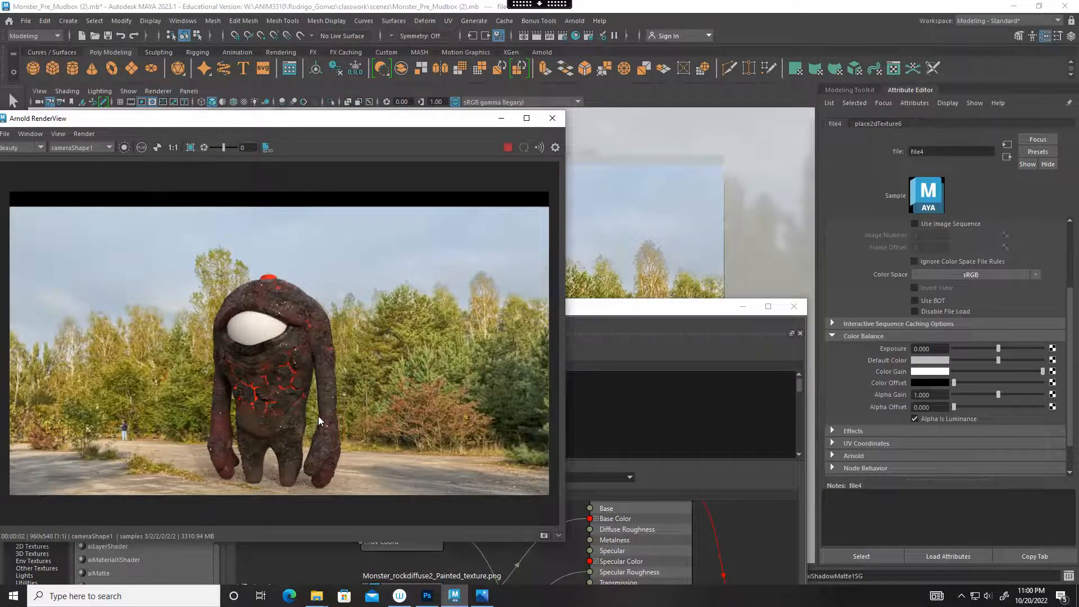
scroll(319, 416, up, 2)
scroll(319, 416, down, 2)
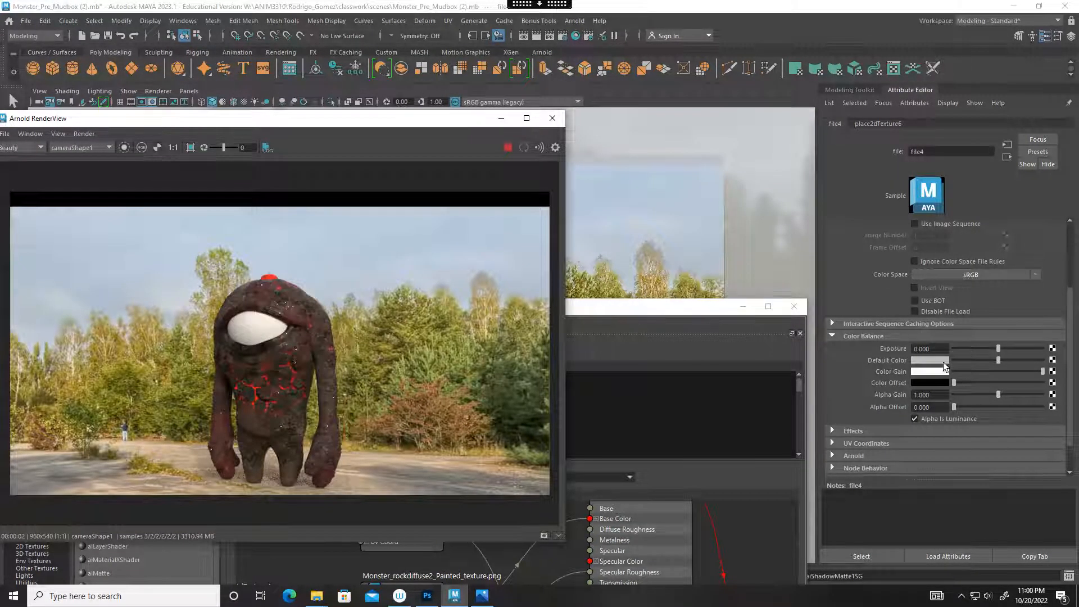
Adjust the specular texture's color balance by setting its Exposure to 0.705.
click(833, 429)
scroll(903, 432, down, 2)
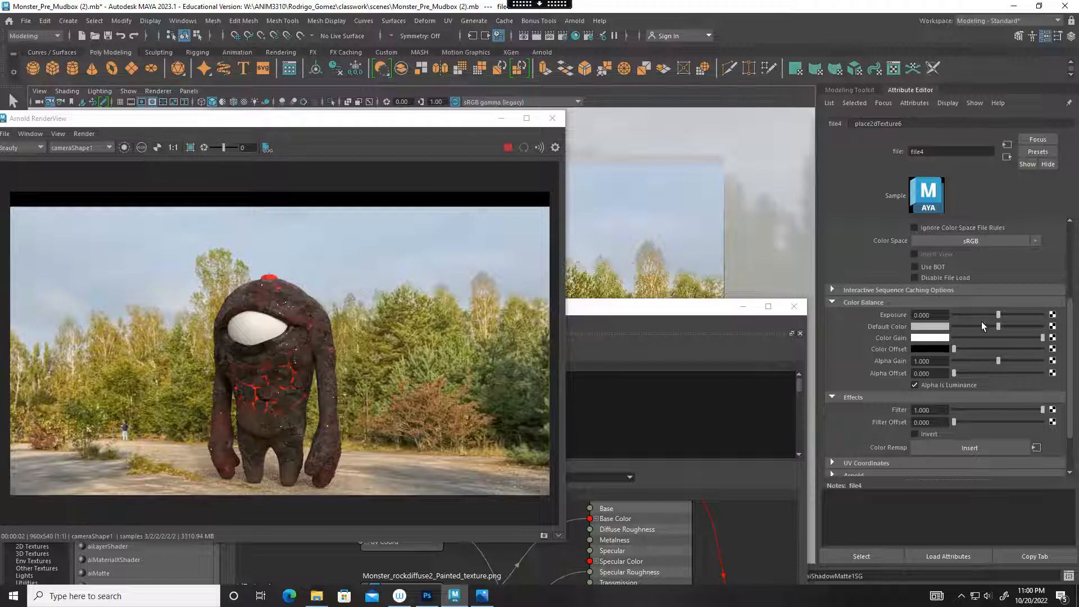
drag(1007, 319, 1030, 317)
drag(1014, 316, 946, 316)
drag(991, 316, 1005, 316)
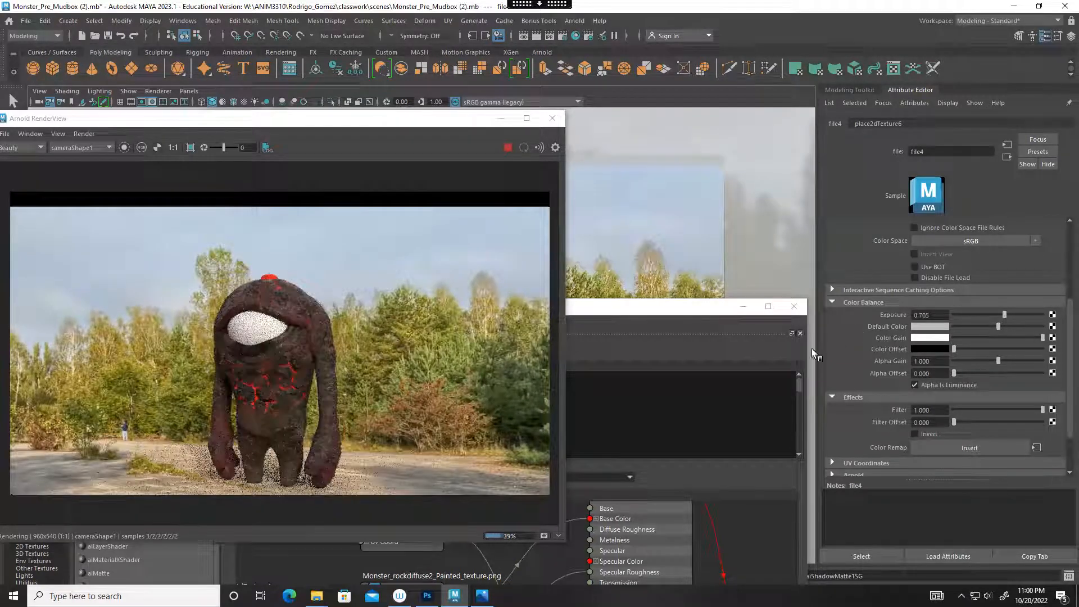
Stop the live render, reposition the RenderView to view the whole image, and minimize it.
click(508, 148)
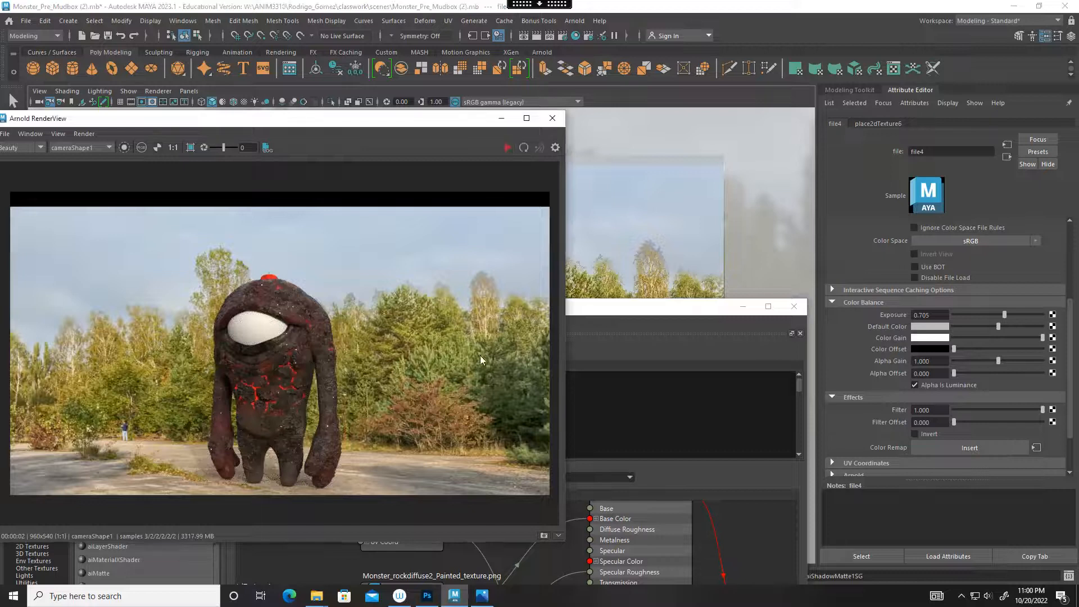
drag(443, 121, 631, 101)
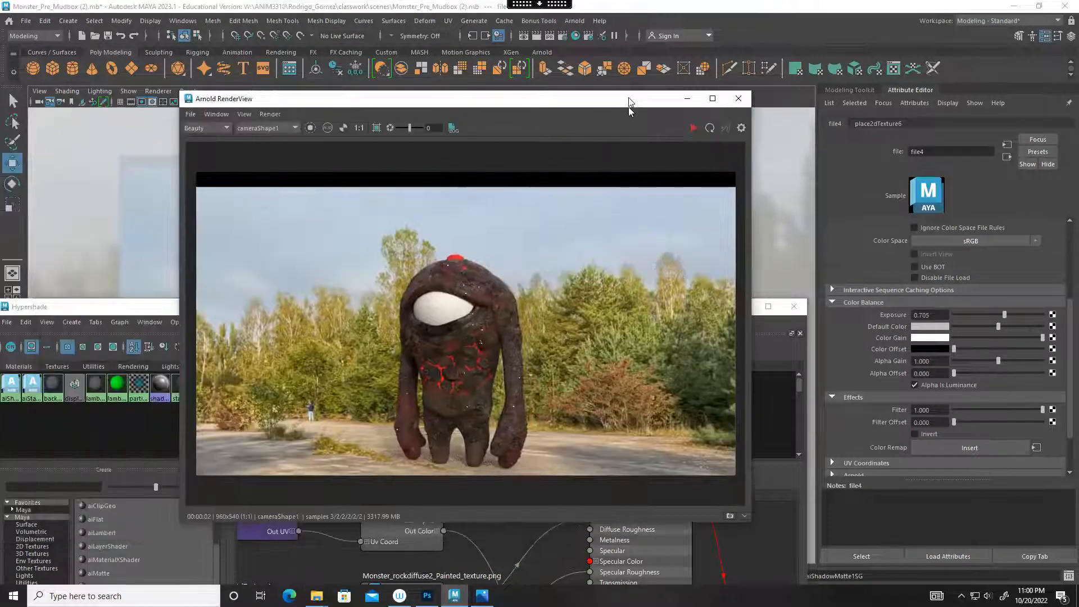
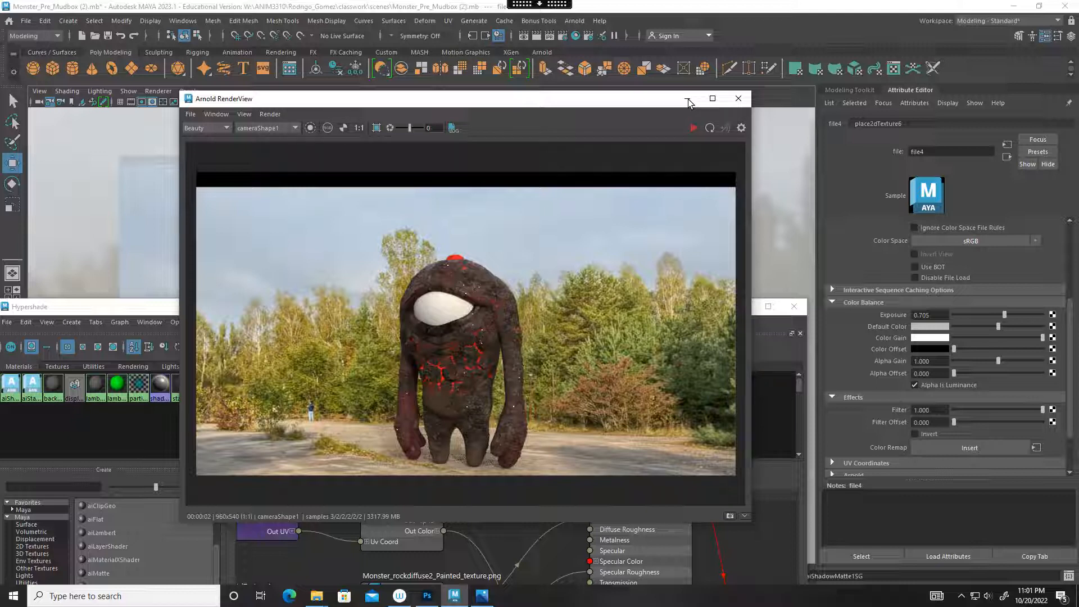
click(687, 102)
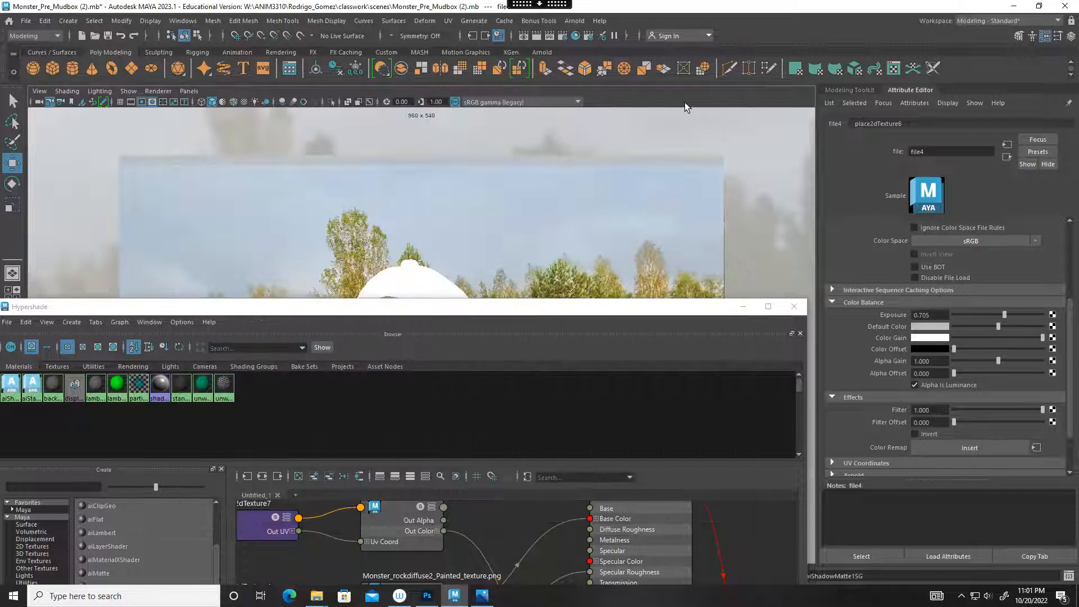
Clear the Hypershade graph, create a new aiStandardSurface shader, and bring its Base and Specular attributes into view.
drag(554, 308, 446, 64)
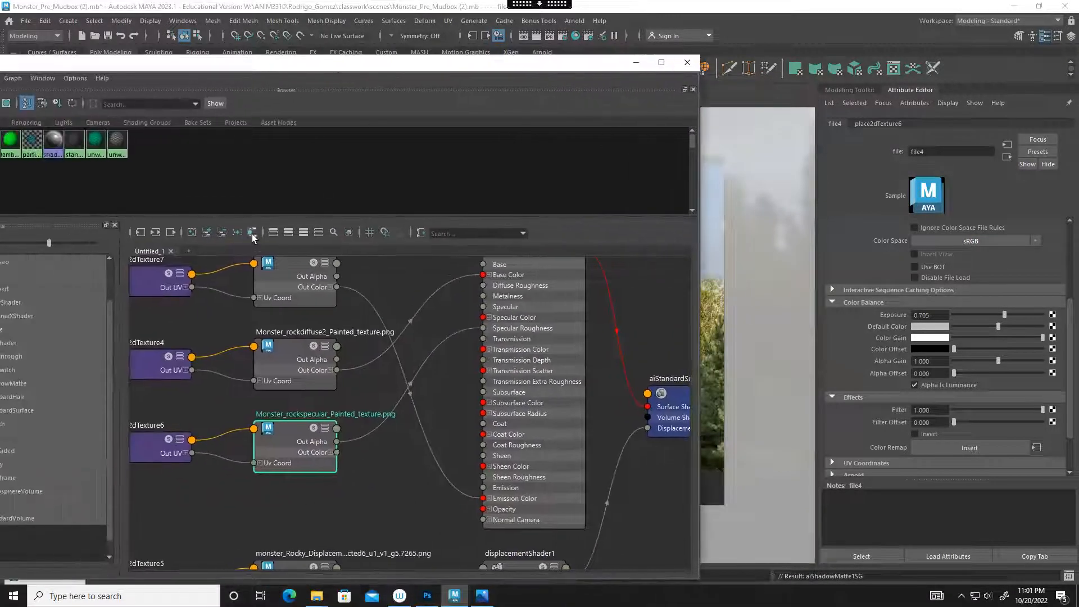
click(191, 233)
drag(507, 66, 233, 55)
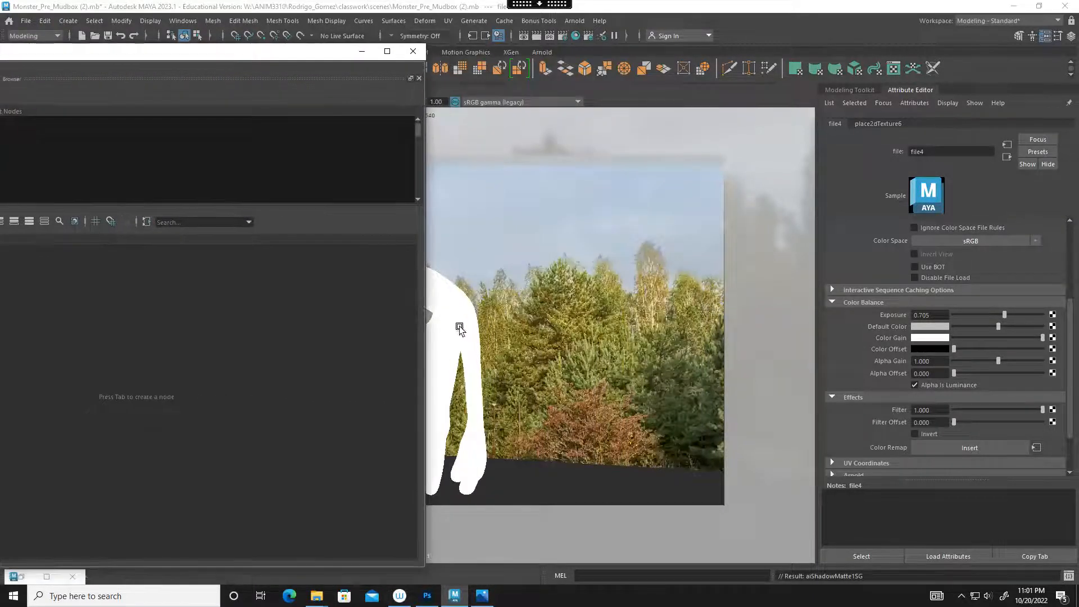
drag(302, 56, 740, 40)
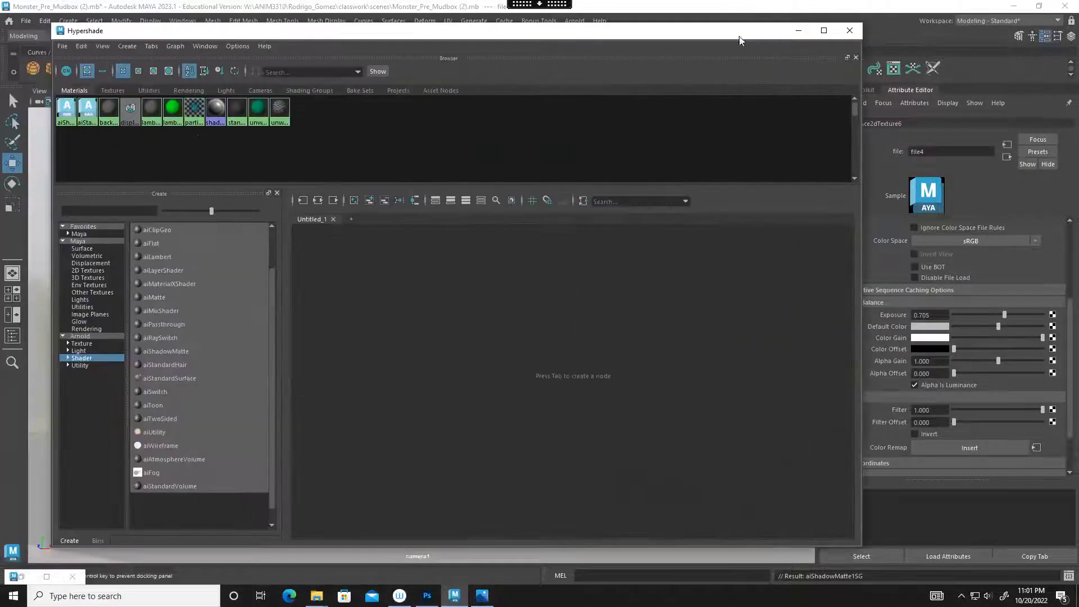
click(159, 379)
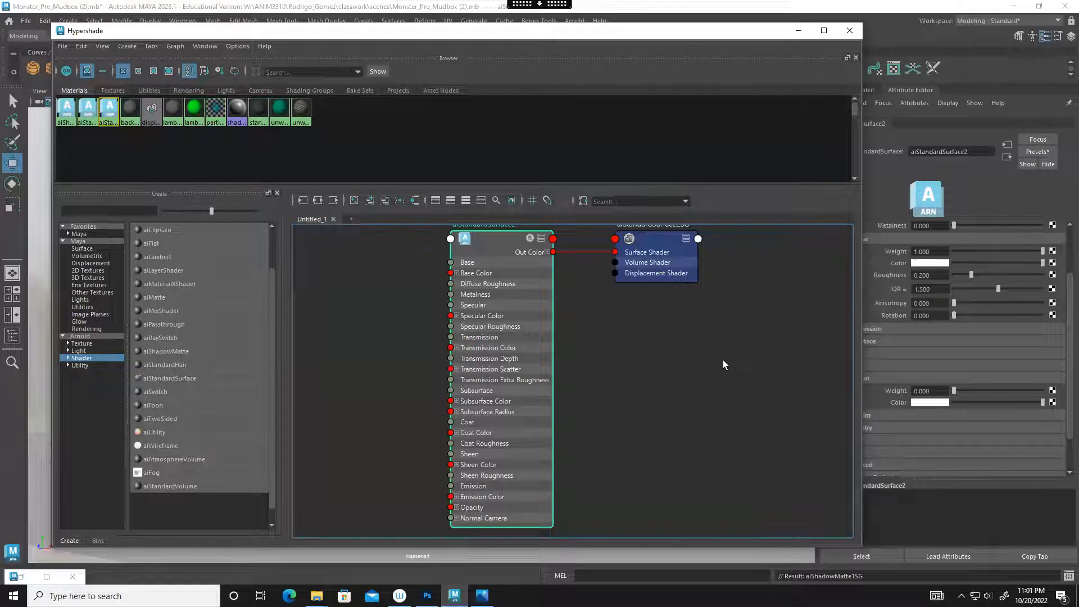
scroll(723, 361, up, 3)
scroll(582, 417, down, 2)
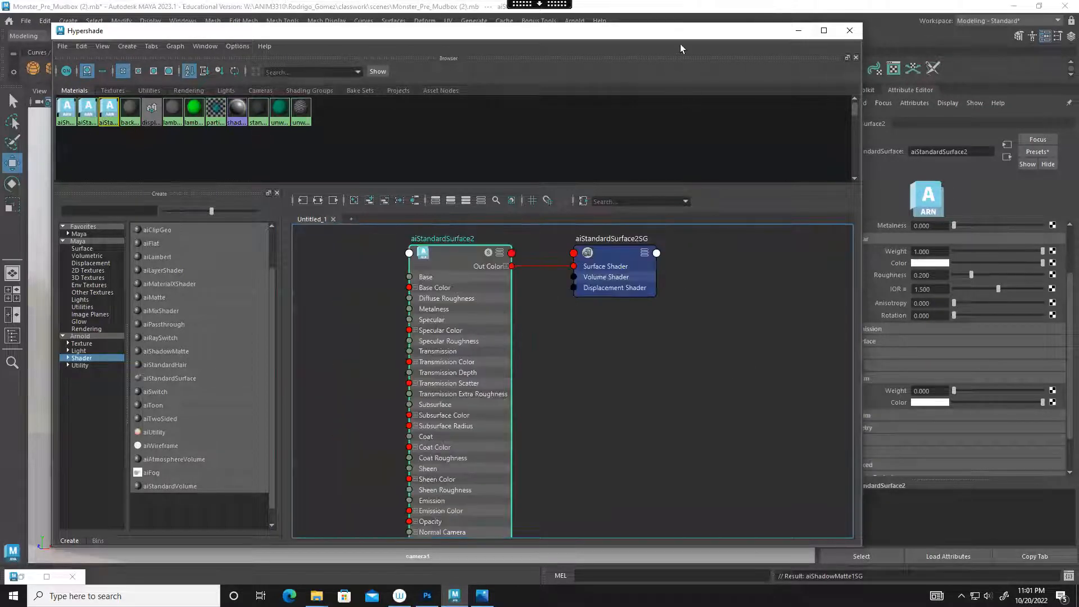
drag(680, 34, 513, 69)
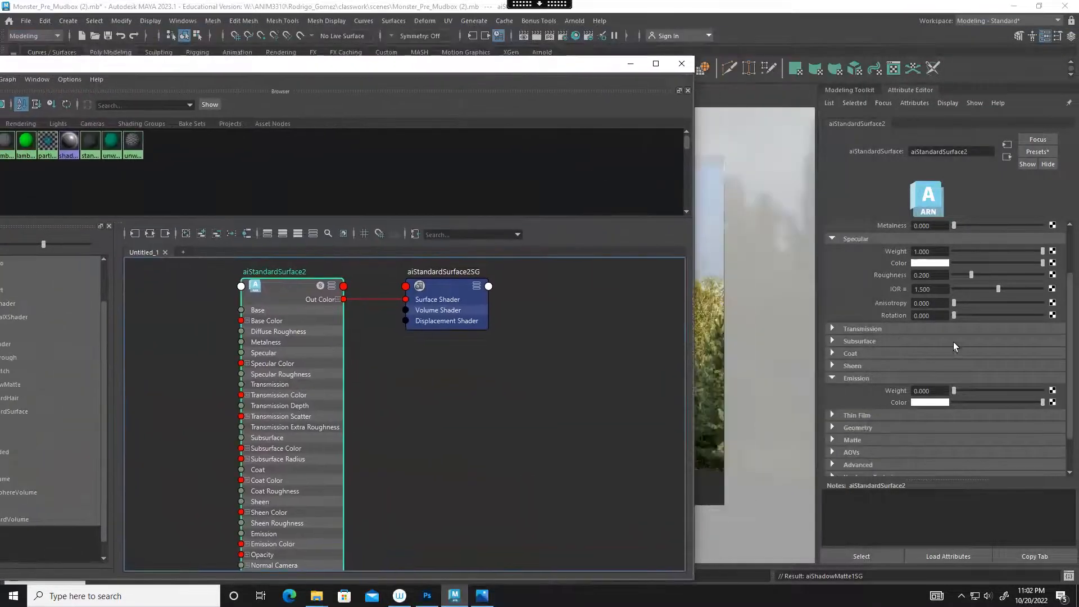
scroll(954, 343, up, 3)
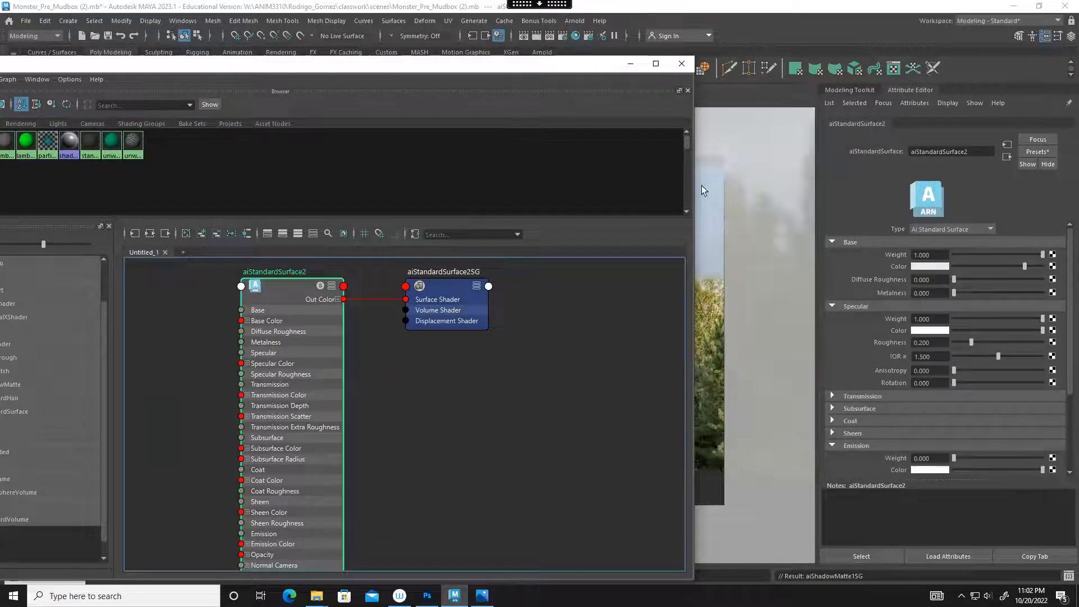
Duplicate the monster's body together with its eye and place the copy beside the original along the X axis.
drag(540, 69, 280, 83)
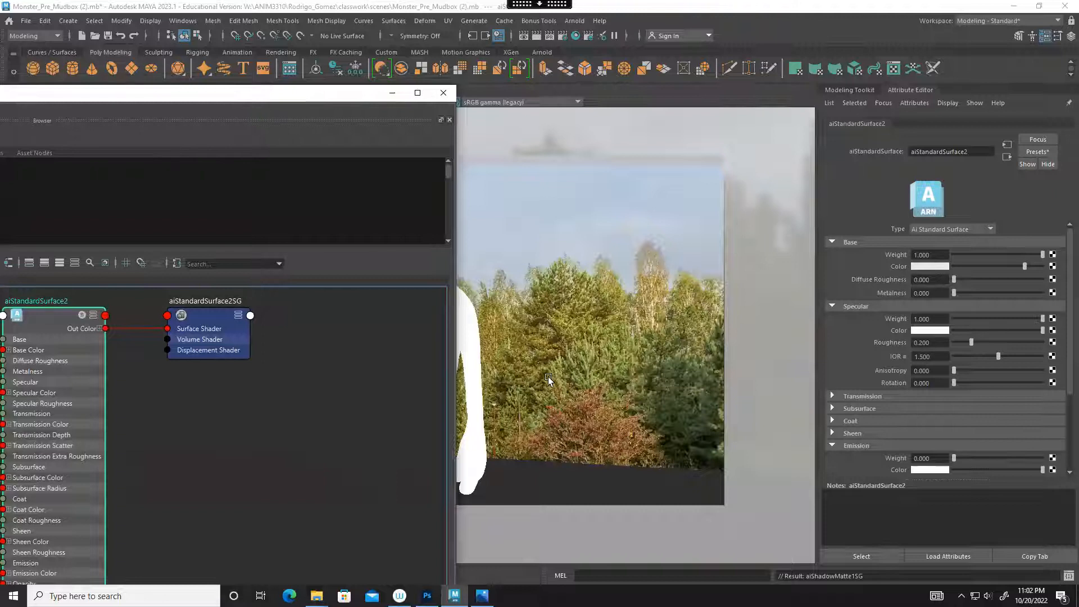
click(471, 318)
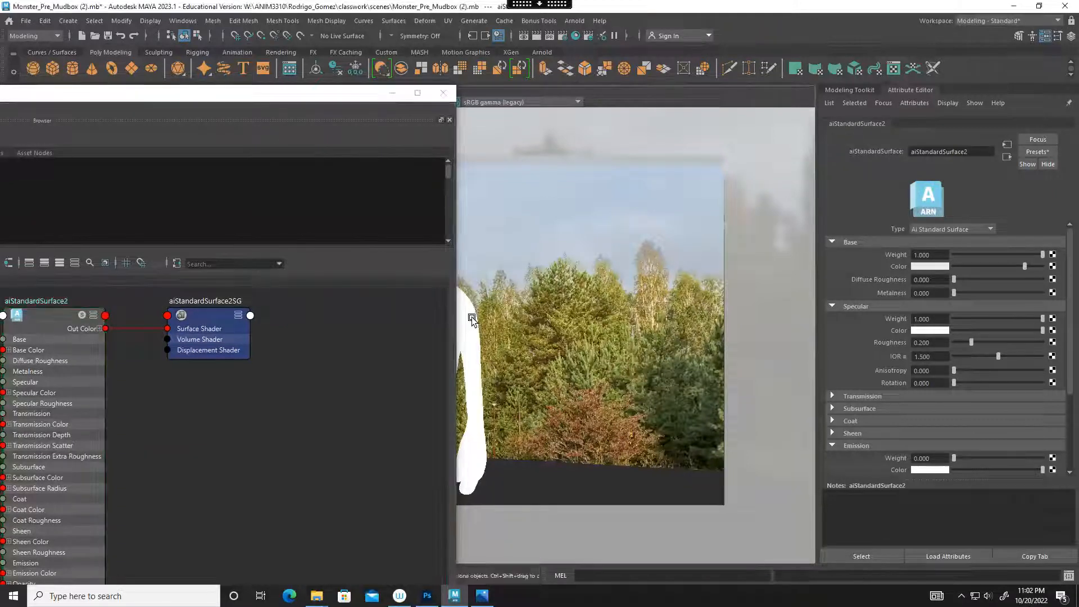
drag(354, 100, 407, 519)
click(394, 319)
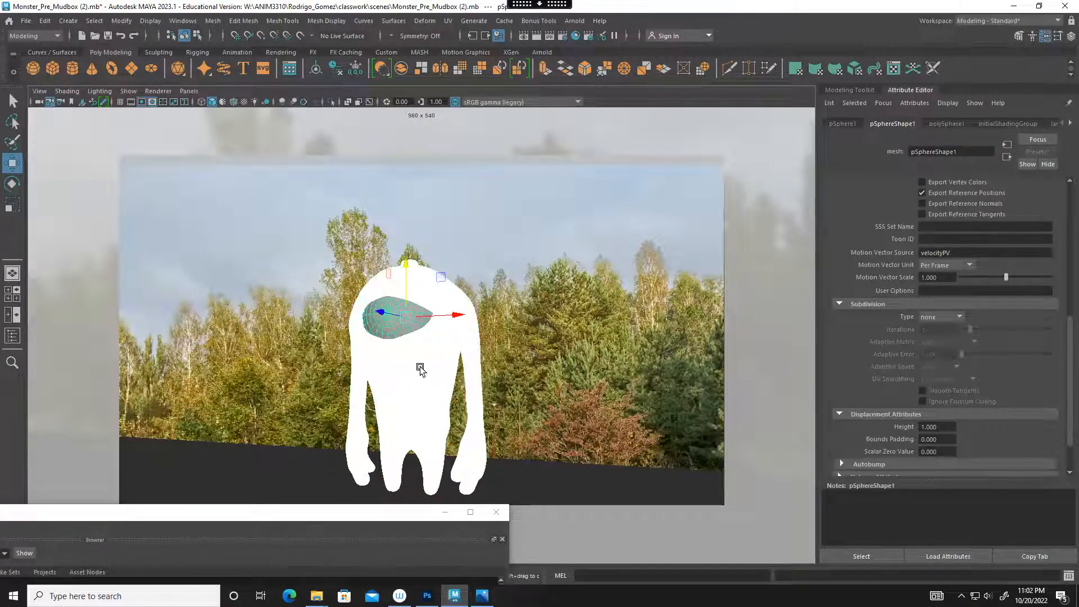
click(420, 369)
click(382, 319)
key(ctrl+d)
drag(453, 314, 626, 322)
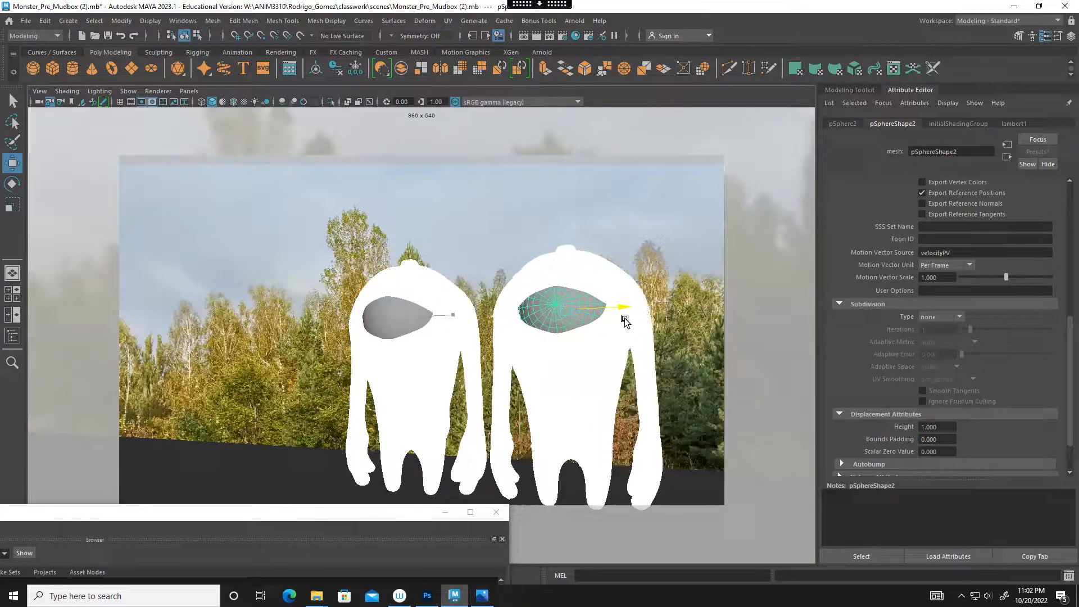
Frame both monsters in the camera view and assign the aiStandardSurface2 shader to the duplicate's body.
click(400, 315)
click(440, 351)
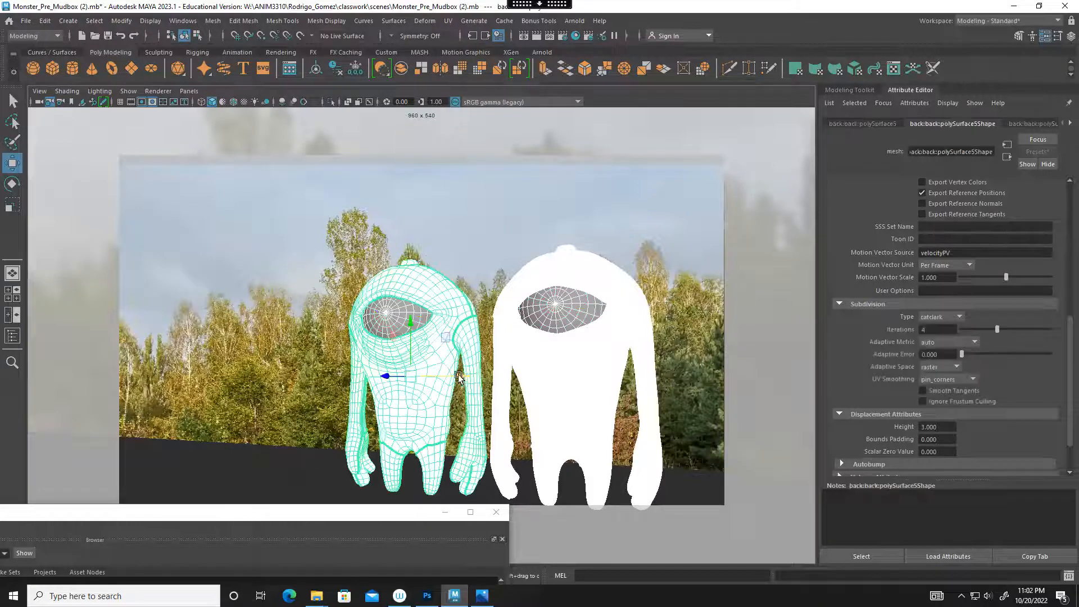
alt+drag(403, 373, 377, 373)
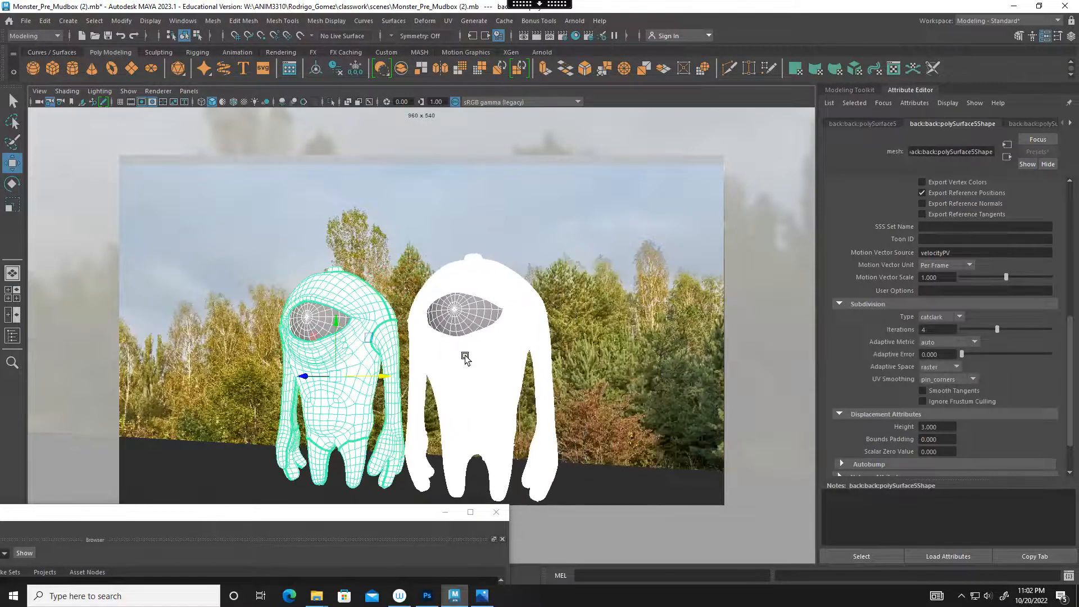
click(484, 388)
drag(327, 514, 344, 136)
right_drag(120, 358, 127, 327)
Rename the aiStandardSurface2 shader to Subsurface.
click(119, 360)
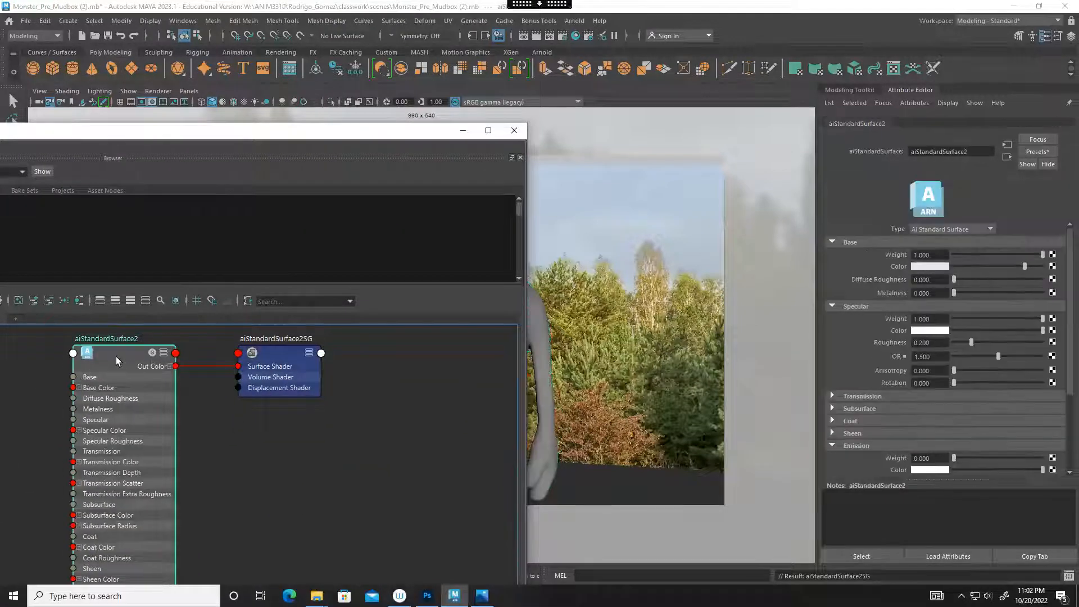
double_click(981, 151)
text(Skbsurface)
key(Return)
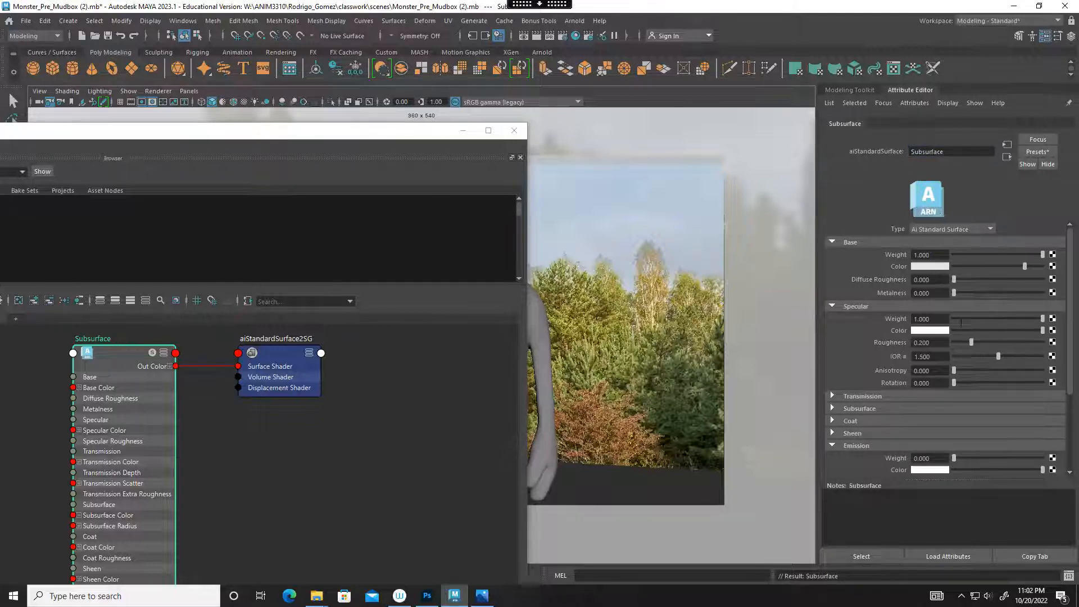
Set the Arnold subdivision Type of the duplicate monster's body to none.
drag(336, 134, 297, 85)
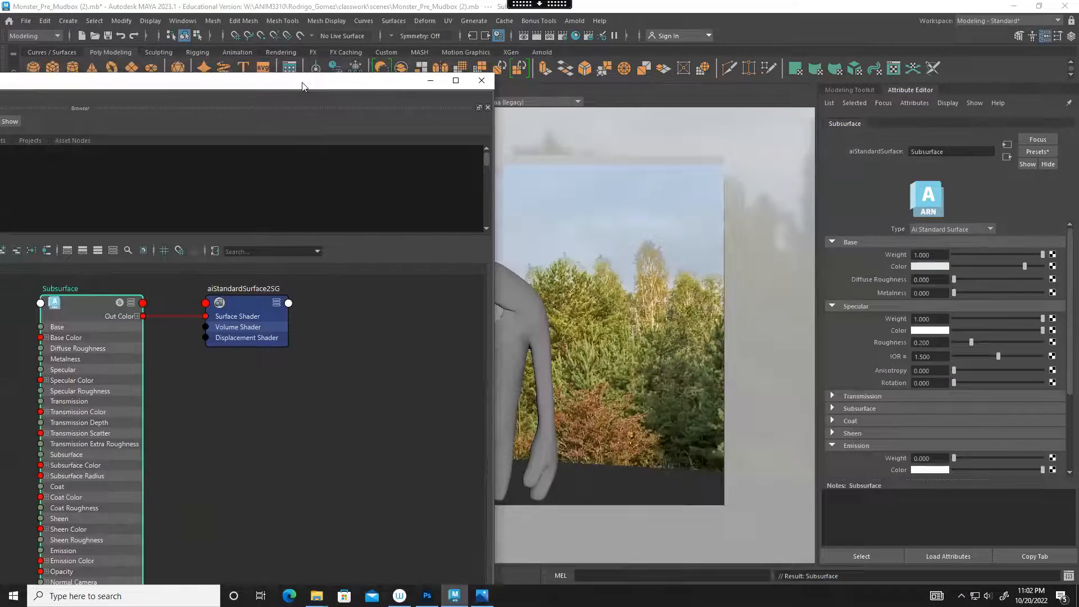
click(521, 317)
scroll(943, 425, down, 3)
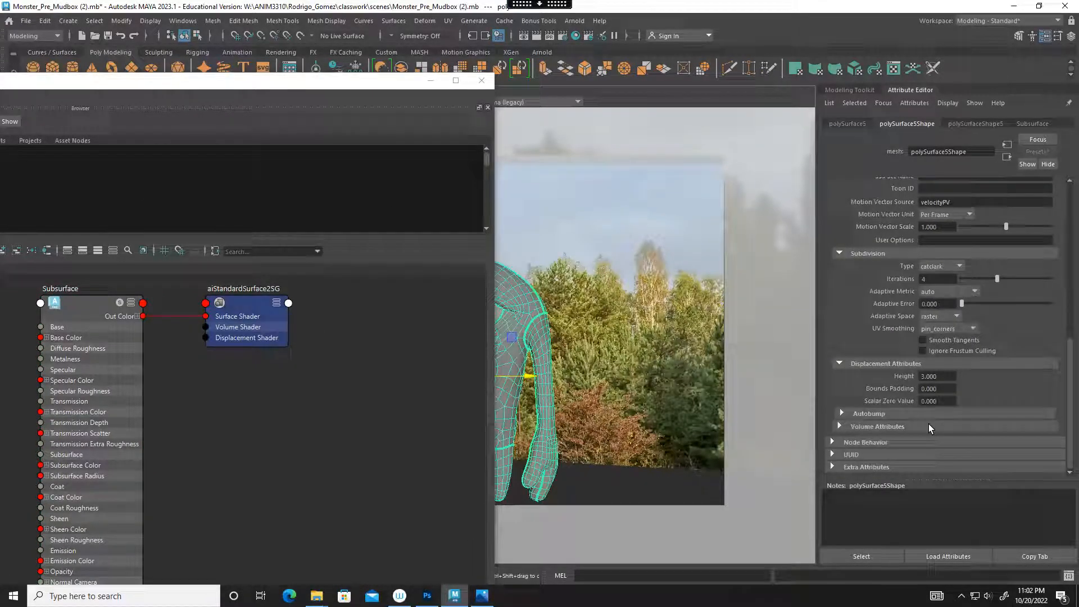
click(956, 269)
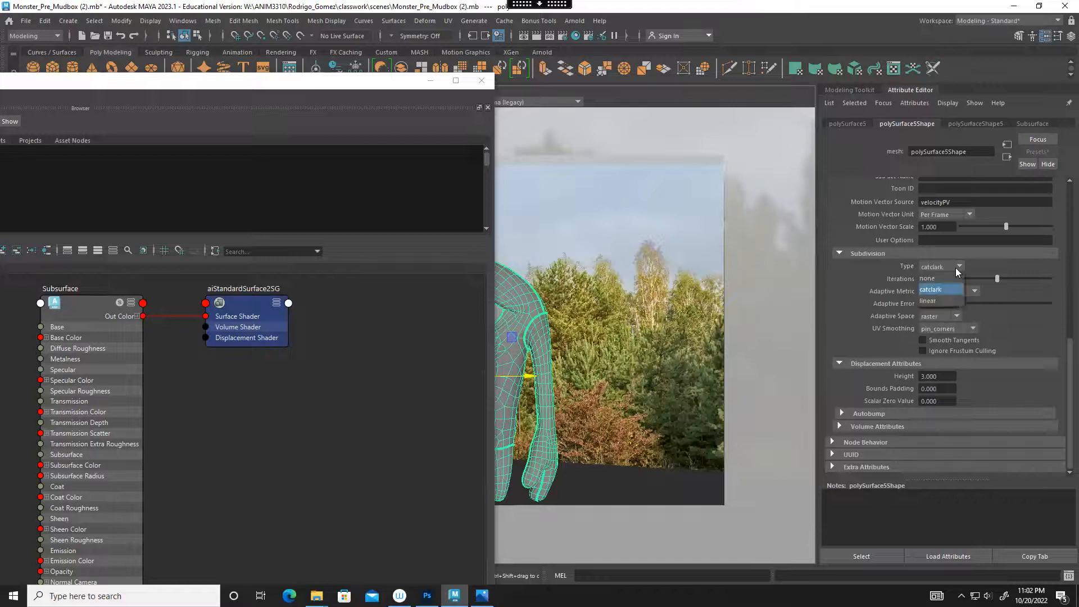
click(937, 277)
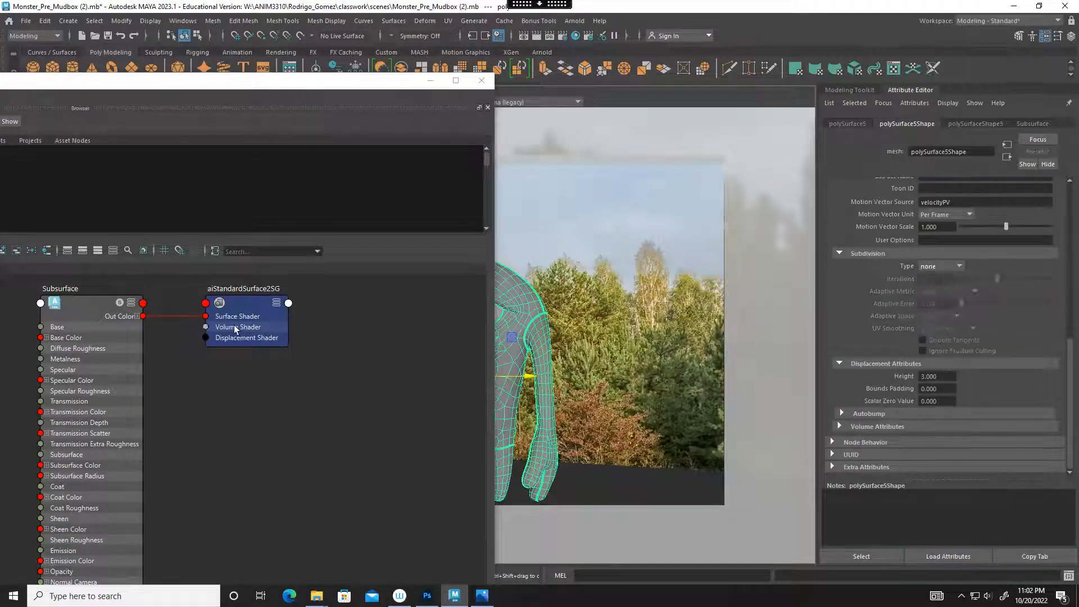
Expand the Subsurface shader's subsurface attributes and set their Weight to 1.000.
click(242, 311)
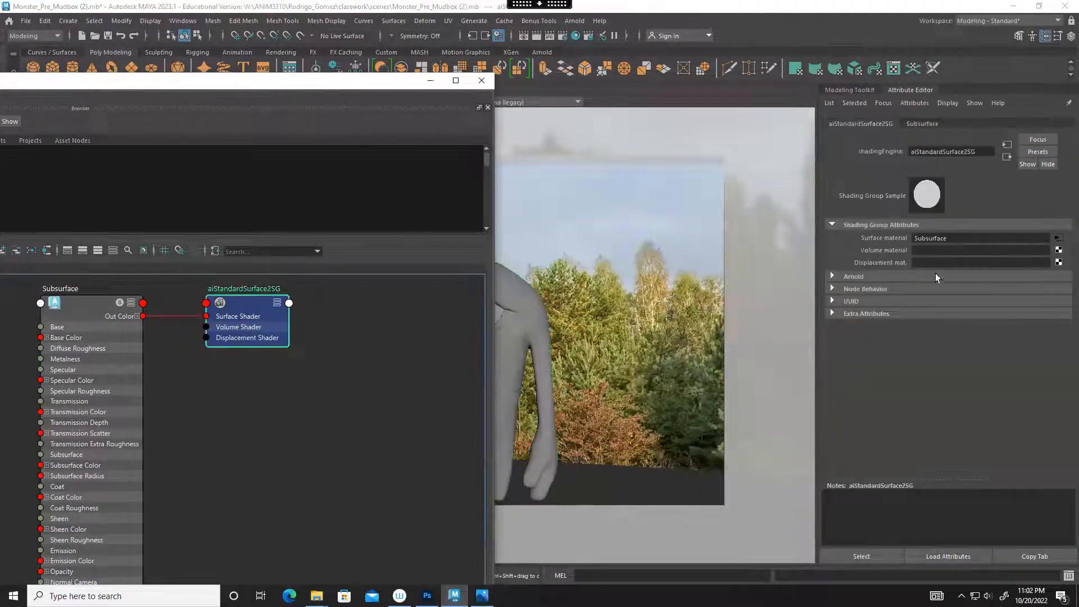
drag(413, 84, 606, 66)
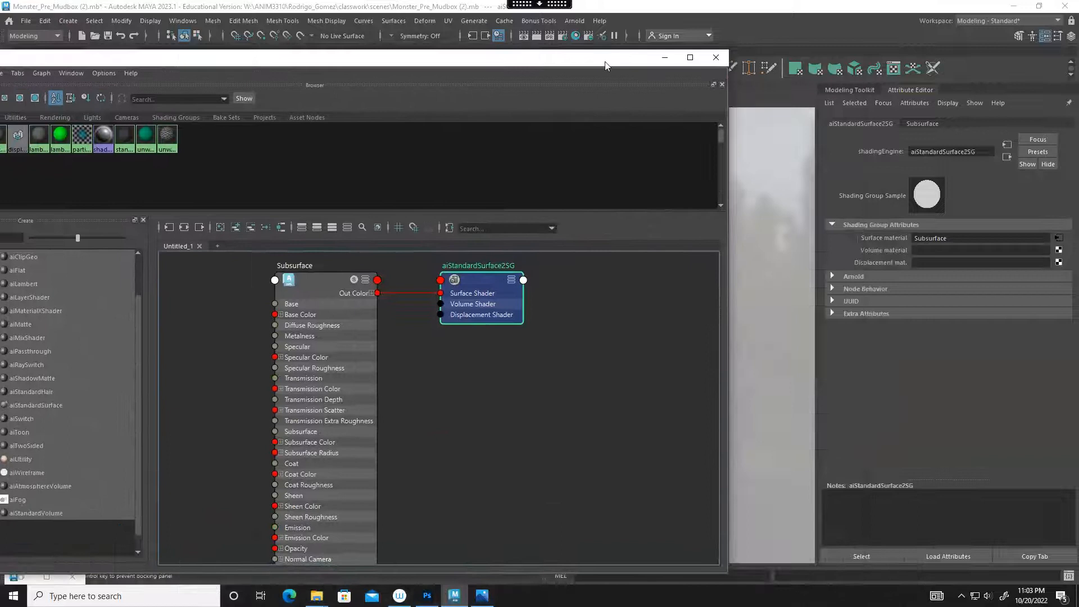
click(323, 278)
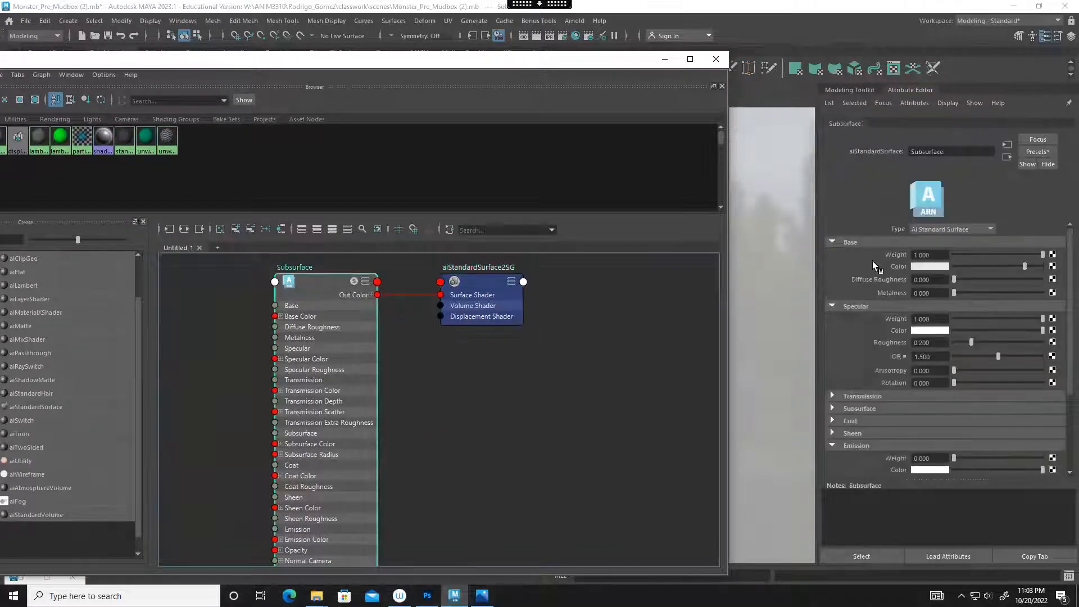
click(833, 409)
scroll(864, 404, down, 2)
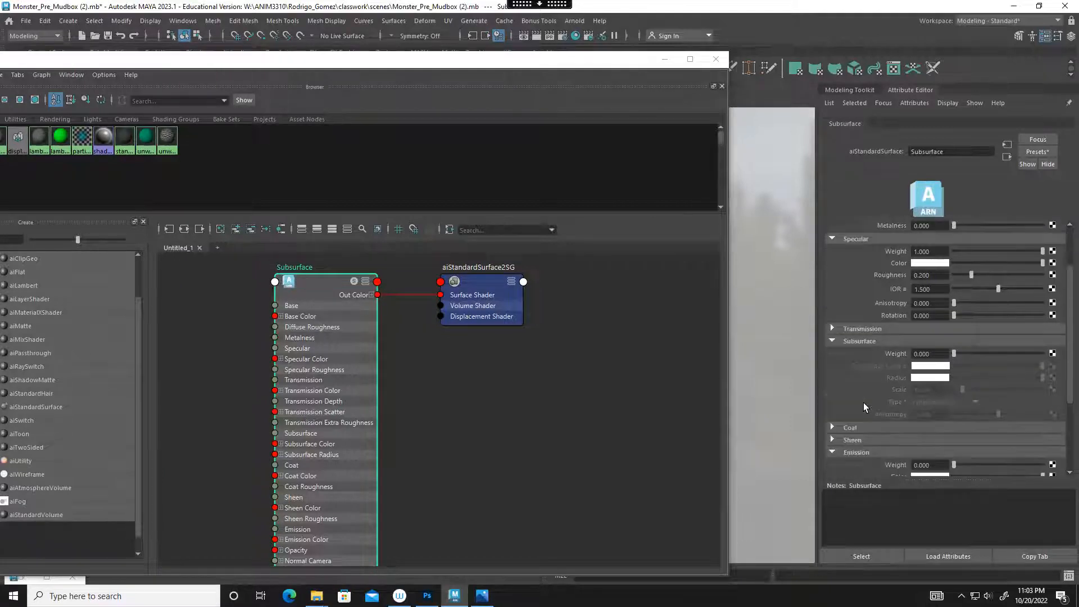
drag(733, 193, 363, 62)
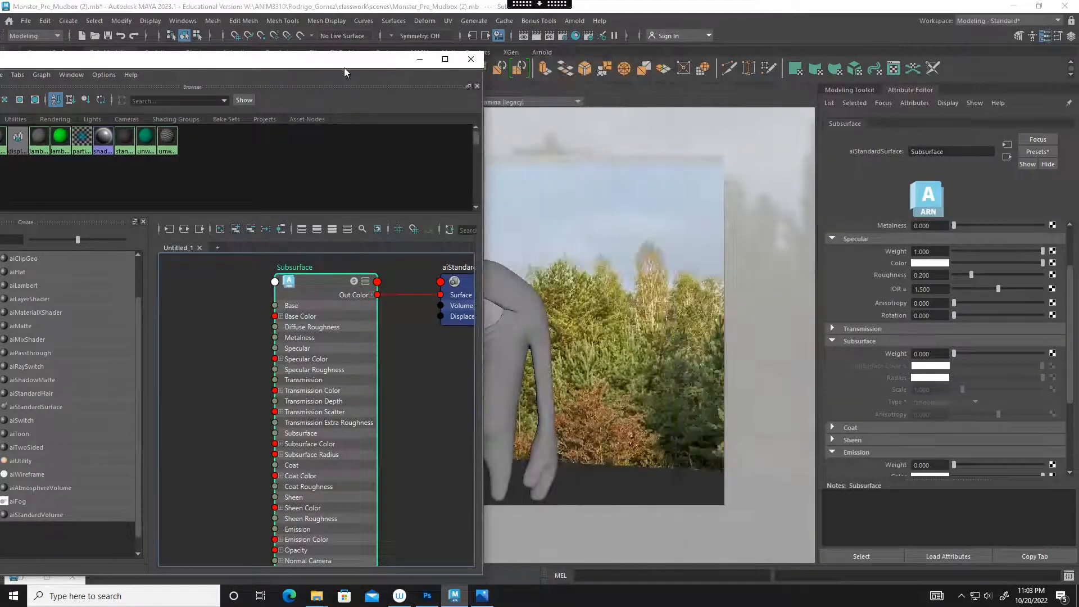
drag(277, 60, 155, 138)
drag(955, 354, 1055, 359)
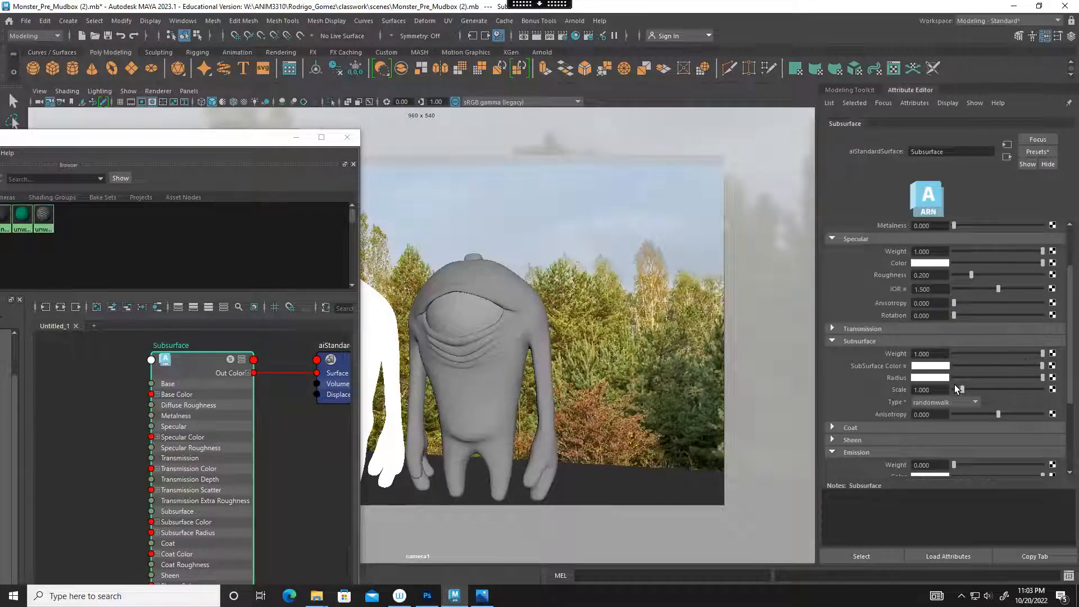
Try a saturated orange as the shader's SubSurface Color and settle on a light desaturated tan.
click(933, 368)
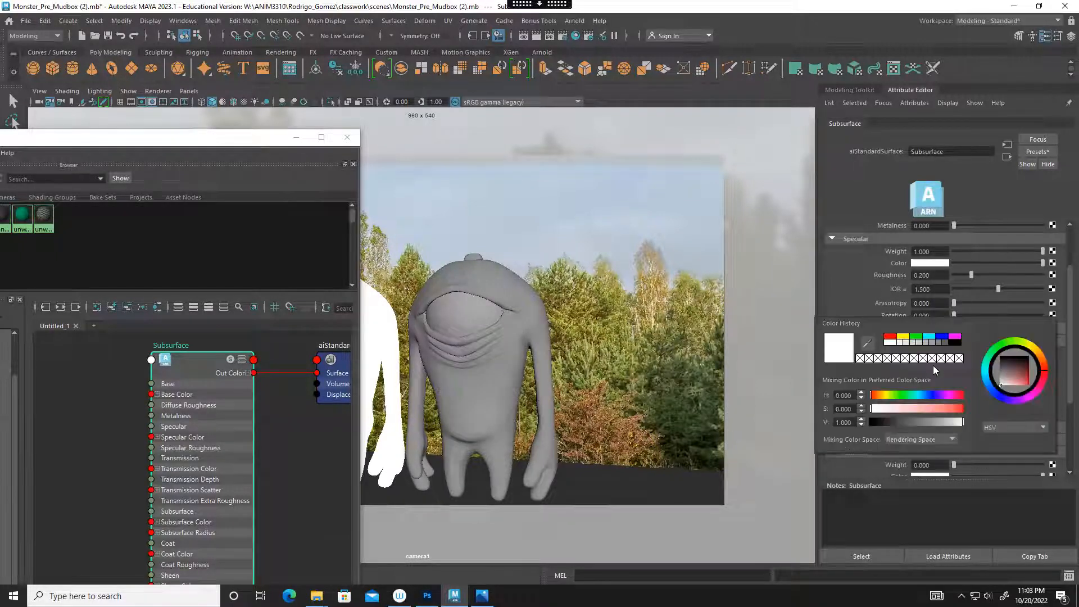
click(1043, 355)
drag(1027, 383, 1045, 400)
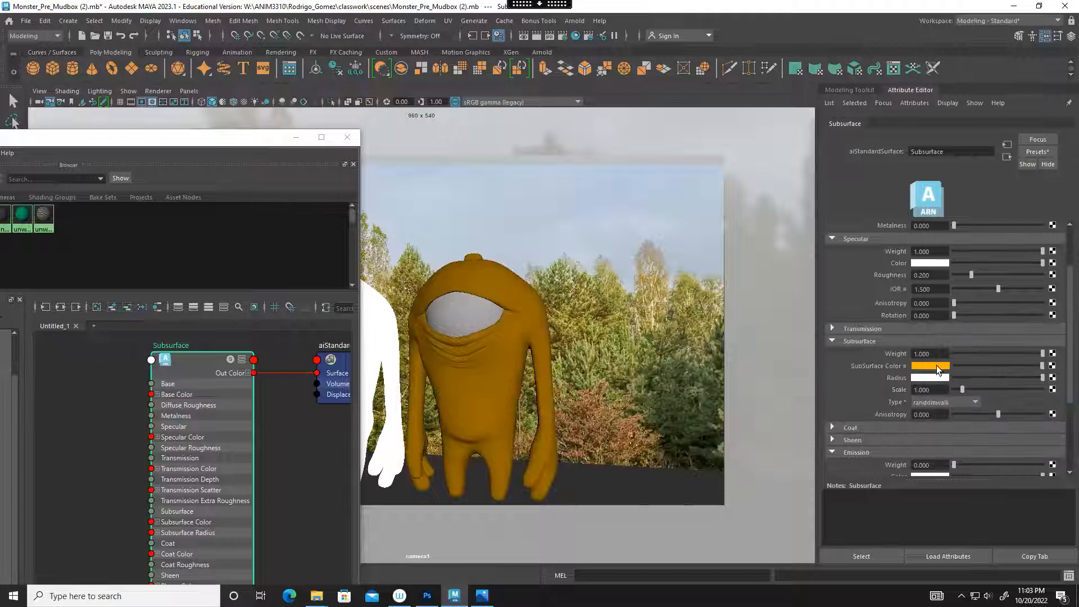
click(937, 366)
drag(1026, 379, 1017, 380)
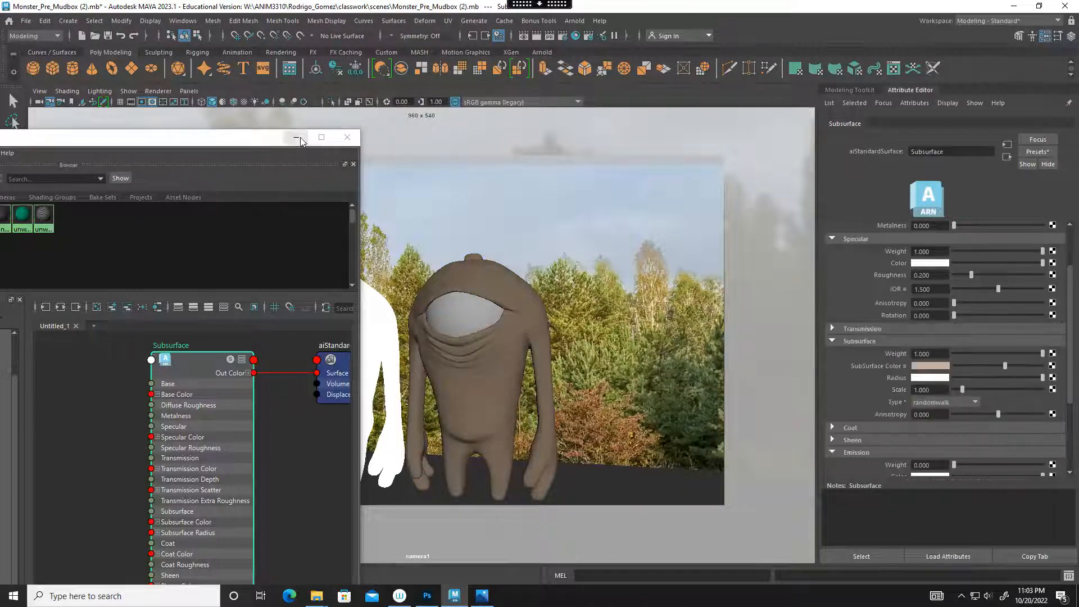
Minimize the Hypershade, close and reopen the Arnold RenderView, and render both monsters side by side.
click(575, 21)
click(594, 55)
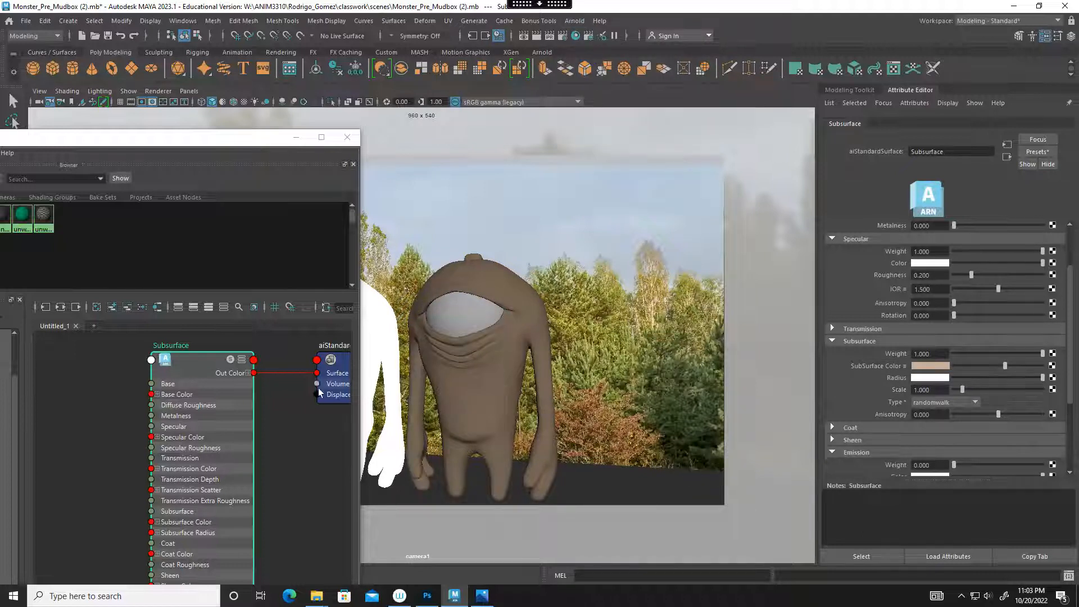
click(296, 140)
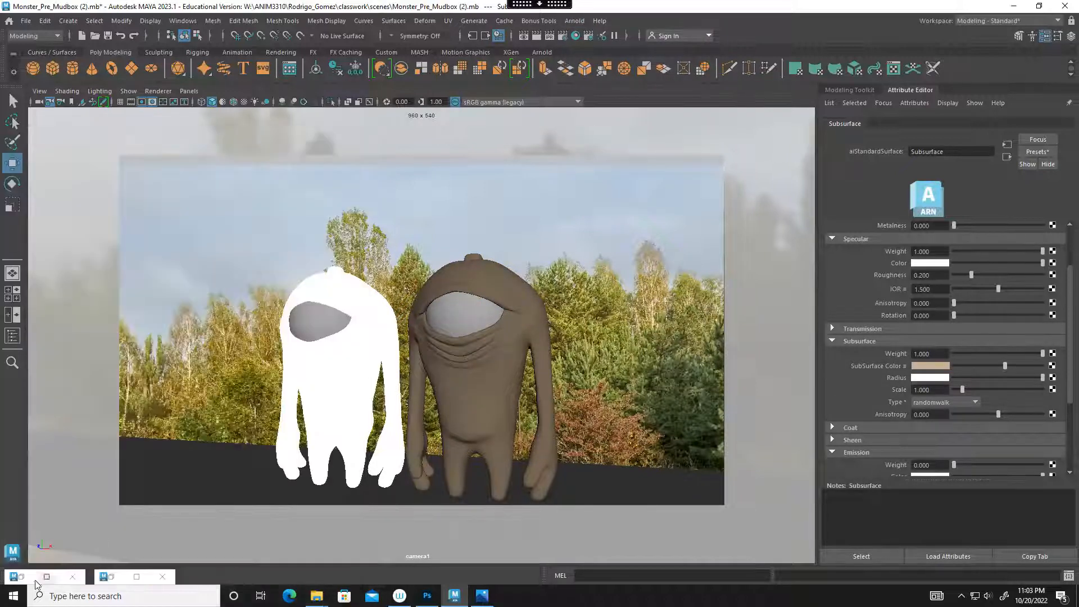
click(26, 580)
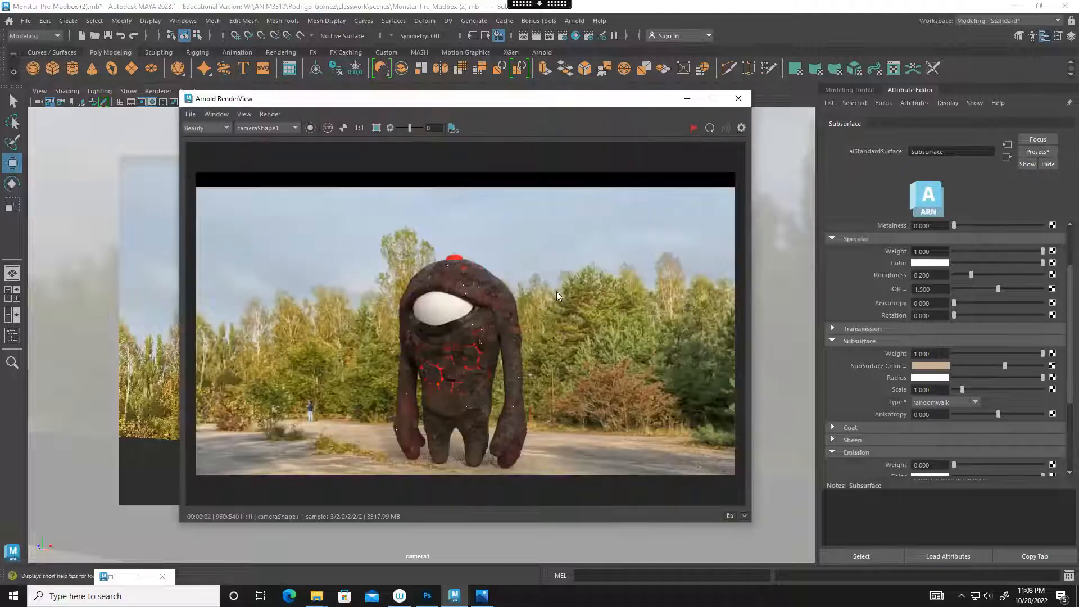
click(695, 128)
click(694, 130)
click(739, 98)
click(582, 23)
click(593, 51)
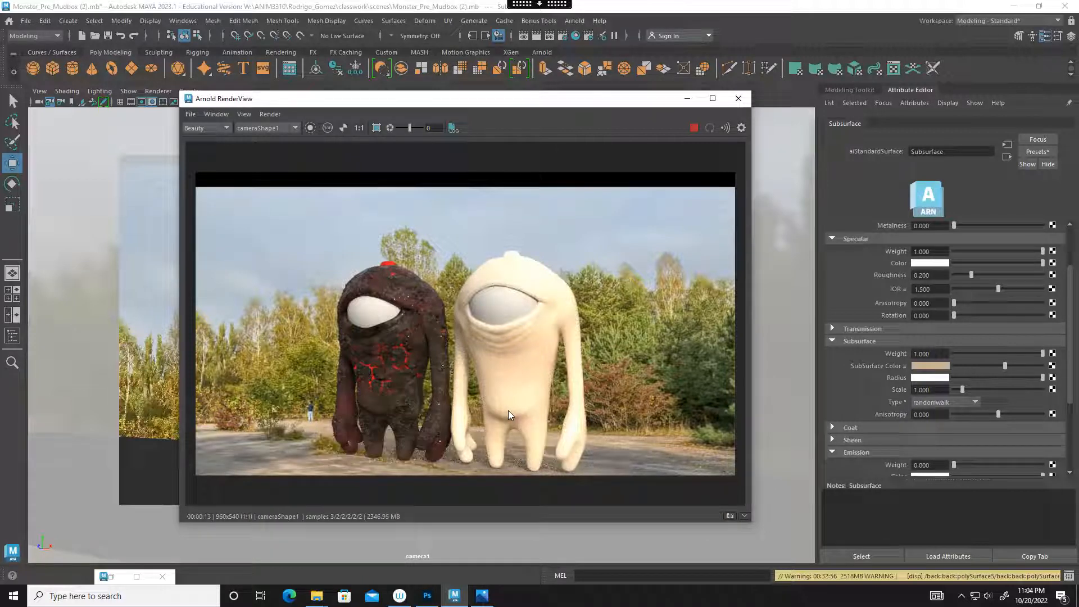
Stop the live render, set the subsurface Radius color to pink, and restart the render.
click(690, 124)
click(936, 376)
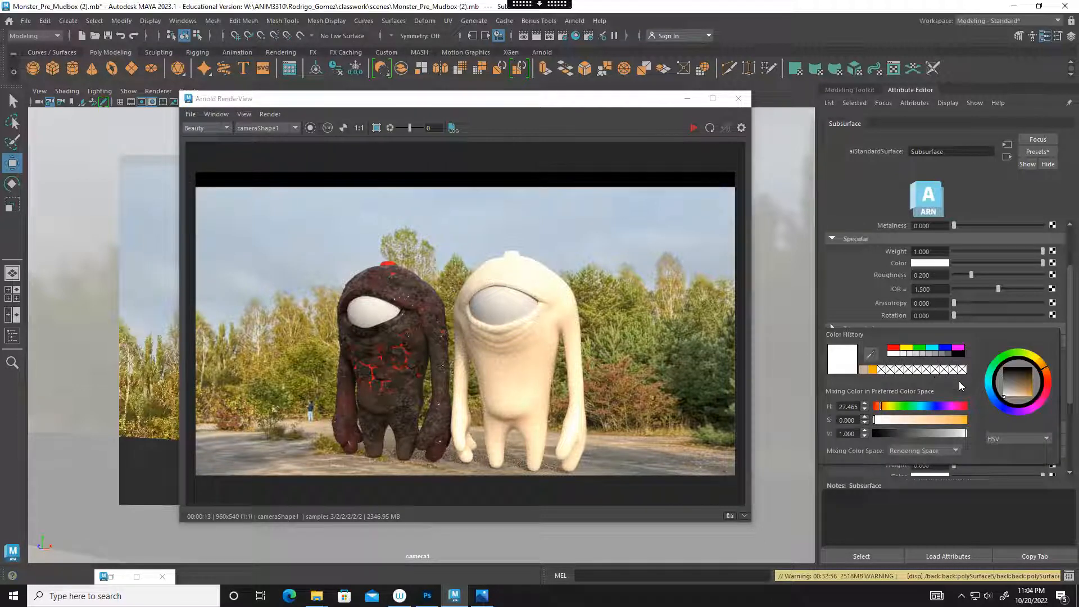
click(1043, 398)
drag(1027, 389, 1025, 399)
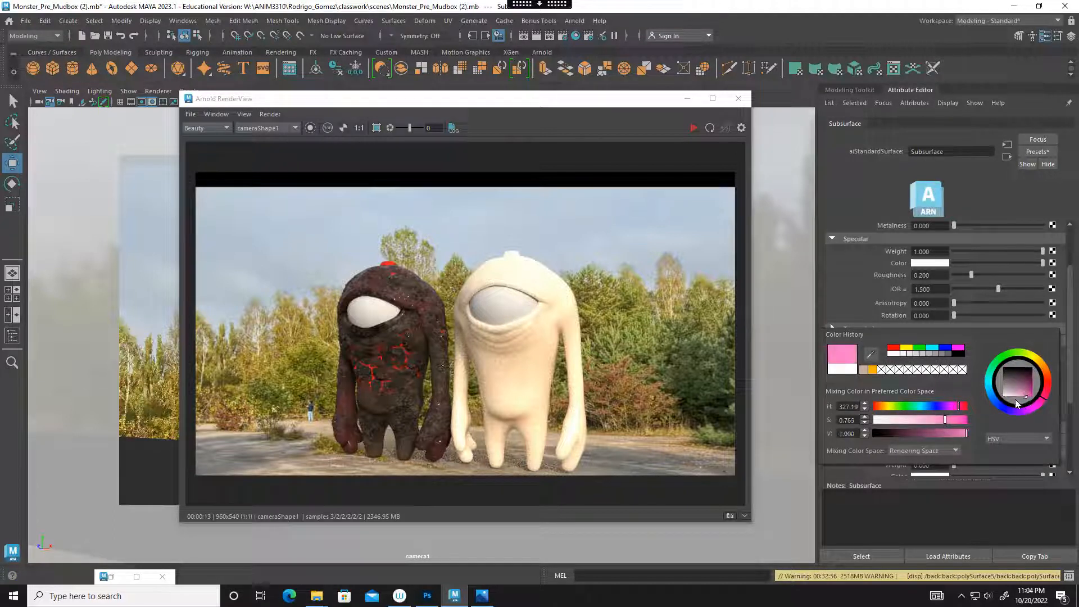
click(692, 128)
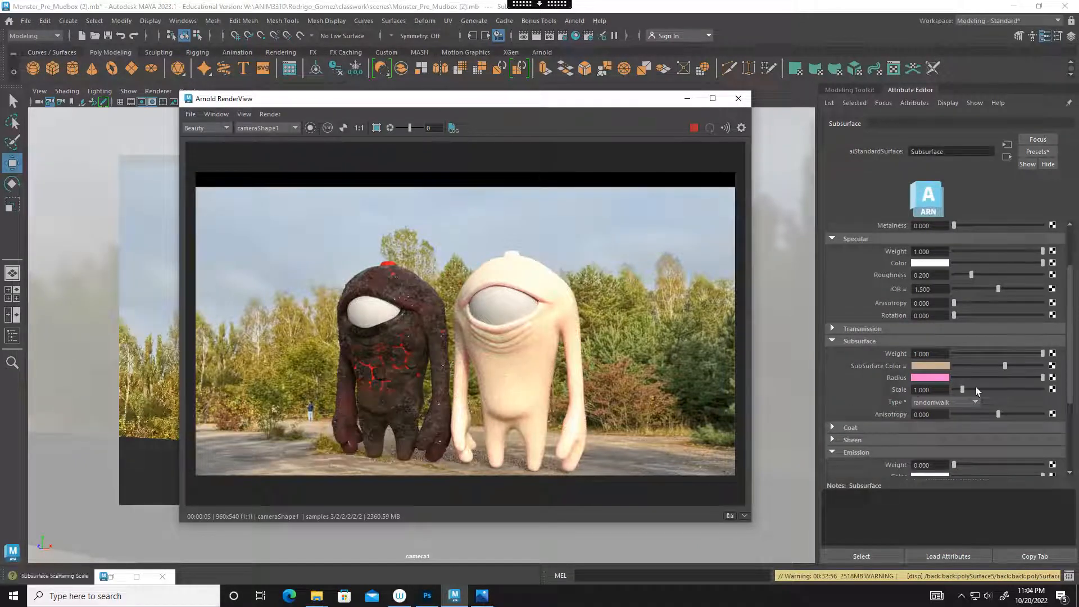
Compare a smaller subsurface Scale in the live render, set the Scale to 0.962, and stop the render.
drag(962, 391, 958, 390)
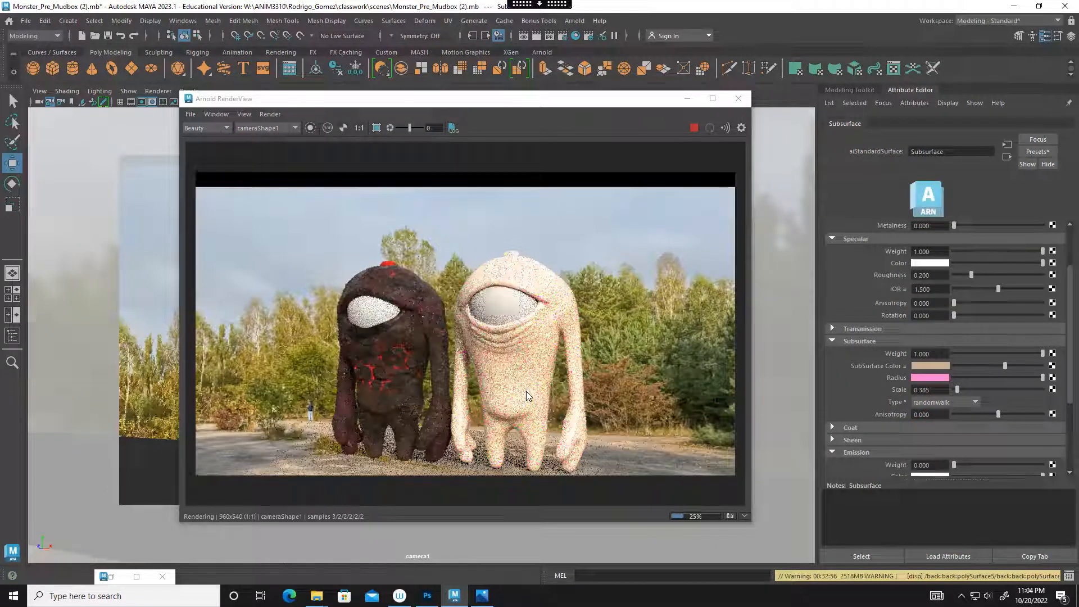
drag(961, 389, 962, 389)
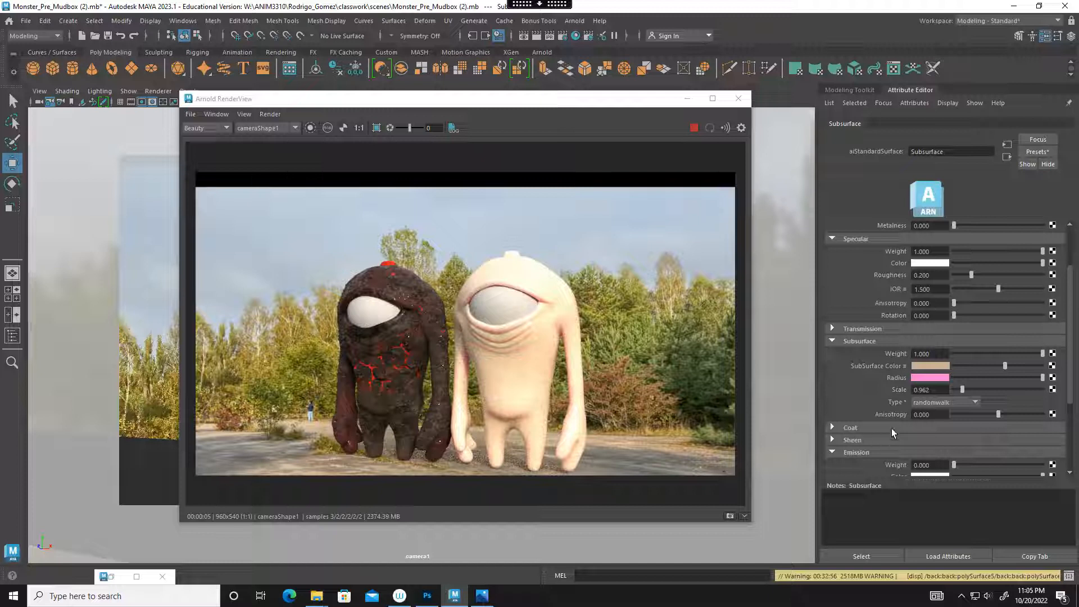
click(696, 129)
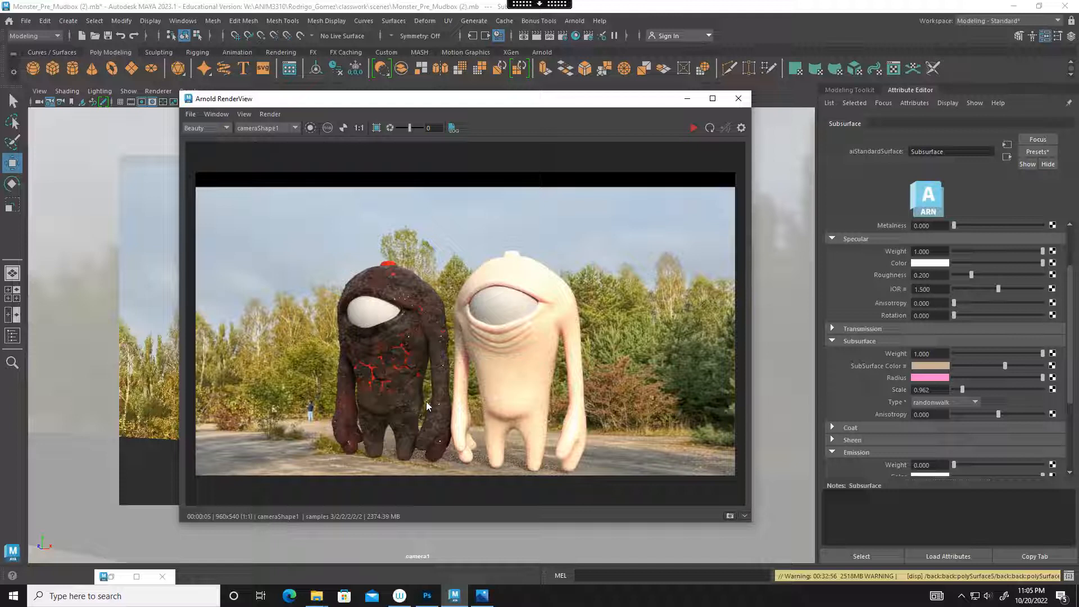
Map Monster_rockdiffuse2_Painted_texture.png from the Hyperreal folder to the Subsurface shader's Radius as a file texture and start the live render.
click(1054, 380)
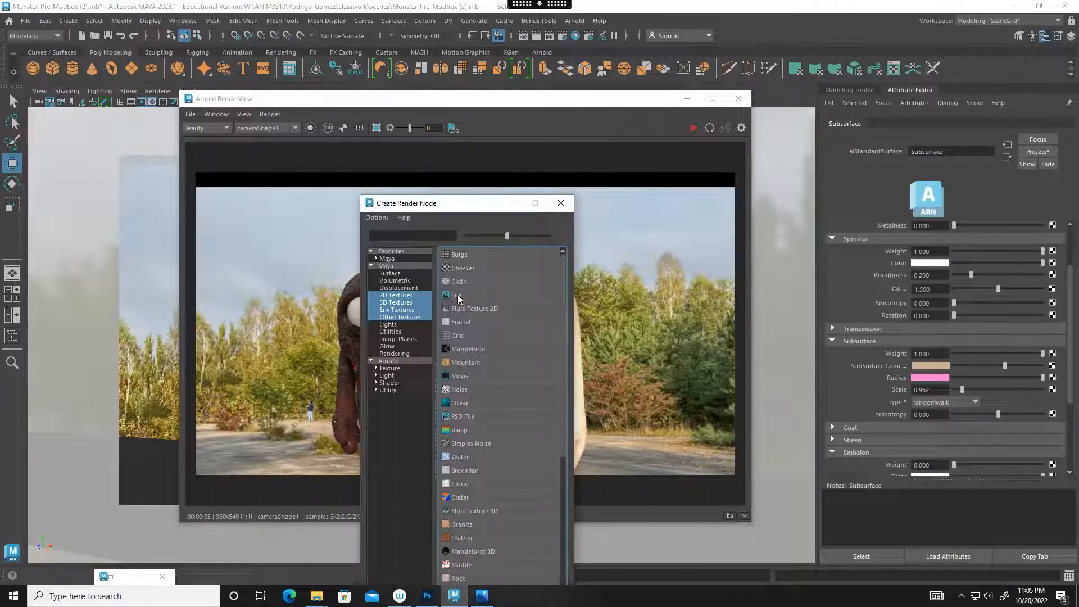
click(457, 294)
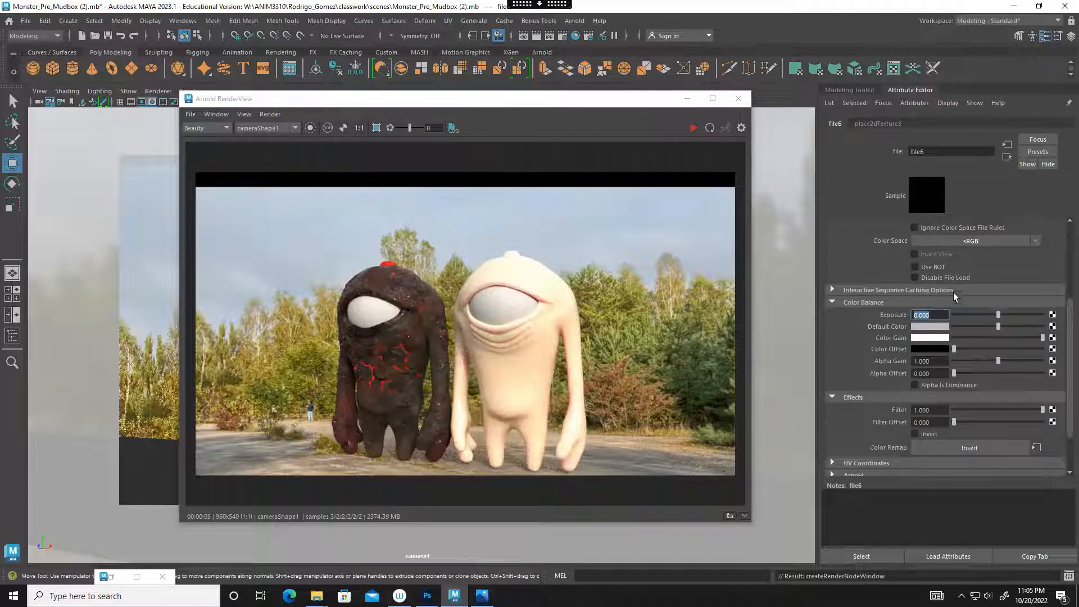
scroll(953, 293, up, 5)
click(1055, 277)
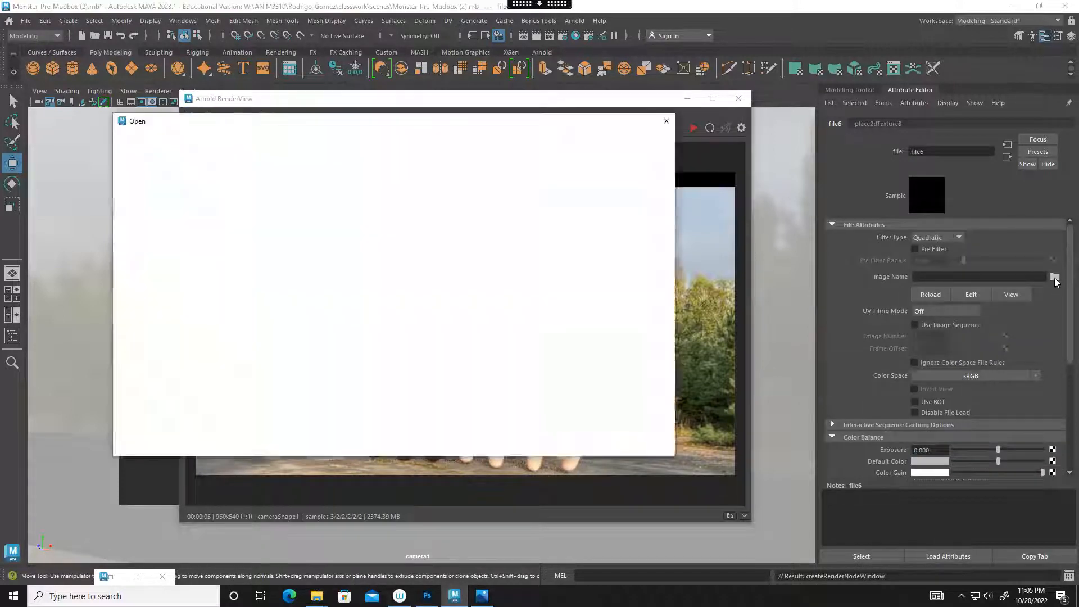
double_click(216, 193)
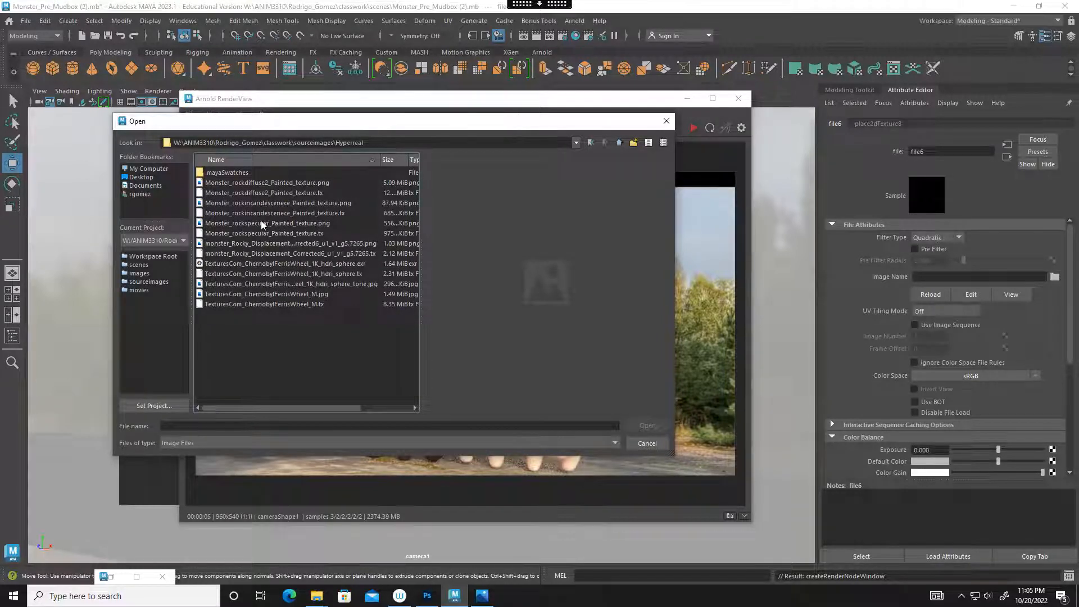
click(235, 186)
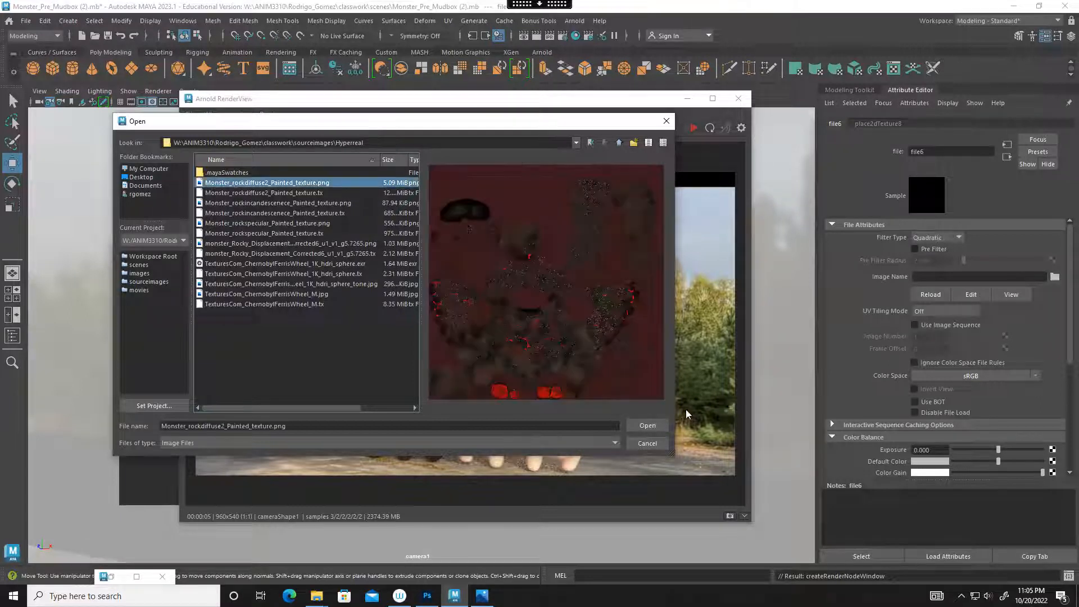
click(651, 422)
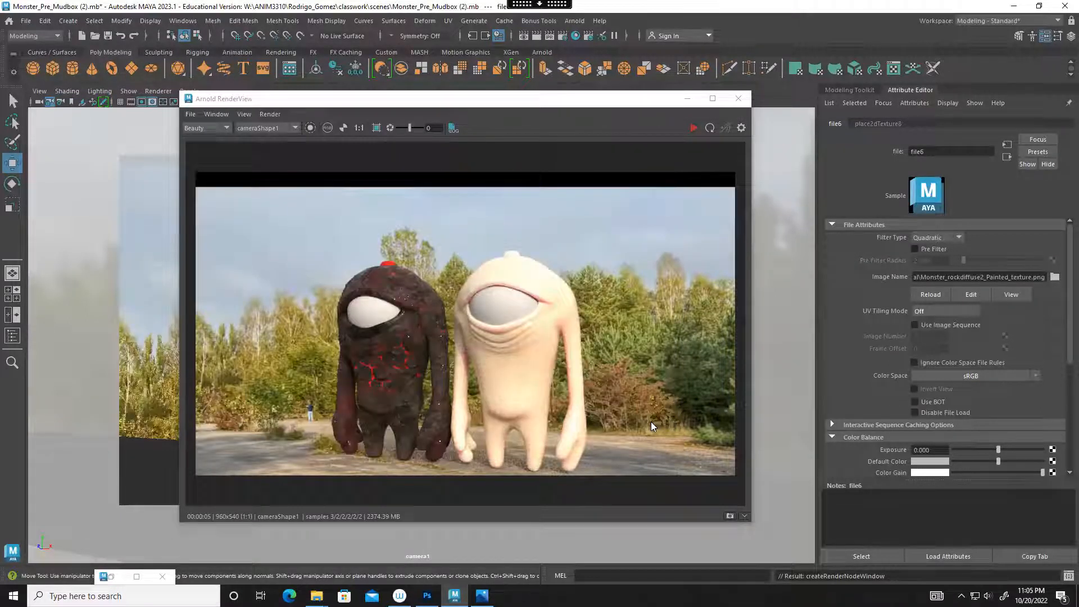
click(694, 127)
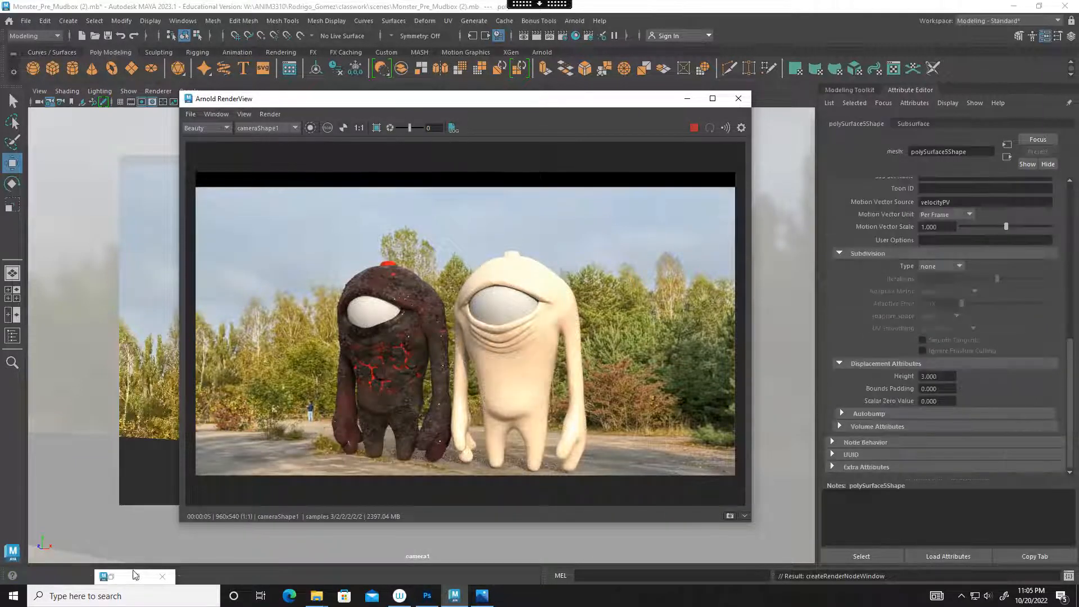
Restore the Hypershade, select the Subsurface shader, and test the textured radius at Scale values such as 8.462, 0.256 and 0.192.
click(111, 577)
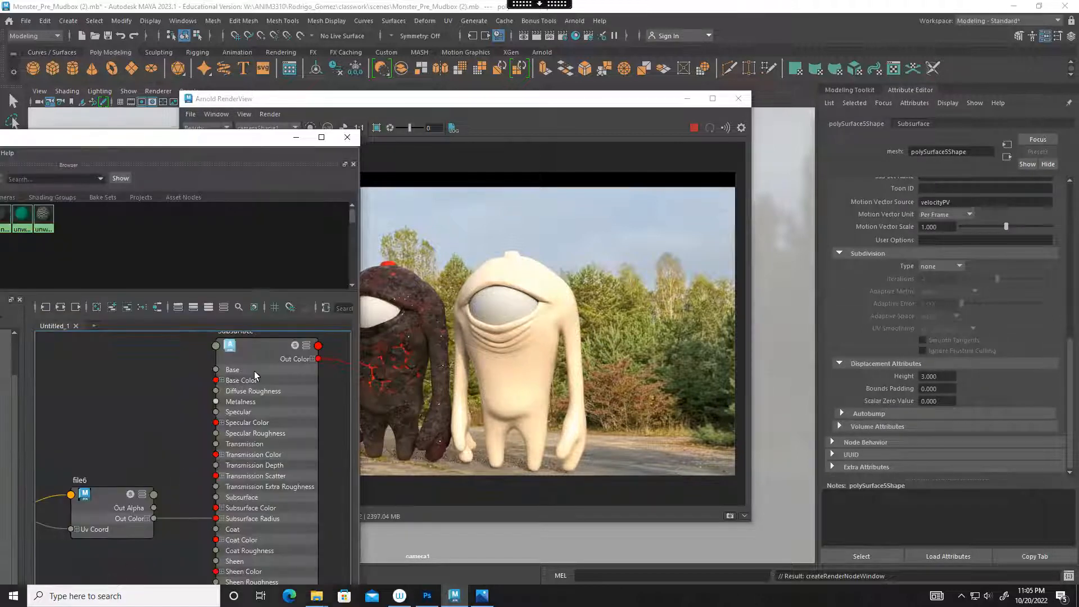
click(273, 362)
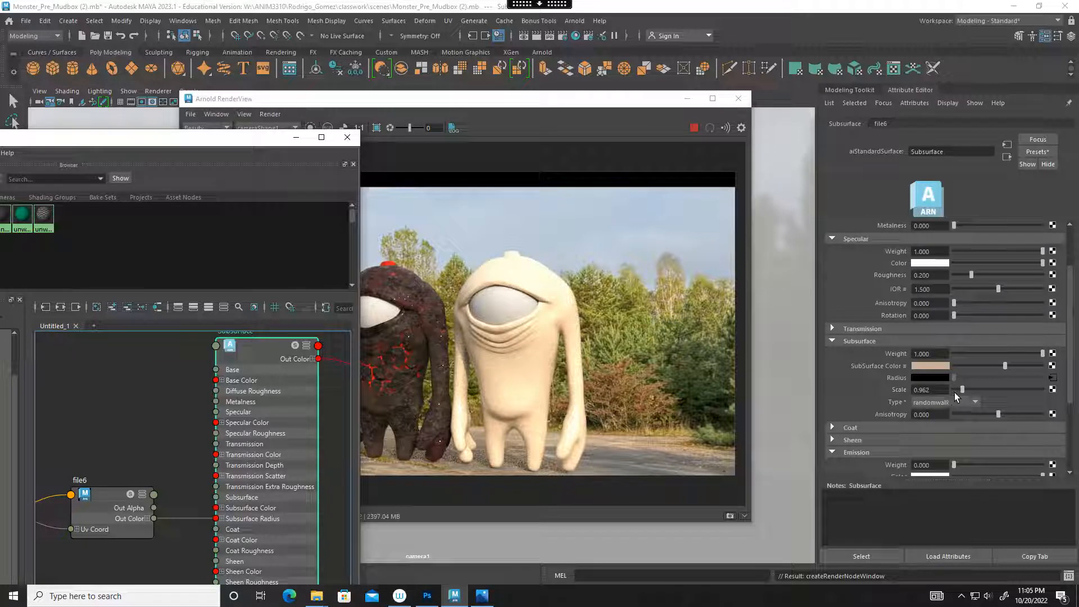
mouse_move(960, 390)
mouse_down()
mouse_move(1008, 385)
mouse_move(963, 393)
mouse_up()
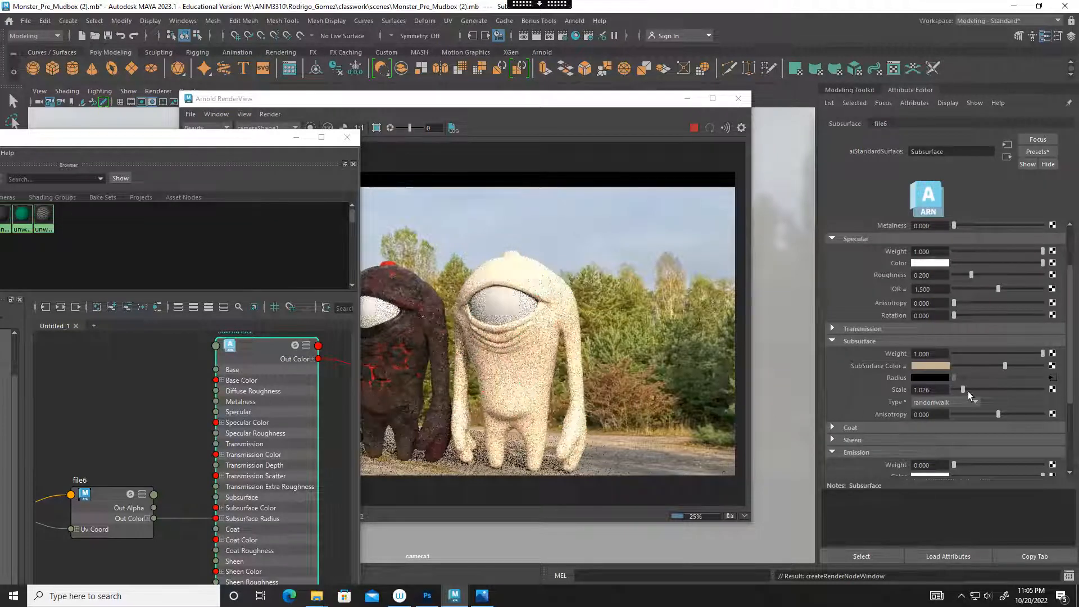
drag(967, 390, 1028, 388)
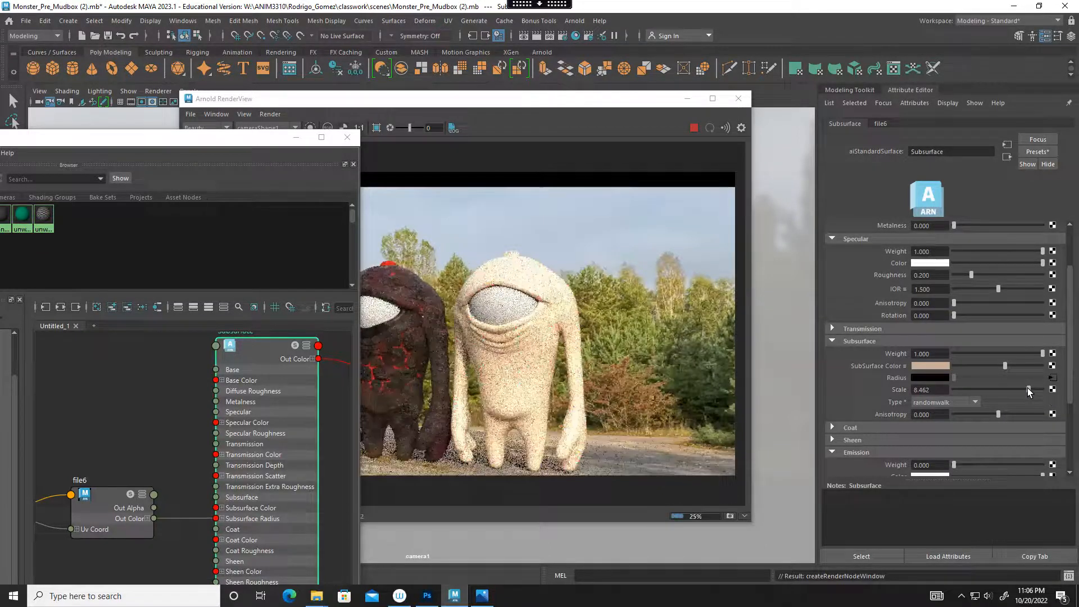
key(ctrl+z)
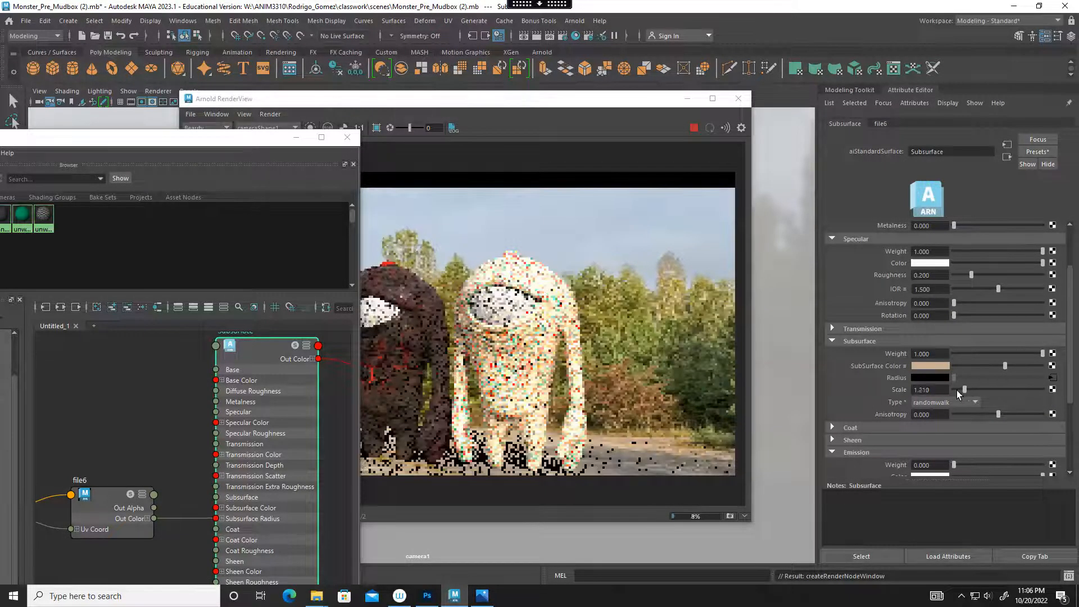
click(956, 391)
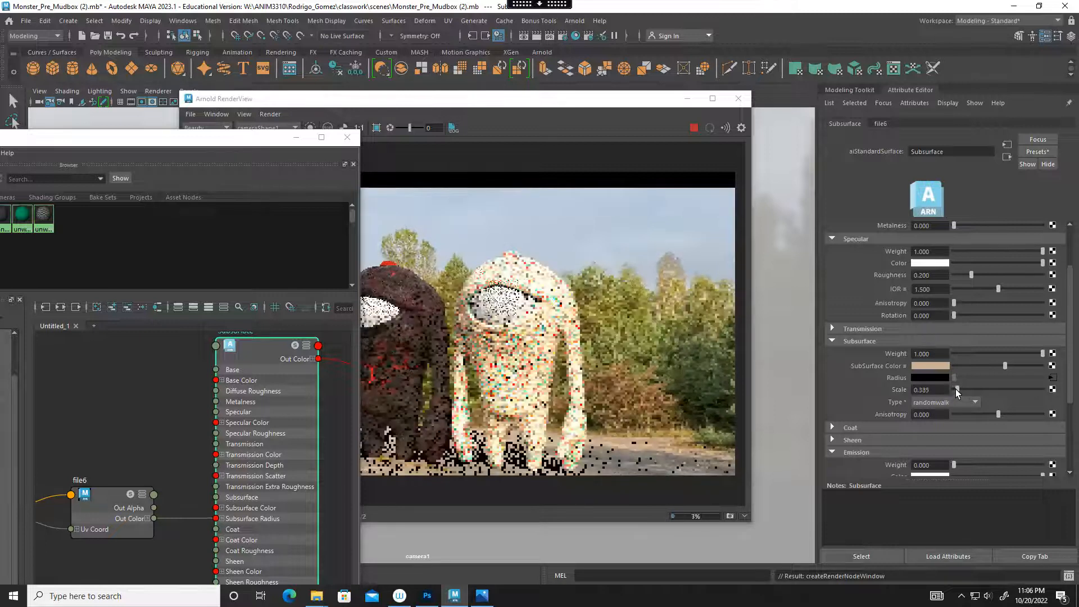
click(957, 391)
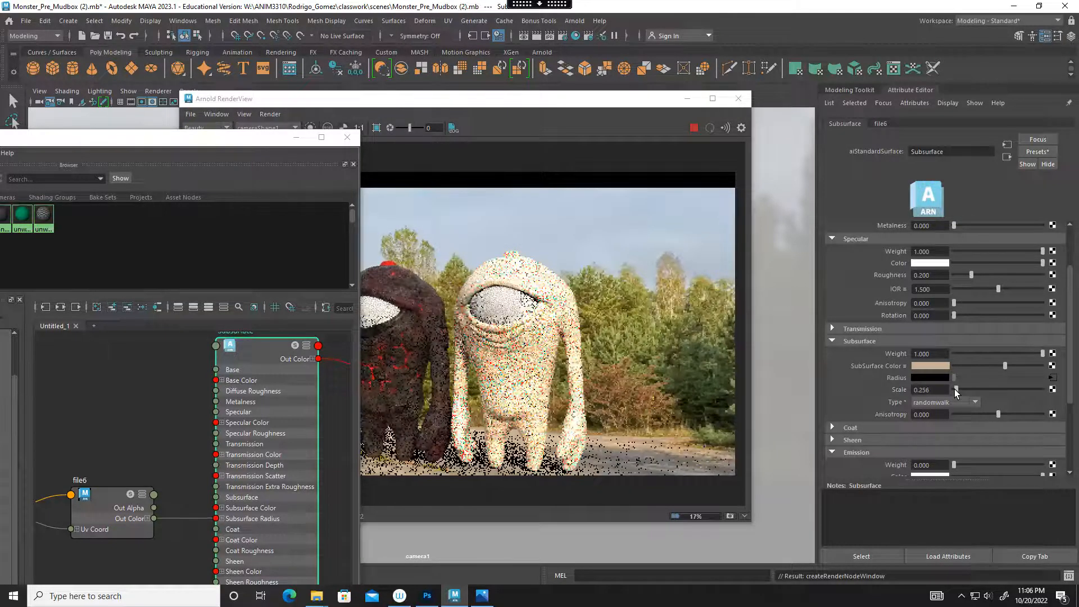
click(955, 389)
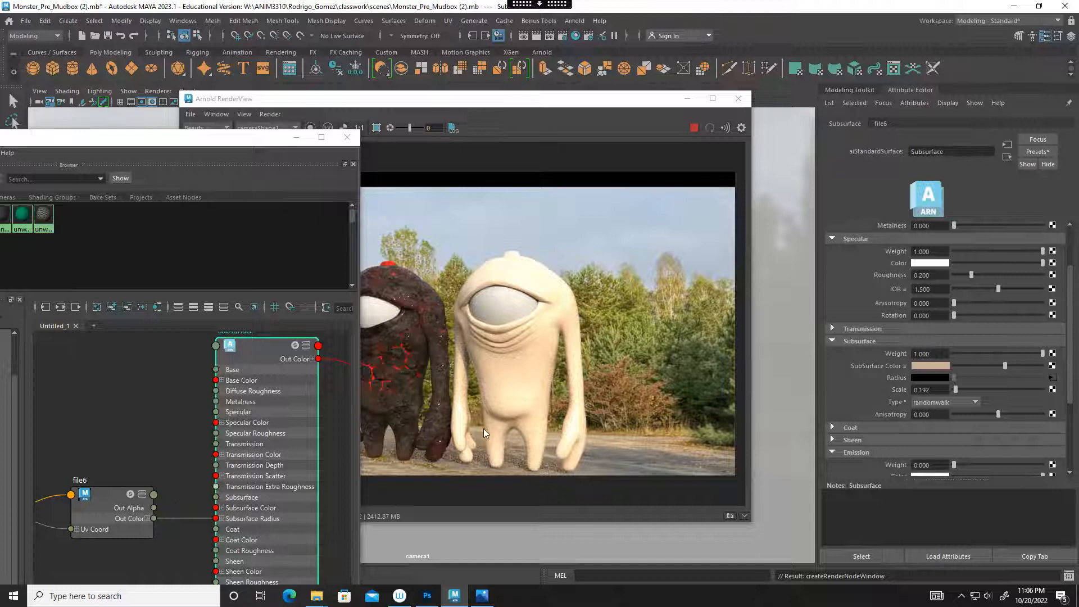
Disconnect the file6 texture from the shader's Subsurface Radius and set the Radius color to red.
click(180, 497)
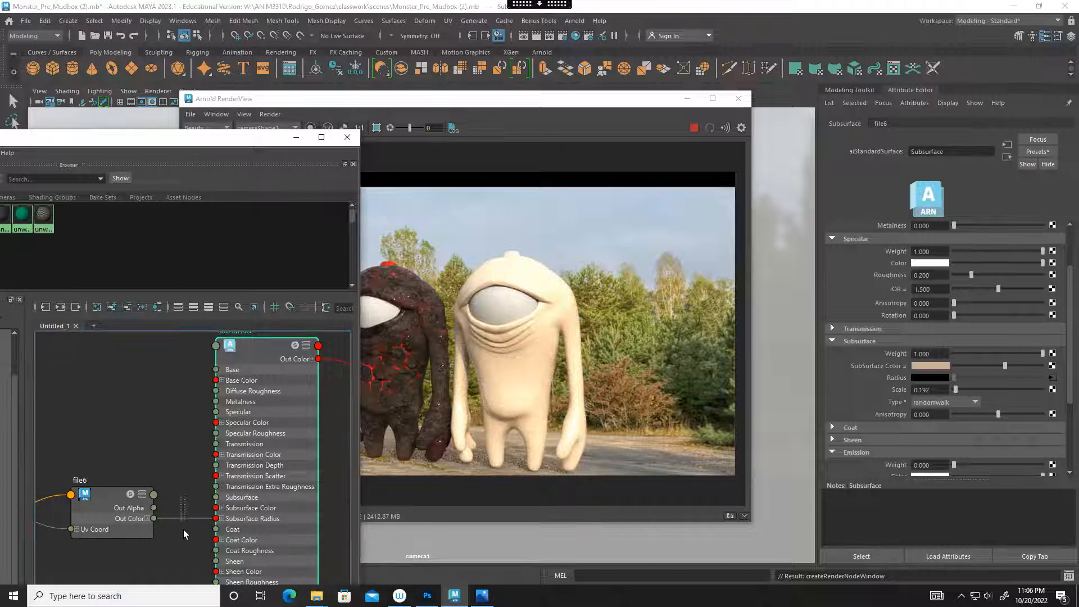
key(Delete)
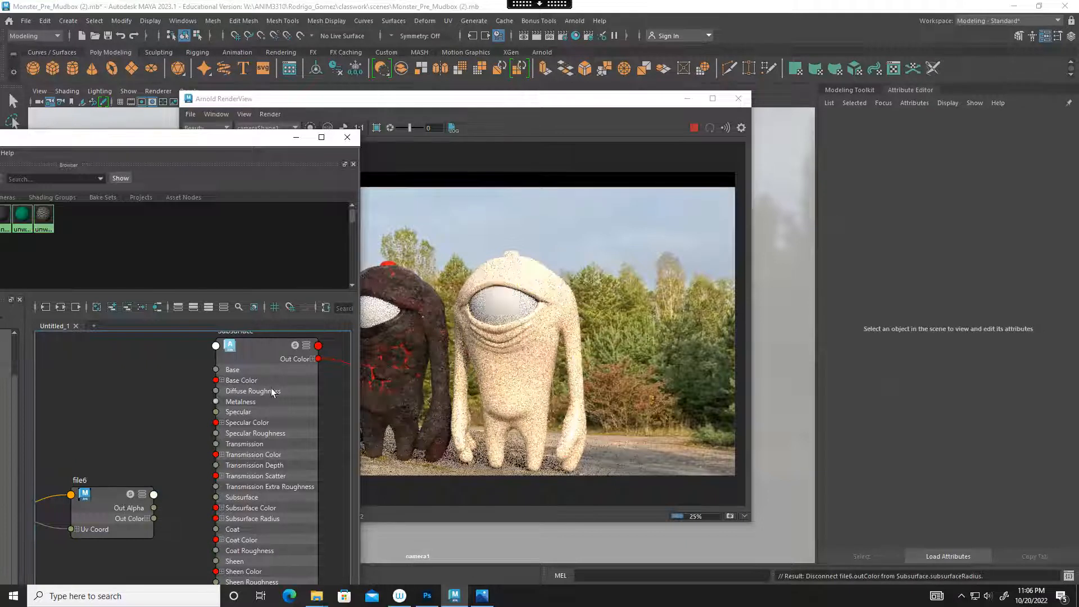
click(259, 347)
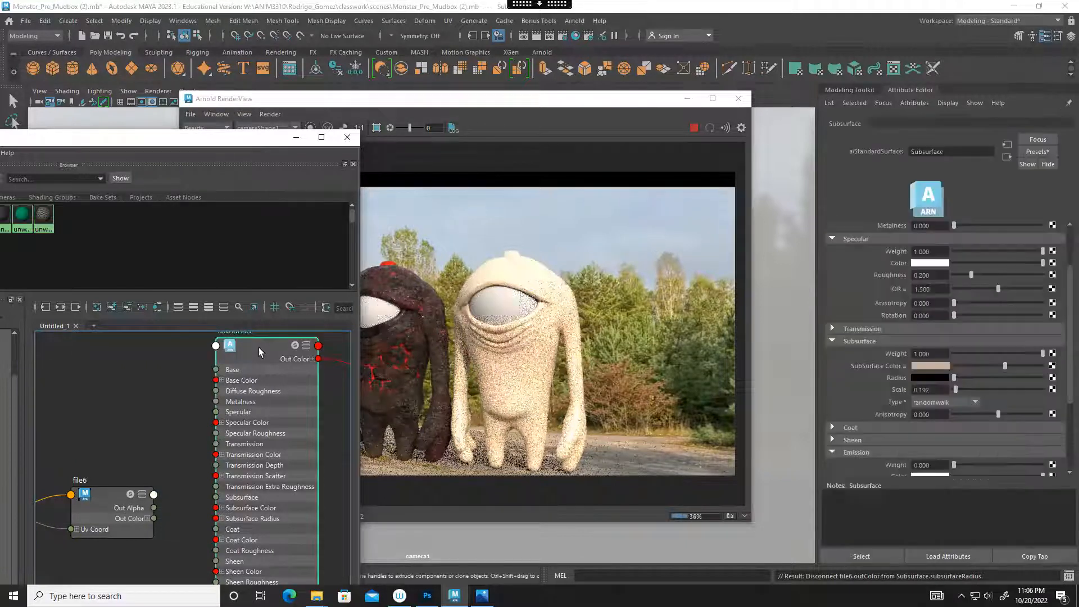
click(940, 378)
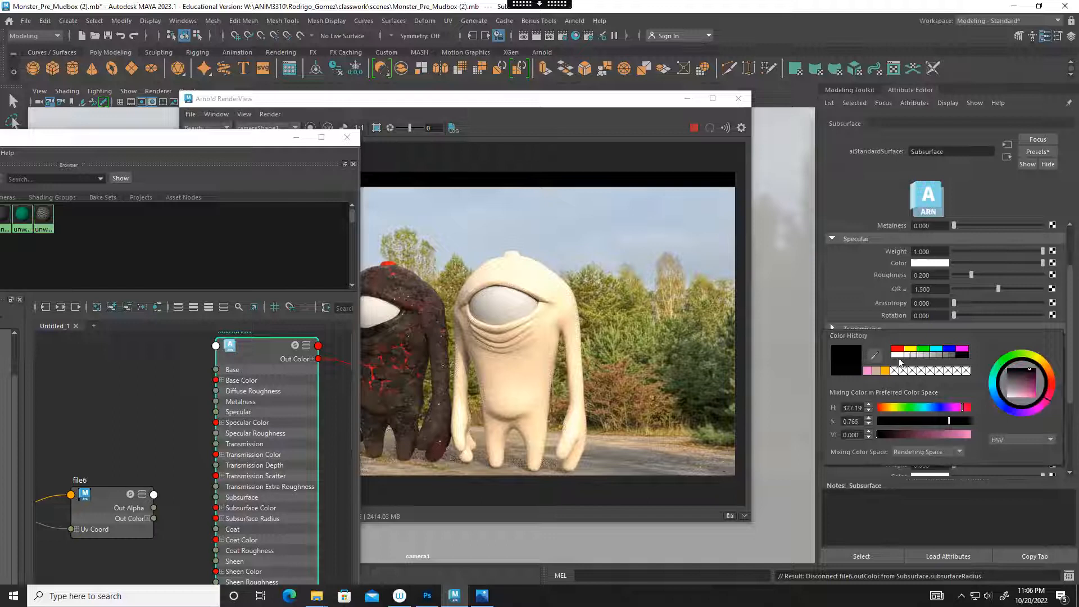
click(897, 351)
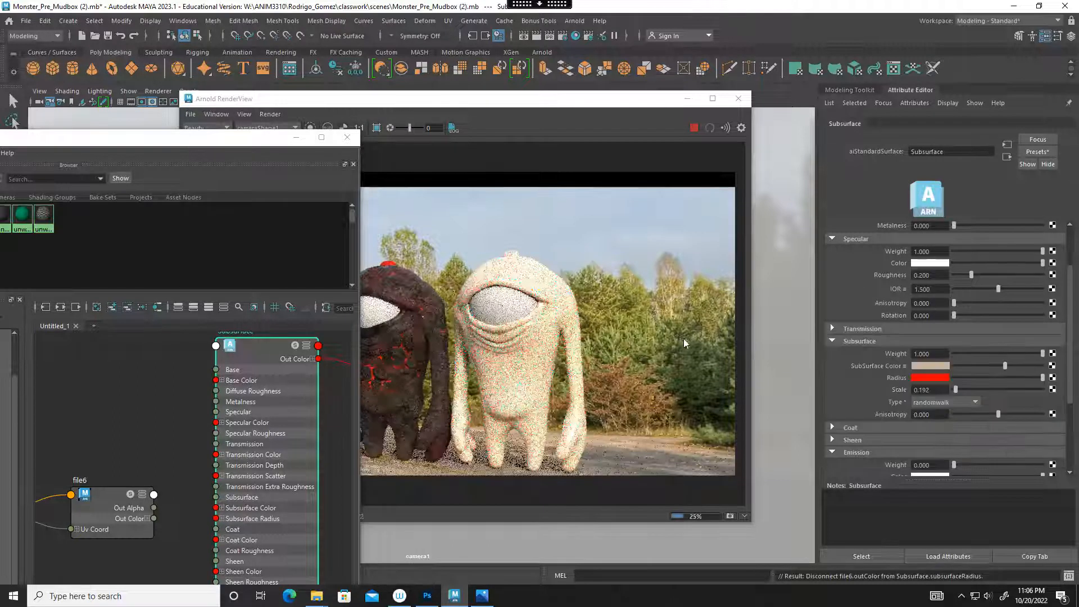
Raise the subsurface Scale in stages to 5.192, minimize the Hypershade, and stop the live render.
click(968, 389)
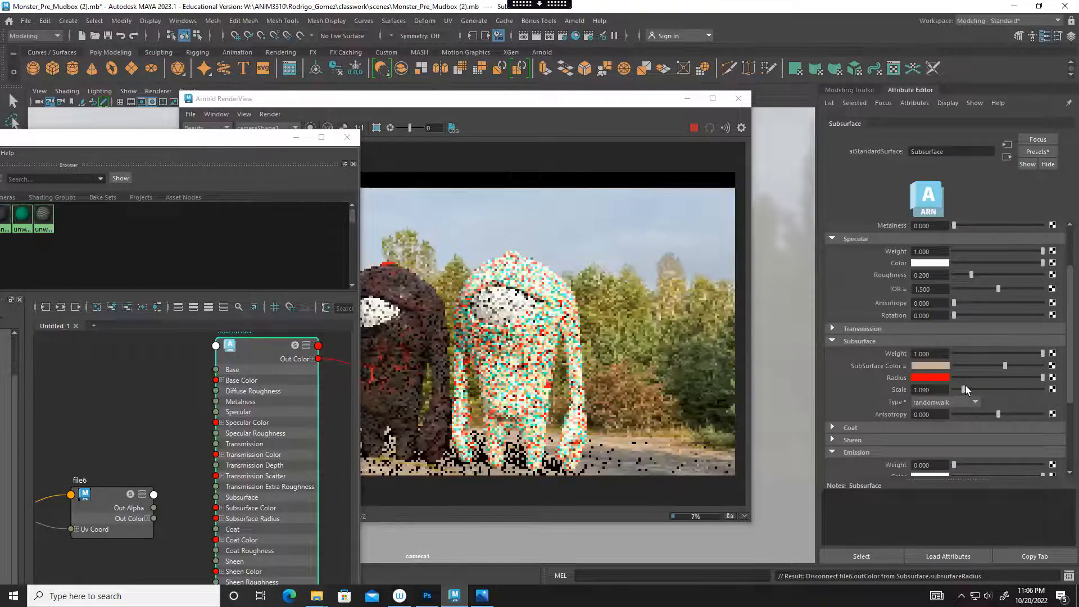
click(970, 388)
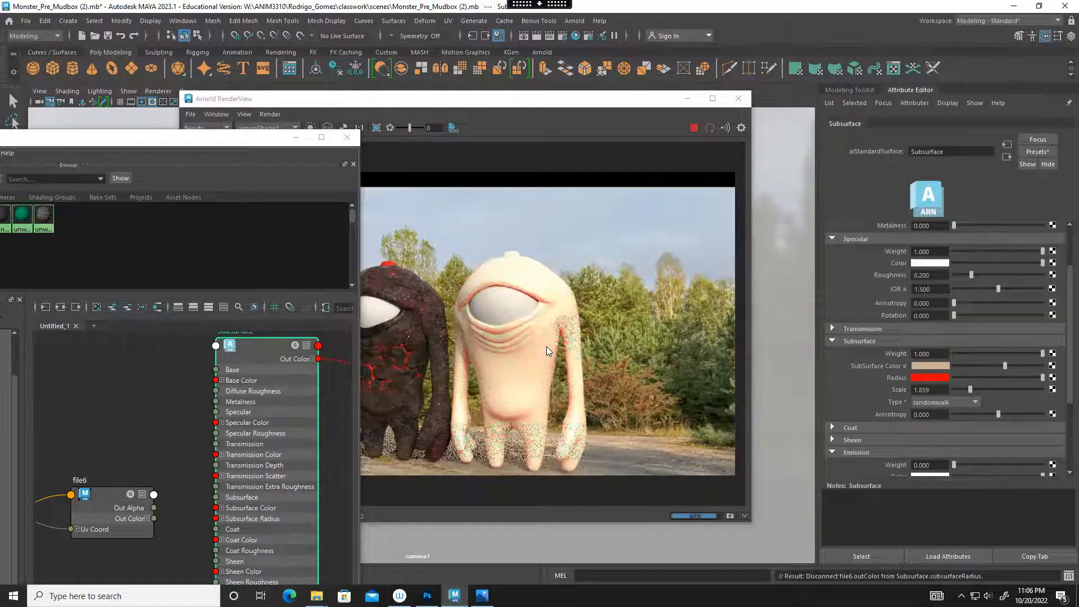
drag(984, 388, 994, 386)
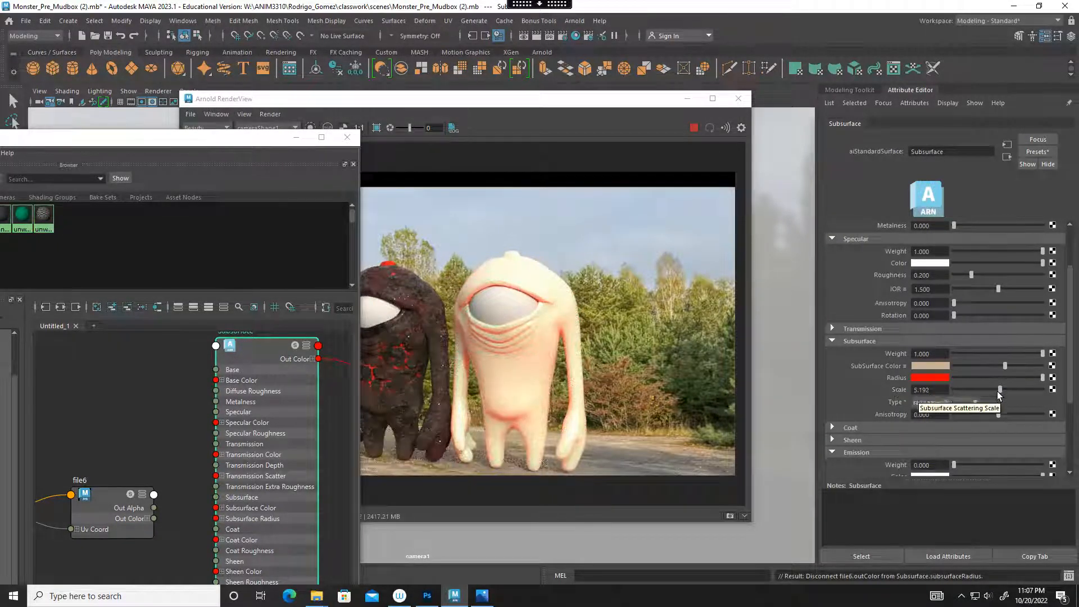
click(296, 137)
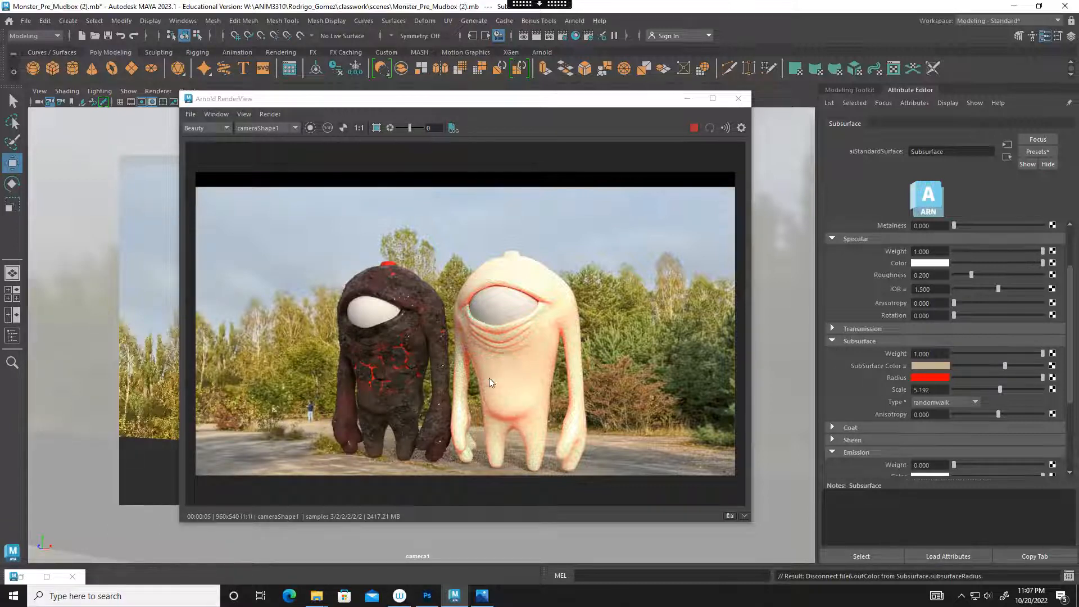
click(693, 128)
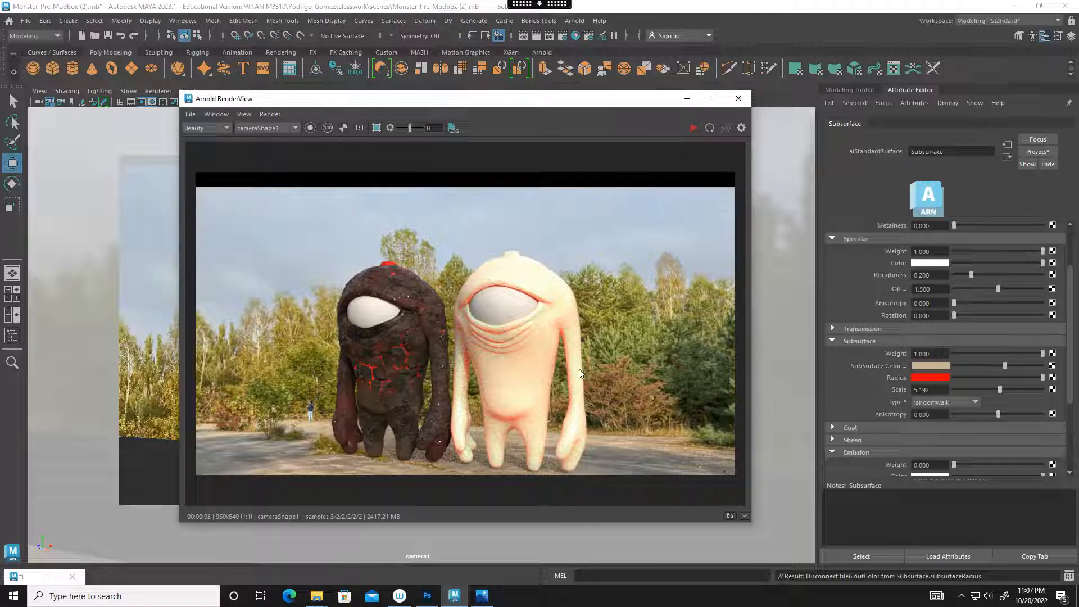
Move the RenderView aside, unlock the camera, frame both monsters from behind, and restart the Arnold render.
drag(620, 101, 452, 116)
click(759, 161)
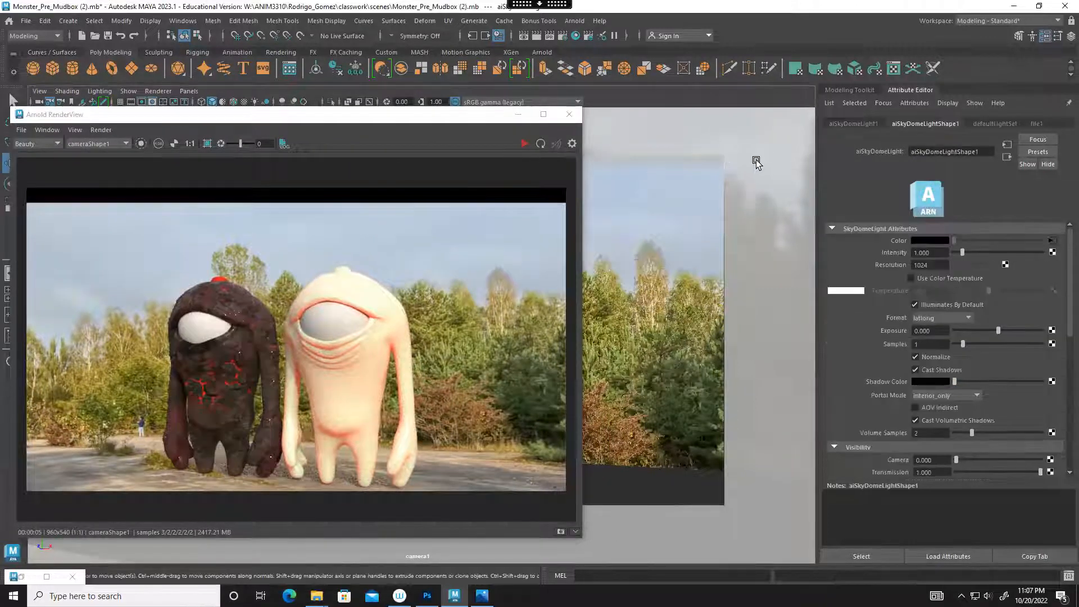
drag(371, 120, 439, 272)
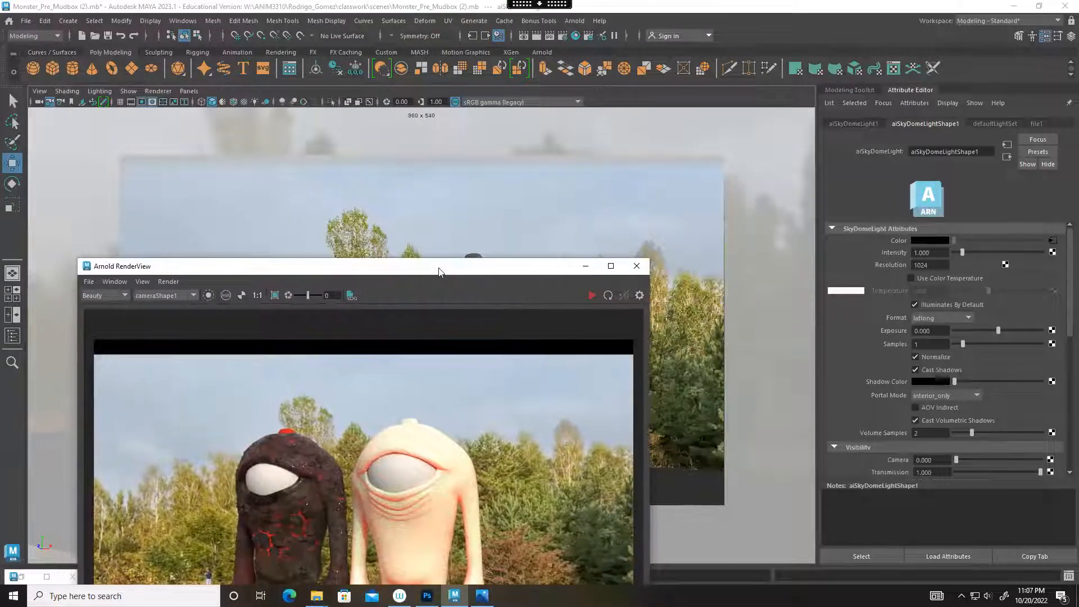
drag(474, 260, 298, 286)
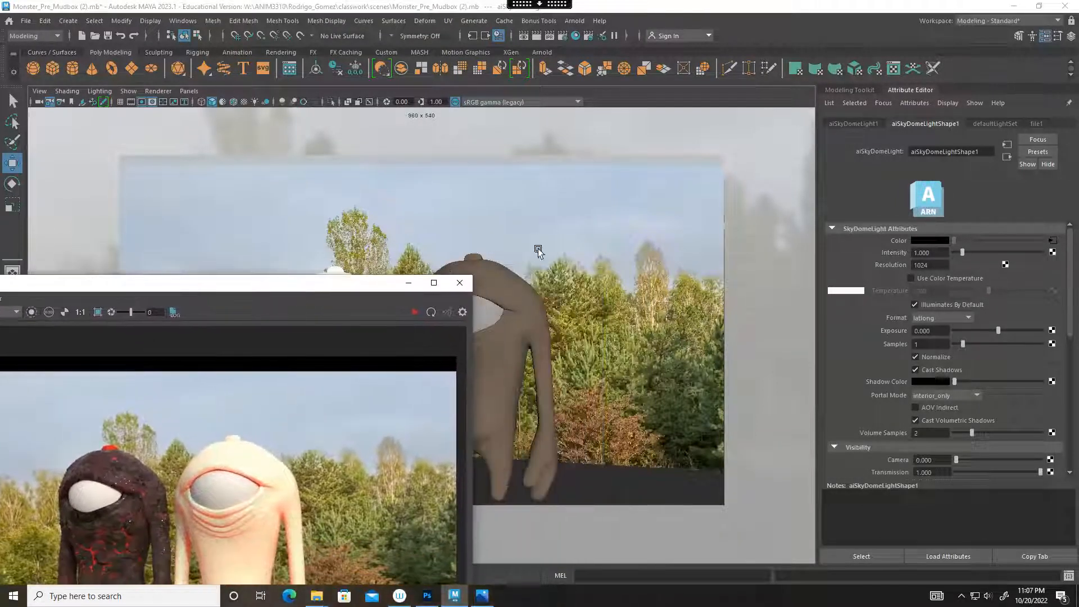
click(50, 102)
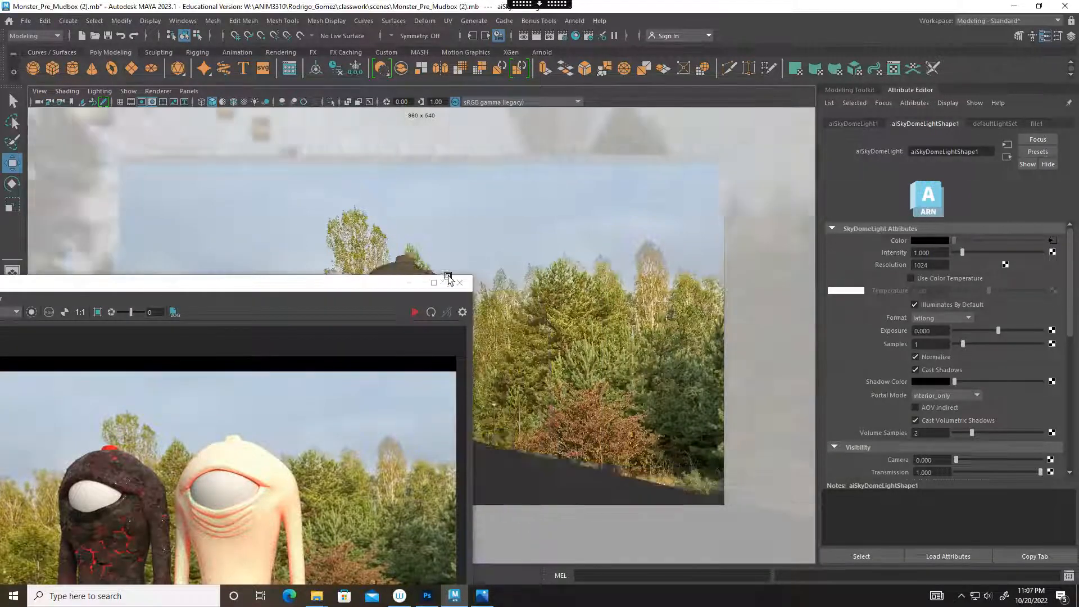
drag(334, 287, 182, 252)
alt+drag(597, 254, 589, 286)
alt+middle_drag(585, 279, 500, 287)
alt+right_drag(499, 287, 532, 260)
drag(212, 253, 585, 167)
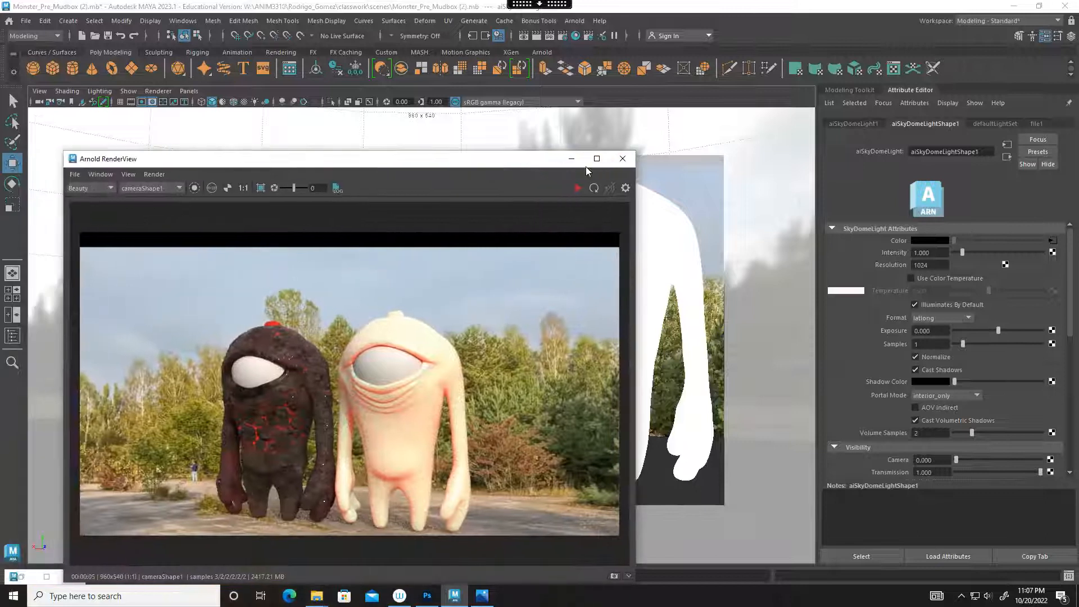
click(579, 189)
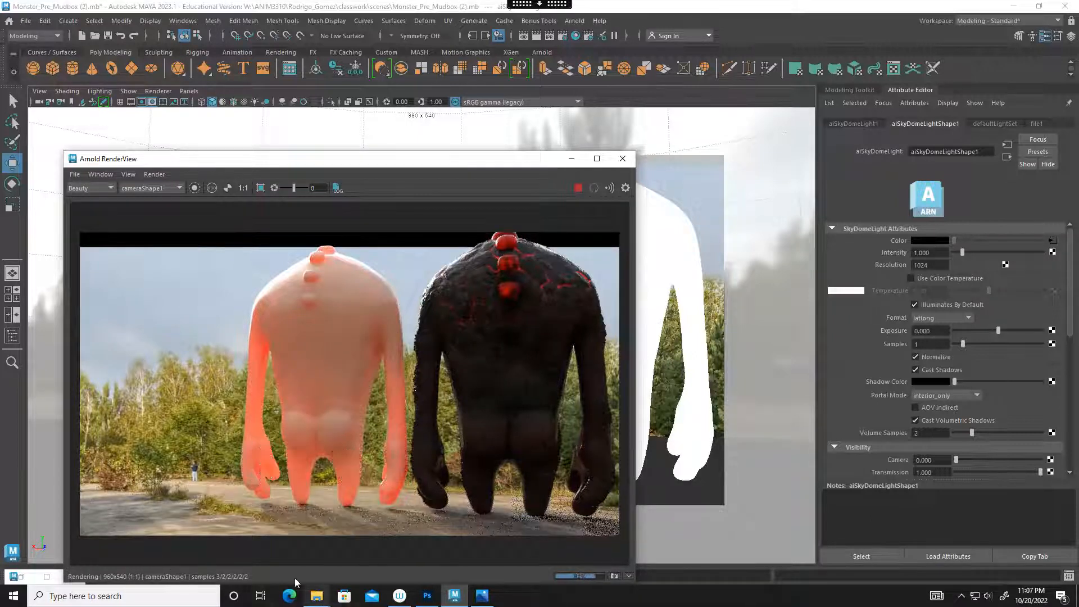
Reselect the Subsurface shader in the Hypershade, set its subsurface Scale to 2.500, and bring the RenderView to the front.
click(27, 577)
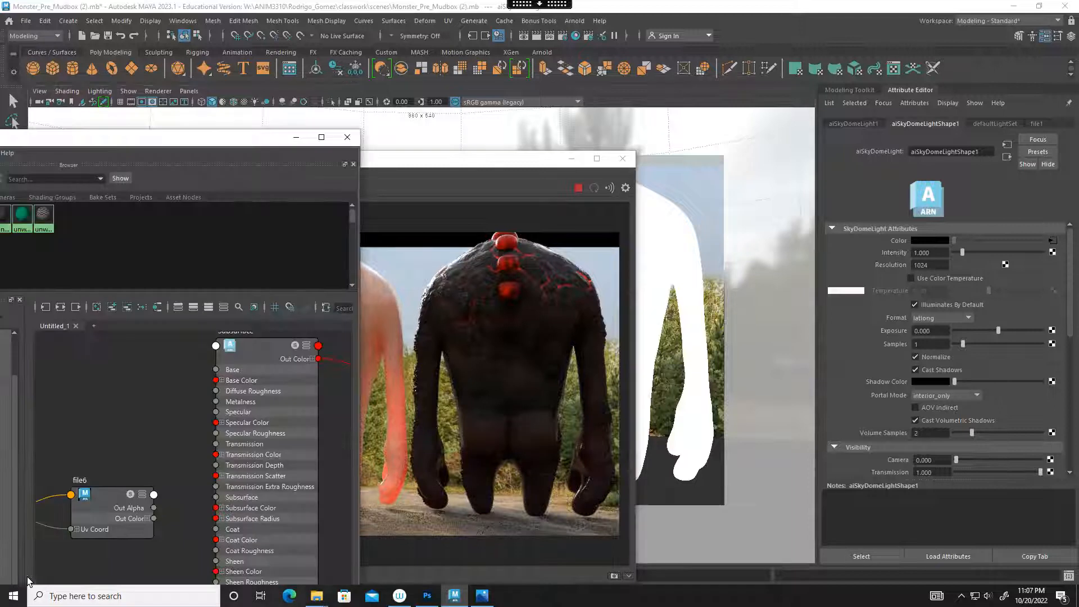
click(263, 348)
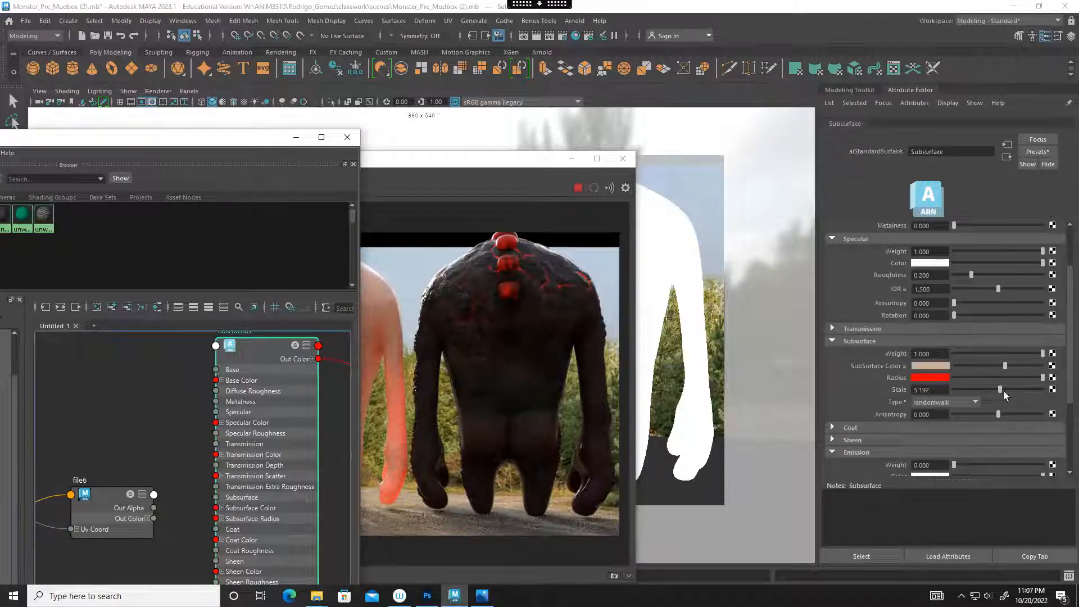
drag(1000, 392, 975, 389)
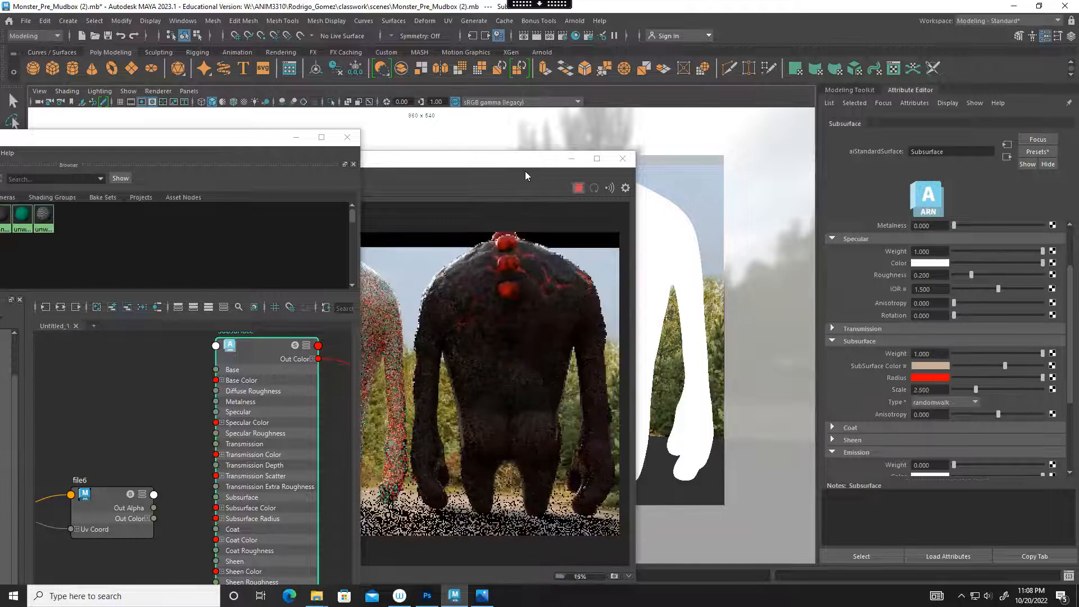
click(510, 163)
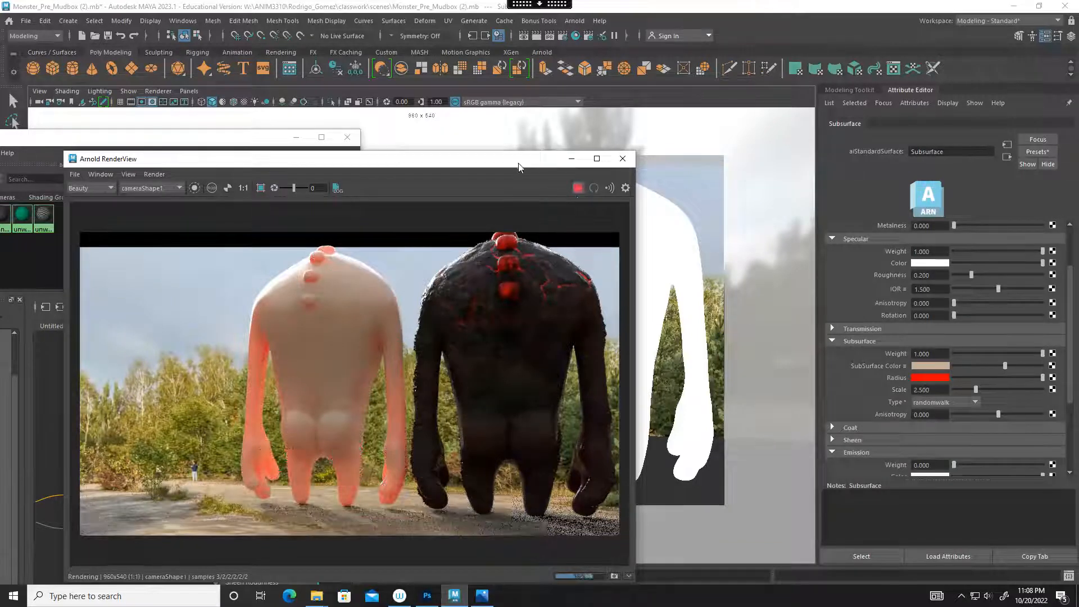
Reconnect file6's Out Color to the Subsurface shader's Subsurface Radius and restart the Arnold render.
drag(518, 163, 829, 149)
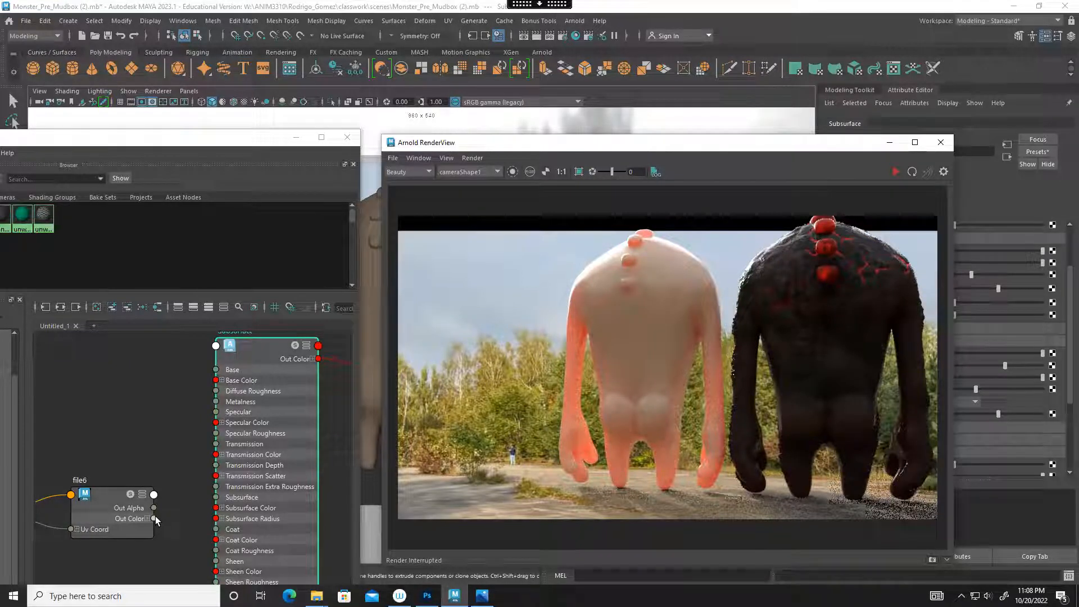
drag(155, 517, 224, 522)
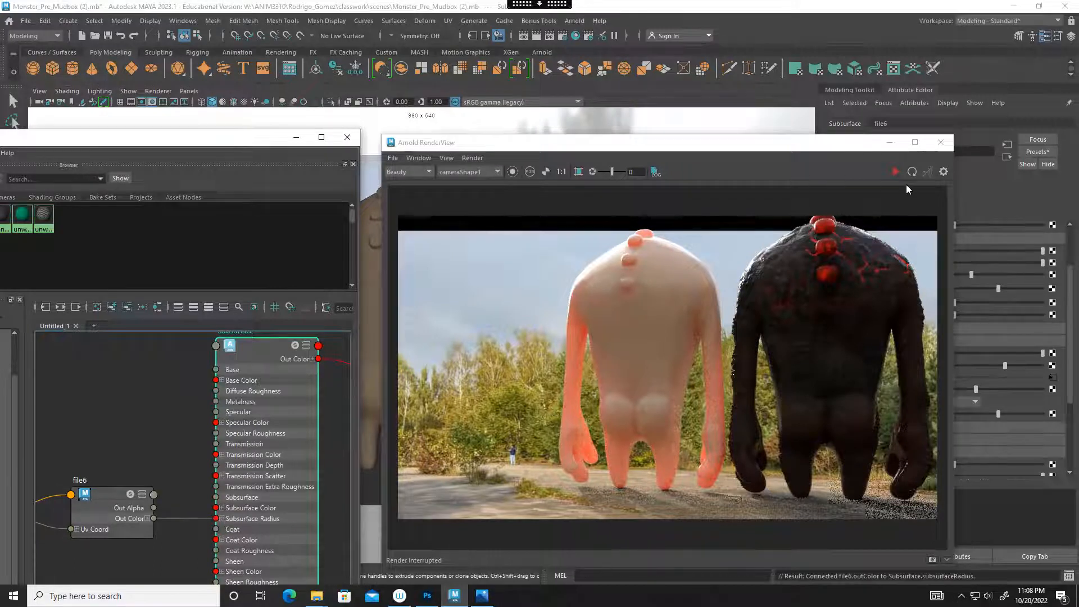
click(896, 172)
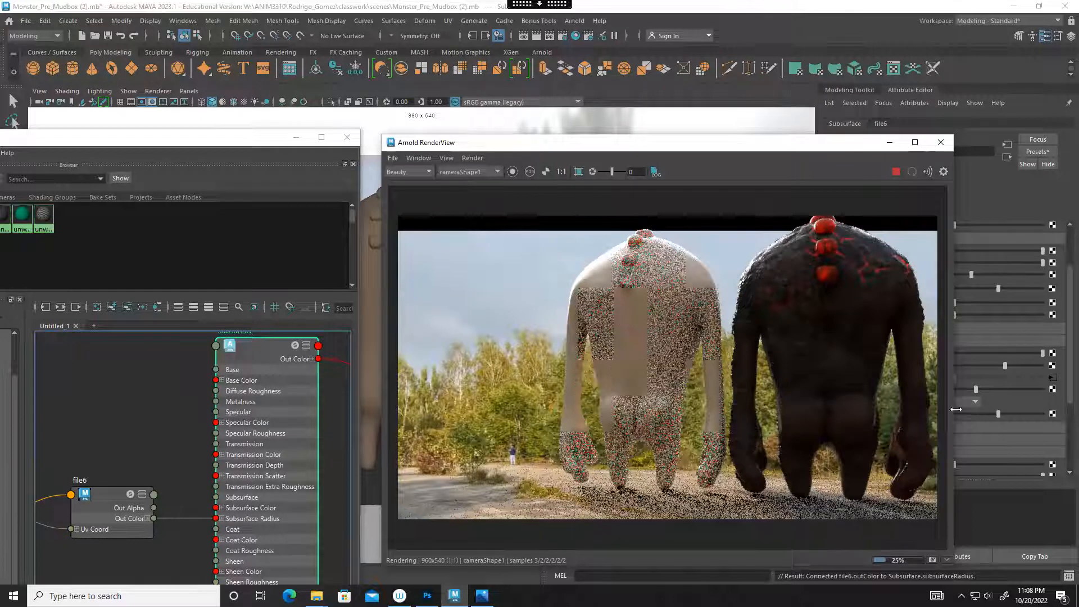
Raise the subsurface Scale to the maximum of 10.000, and reduce it to 9.038.
drag(718, 153, 624, 158)
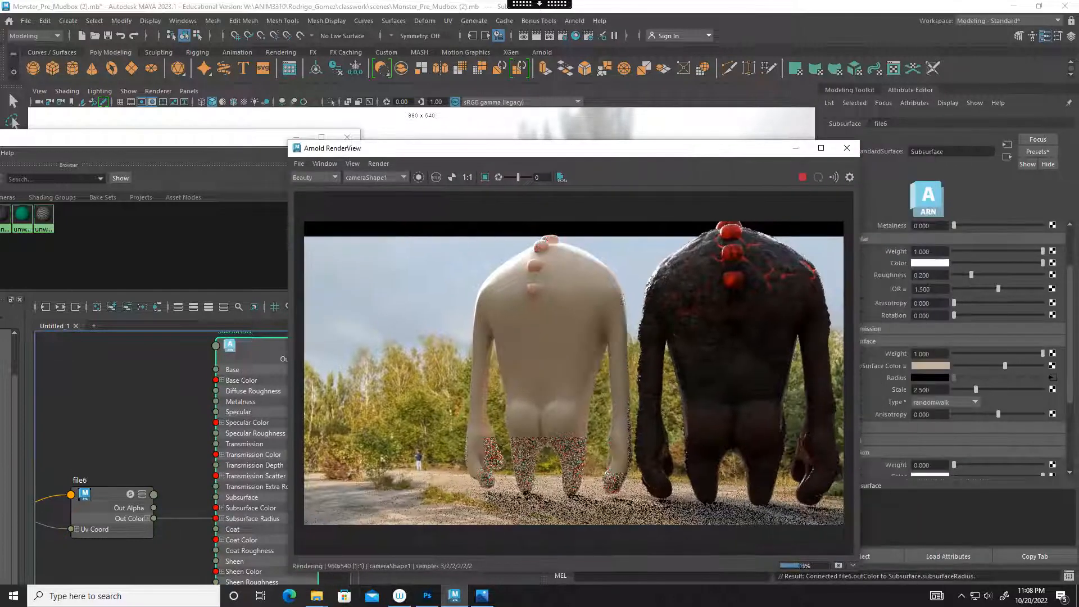
drag(977, 390, 1008, 382)
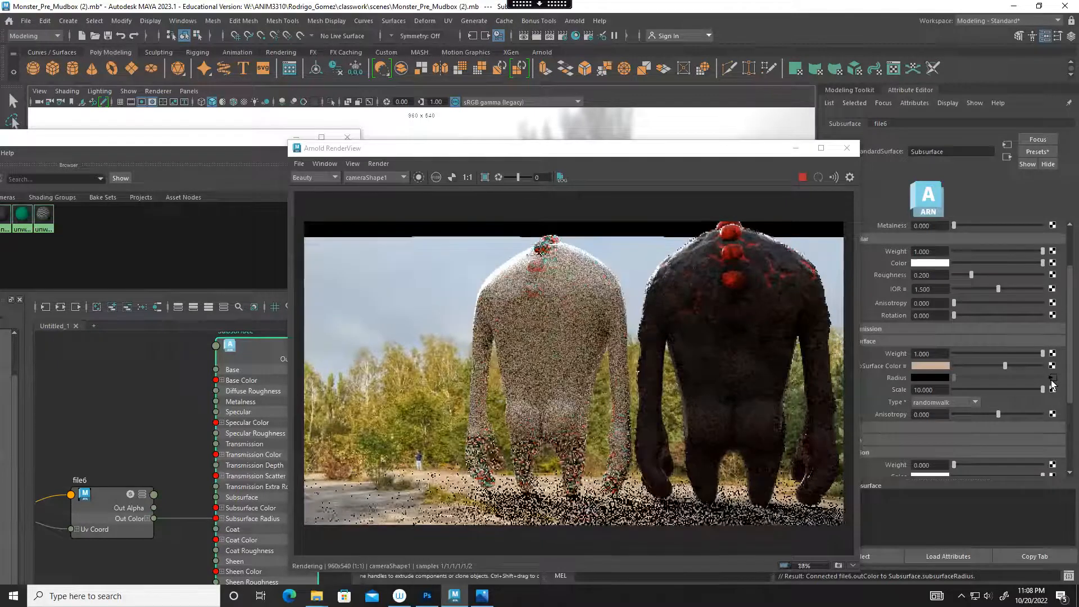
click(1032, 388)
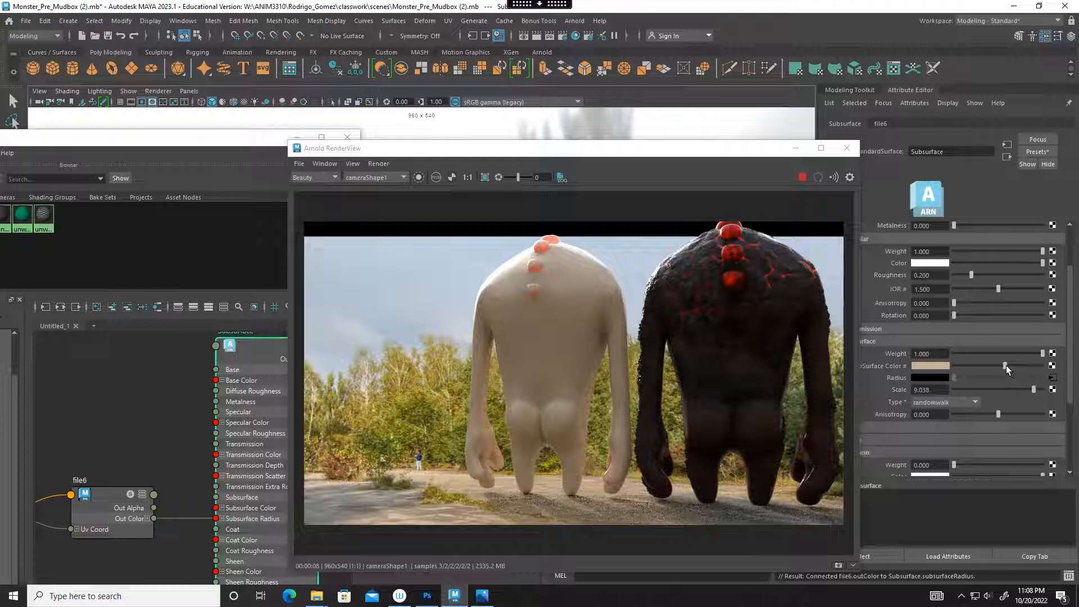
Expand the shader's Transmission settings and set the transmission Weight to 0.058.
drag(673, 153, 596, 154)
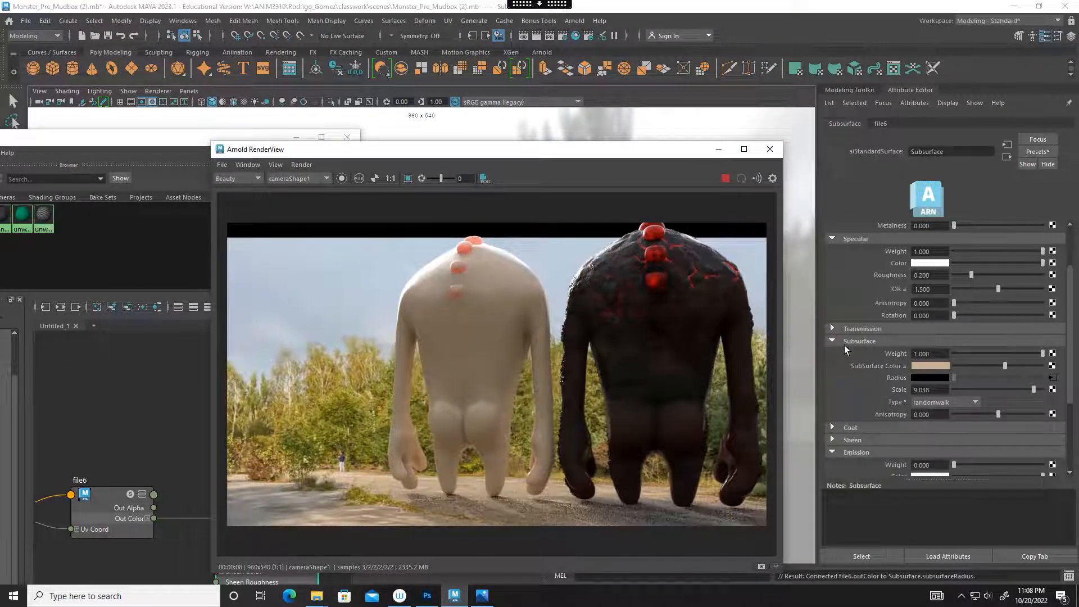
click(832, 328)
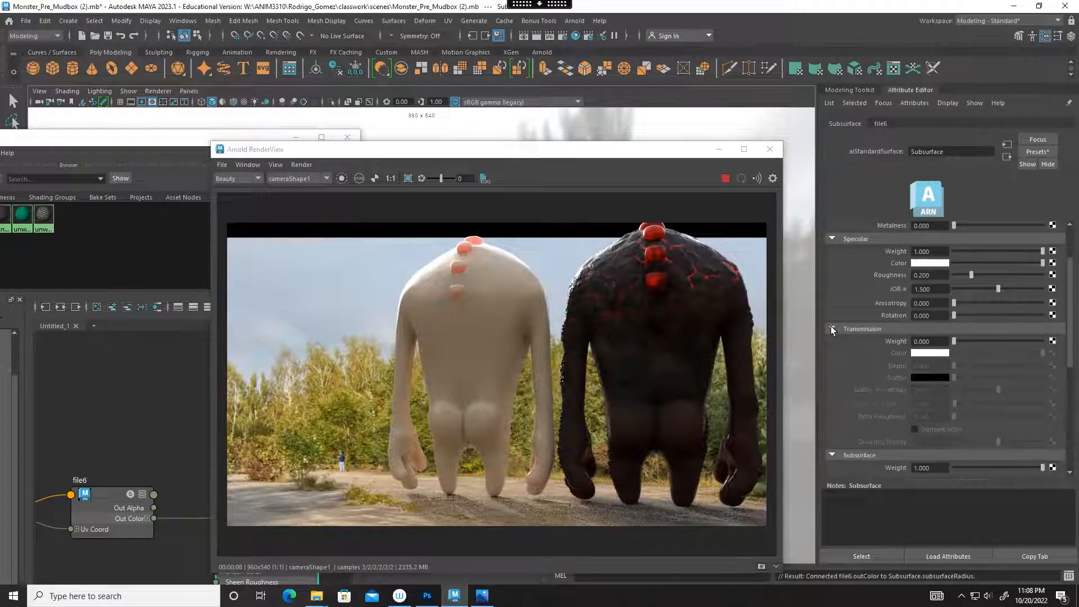
mouse_move(954, 341)
mouse_down()
mouse_move(968, 341)
mouse_move(960, 344)
mouse_up()
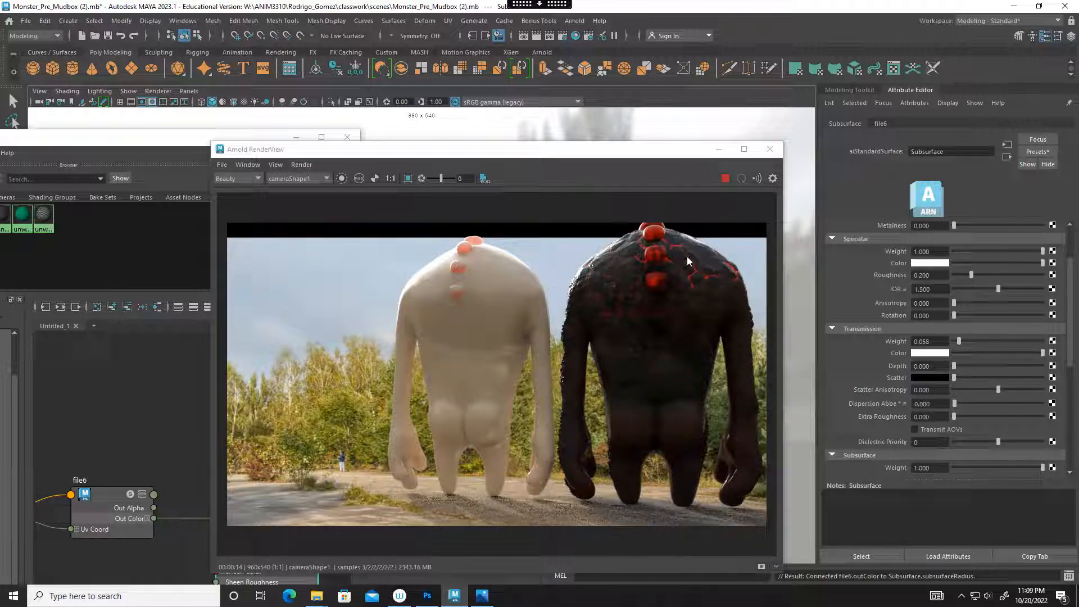
Stop the render, disconnect file6 from the Subsurface Radius, and set the Radius color to the recently used red.
click(723, 177)
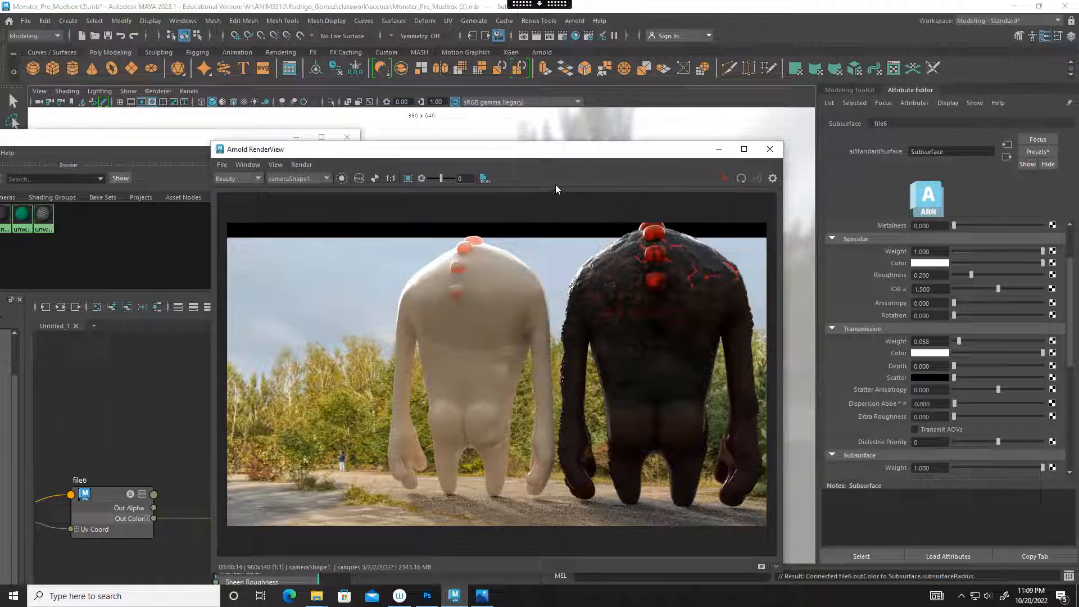
drag(562, 155, 774, 198)
click(186, 542)
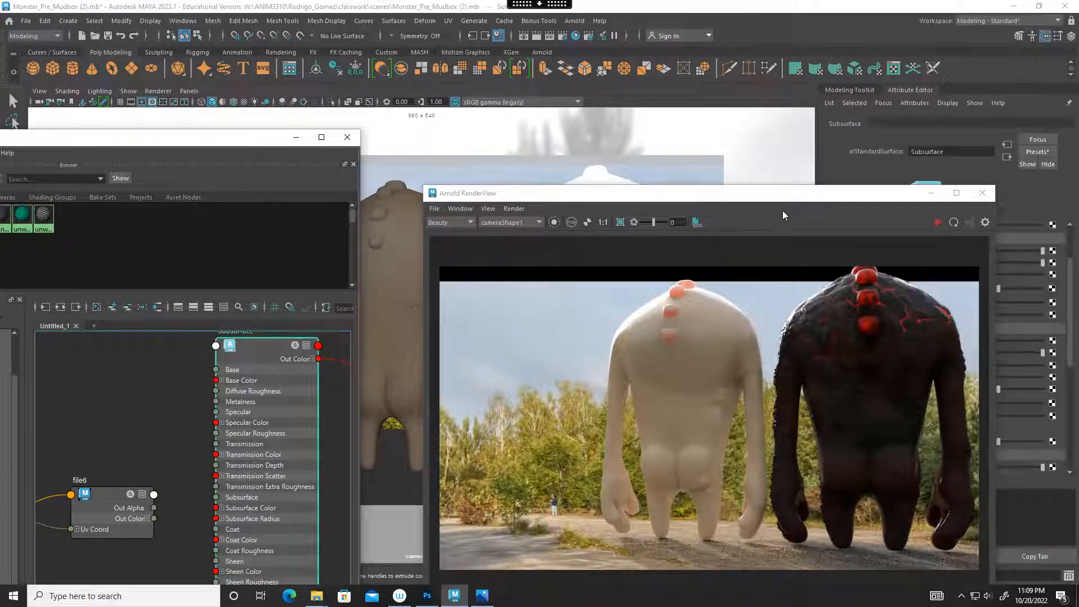
drag(556, 200, 320, 196)
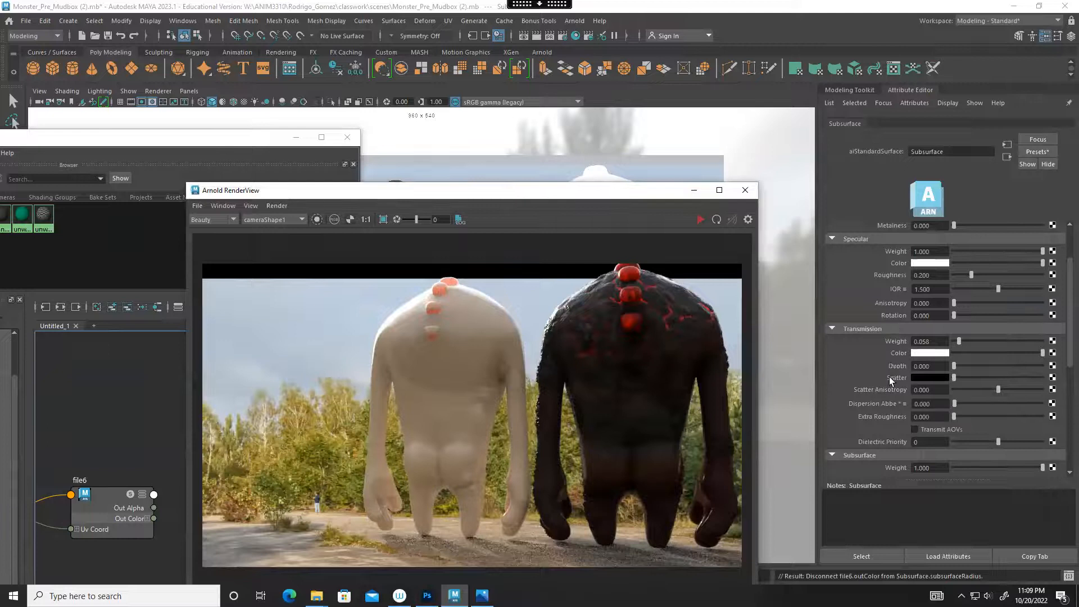
scroll(890, 377, down, 2)
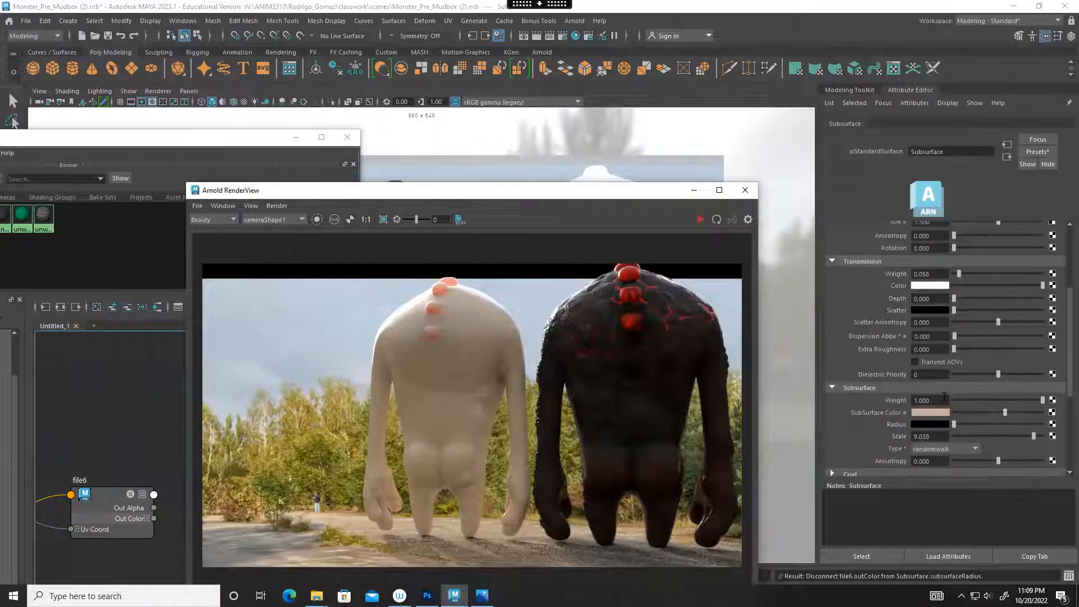
click(938, 425)
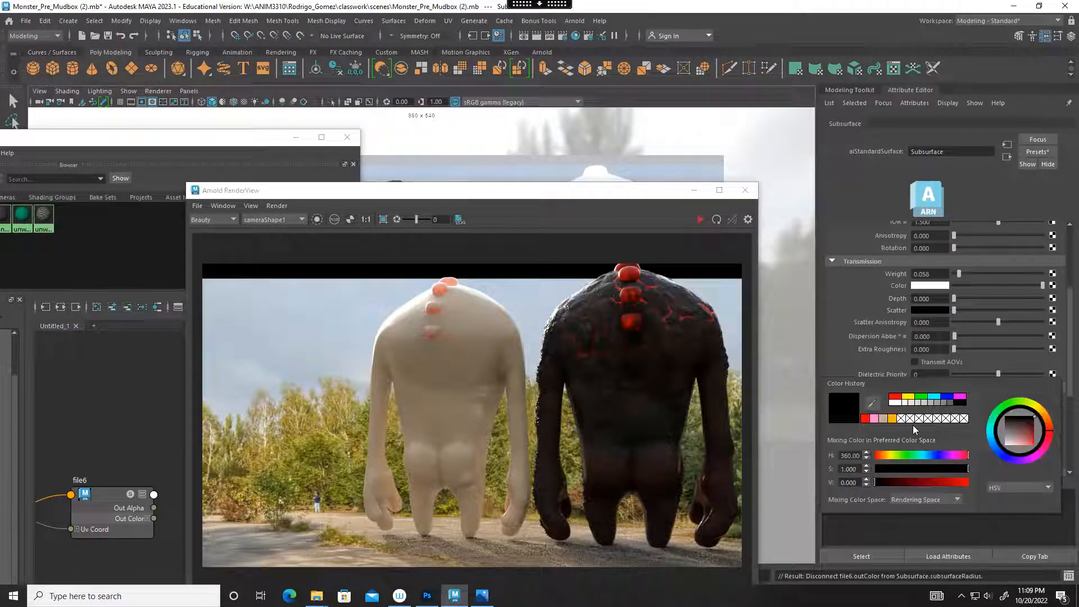
click(866, 421)
Restart the Arnold render, lower the subsurface Scale to 0.769, and stop the render.
click(700, 219)
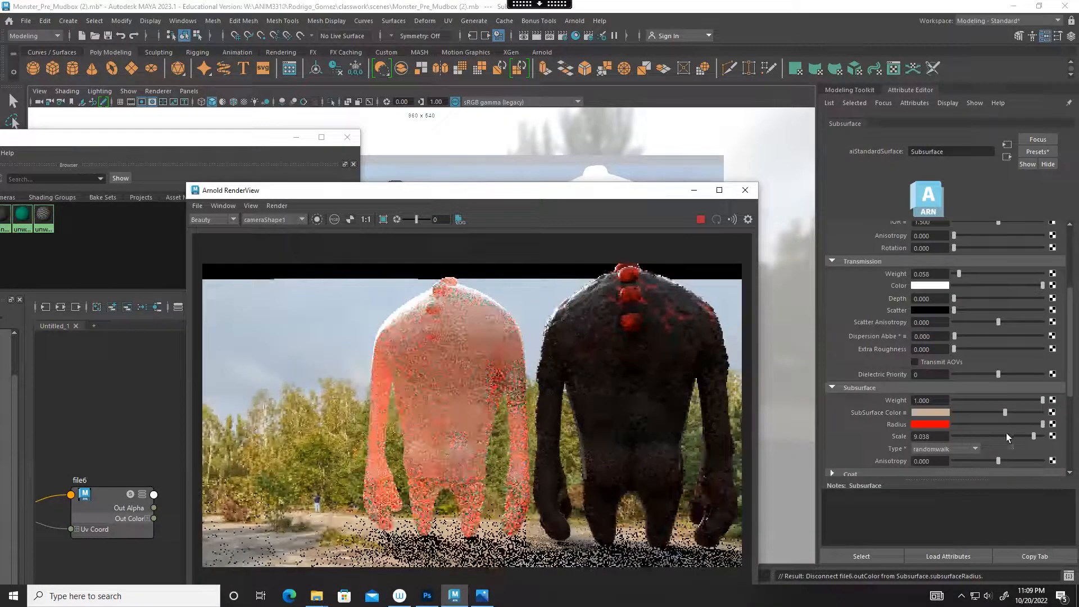
drag(1033, 436, 958, 435)
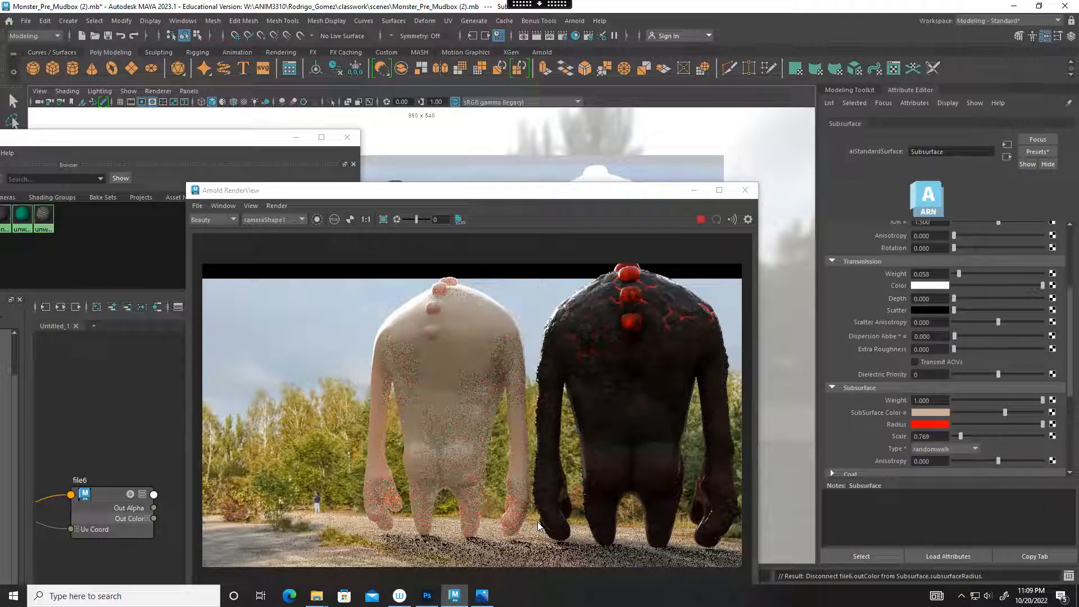
click(702, 219)
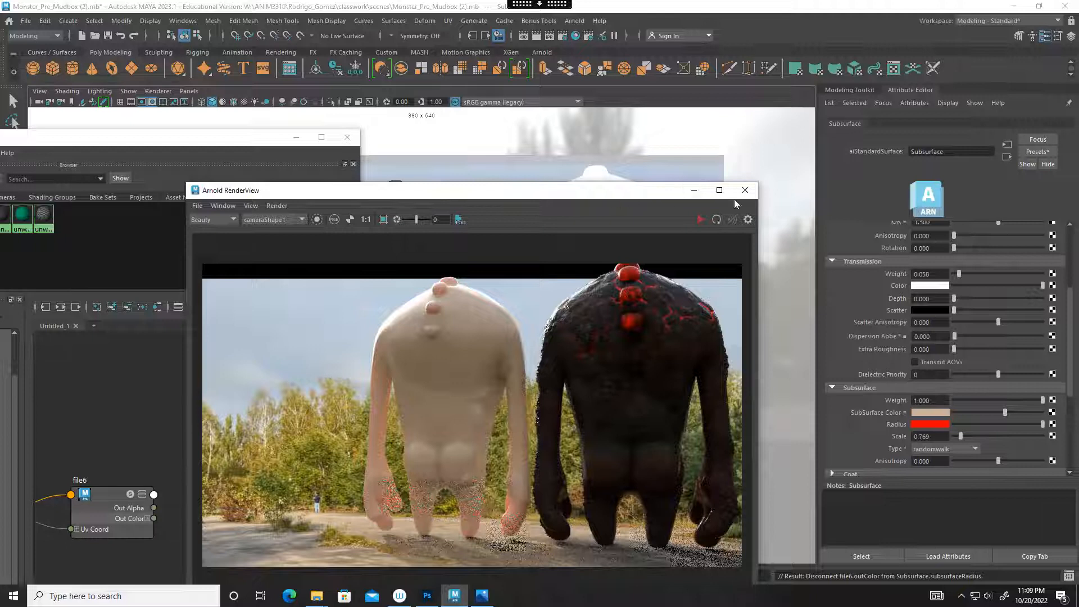
Minimize the RenderView and the Hypershade, and frame both monsters from the front in the camera view.
click(694, 190)
click(296, 137)
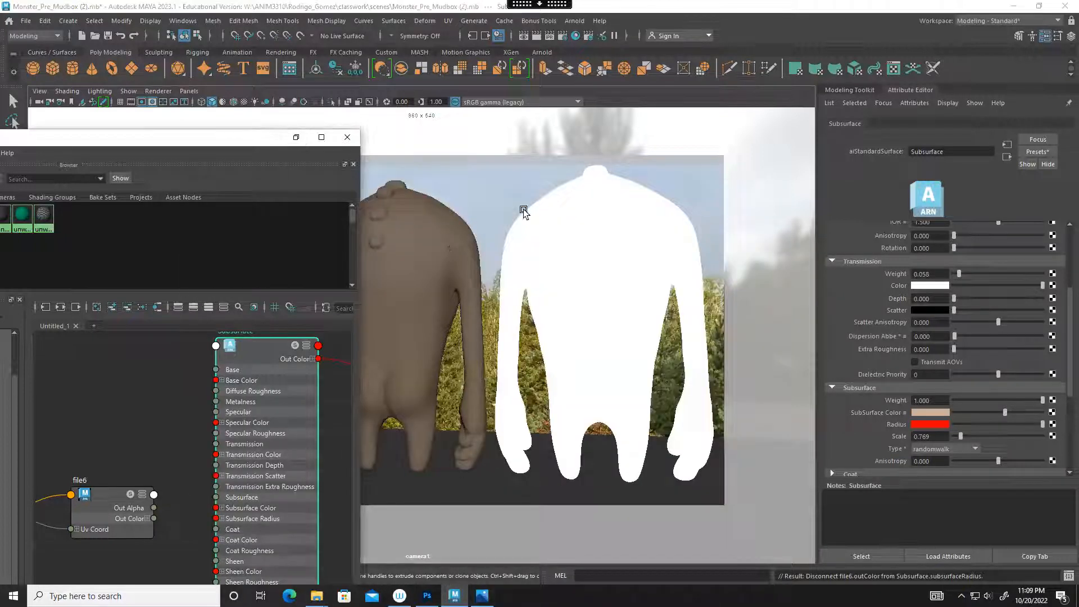
mouse_move(593, 277)
alt+mouse_down()
mouse_move(795, 281)
mouse_move(582, 289)
alt+mouse_up()
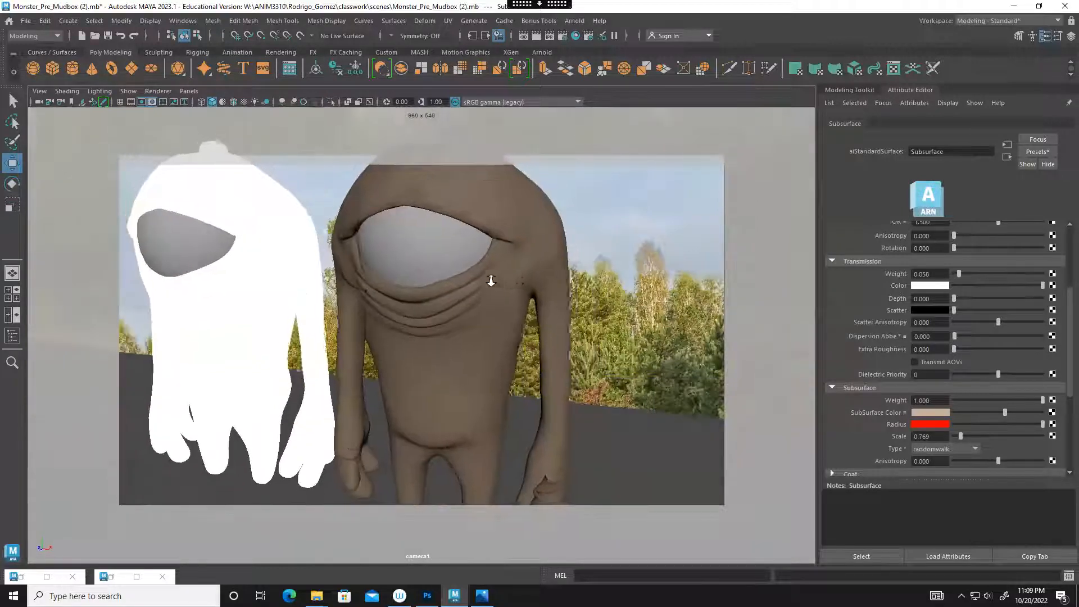
scroll(495, 283, down, 3)
alt+drag(508, 286, 492, 303)
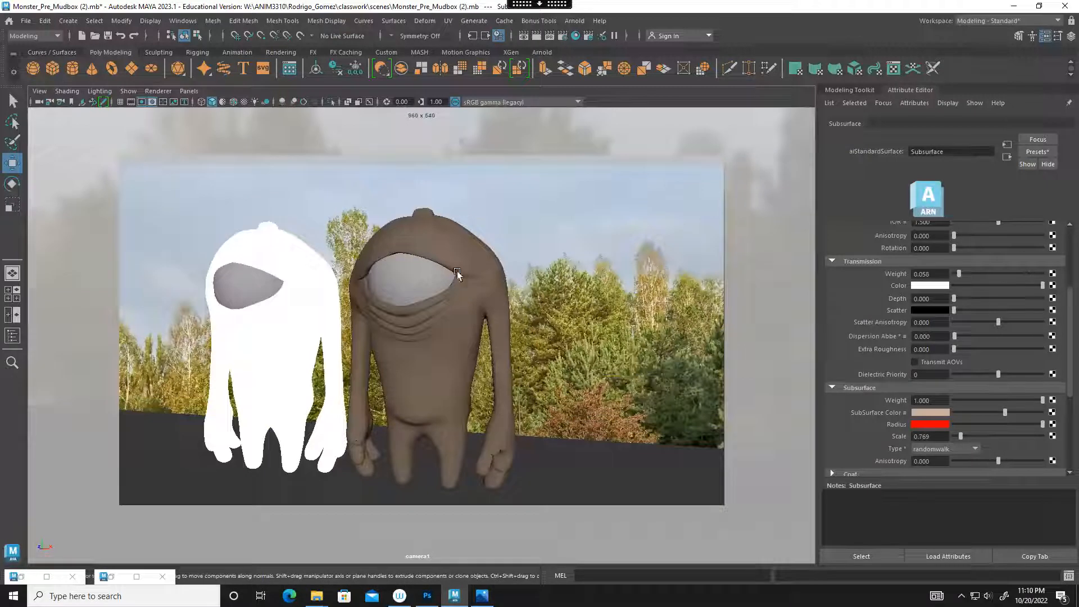